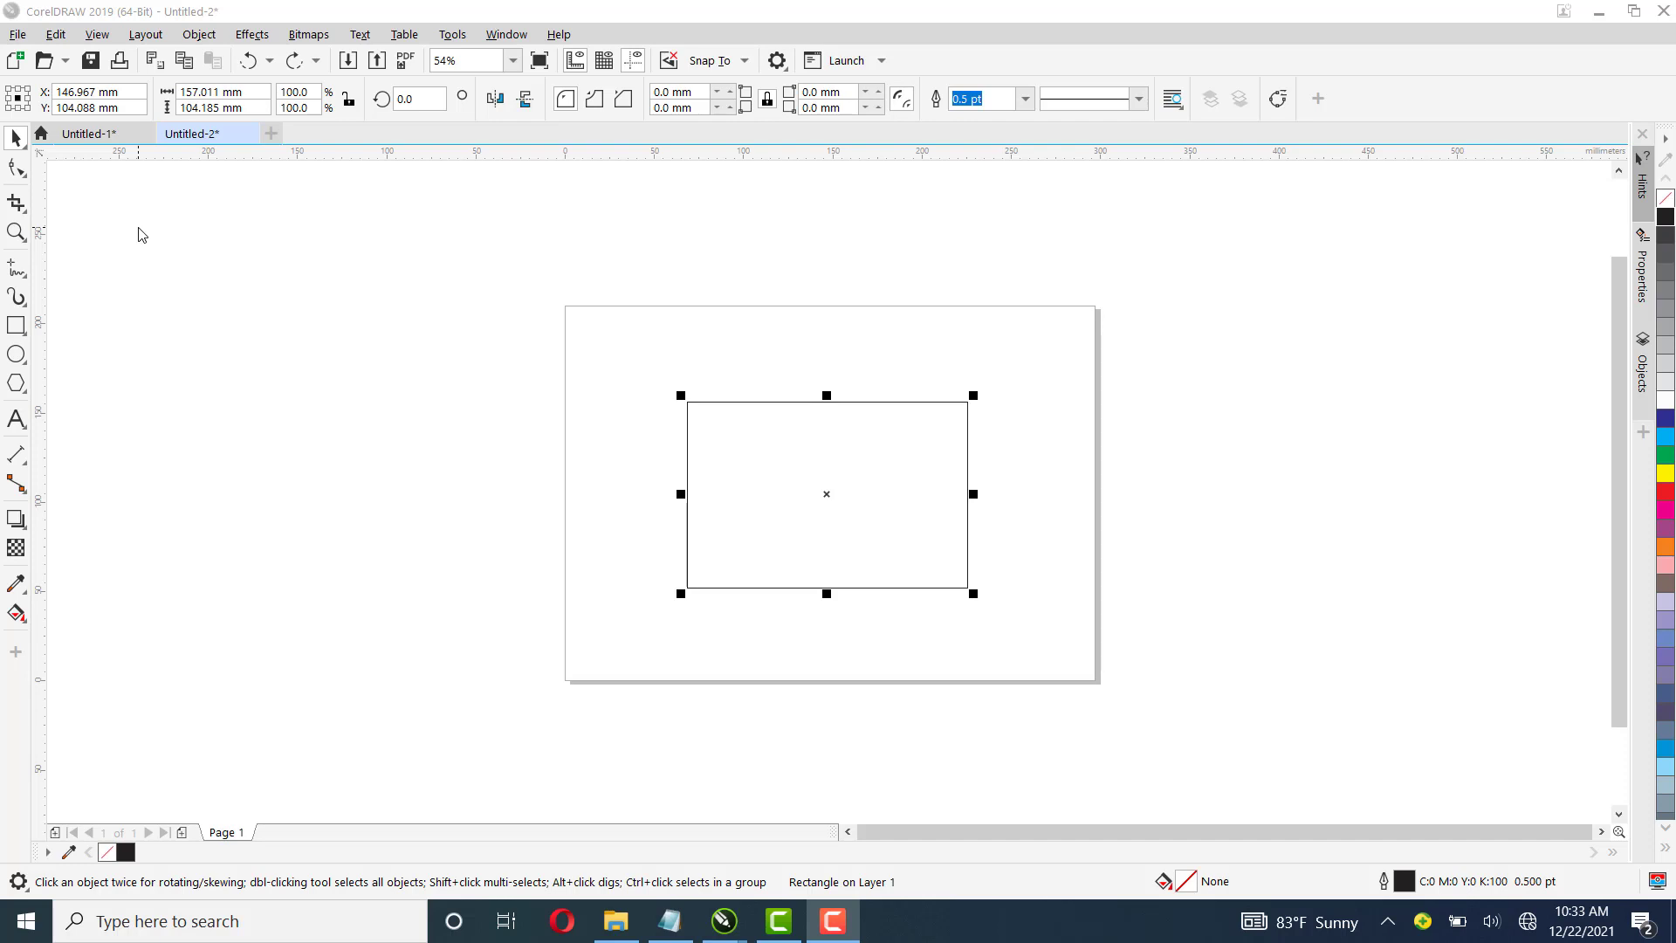
Convert the selected rectangle to curves with the Shape tool active for node editing
click(17, 171)
click(17, 171)
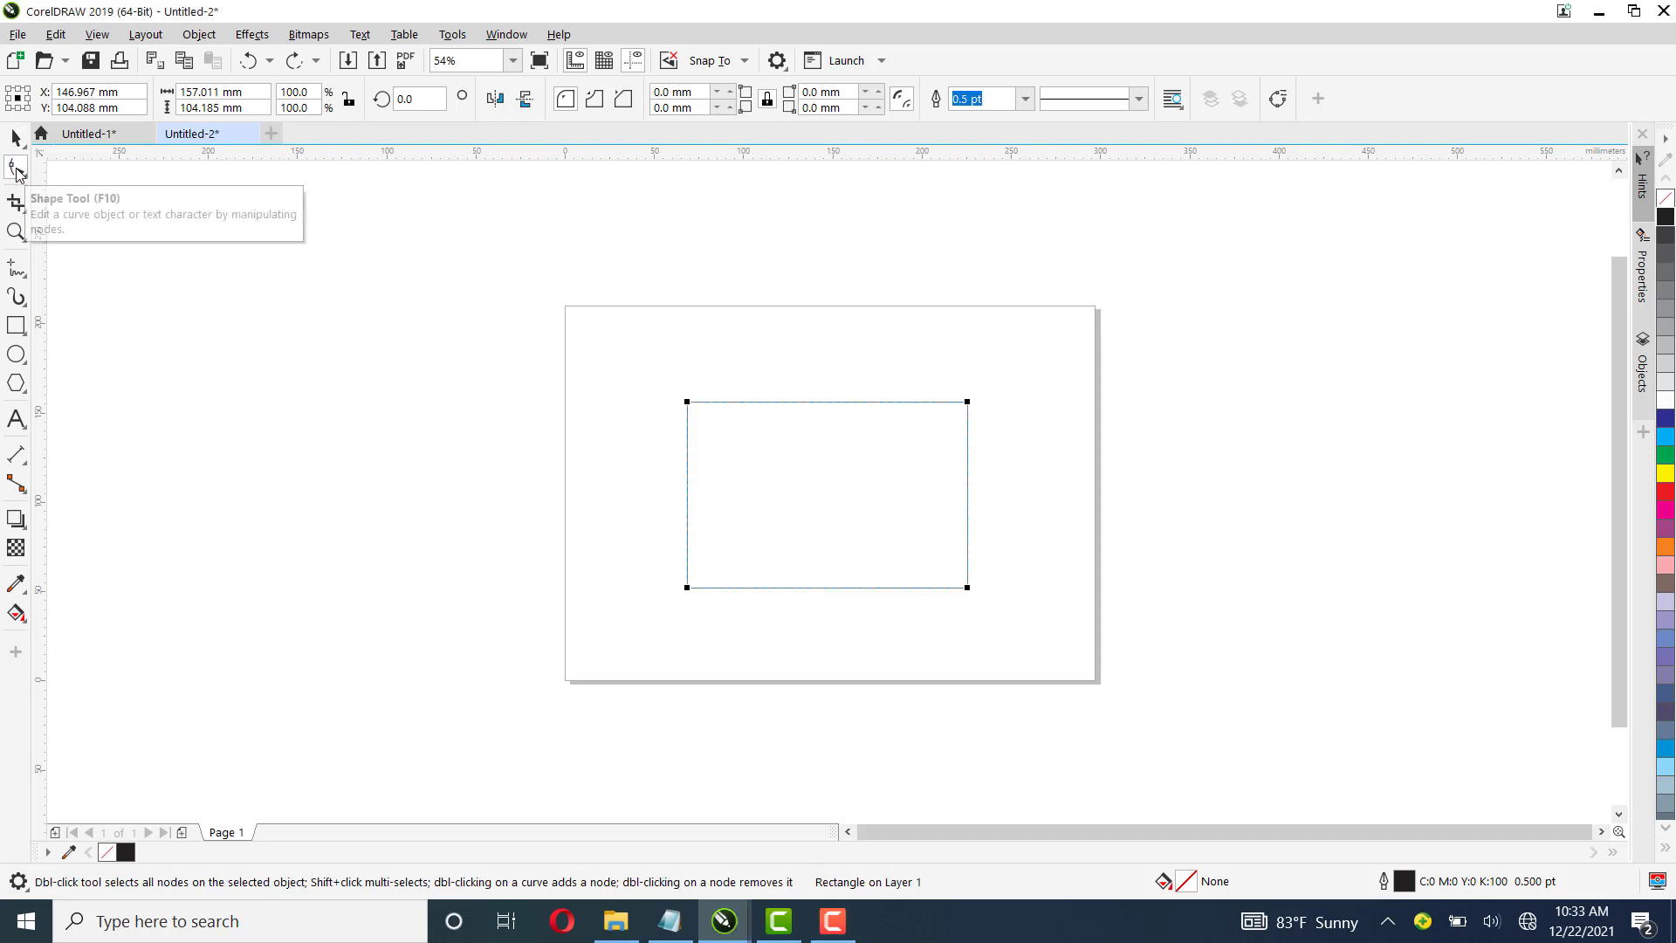
click(1279, 101)
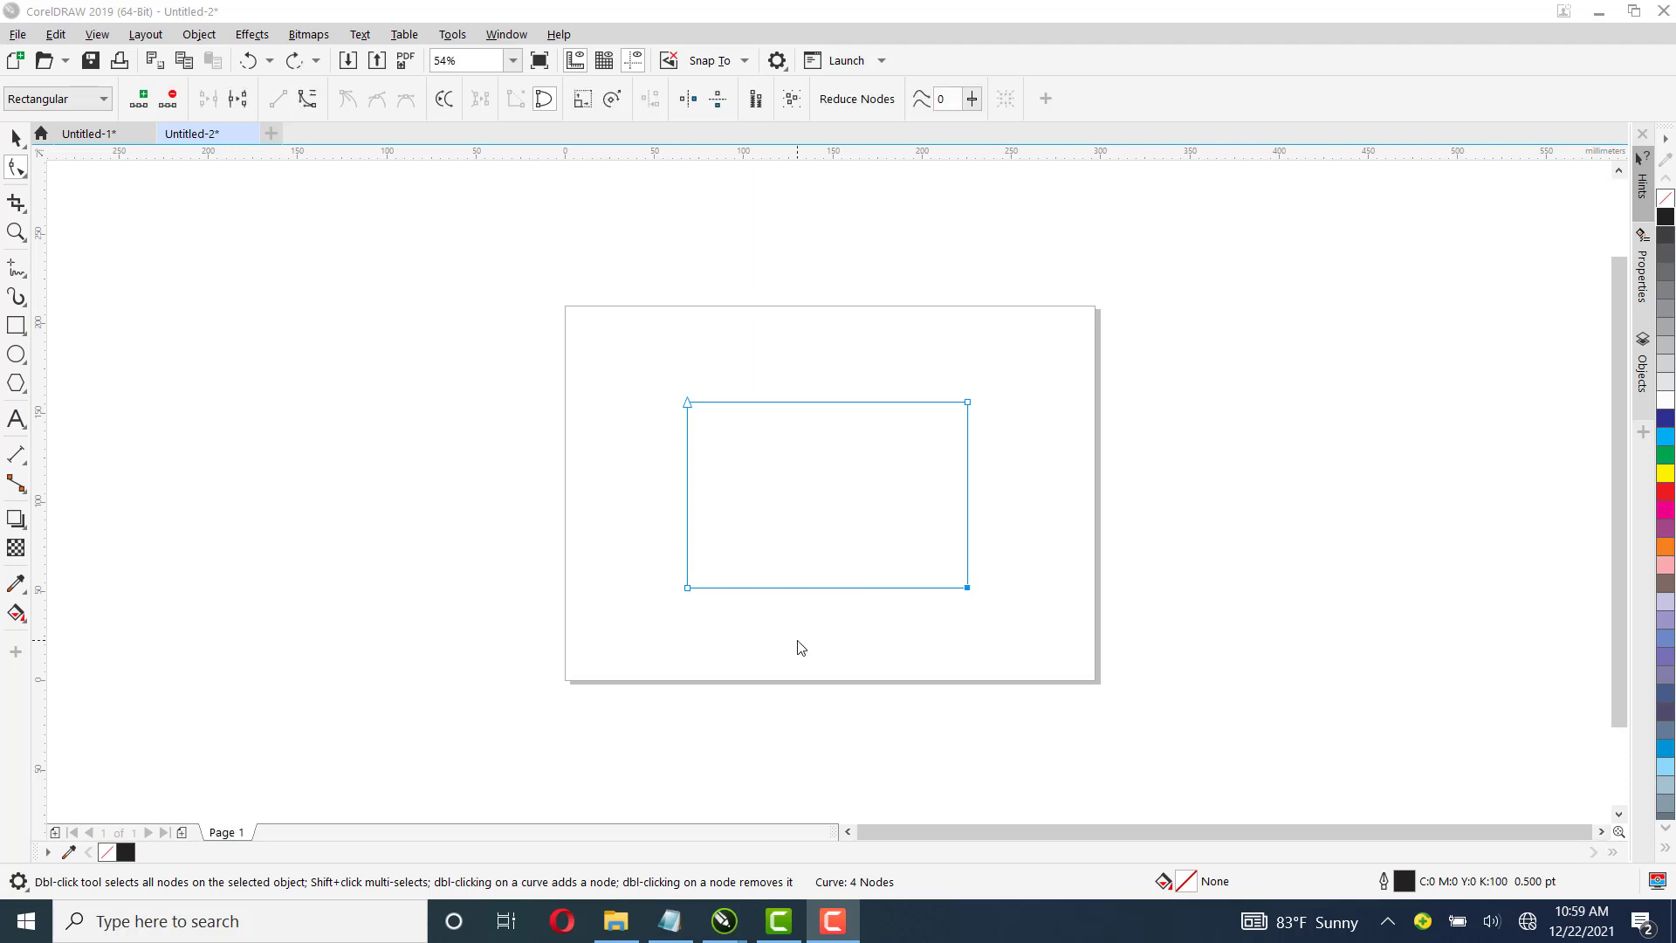
Select the rectangle's nodes and drag the top-right node up and outward toward the page's upper right corner
click(689, 405)
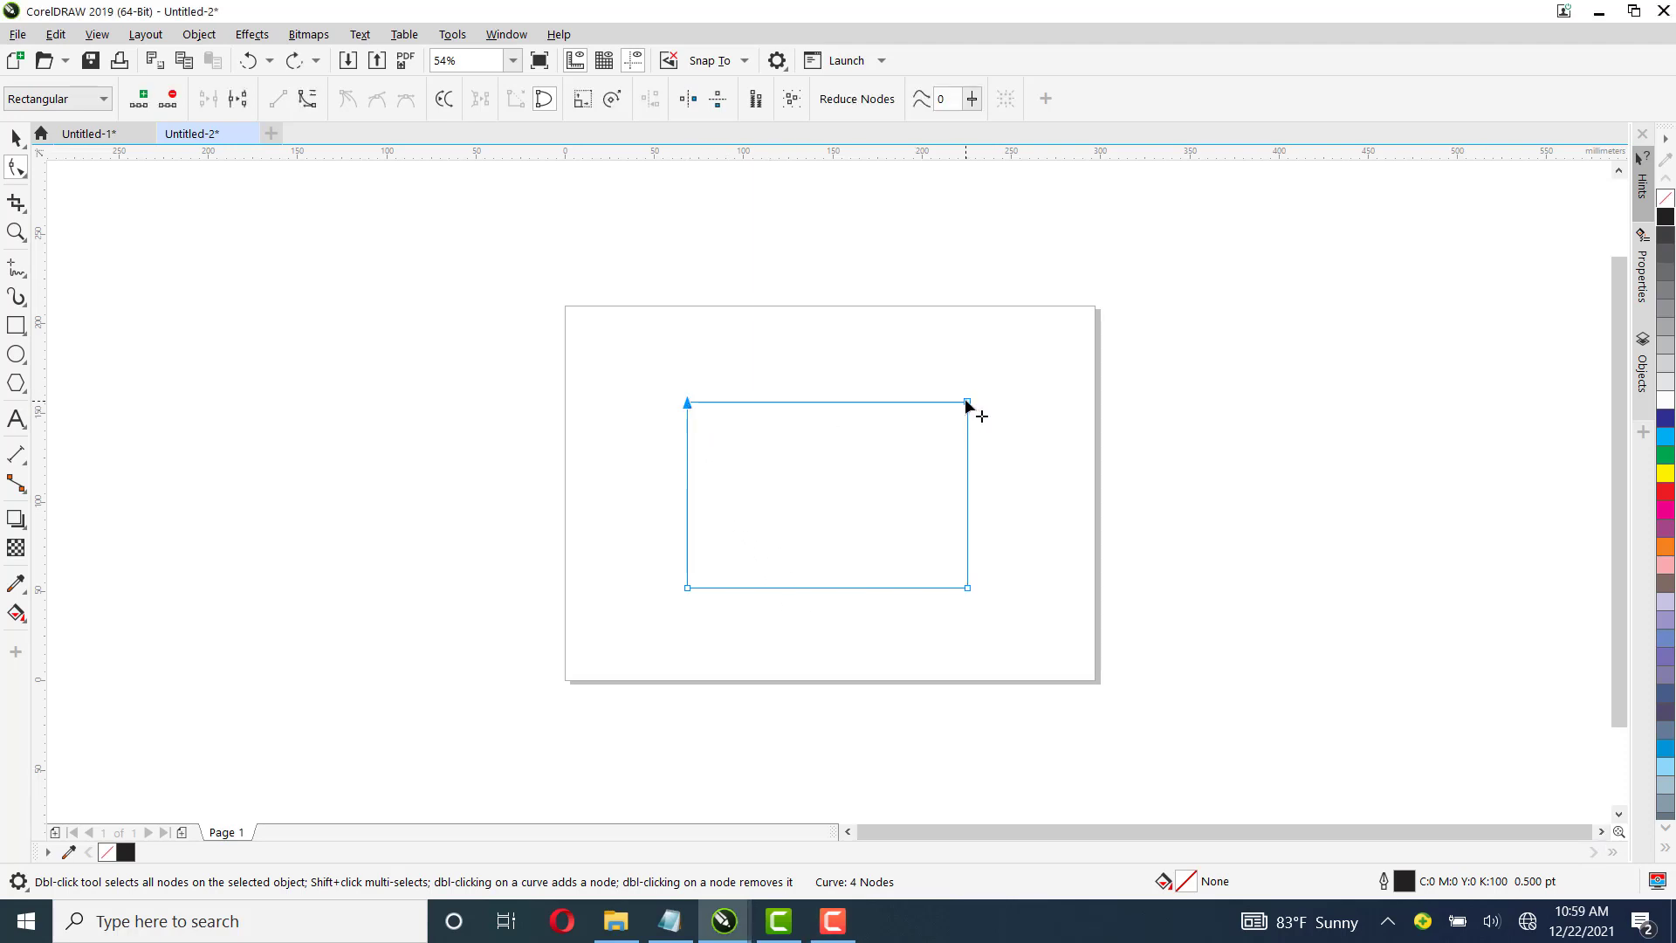
click(688, 589)
drag(970, 403, 1077, 337)
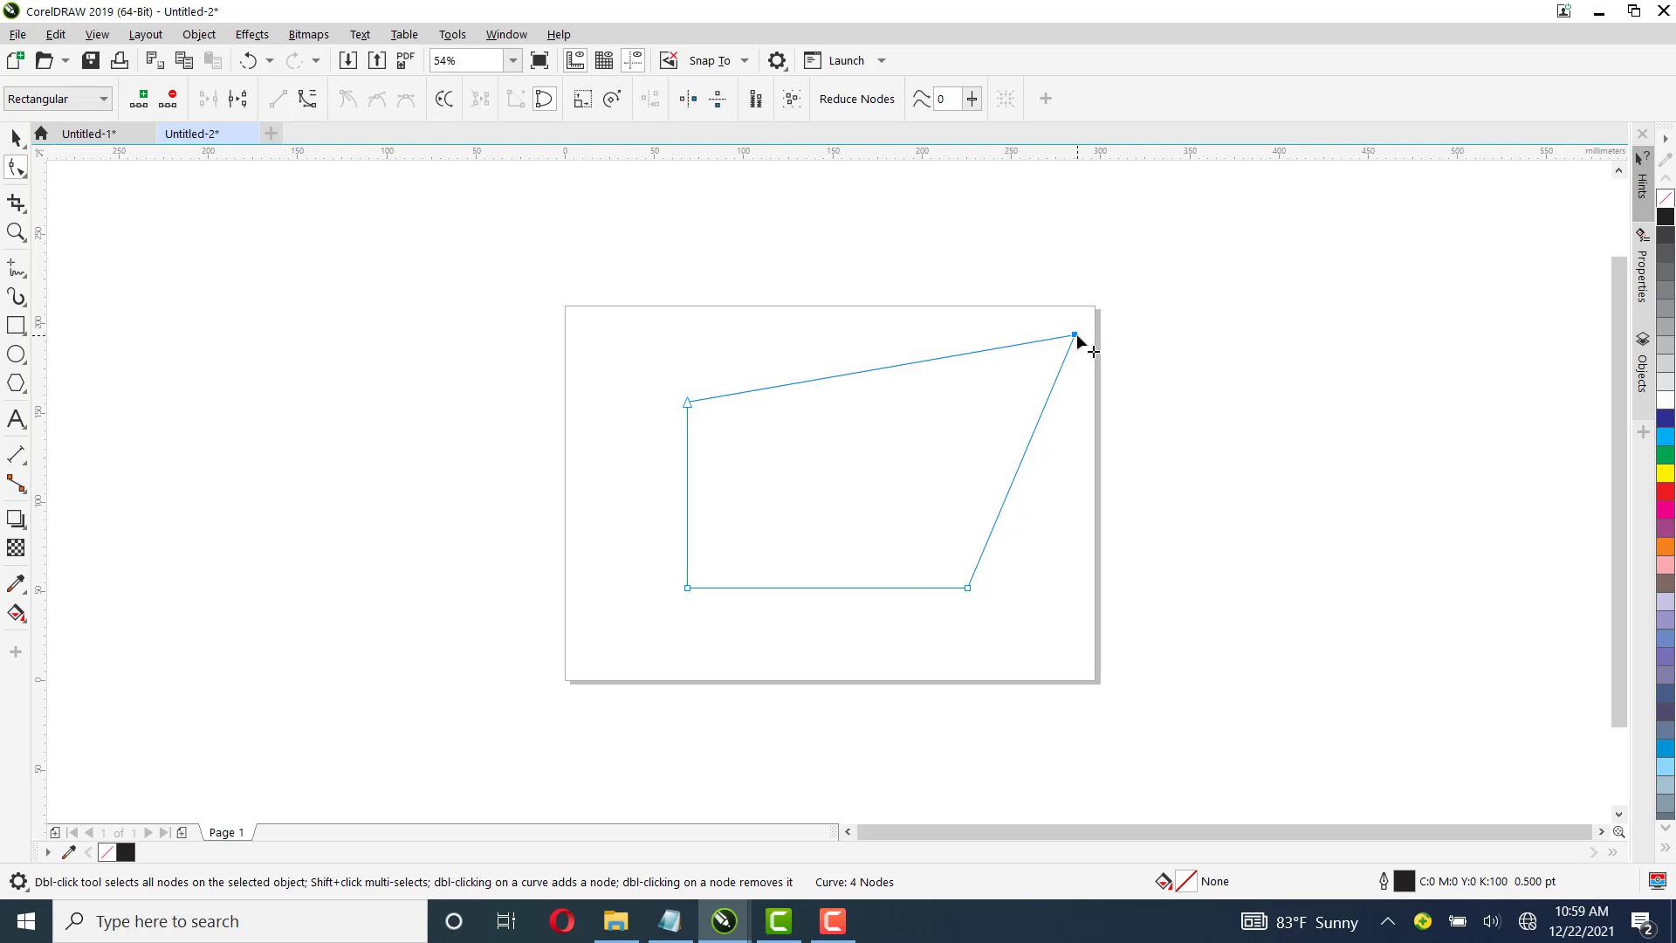
Delete the moved top-right node so the shape becomes a triangle
right_click(1079, 342)
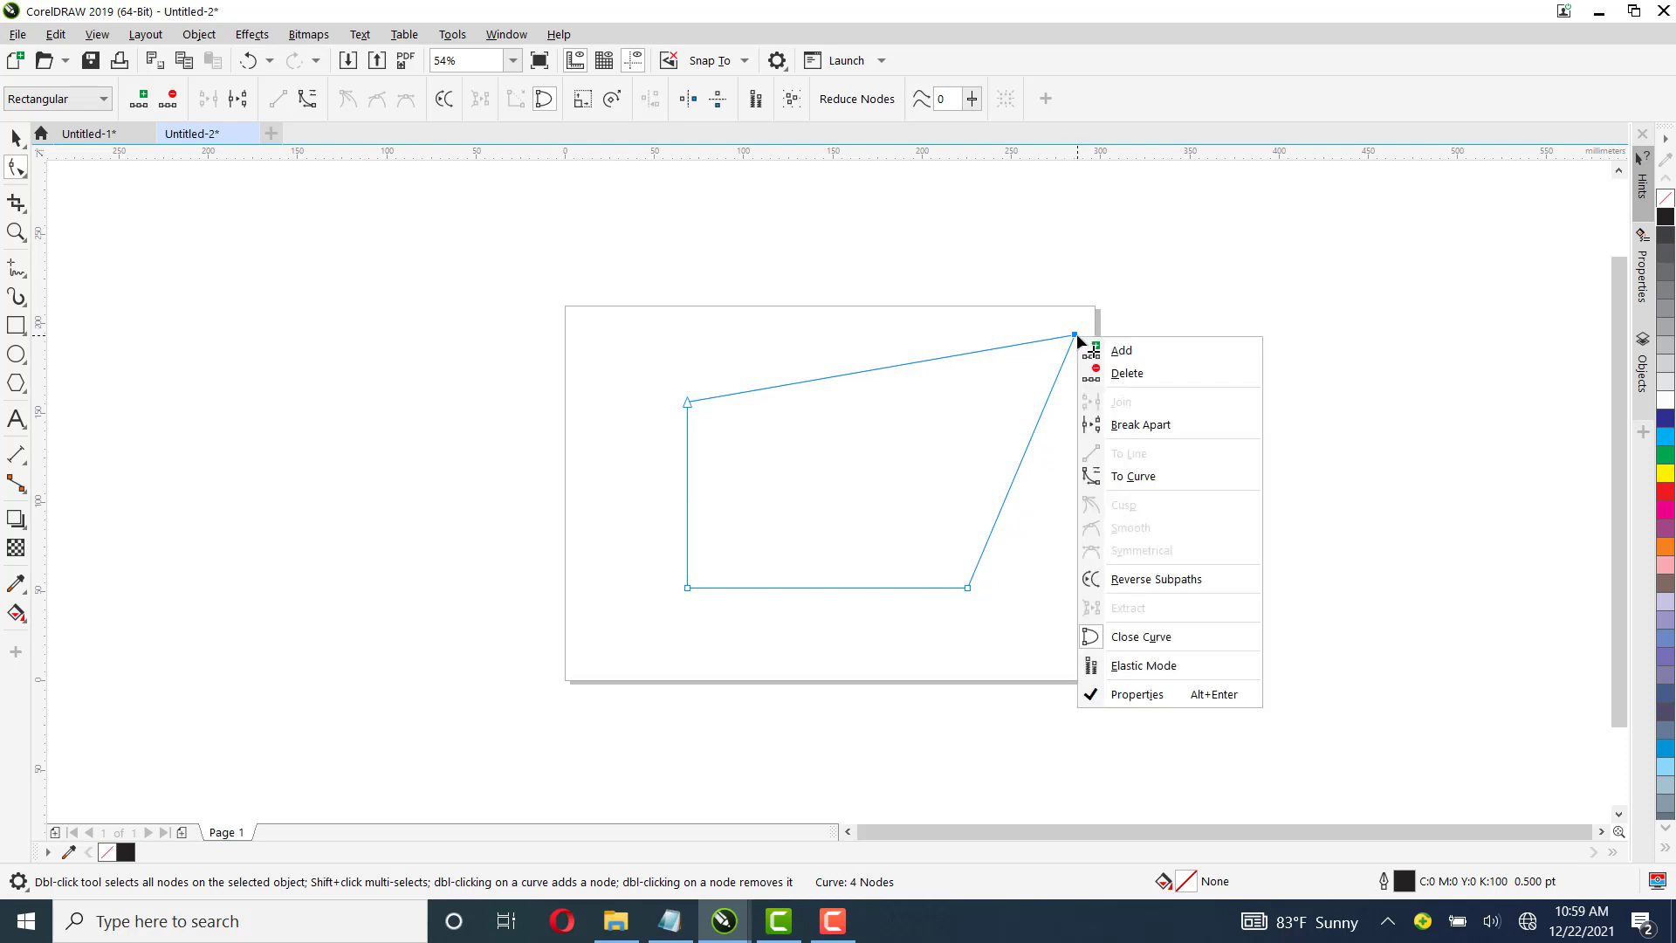
click(1128, 373)
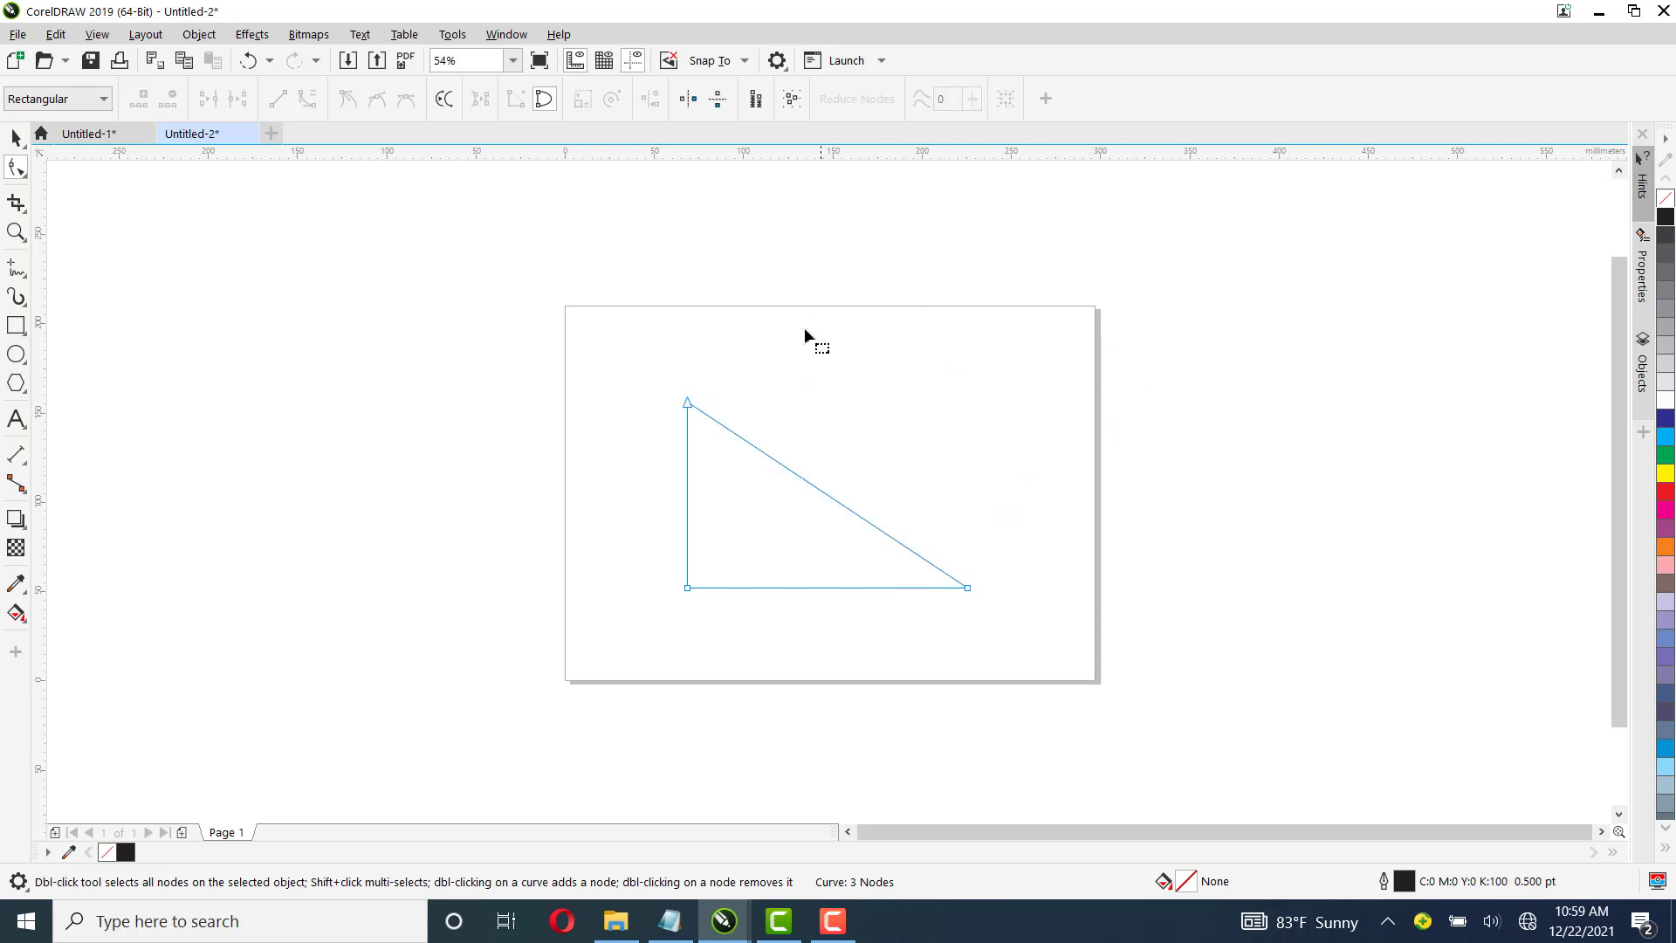
Add a node midway along the triangle's diagonal edge and drag it up toward the upper right
right_click(827, 495)
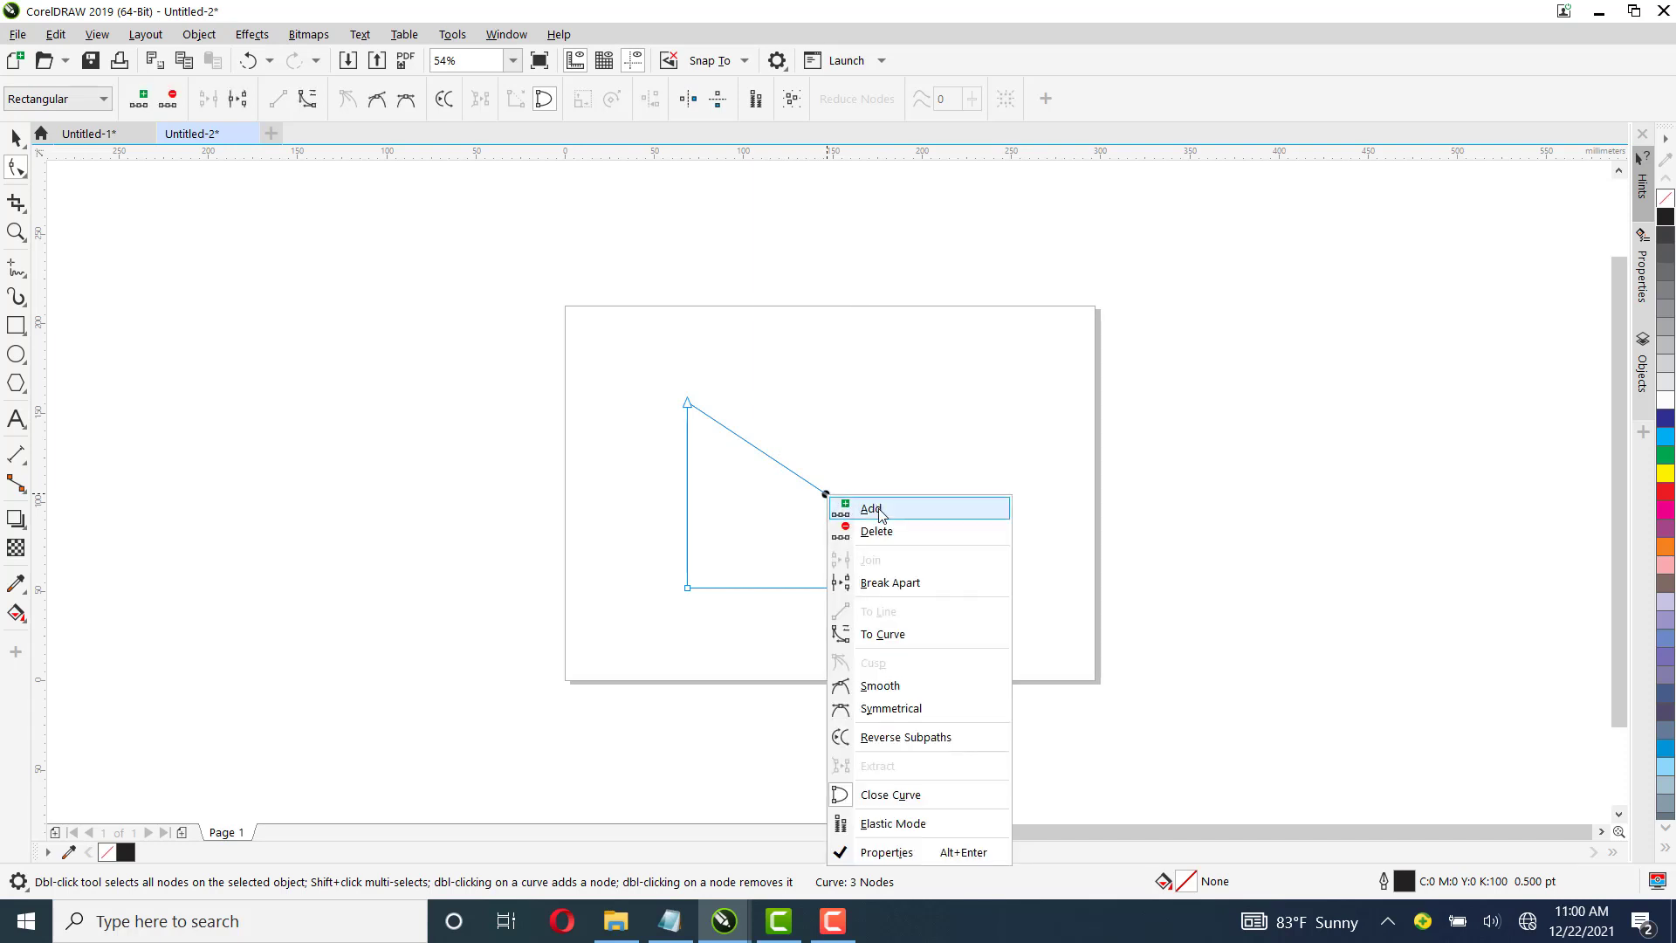
click(873, 509)
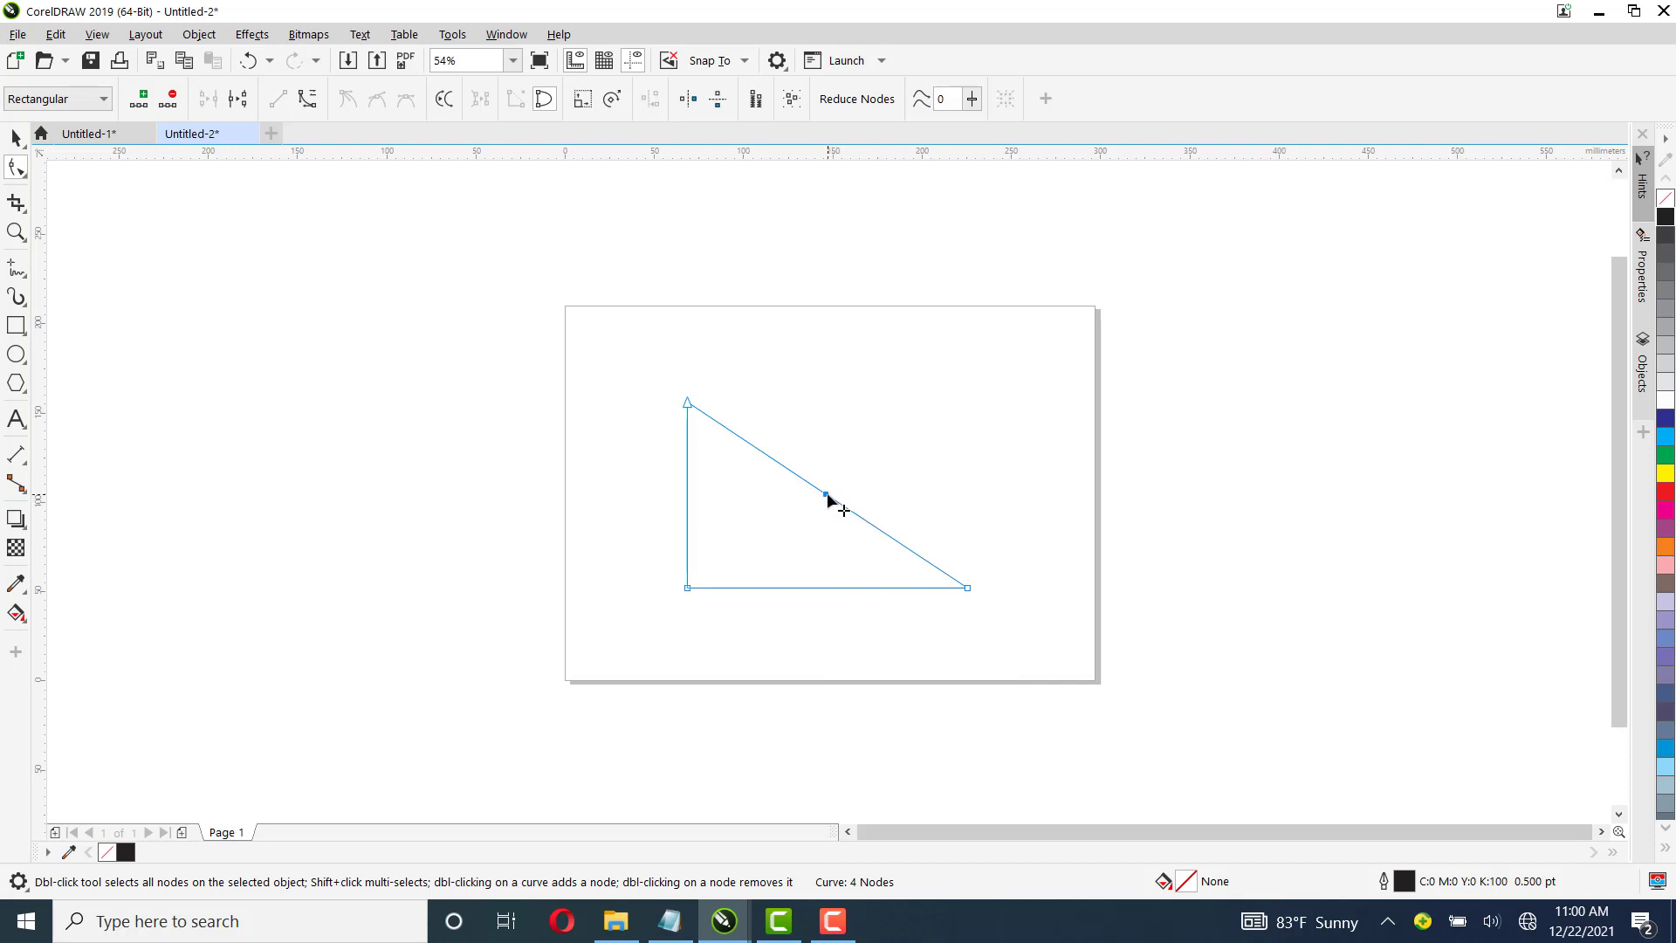
drag(828, 495, 1003, 383)
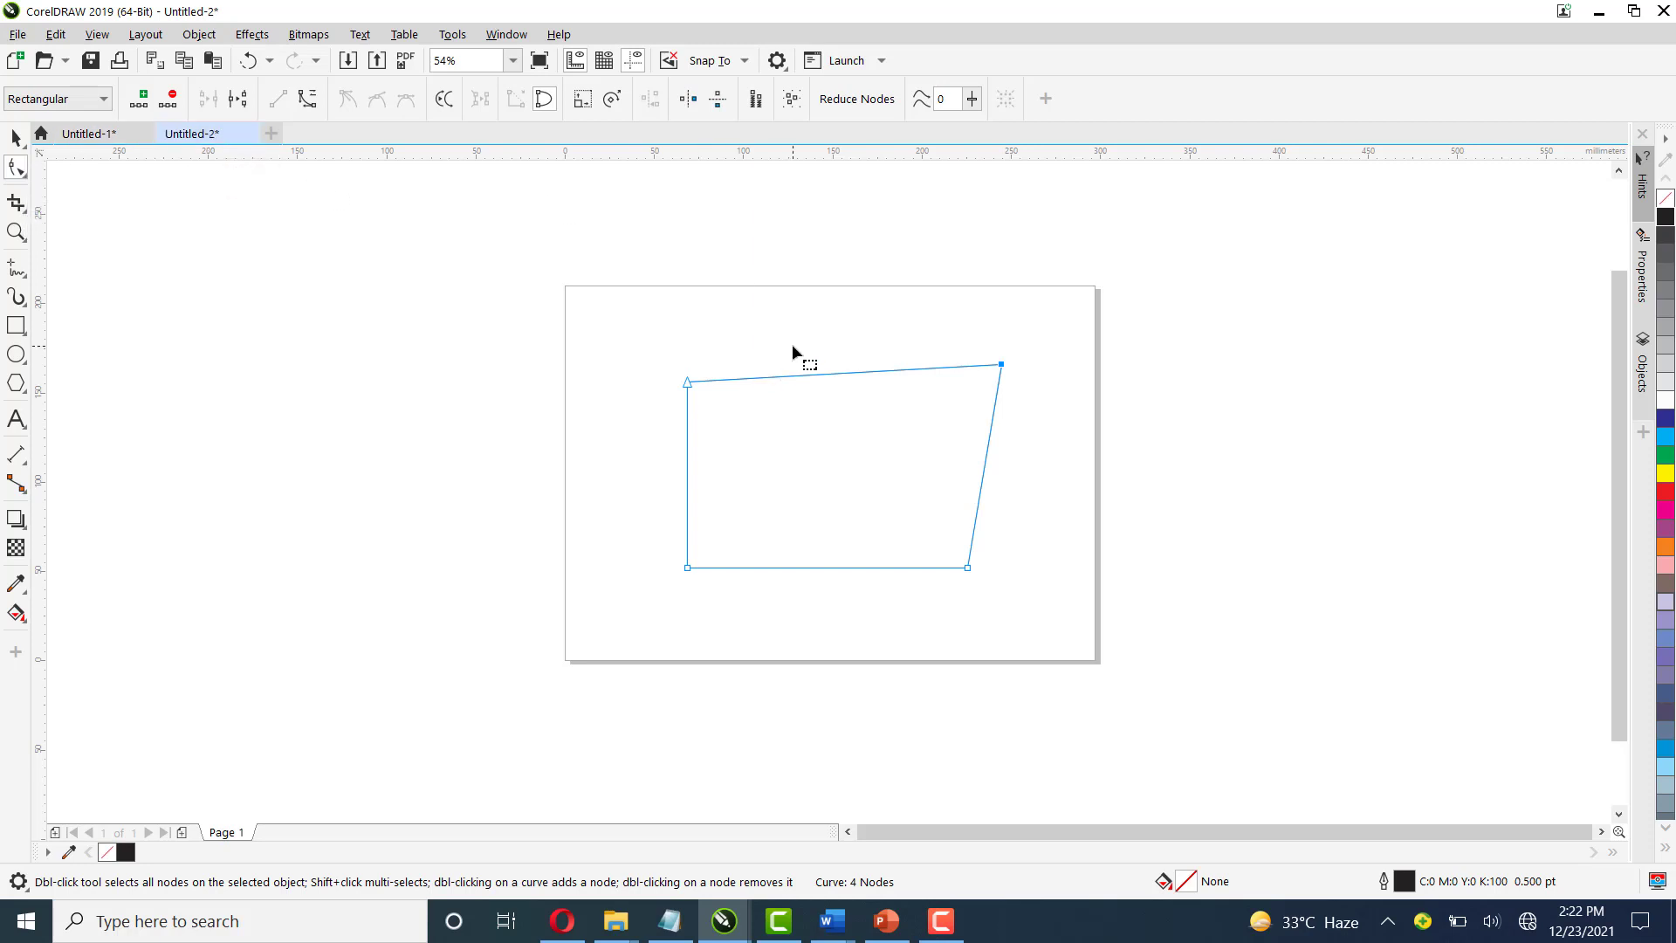
Convert the top edge to a curve, bend it downward into a wave, and raise its left control handle
right_click(829, 374)
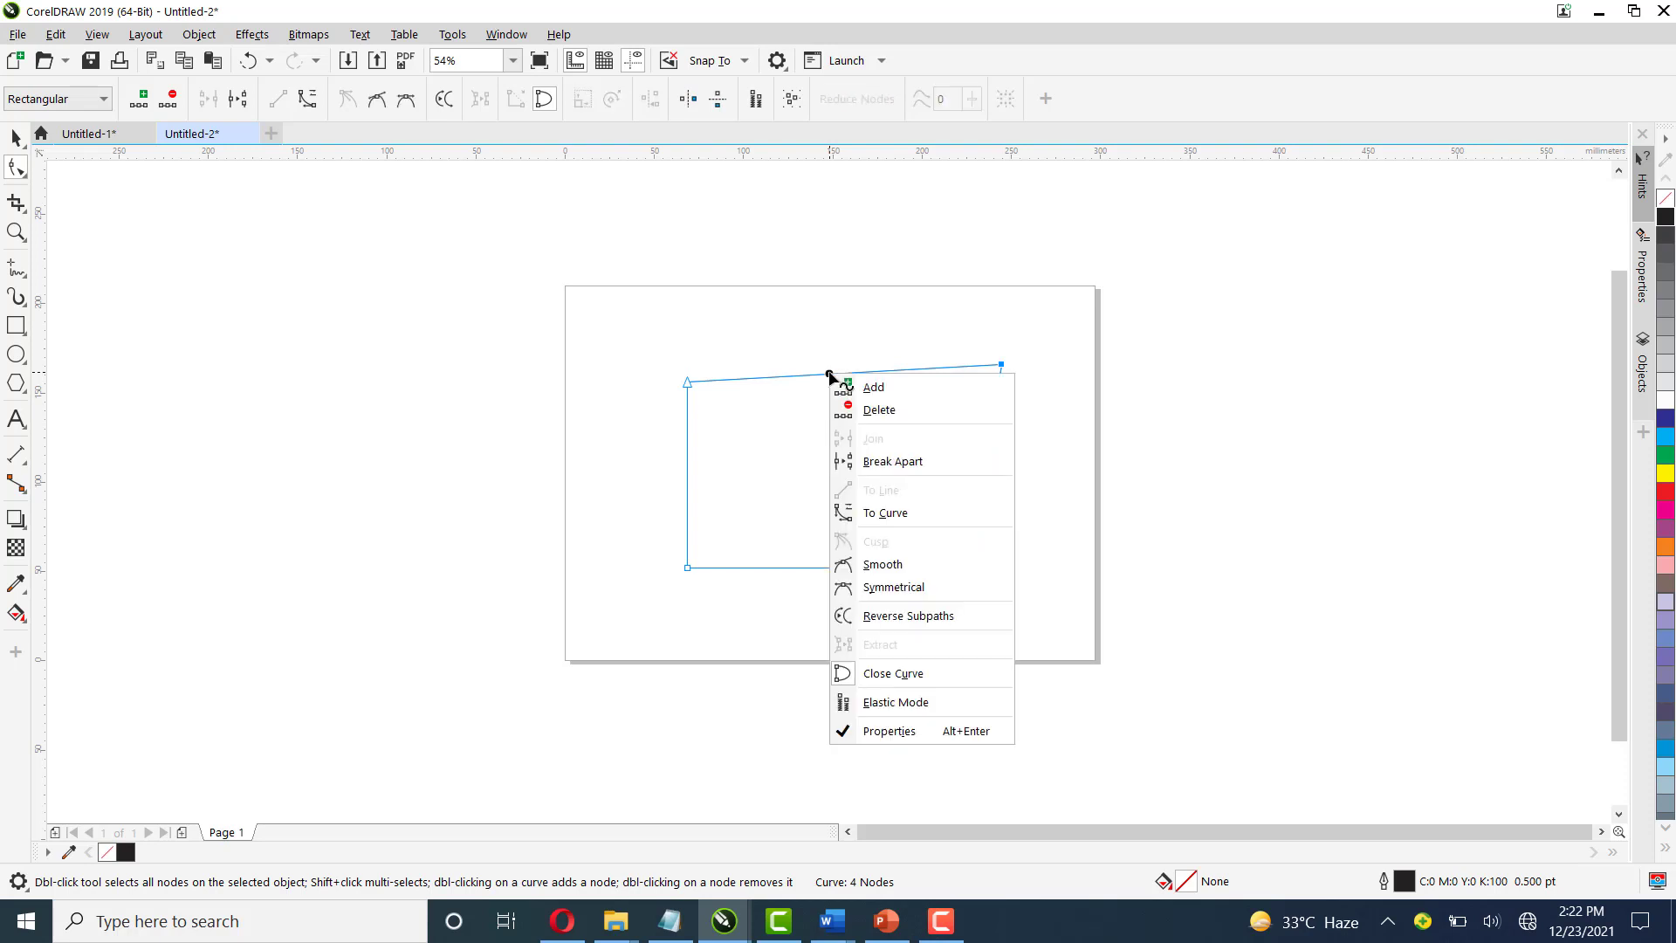
click(884, 514)
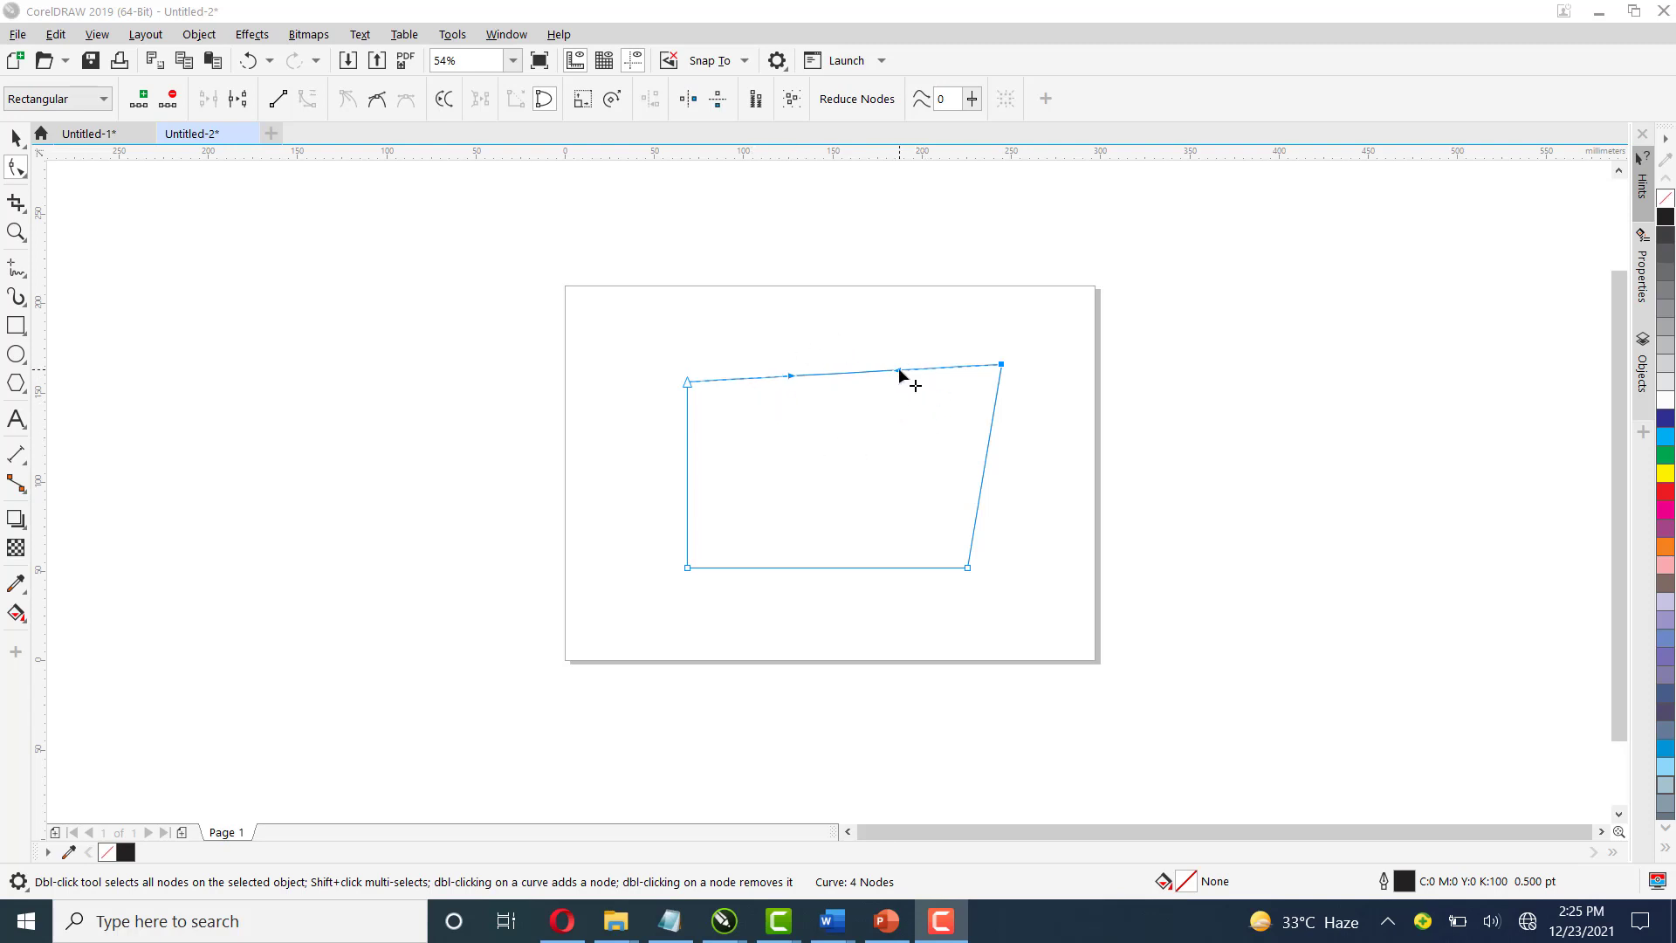
drag(900, 372, 878, 512)
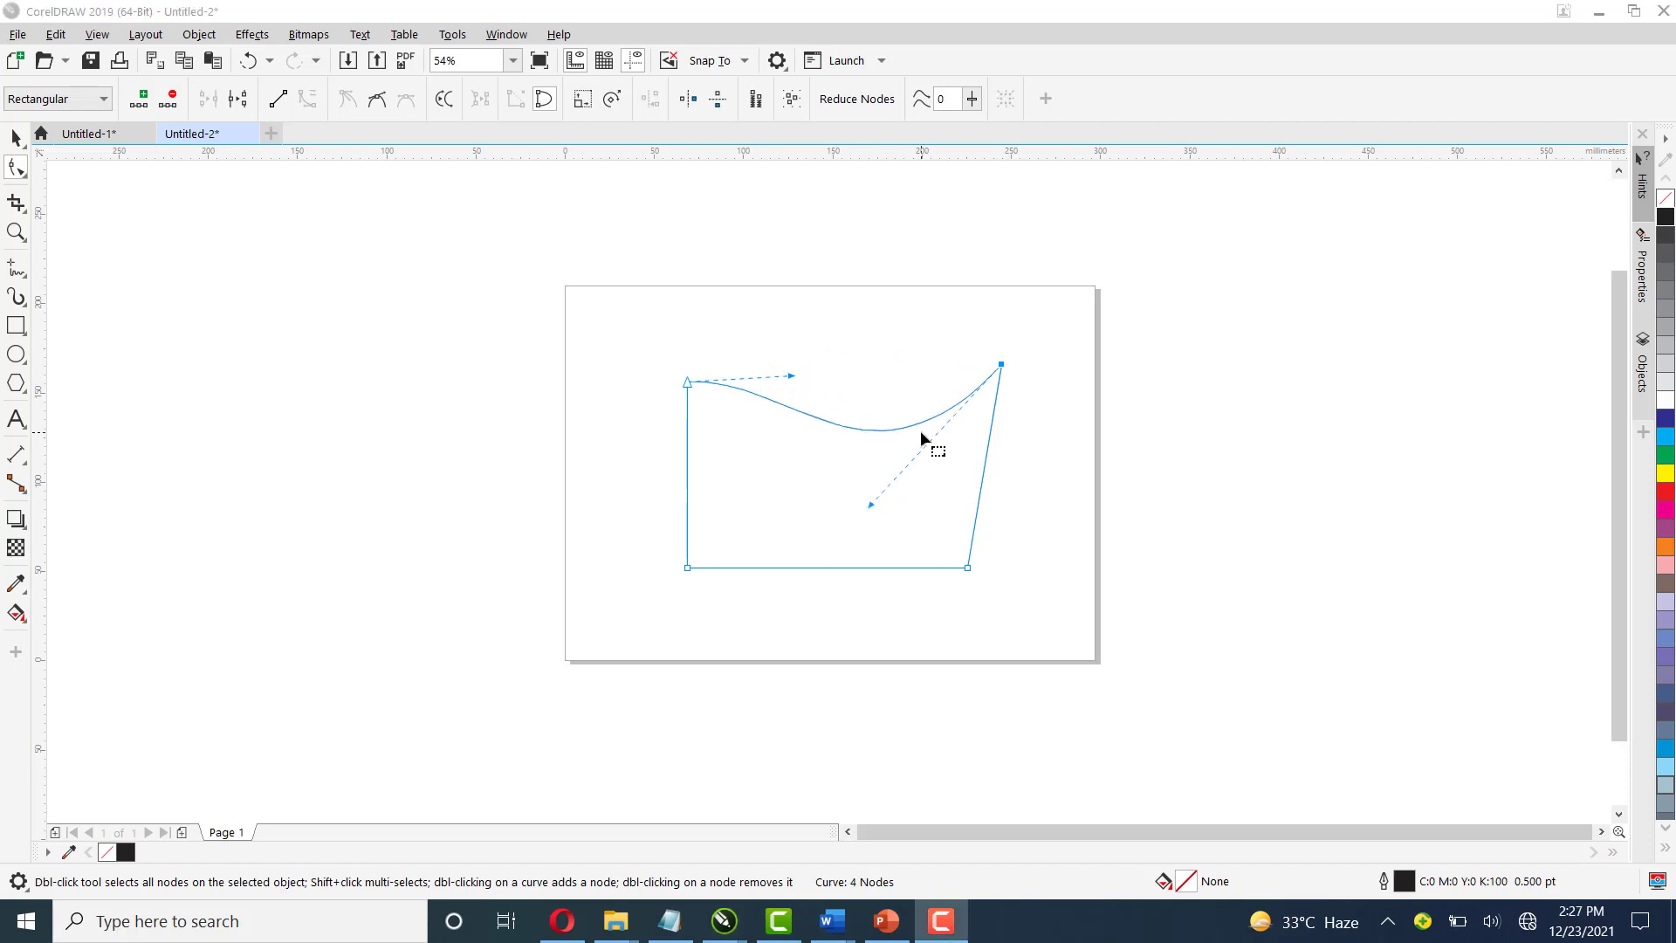
mouse_move(788, 377)
mouse_down()
mouse_move(794, 258)
mouse_move(777, 546)
mouse_move(834, 288)
mouse_up()
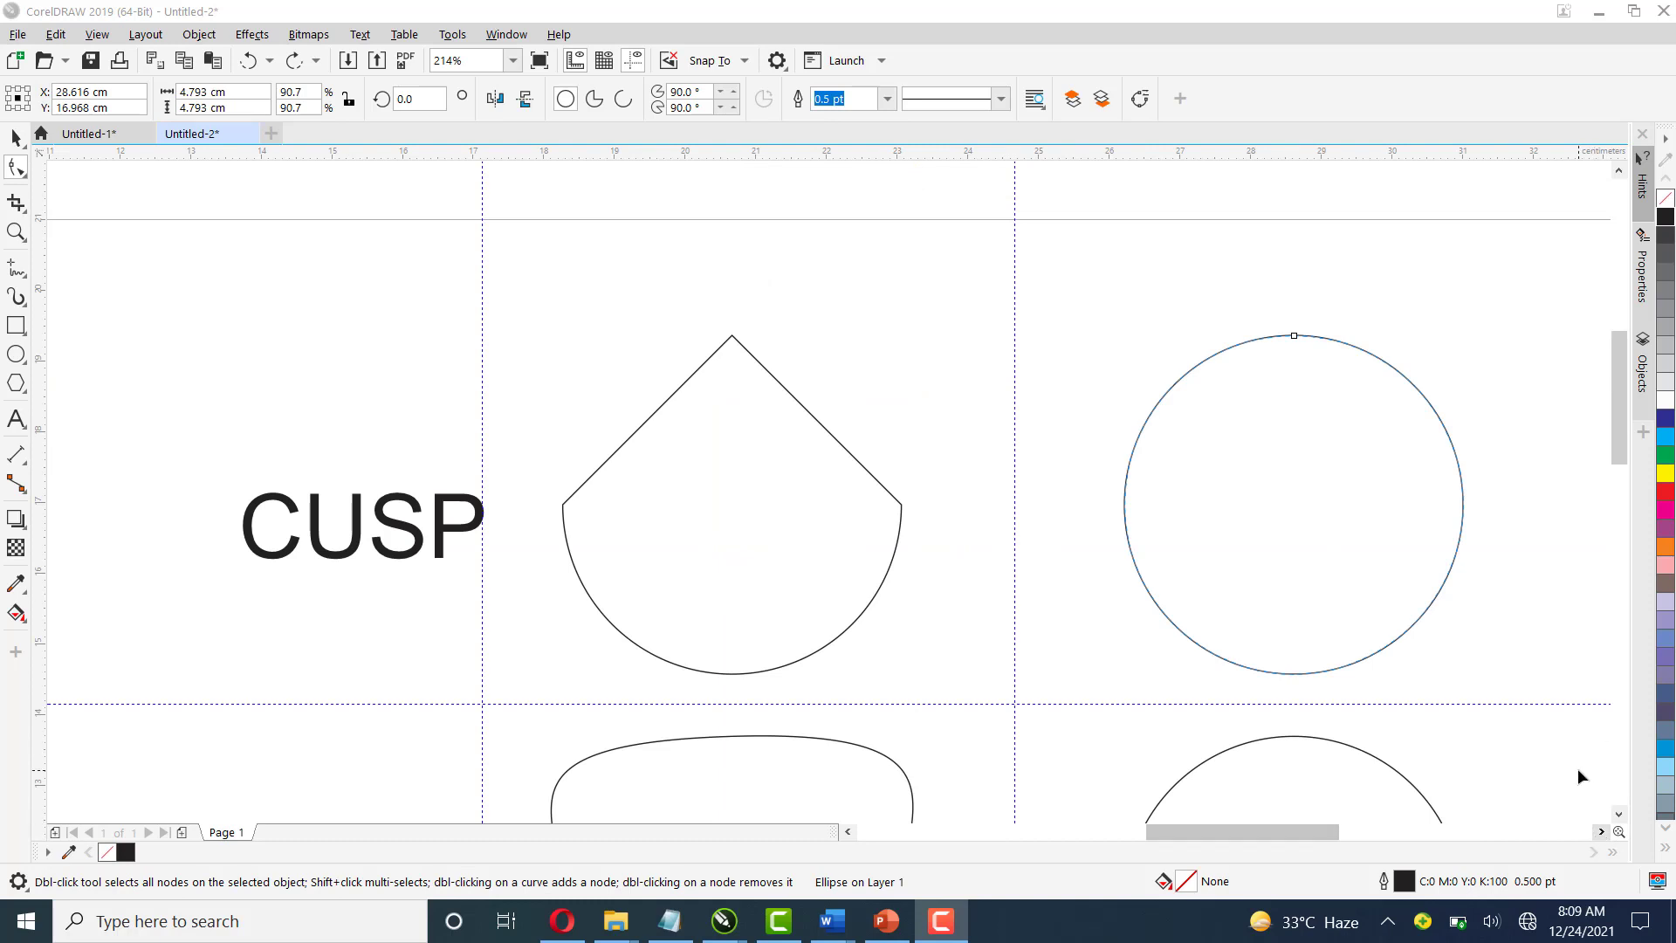
Convert the circle beside CUSP to curves and set its top, left and right nodes to Cusp
click(1141, 99)
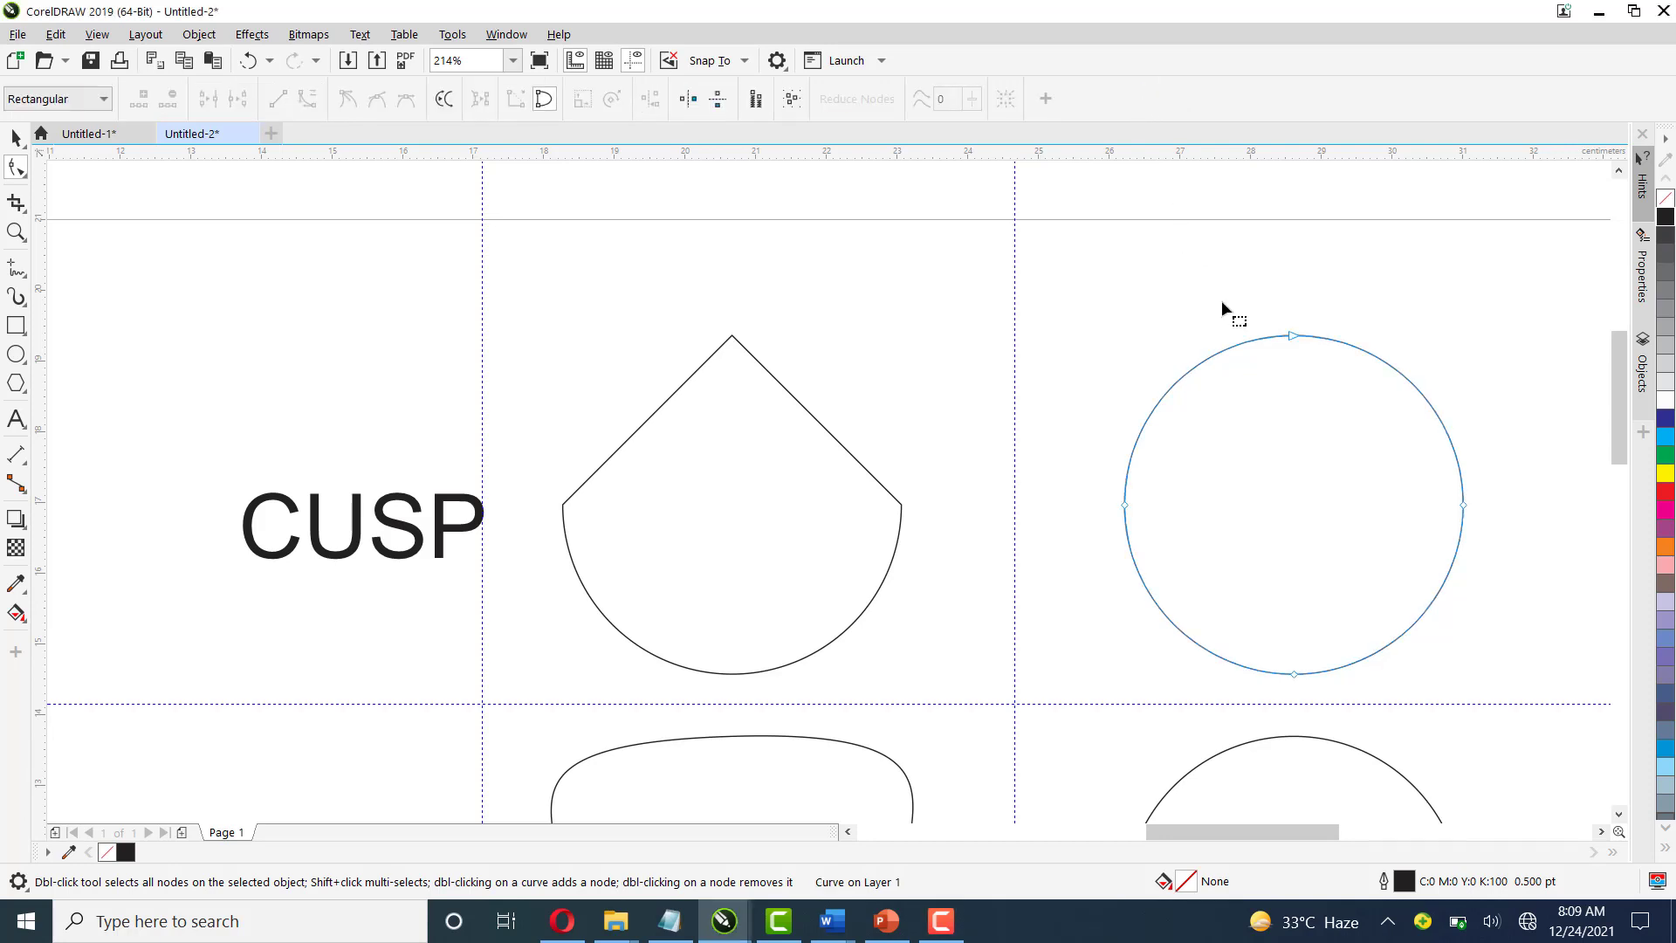
right_click(1291, 339)
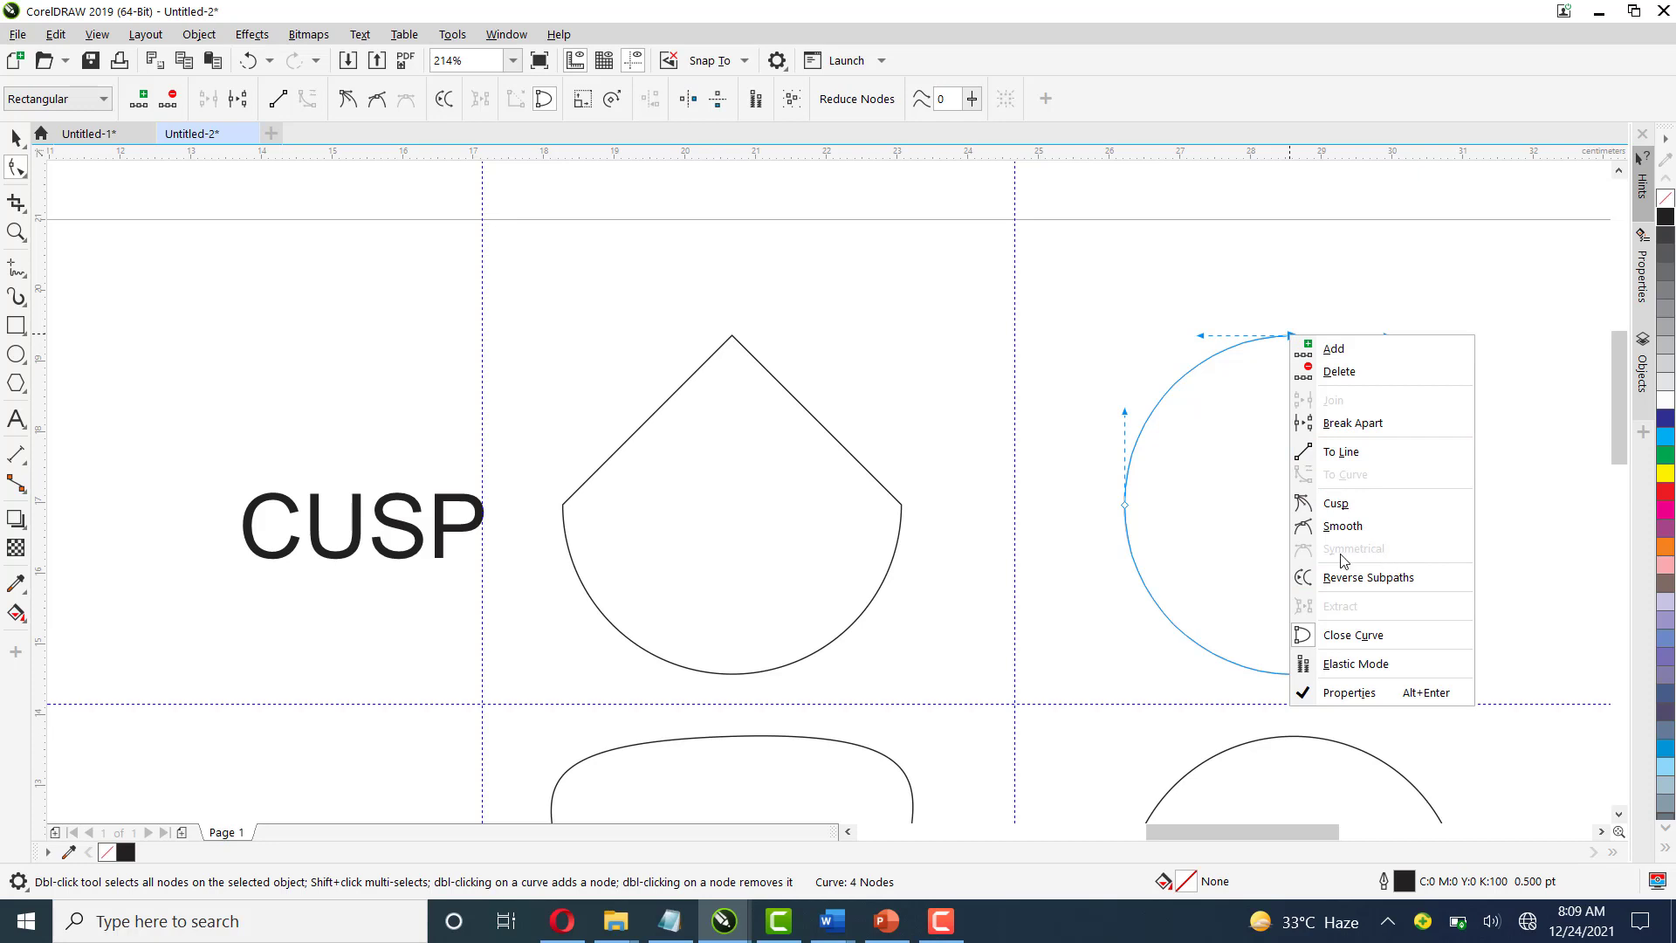
click(1341, 505)
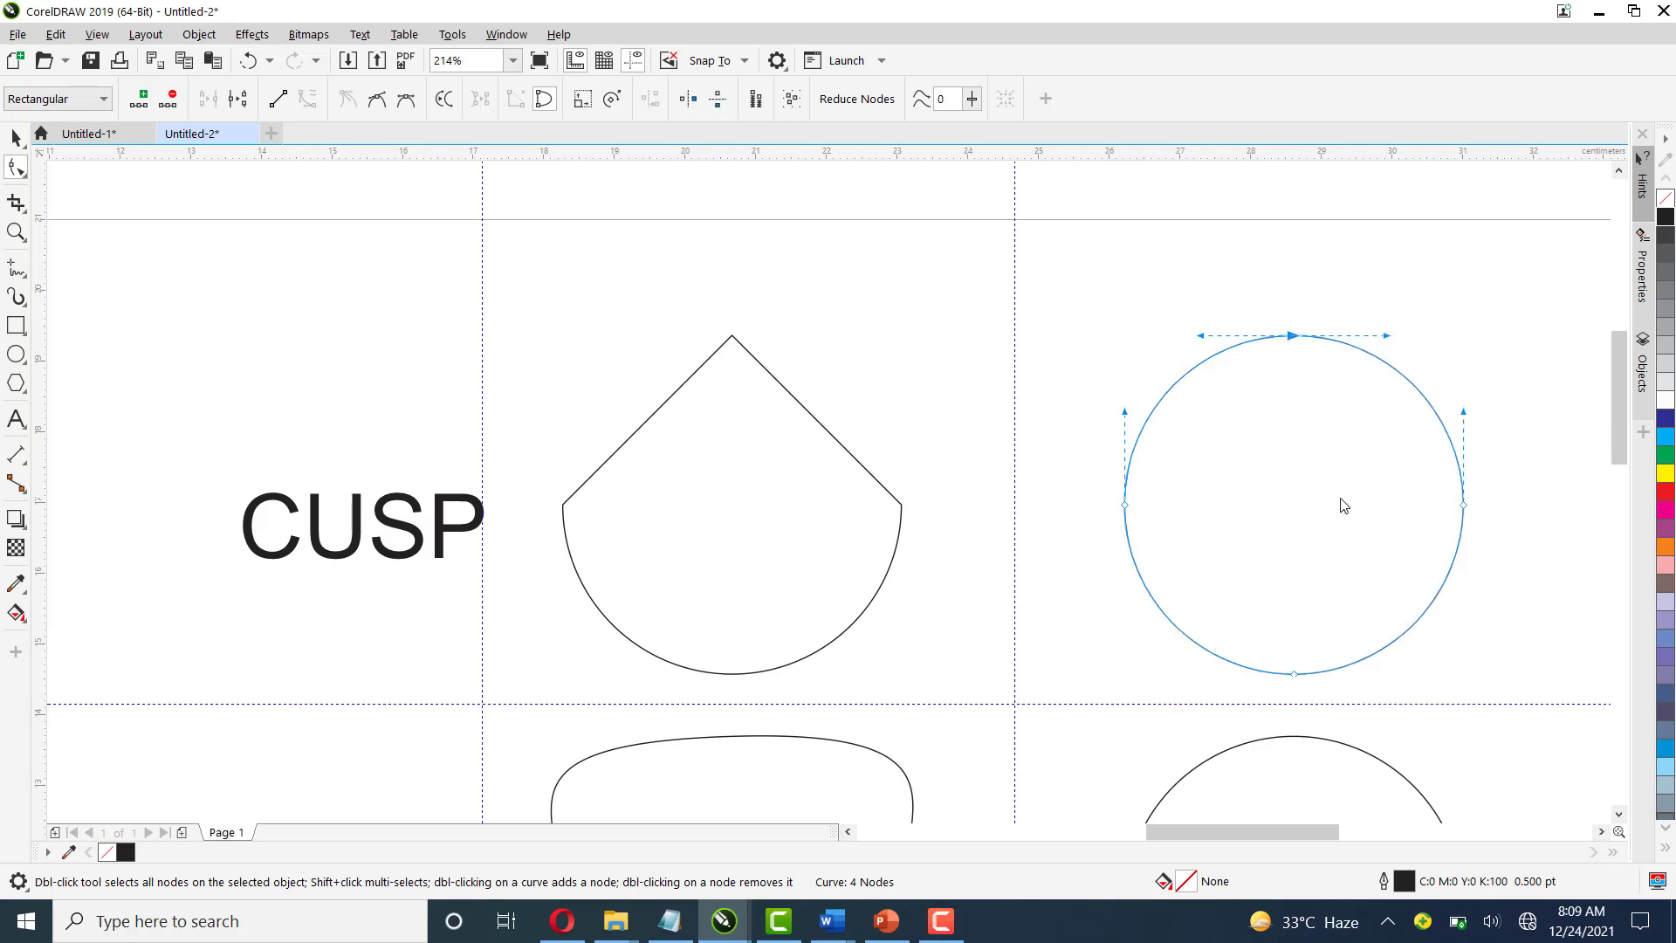
right_click(1126, 506)
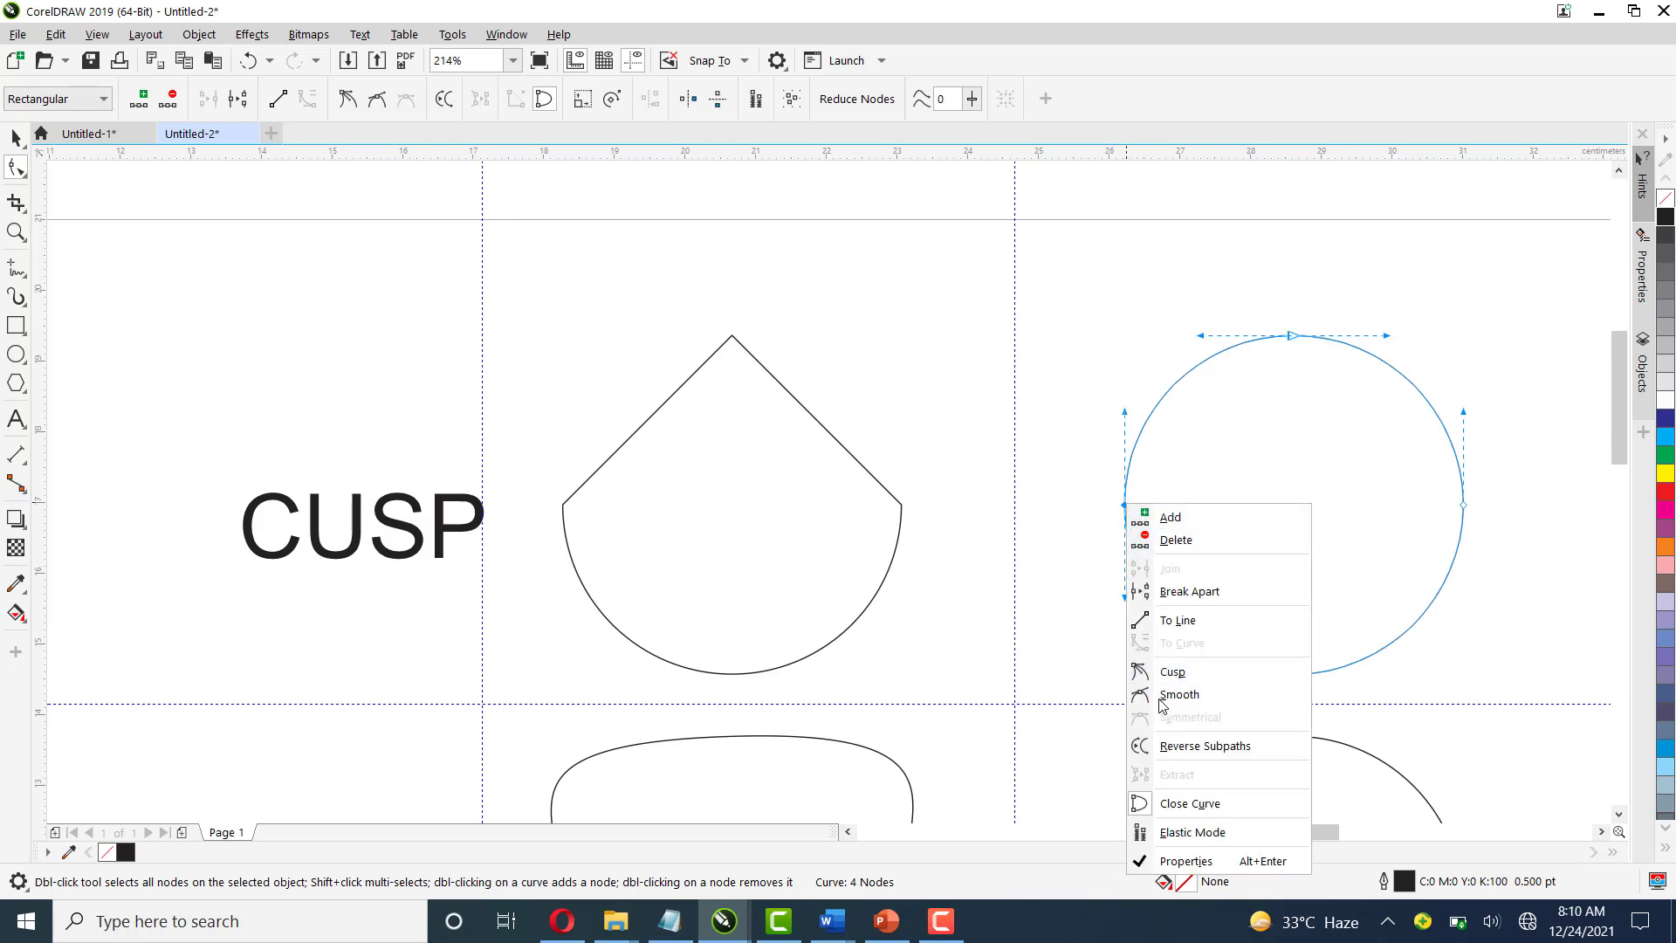
click(1171, 673)
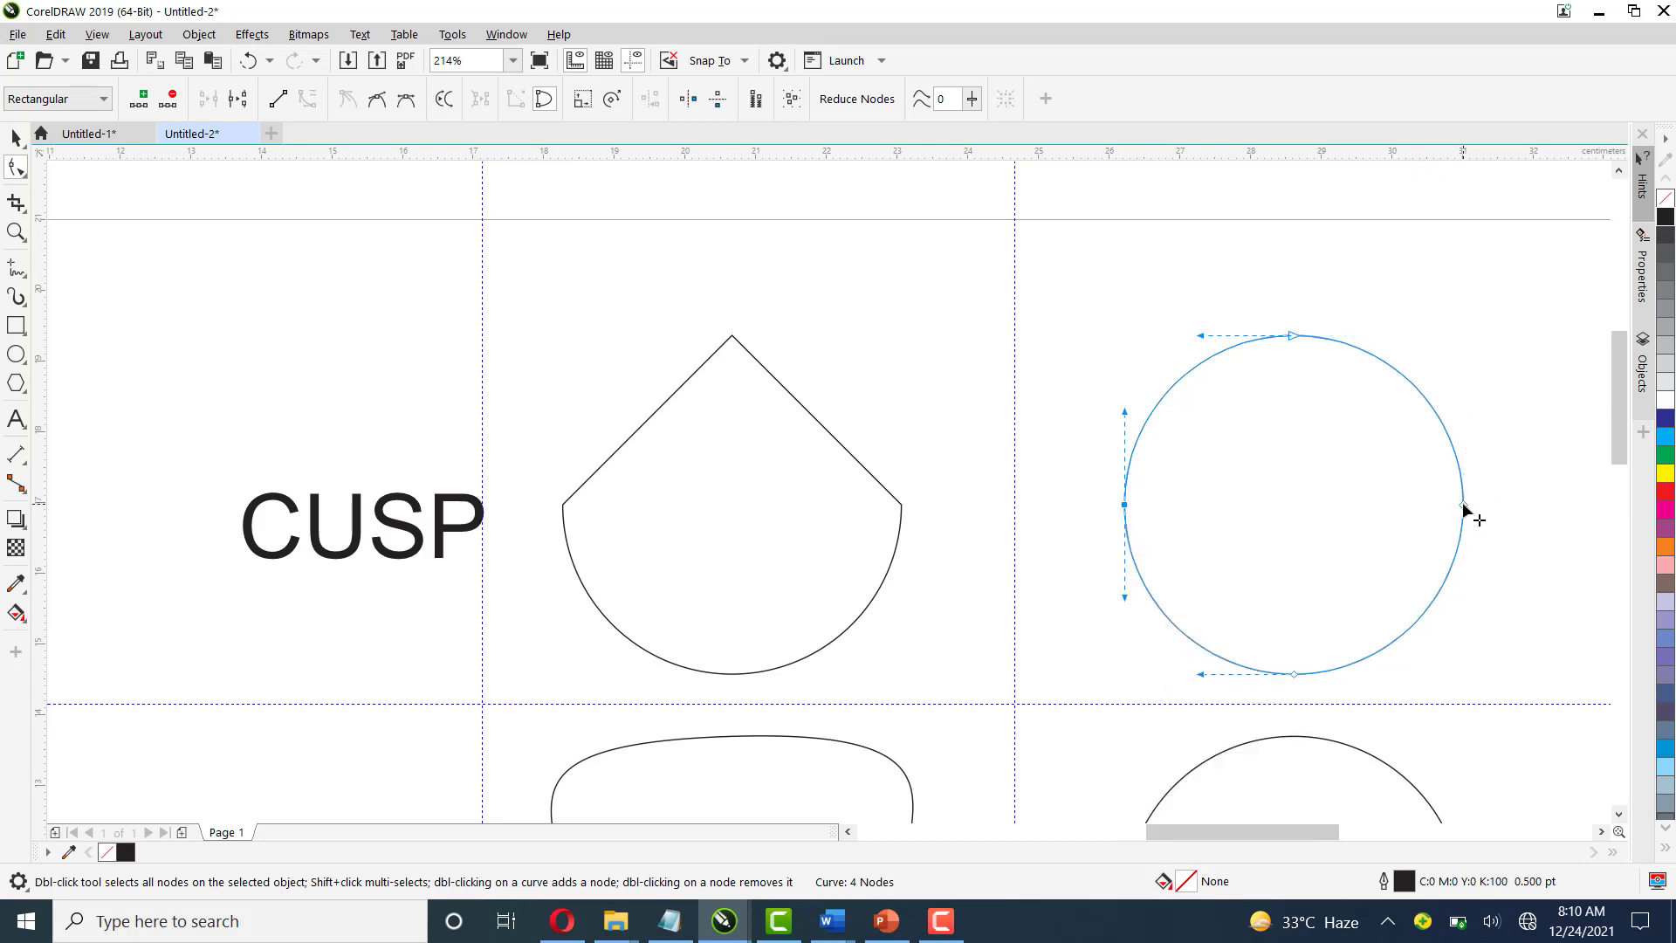
right_click(1464, 508)
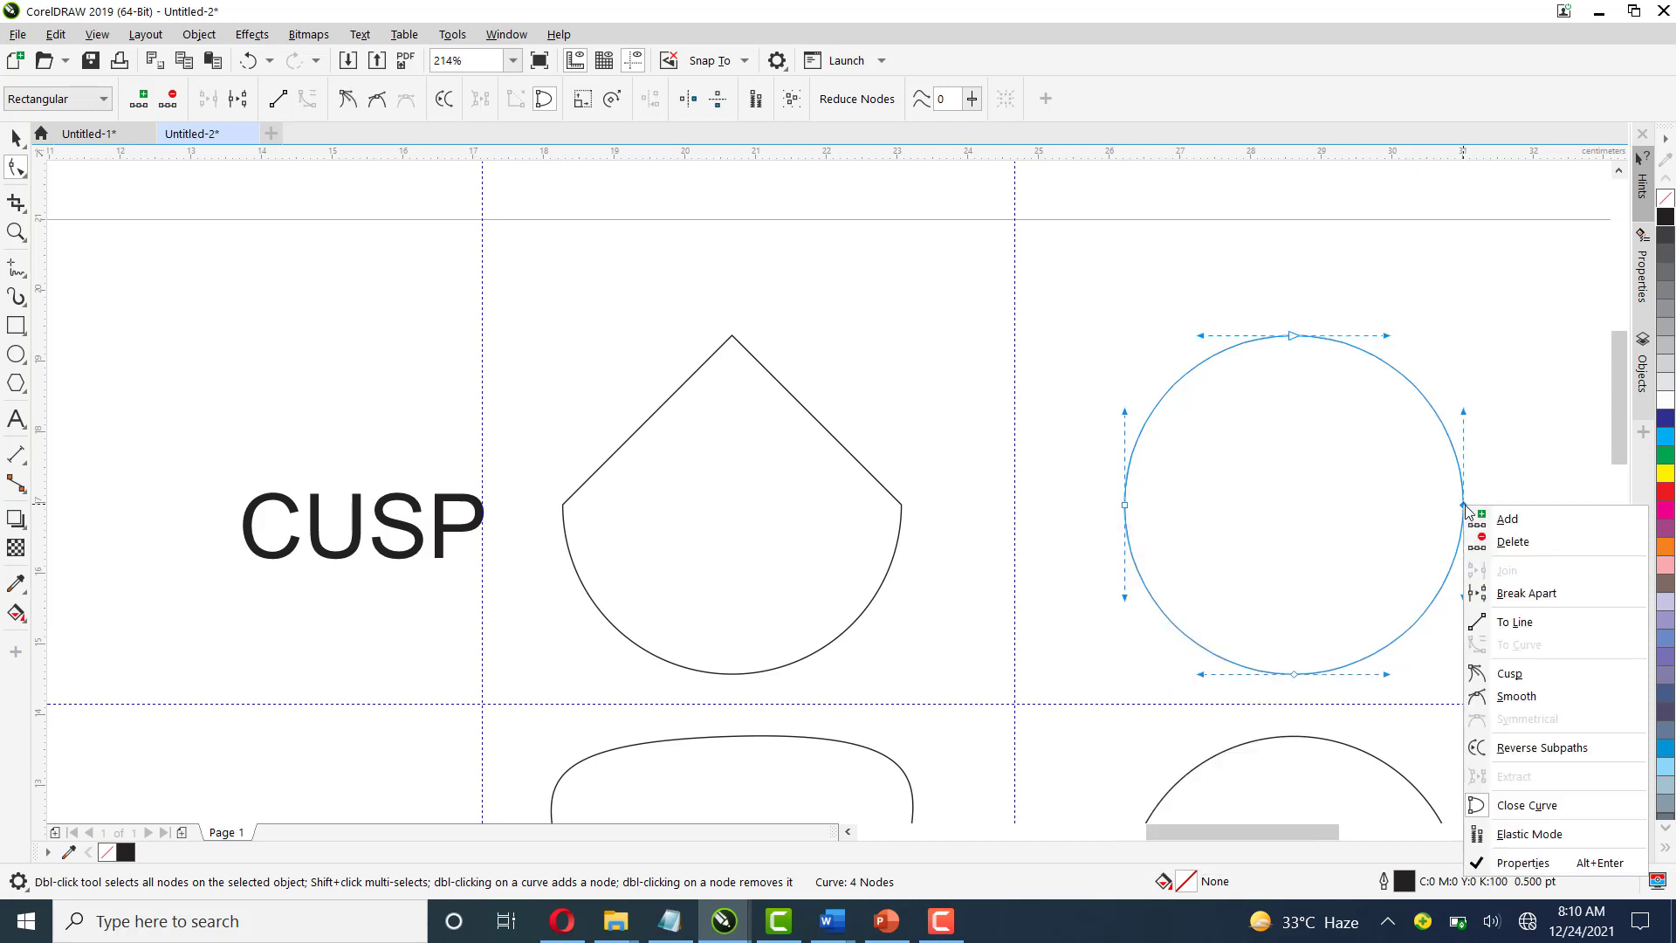
click(1526, 676)
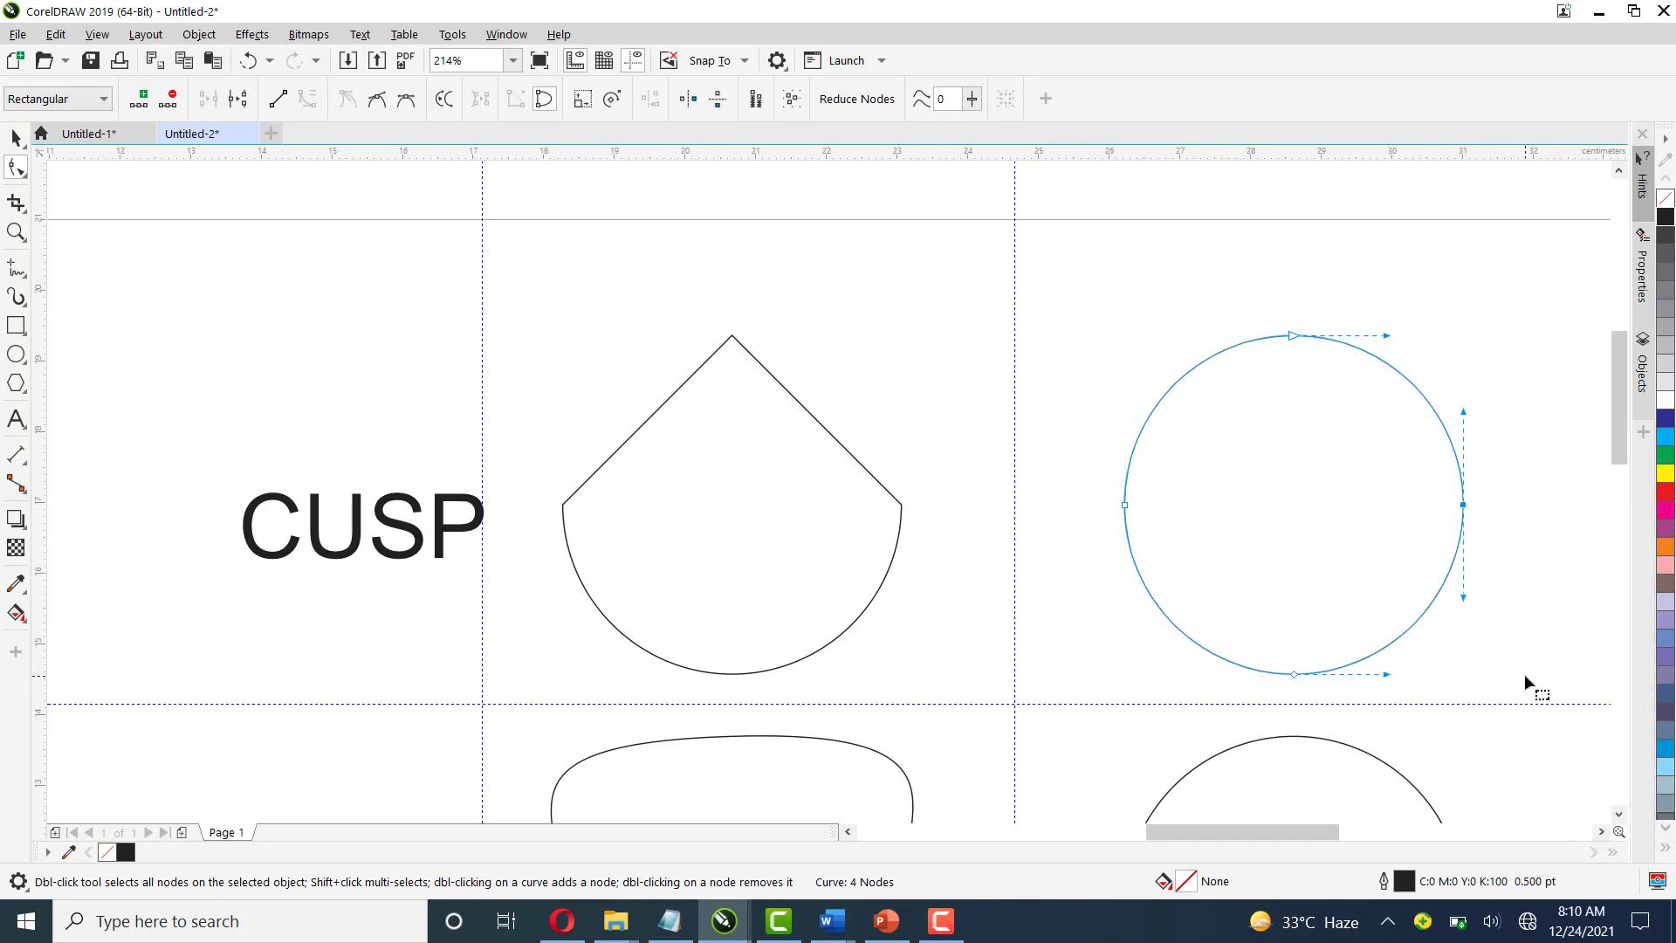
Convert the circle's two upper arcs to straight lines, forming a pointed top
right_click(1159, 402)
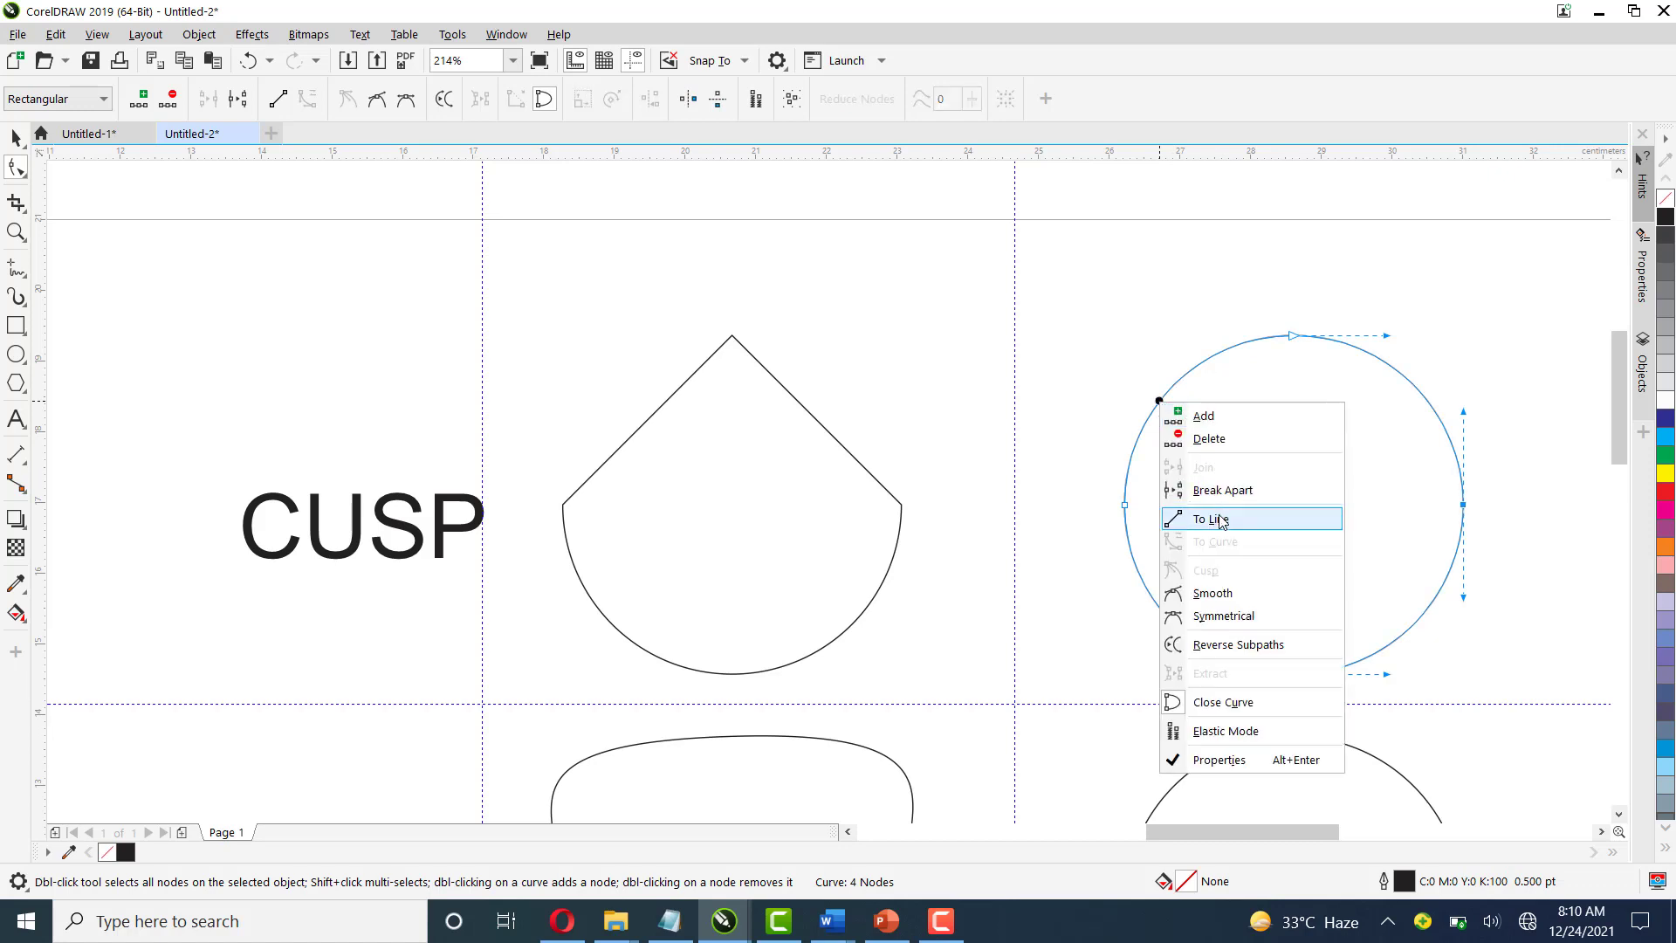
click(1220, 520)
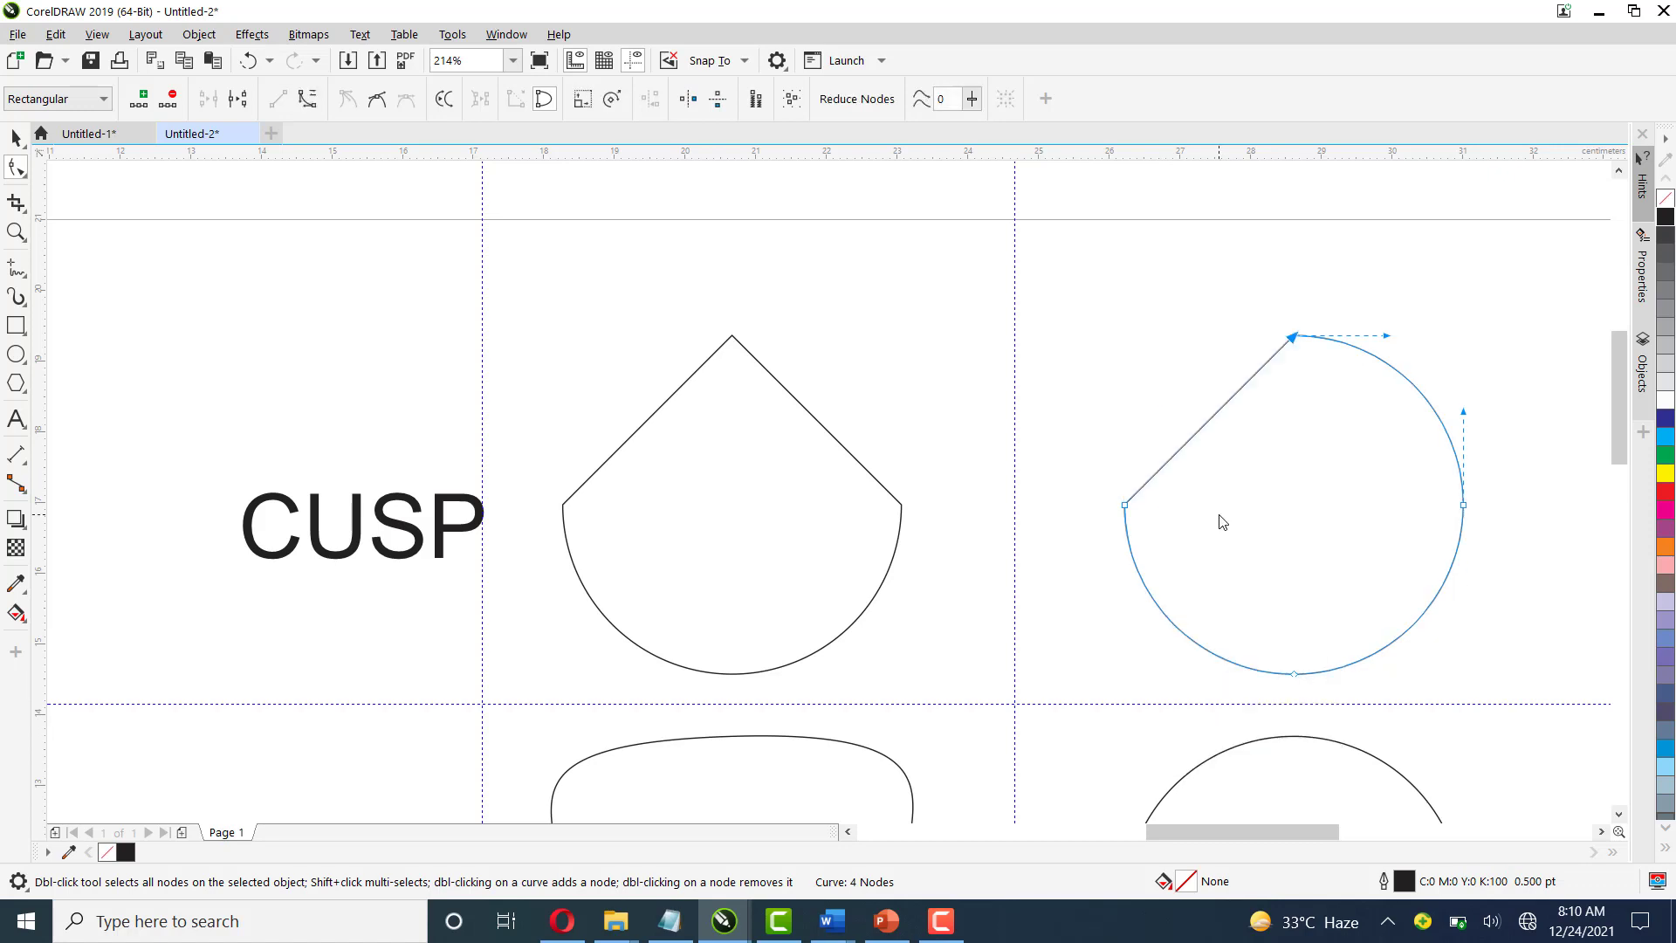
right_click(1411, 383)
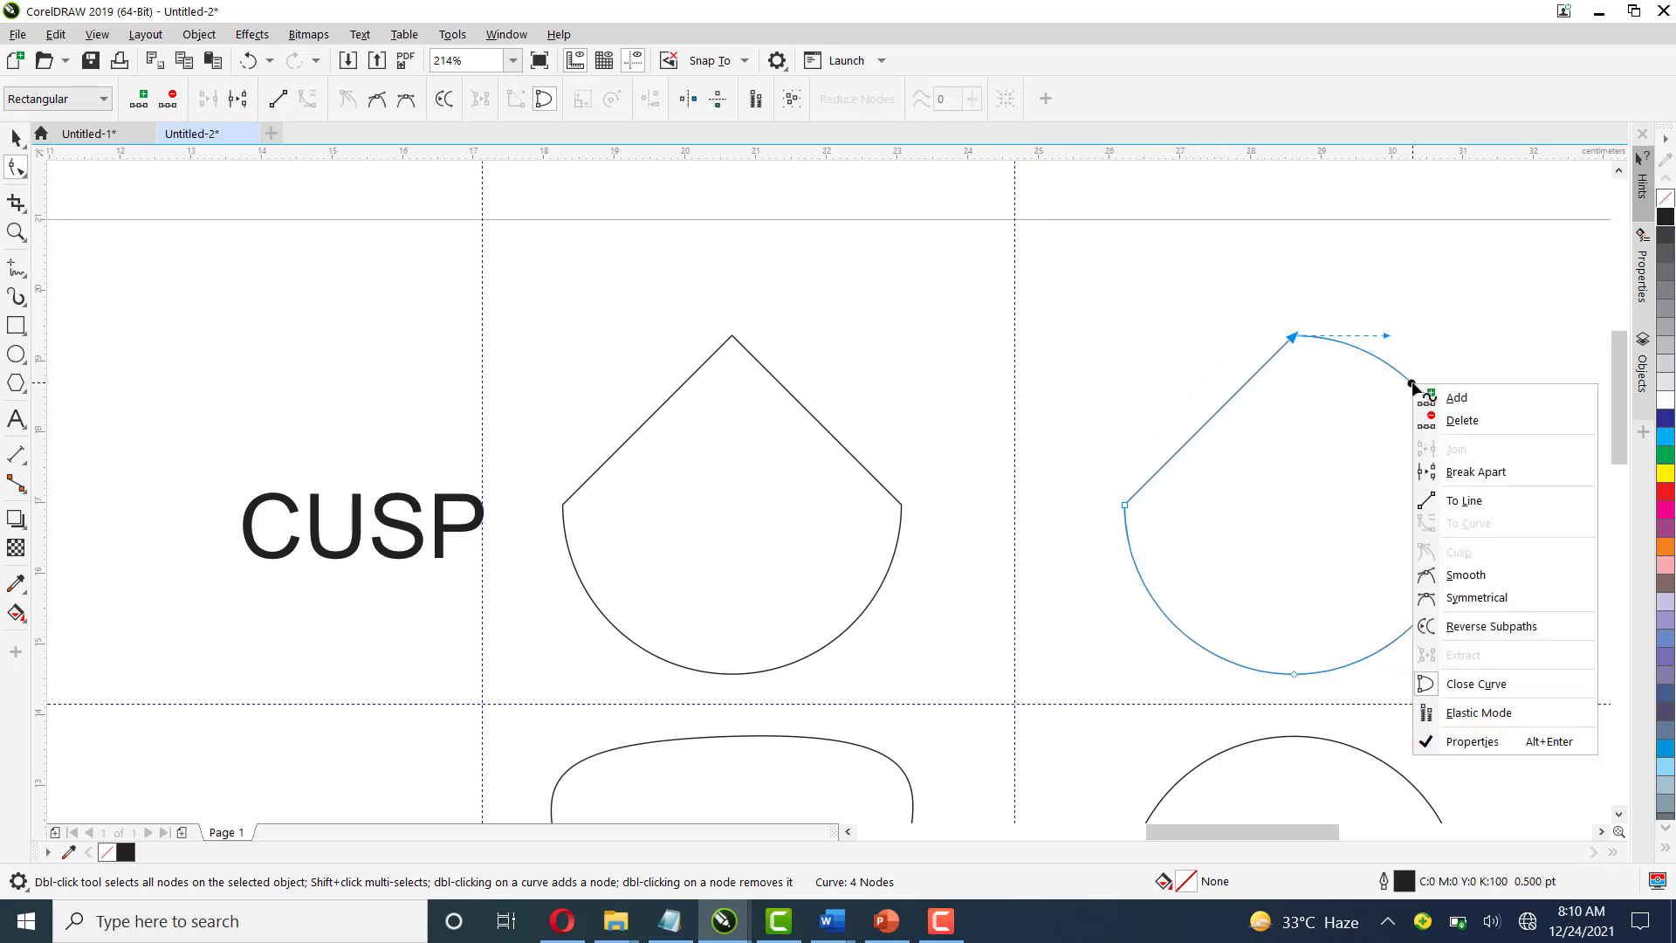
click(1490, 505)
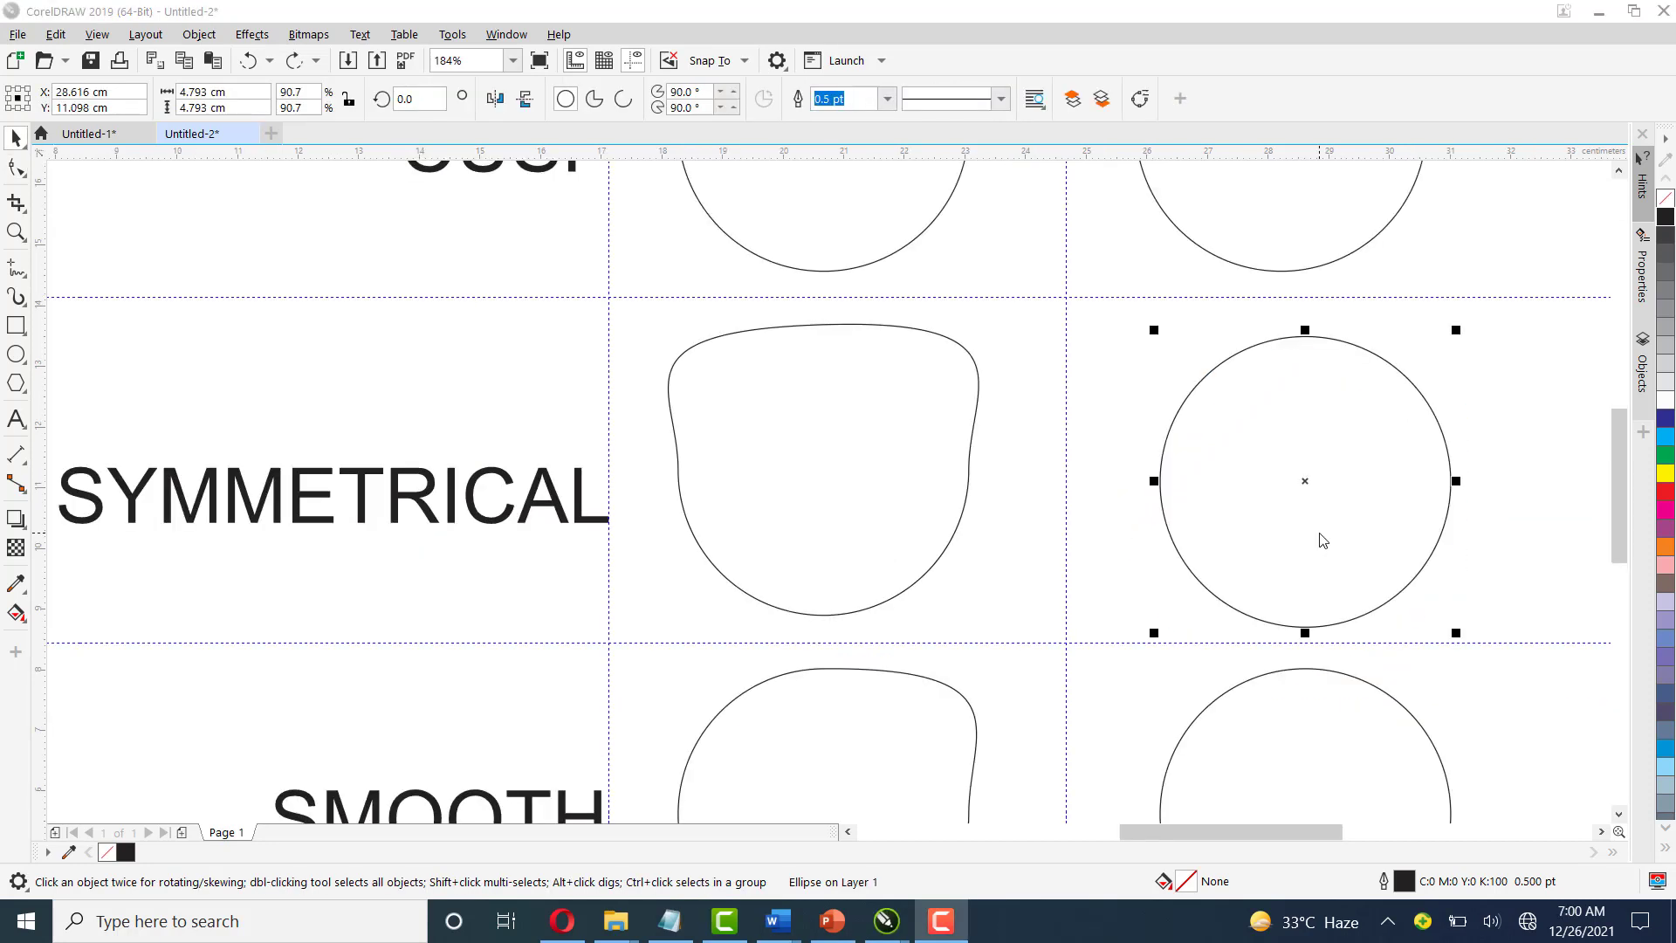
Convert the circle beside SYMMETRICAL to curves, select its top node, and drag its right control handle outward
click(1140, 99)
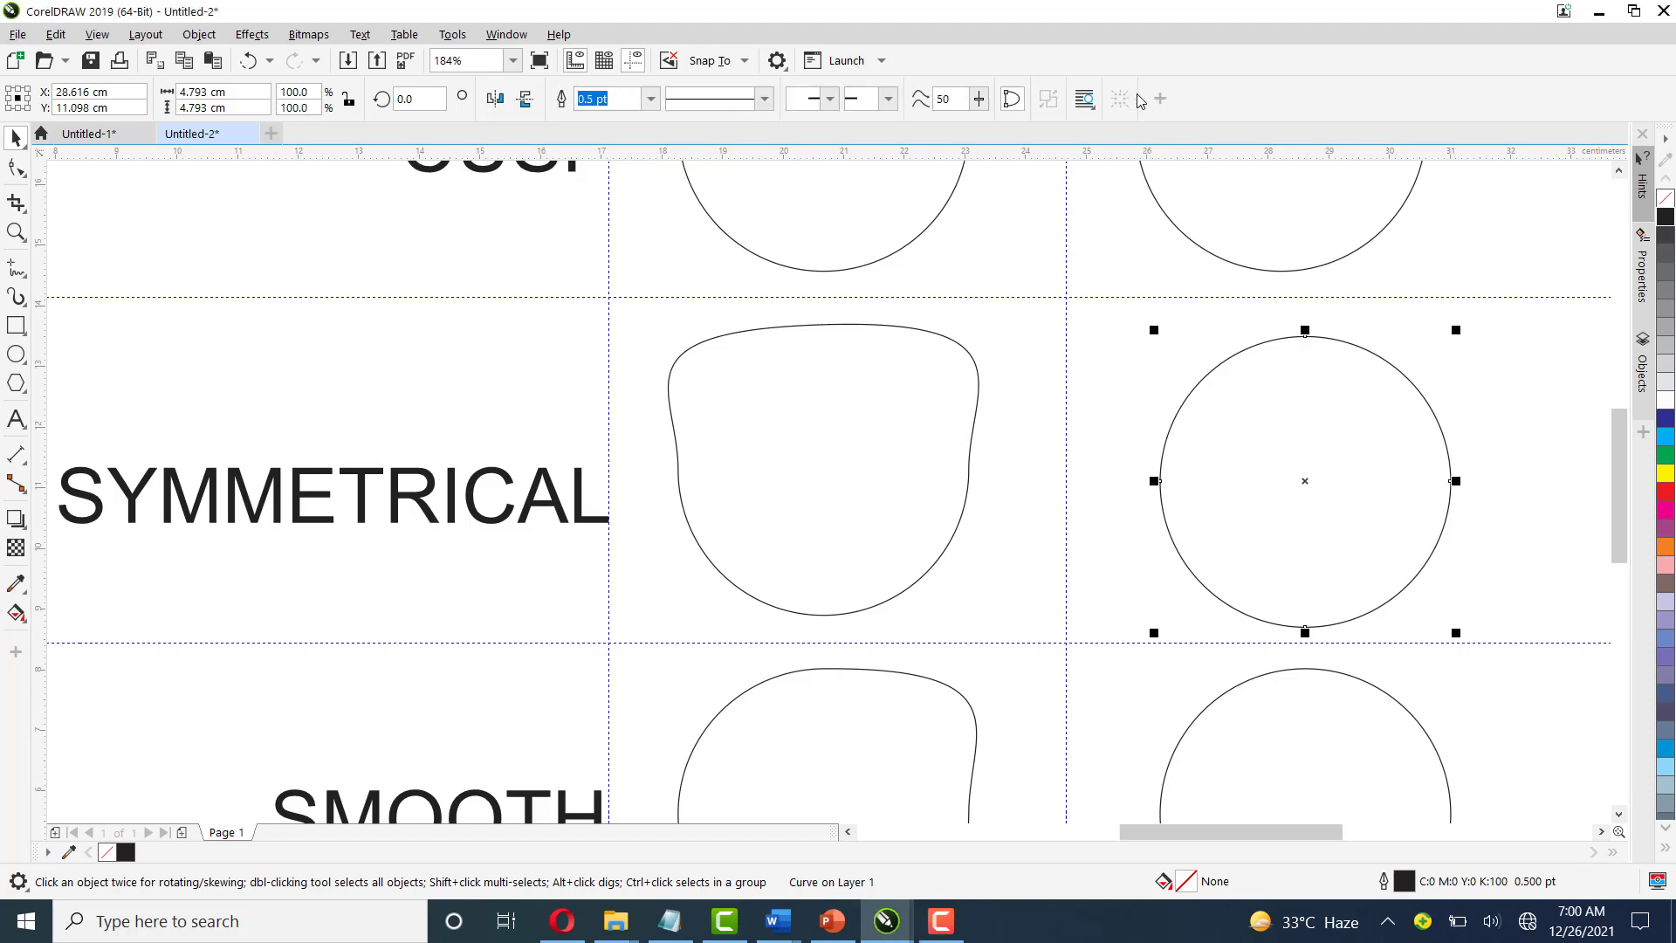
key(F10)
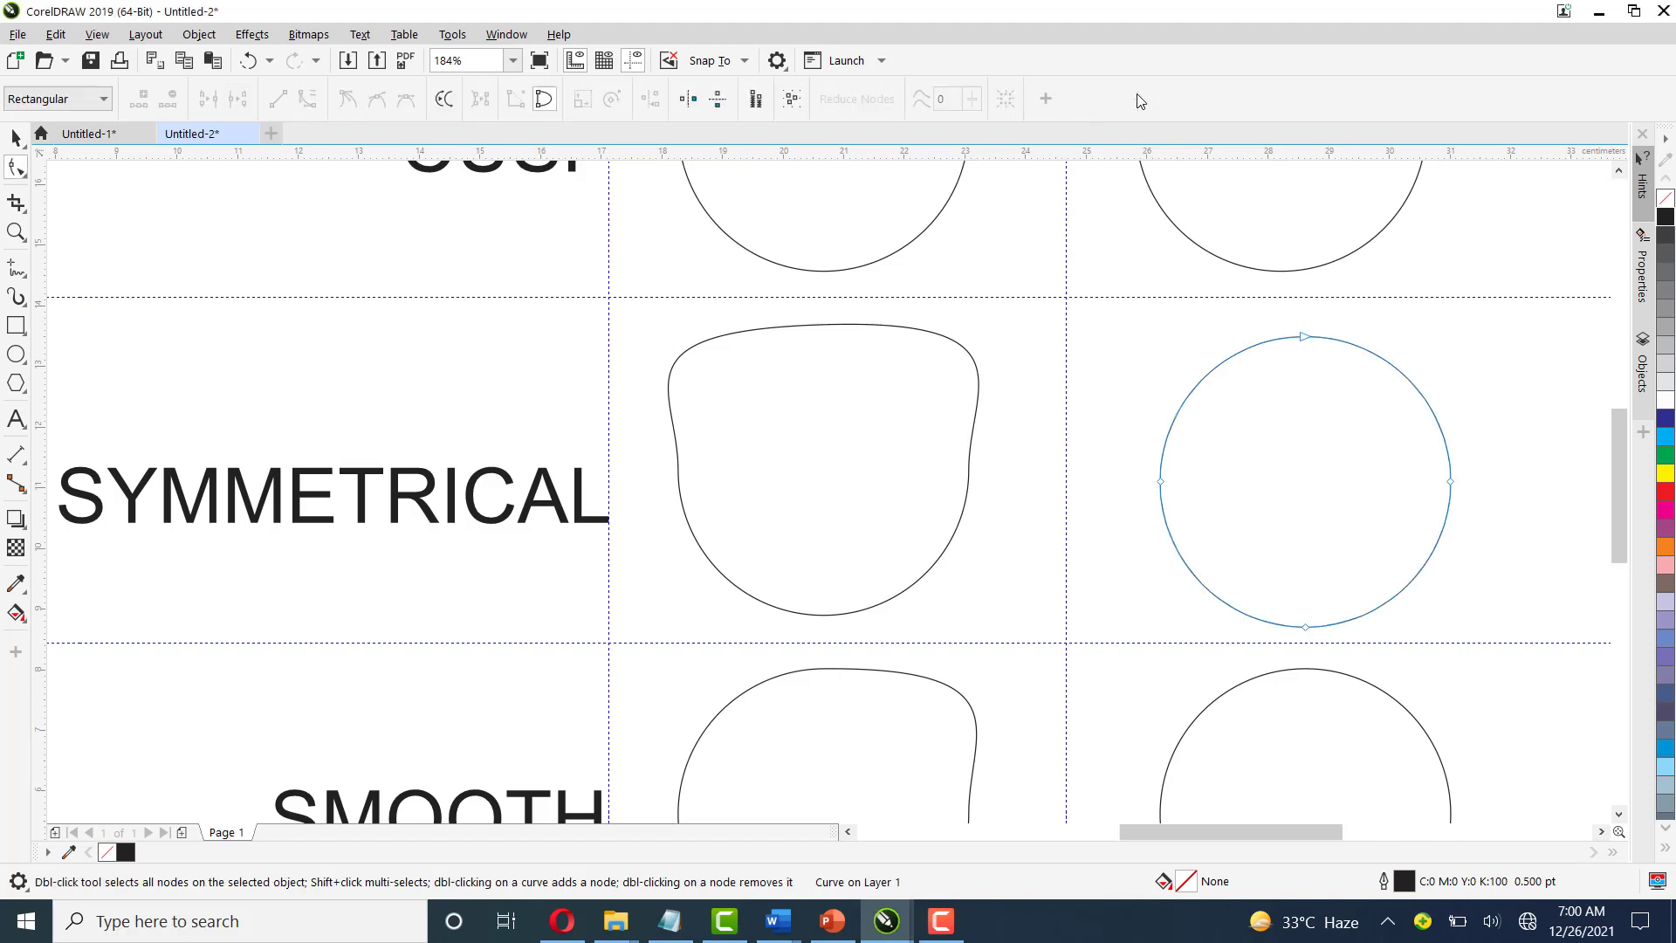
click(1302, 339)
right_click(1303, 339)
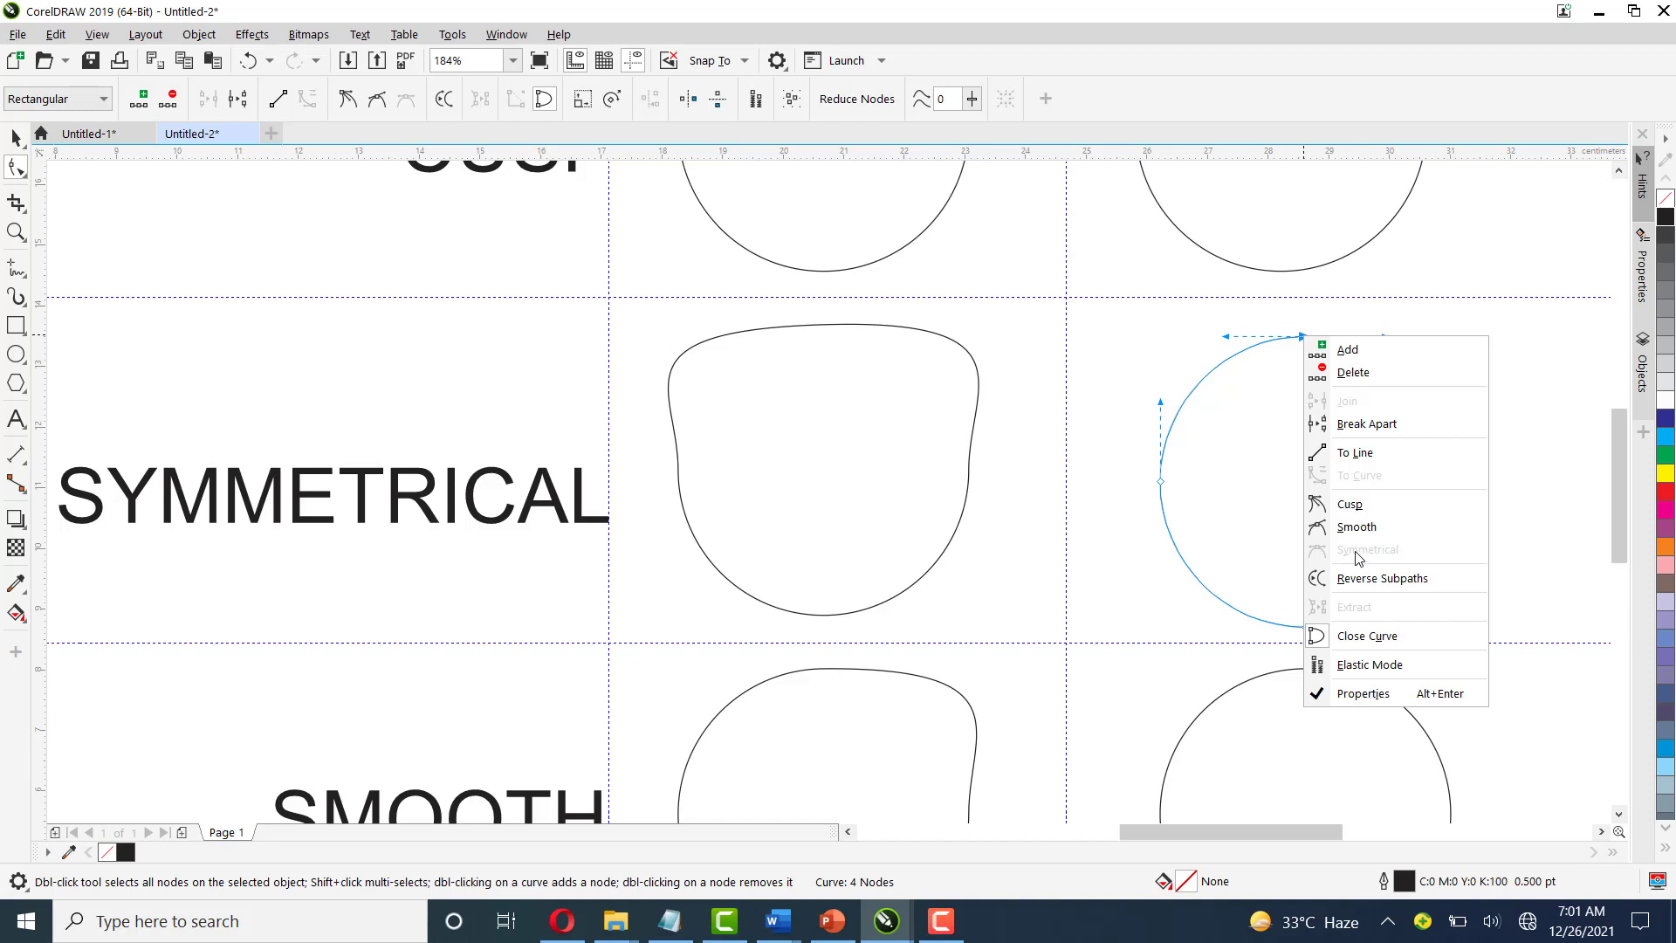
click(1355, 302)
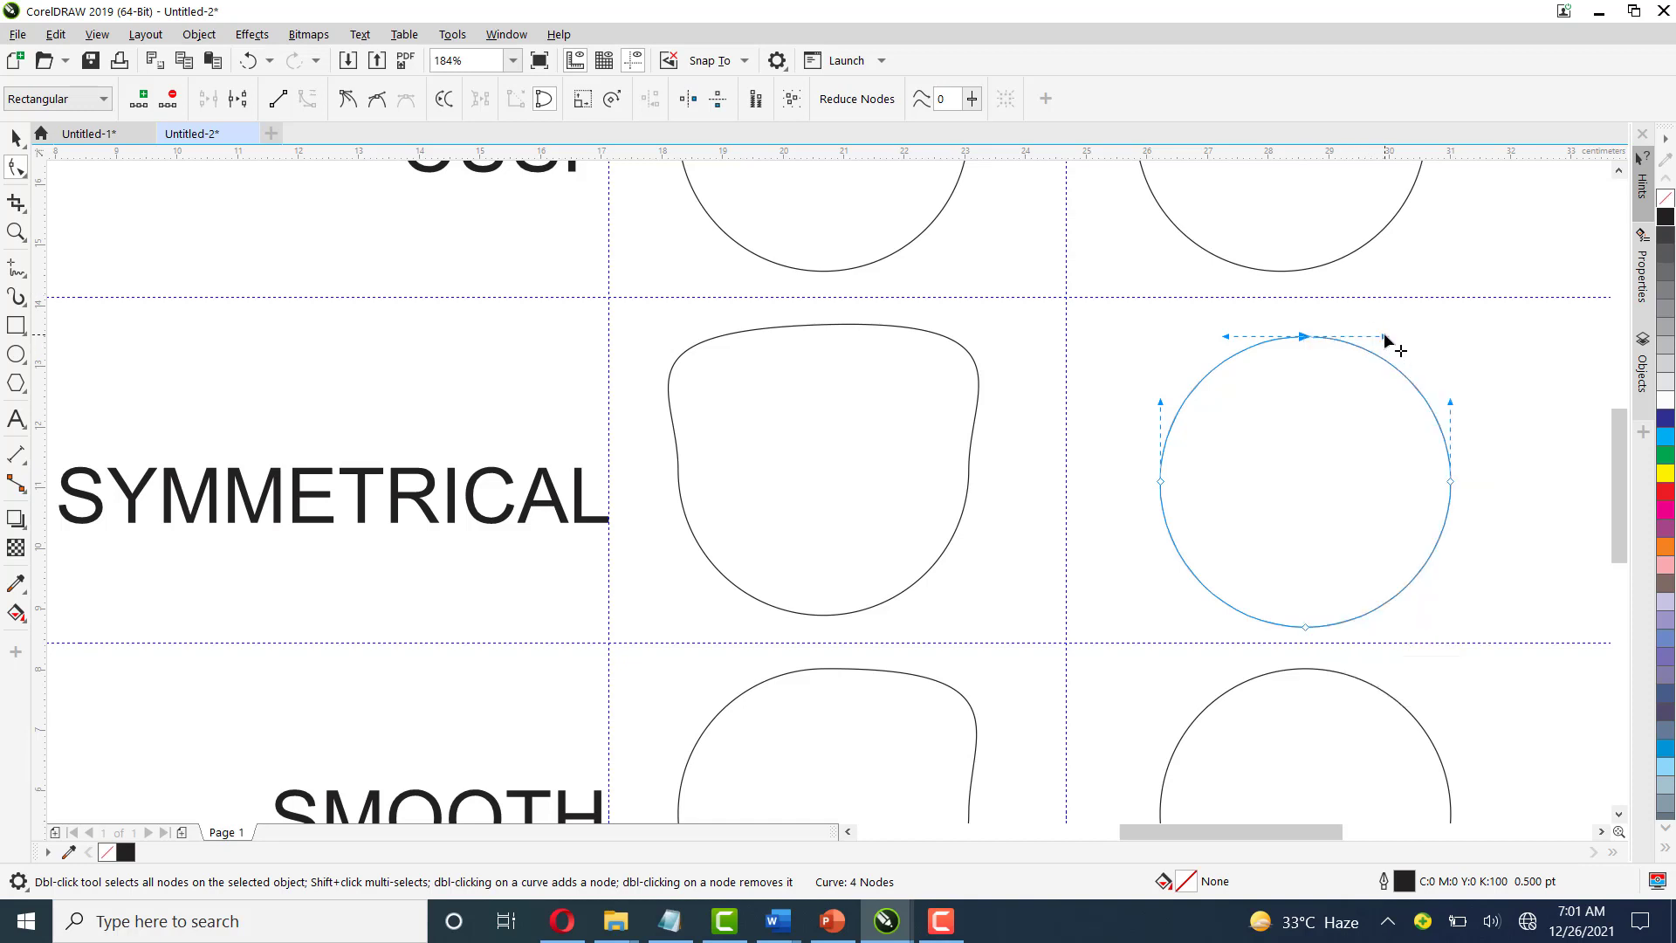
drag(1385, 339, 1495, 335)
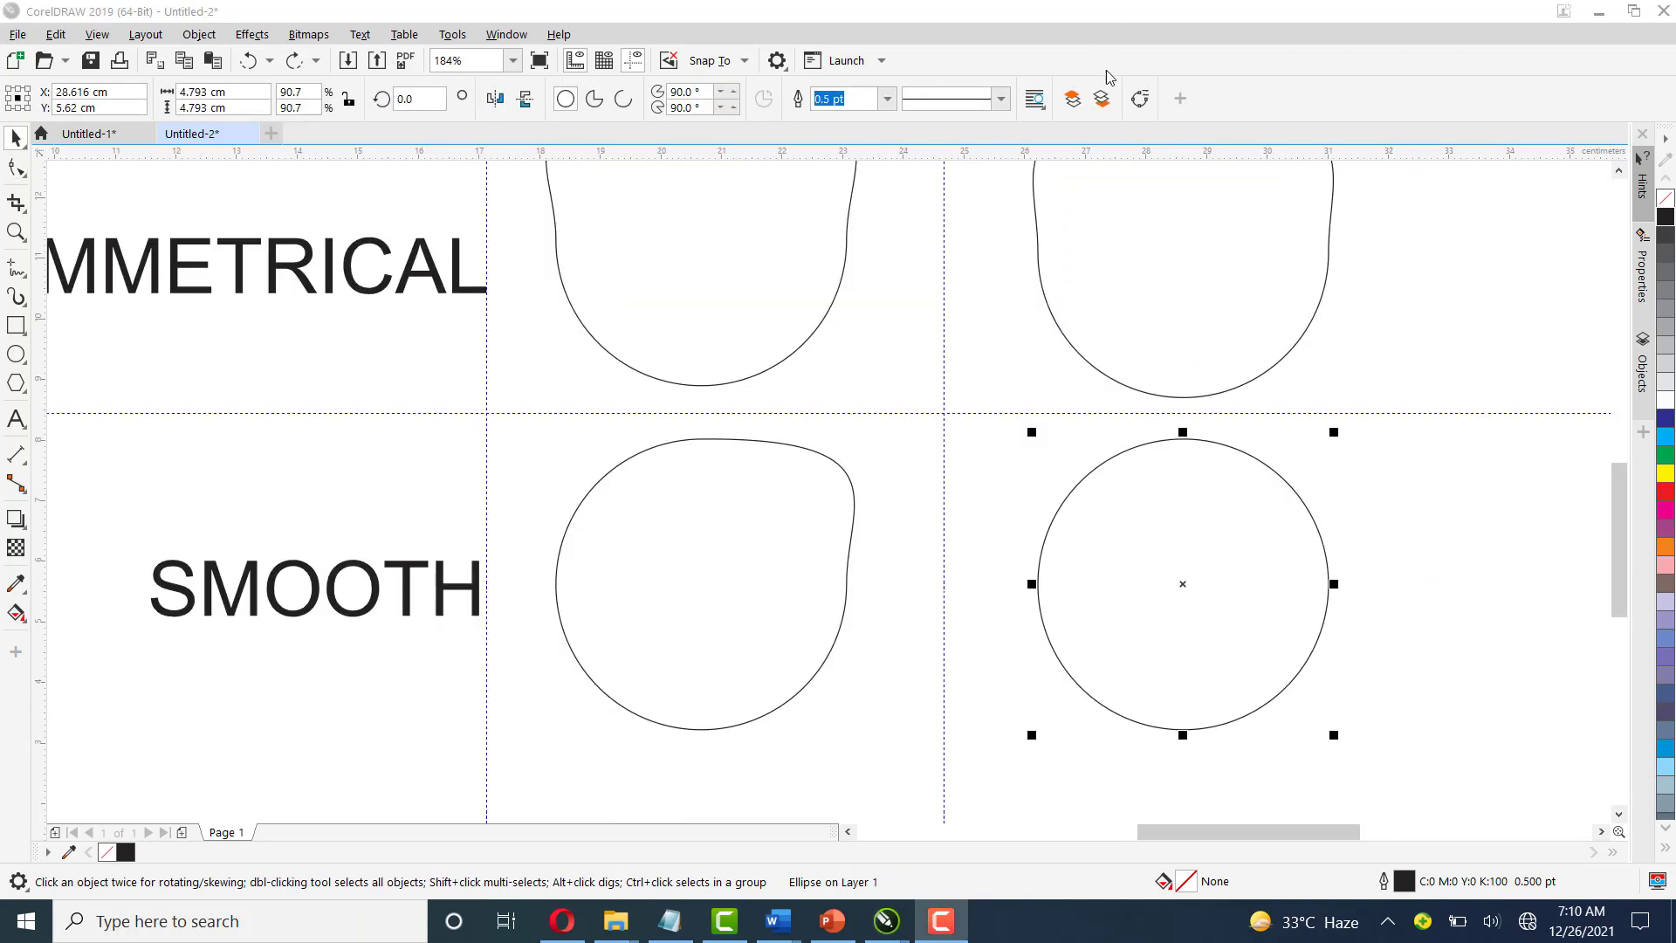
On the circle beside SMOOTH, converted to curves, make the top node Smooth and drag its right handle outward
click(1139, 99)
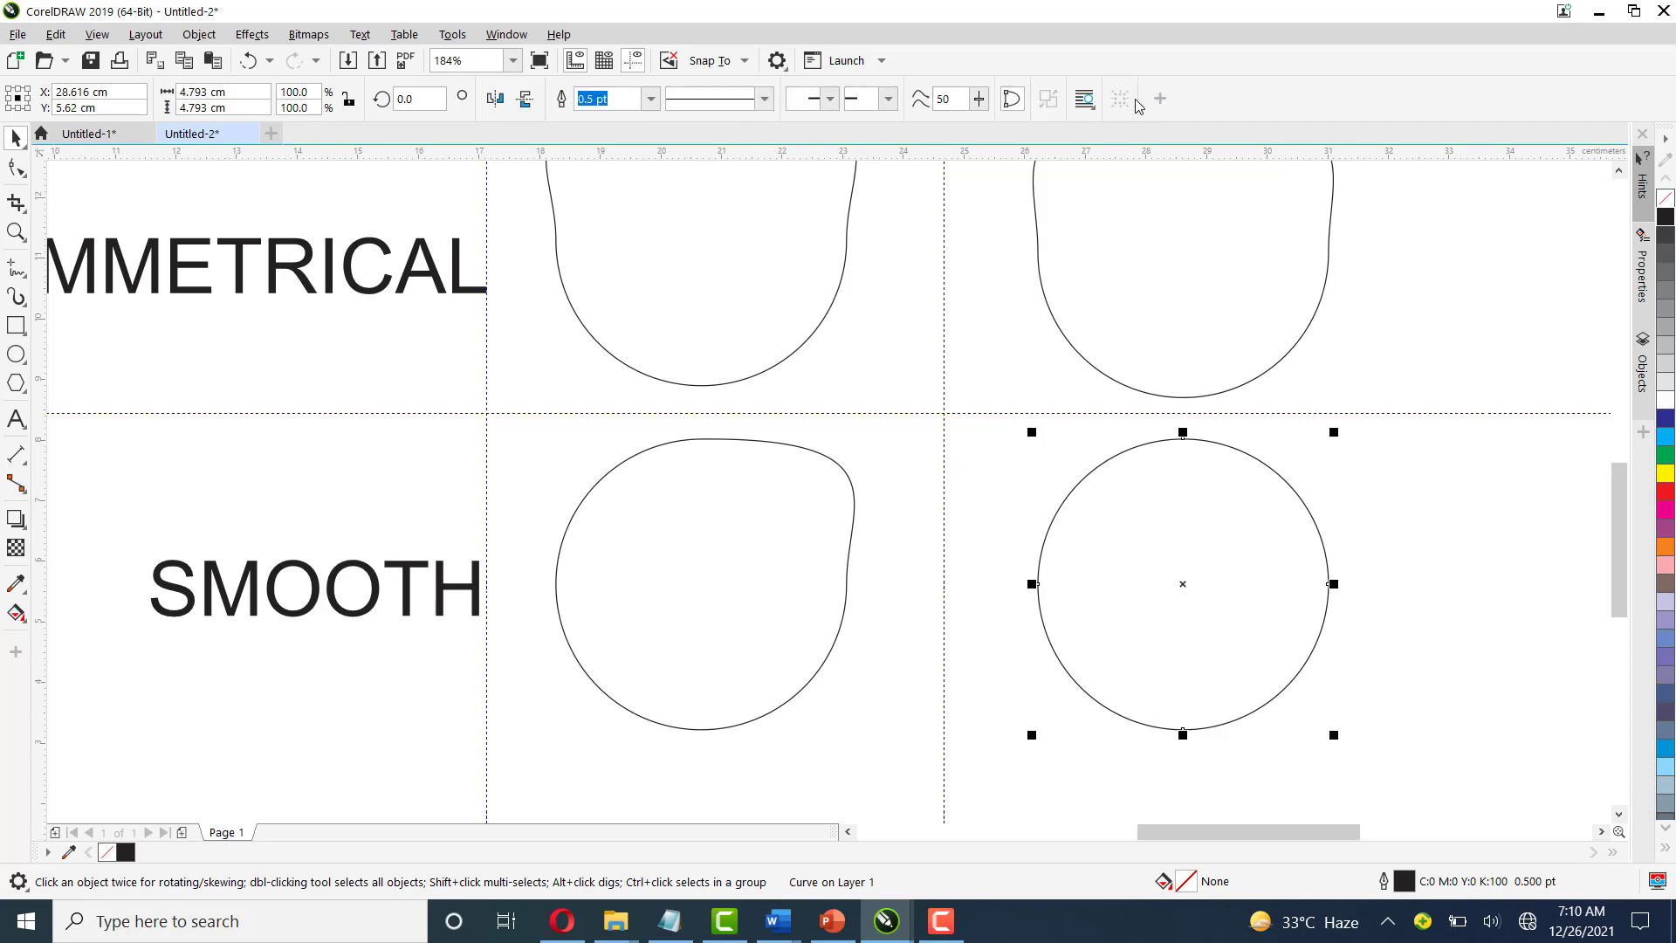
key(F10)
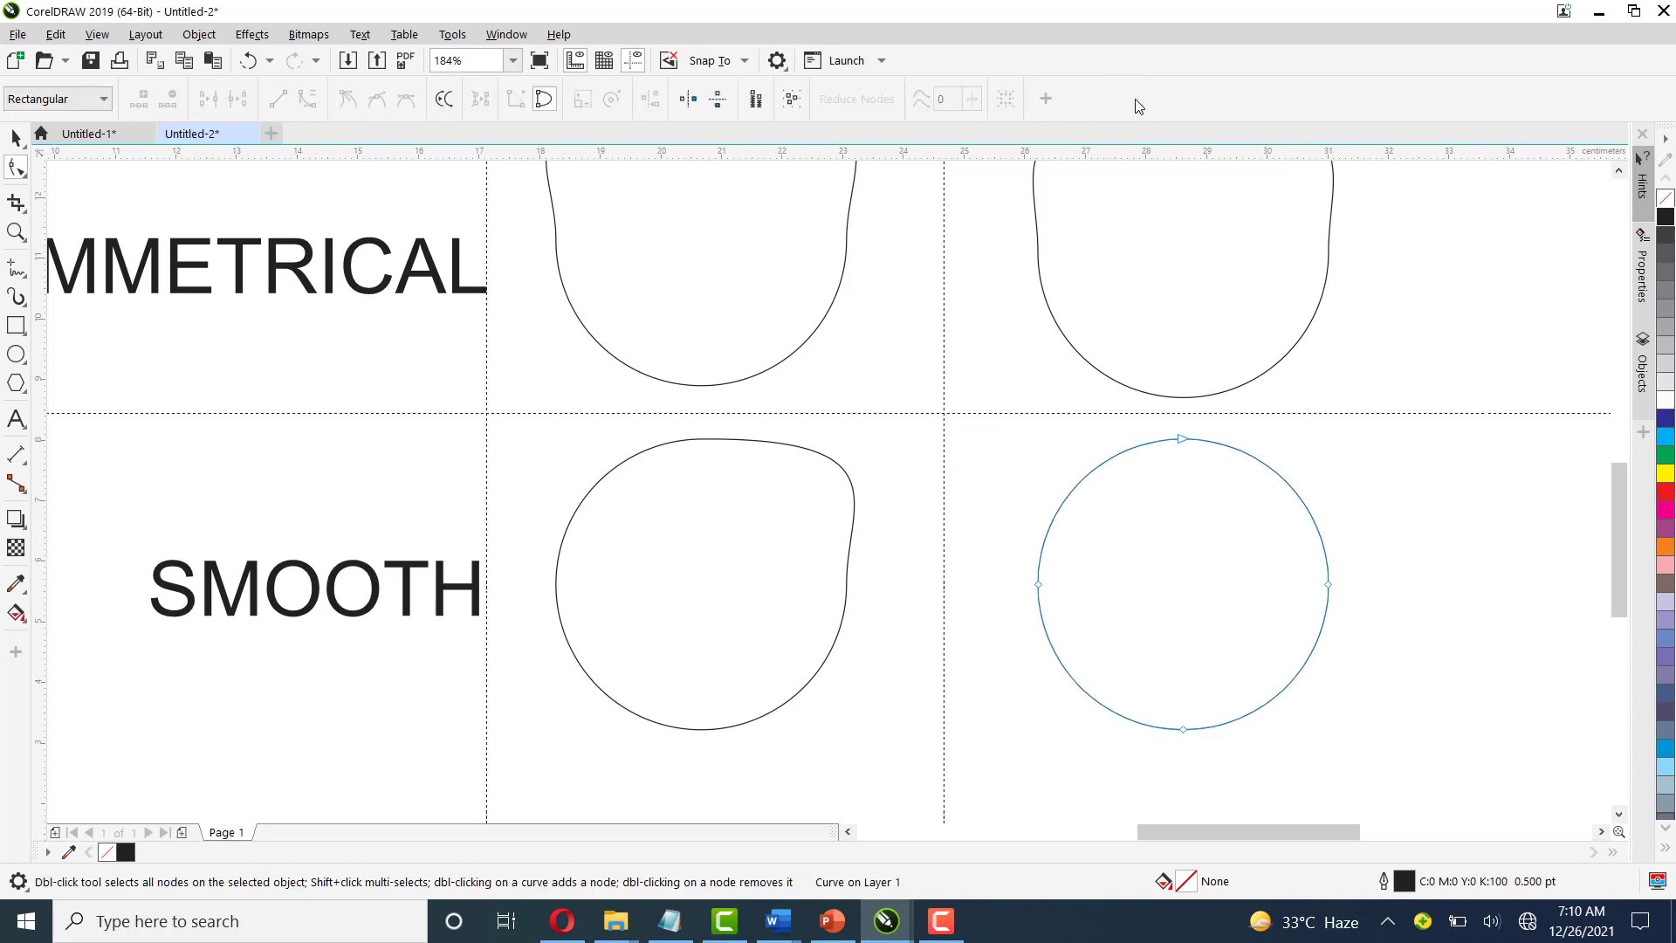
right_click(1183, 440)
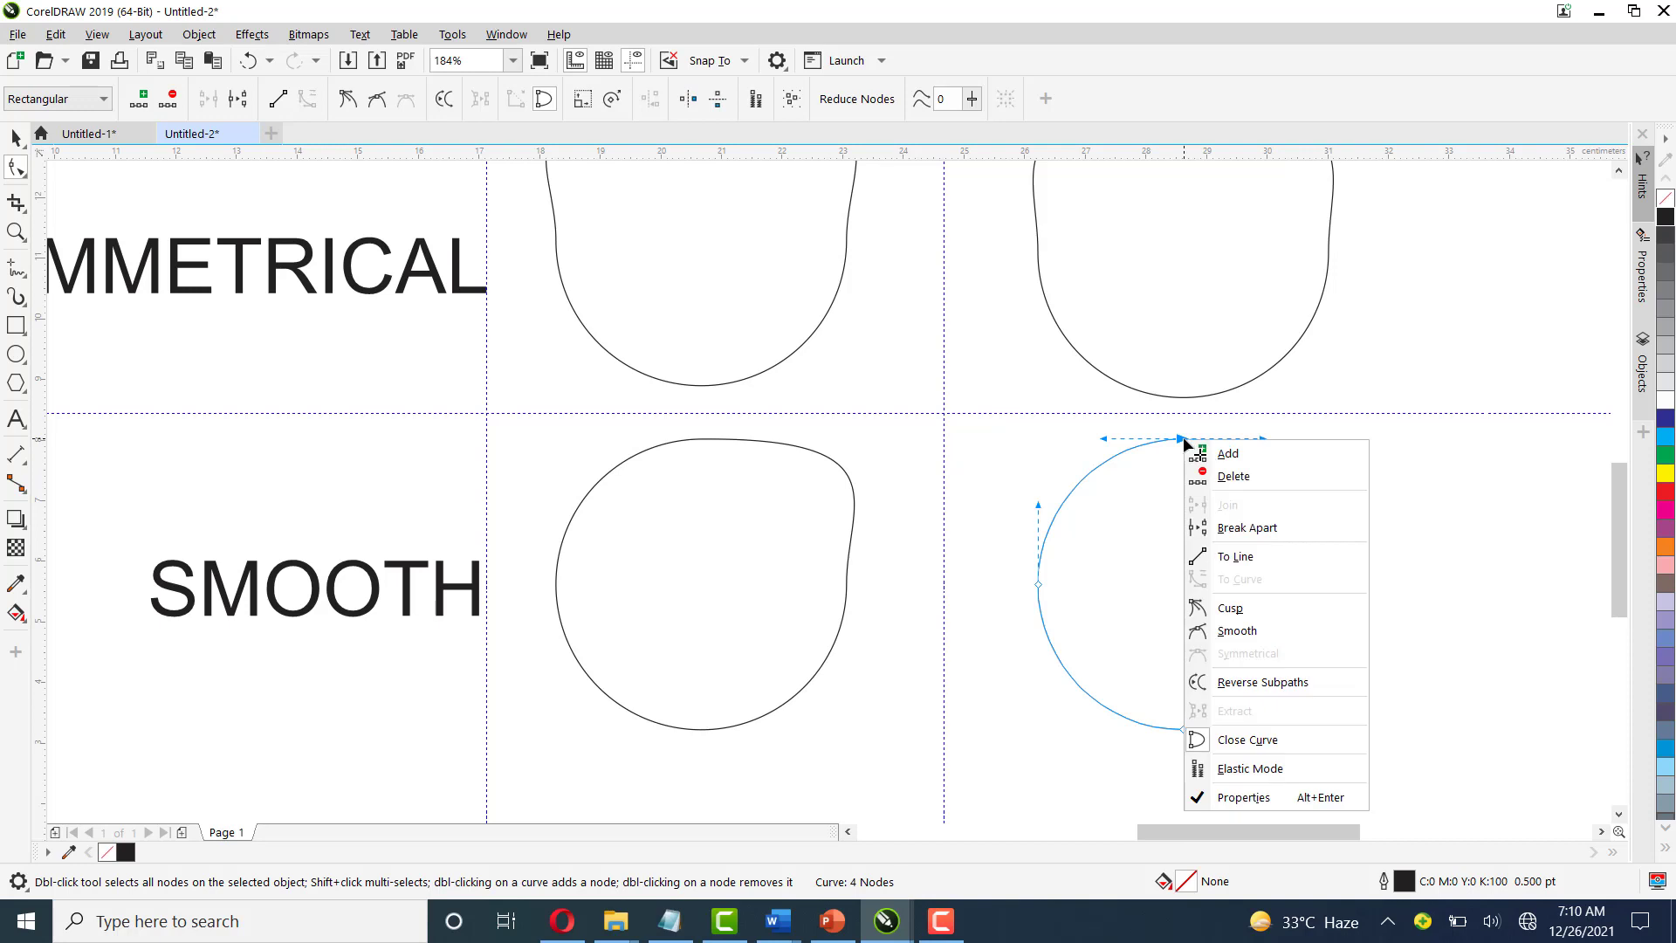
click(1260, 637)
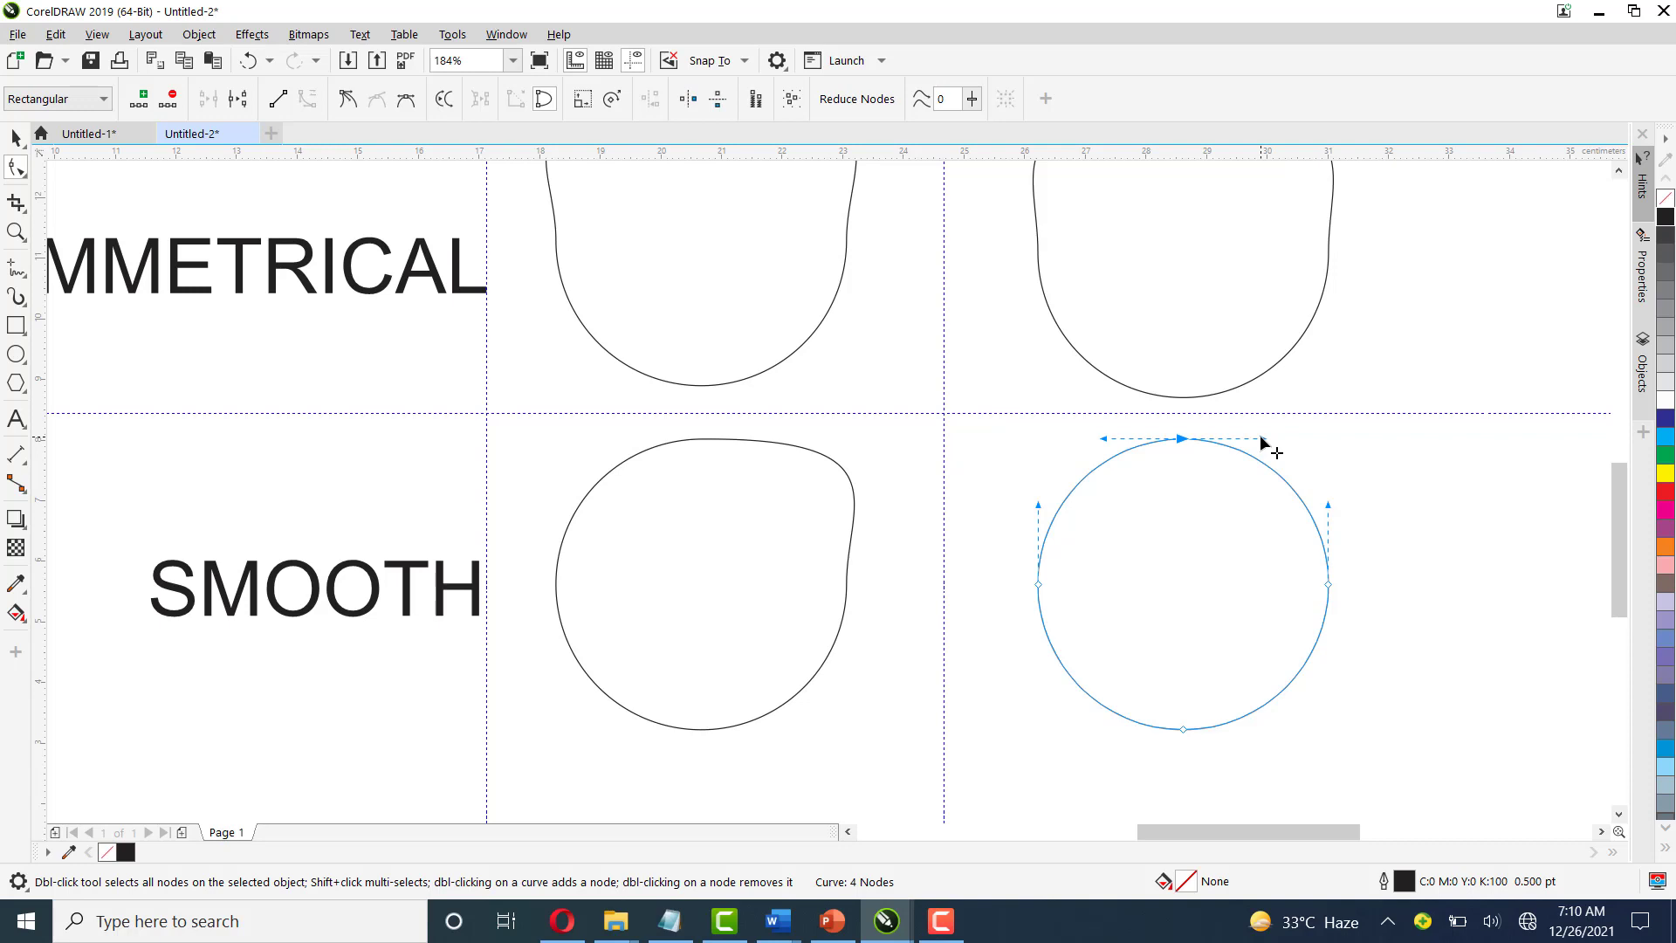
drag(1261, 439, 1374, 442)
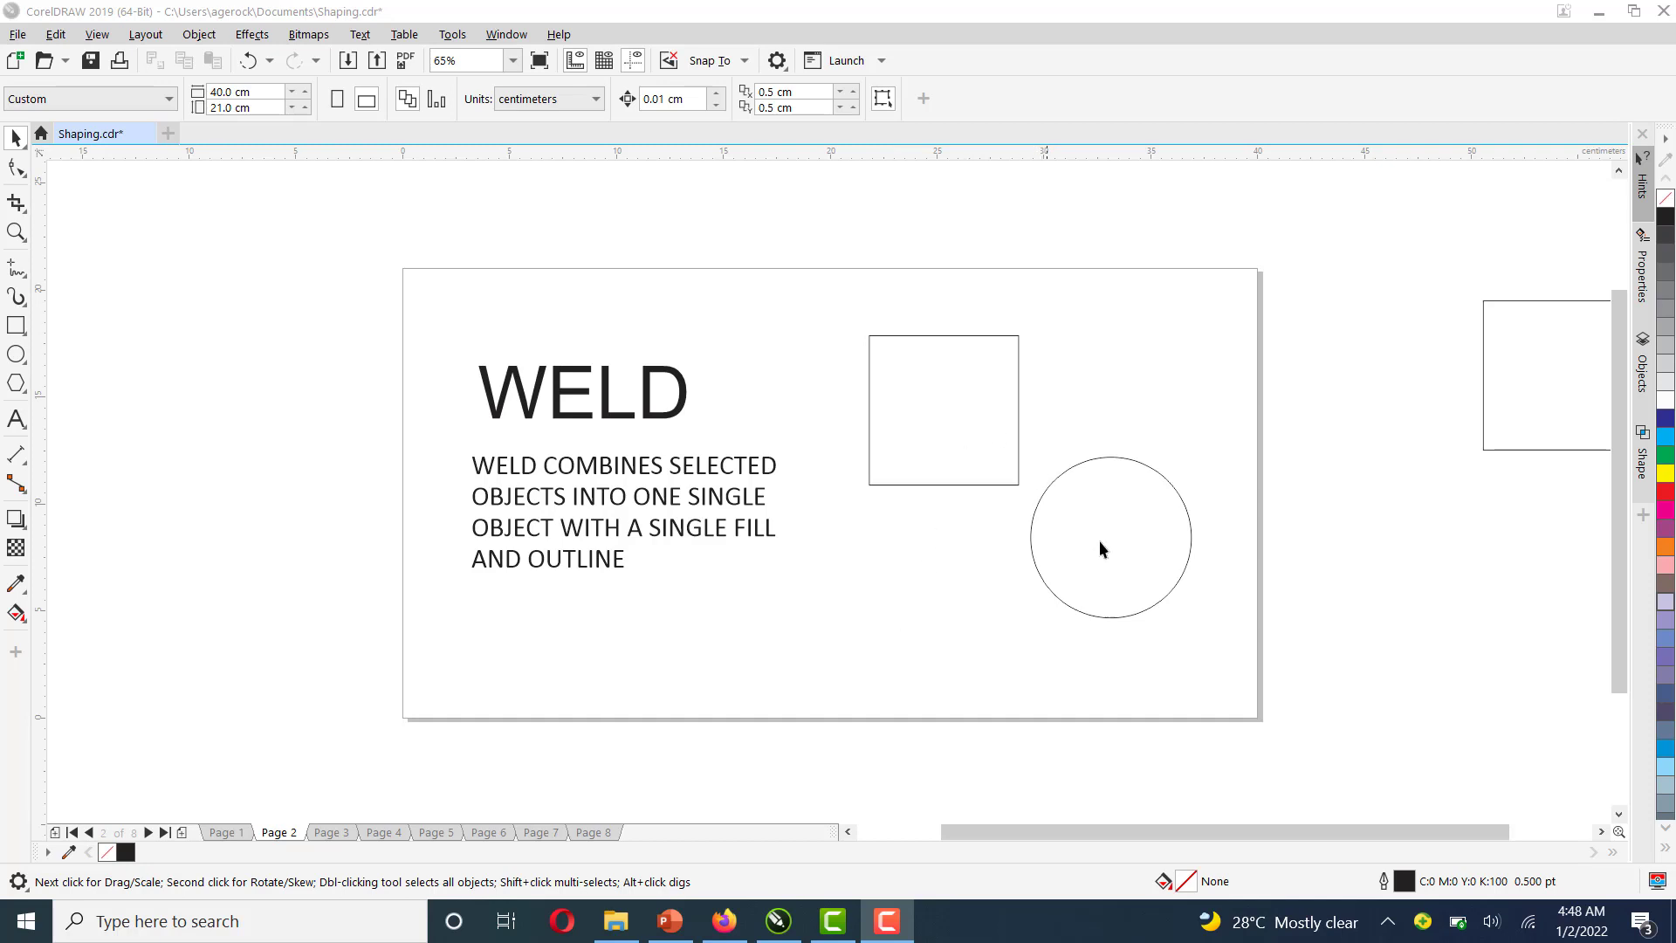
Move the circle on the WELD page so it overlaps the square's lower-right corner
drag(1103, 543, 1026, 513)
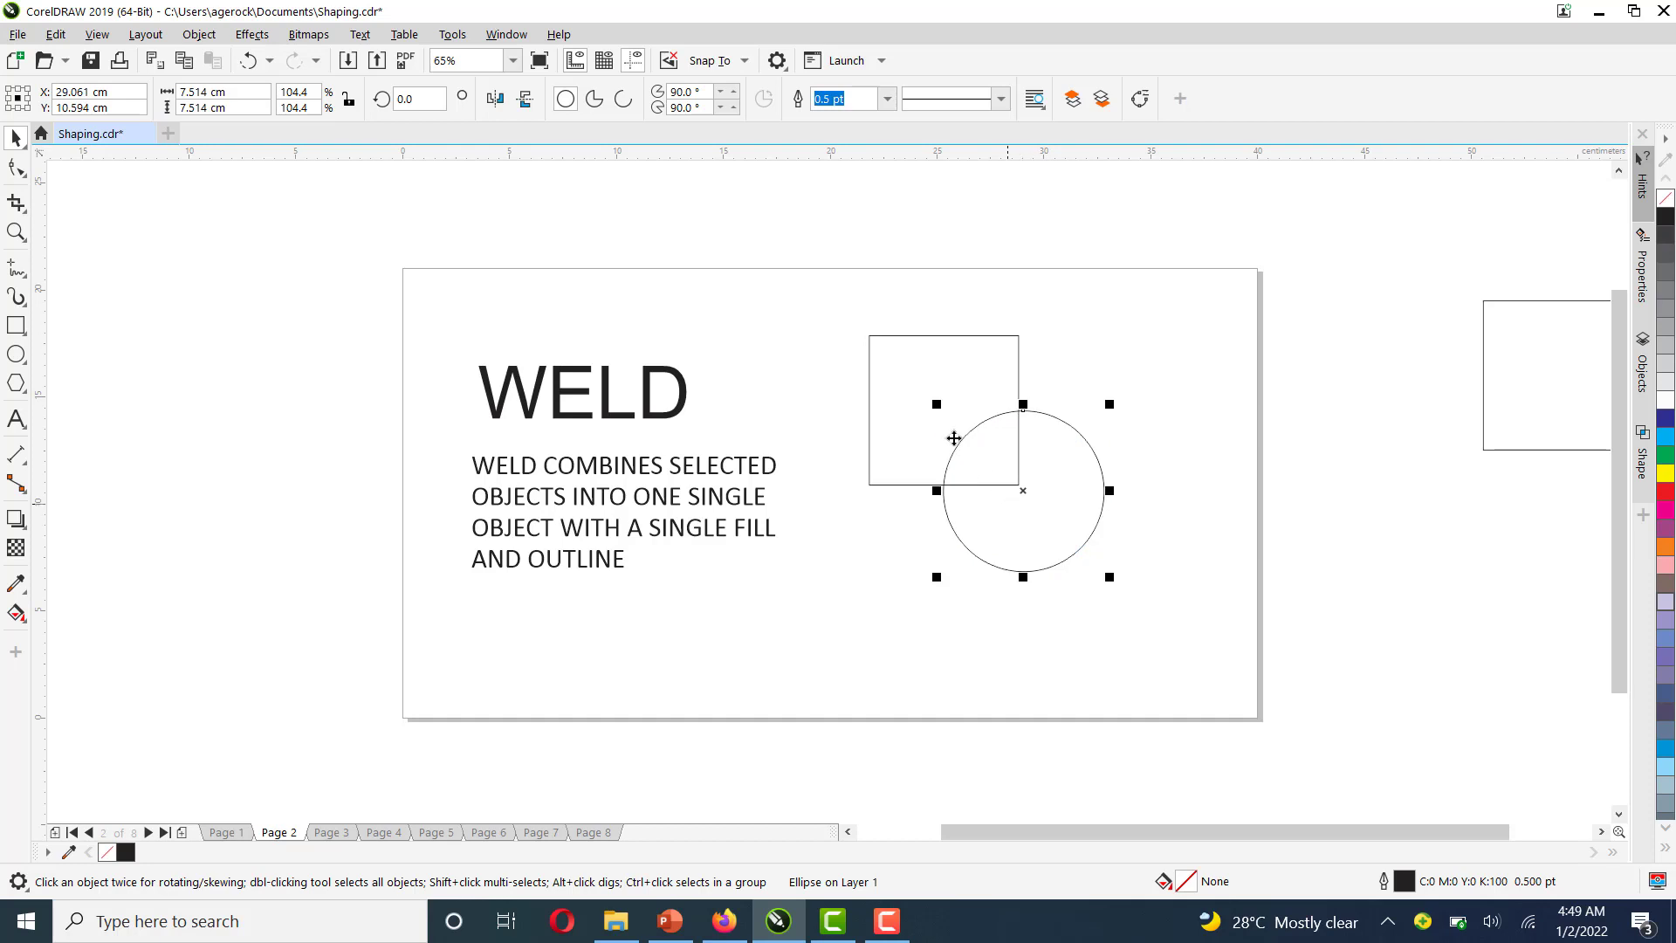
Select the square and the circle together on the WELD page
drag(847, 300, 1171, 632)
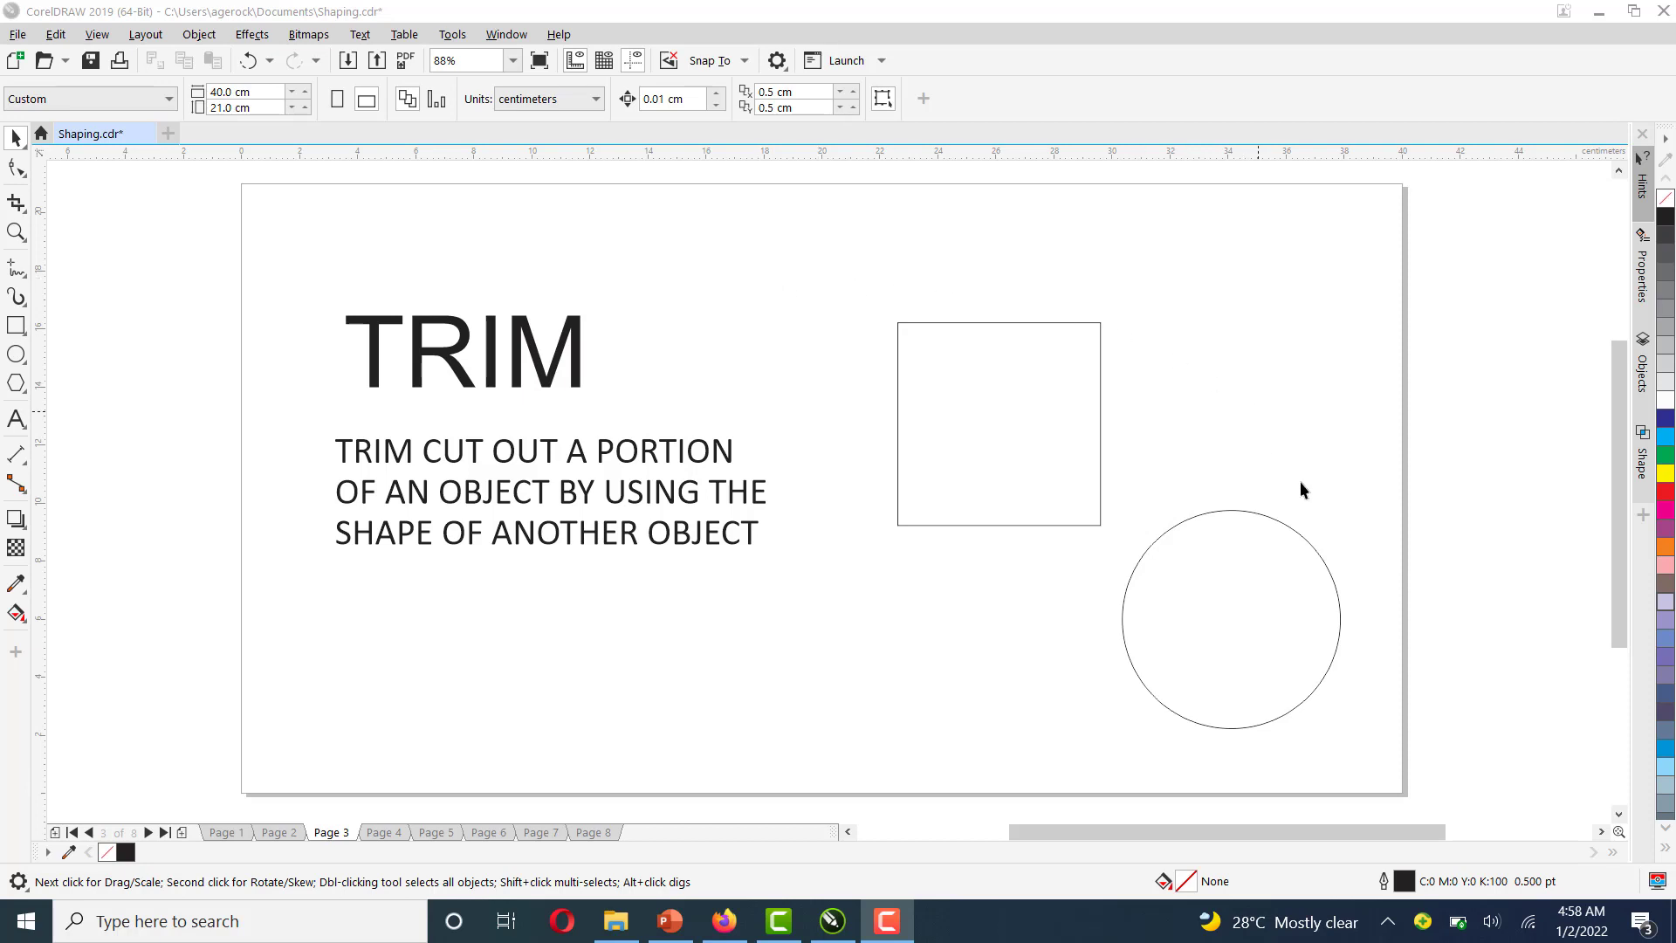
Move the circle on the TRIM page so it overlaps the square's lower-right corner
click(1320, 559)
drag(1321, 558, 1182, 458)
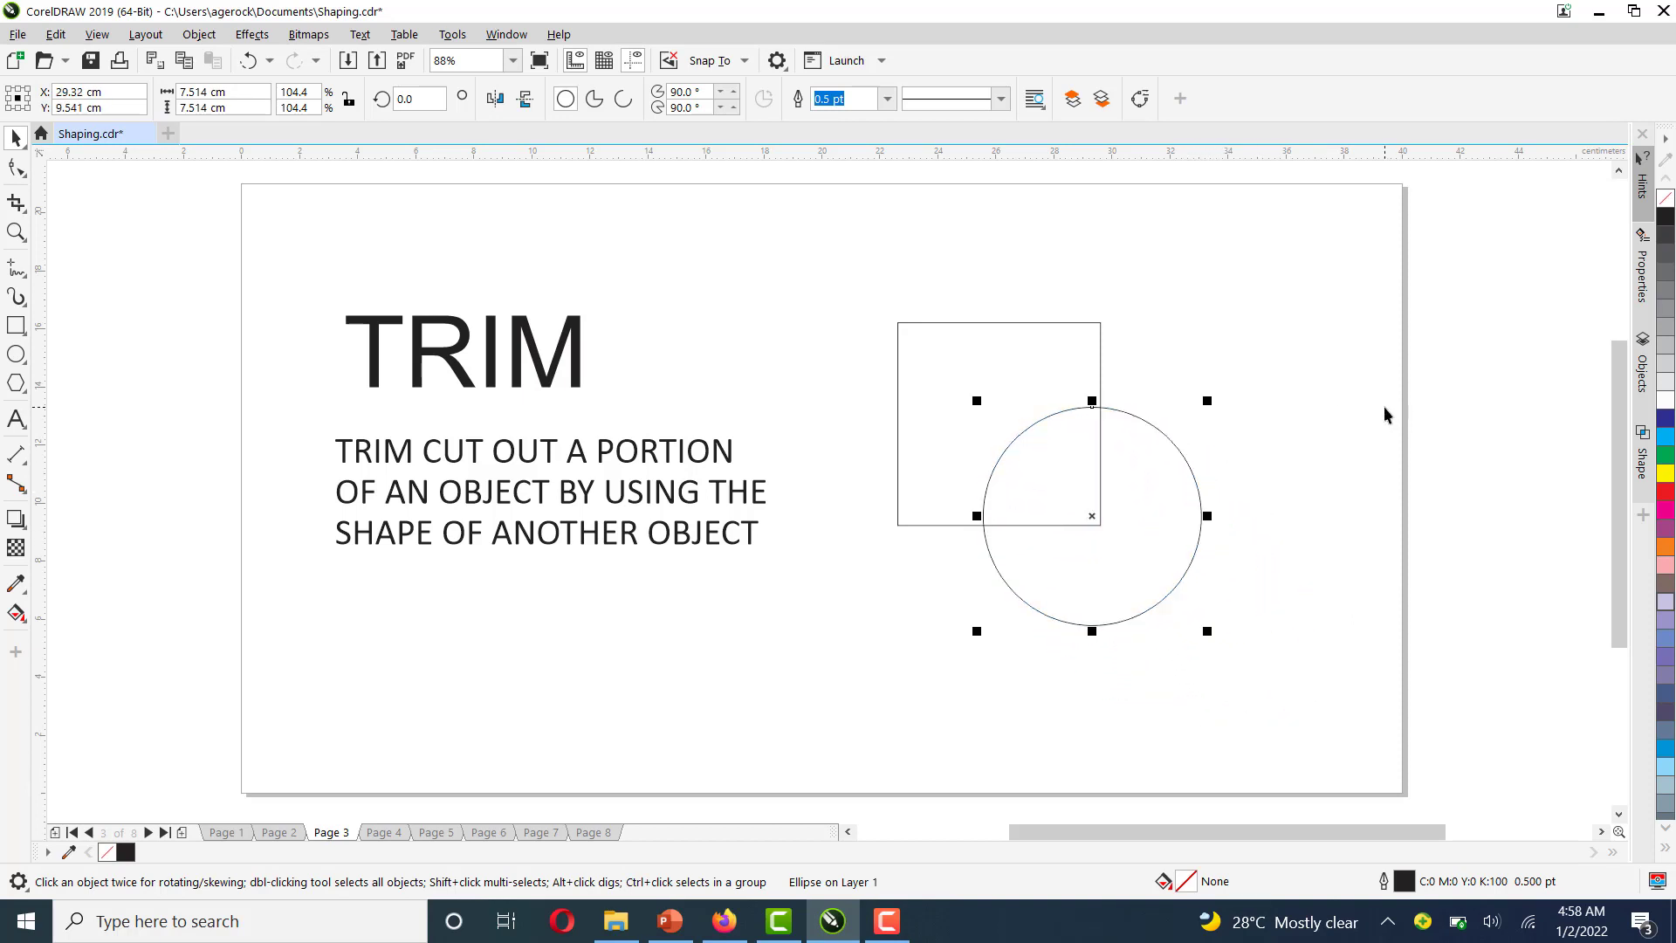
Select the square and circle together on the TRIM page and apply Trim
drag(940, 577, 1197, 674)
drag(1358, 717, 1359, 719)
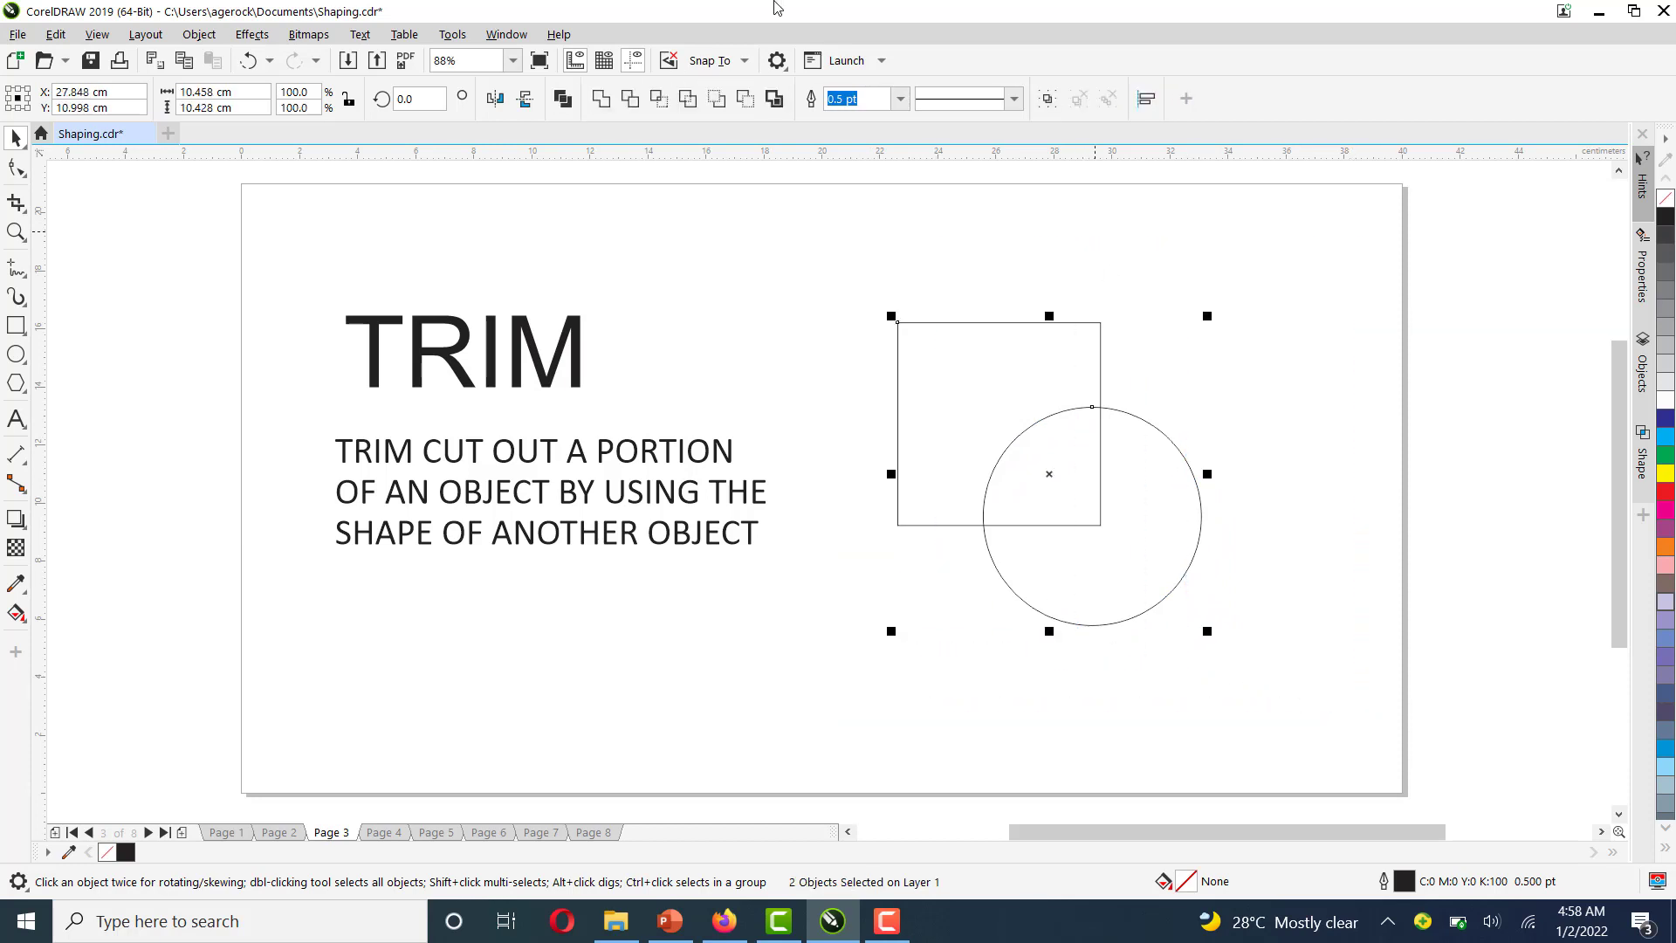
click(632, 103)
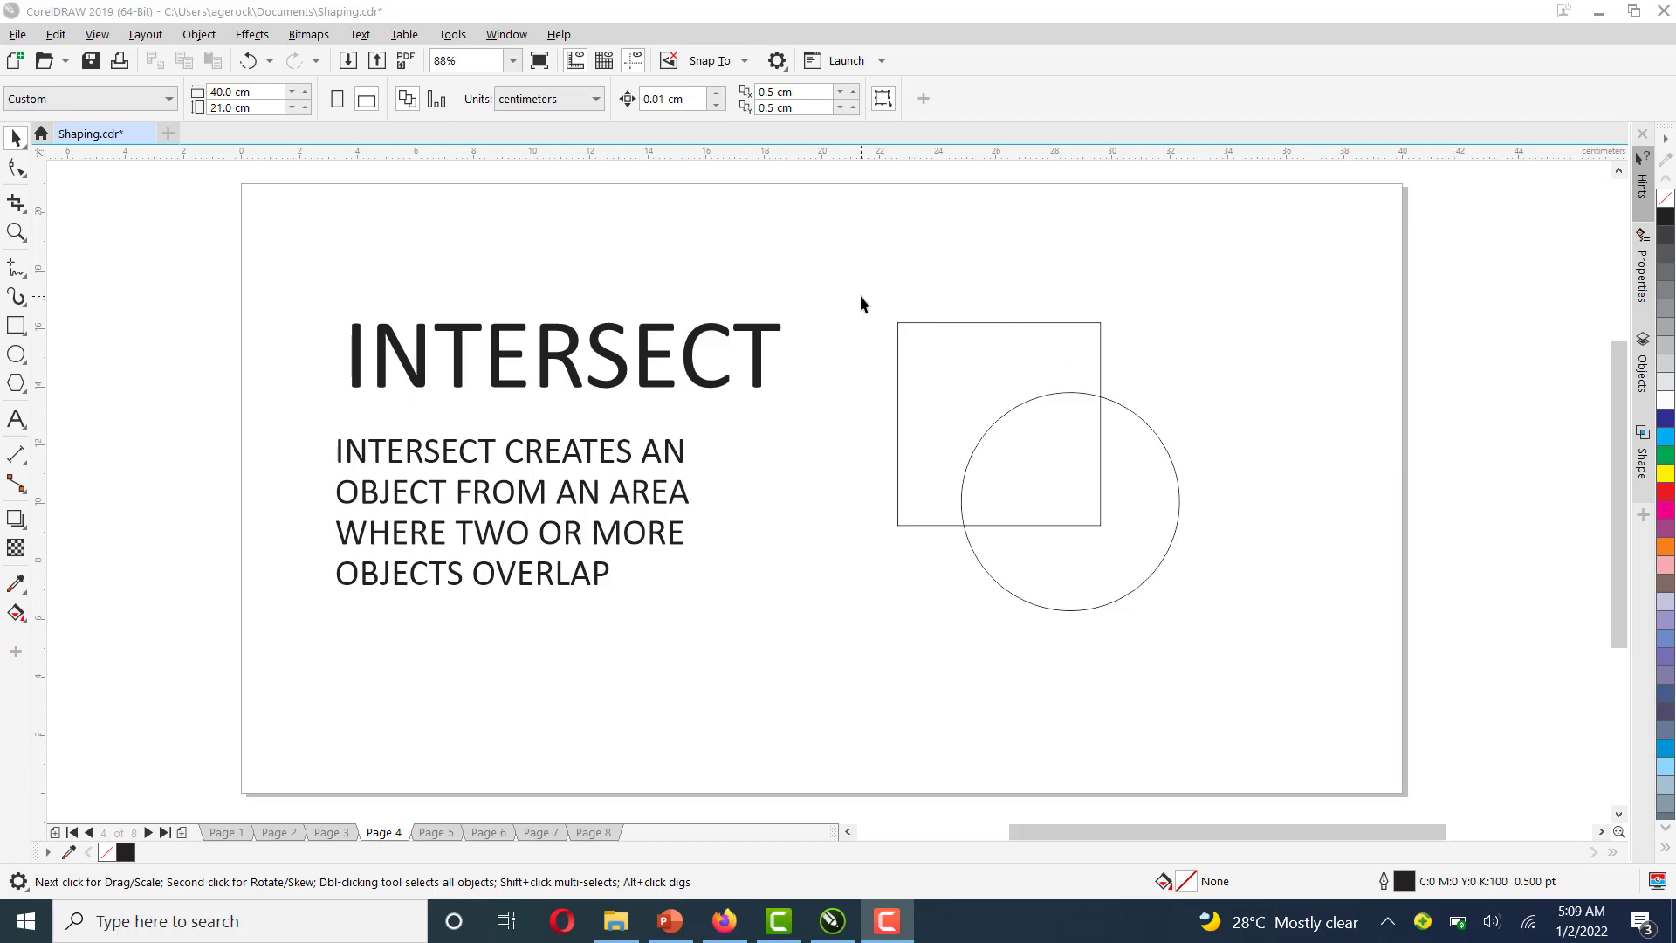
Apply Intersect to the square and circle on the INTERSECT page and move the resulting shape up and to the right
drag(995, 494, 1180, 592)
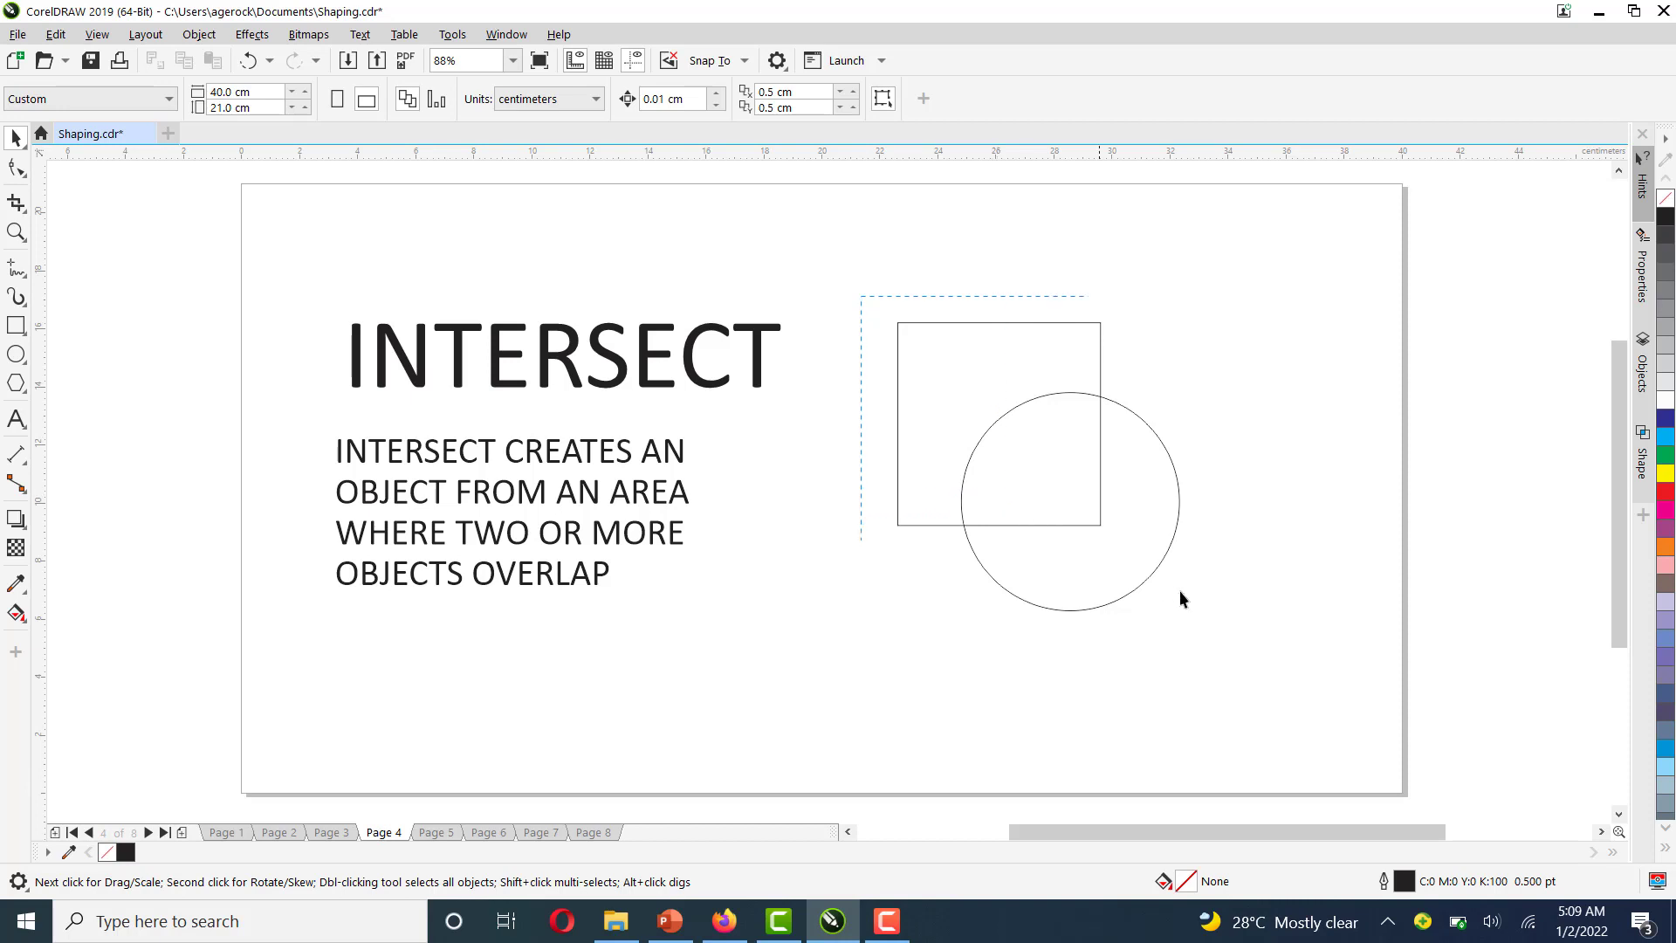
drag(1276, 673, 1276, 673)
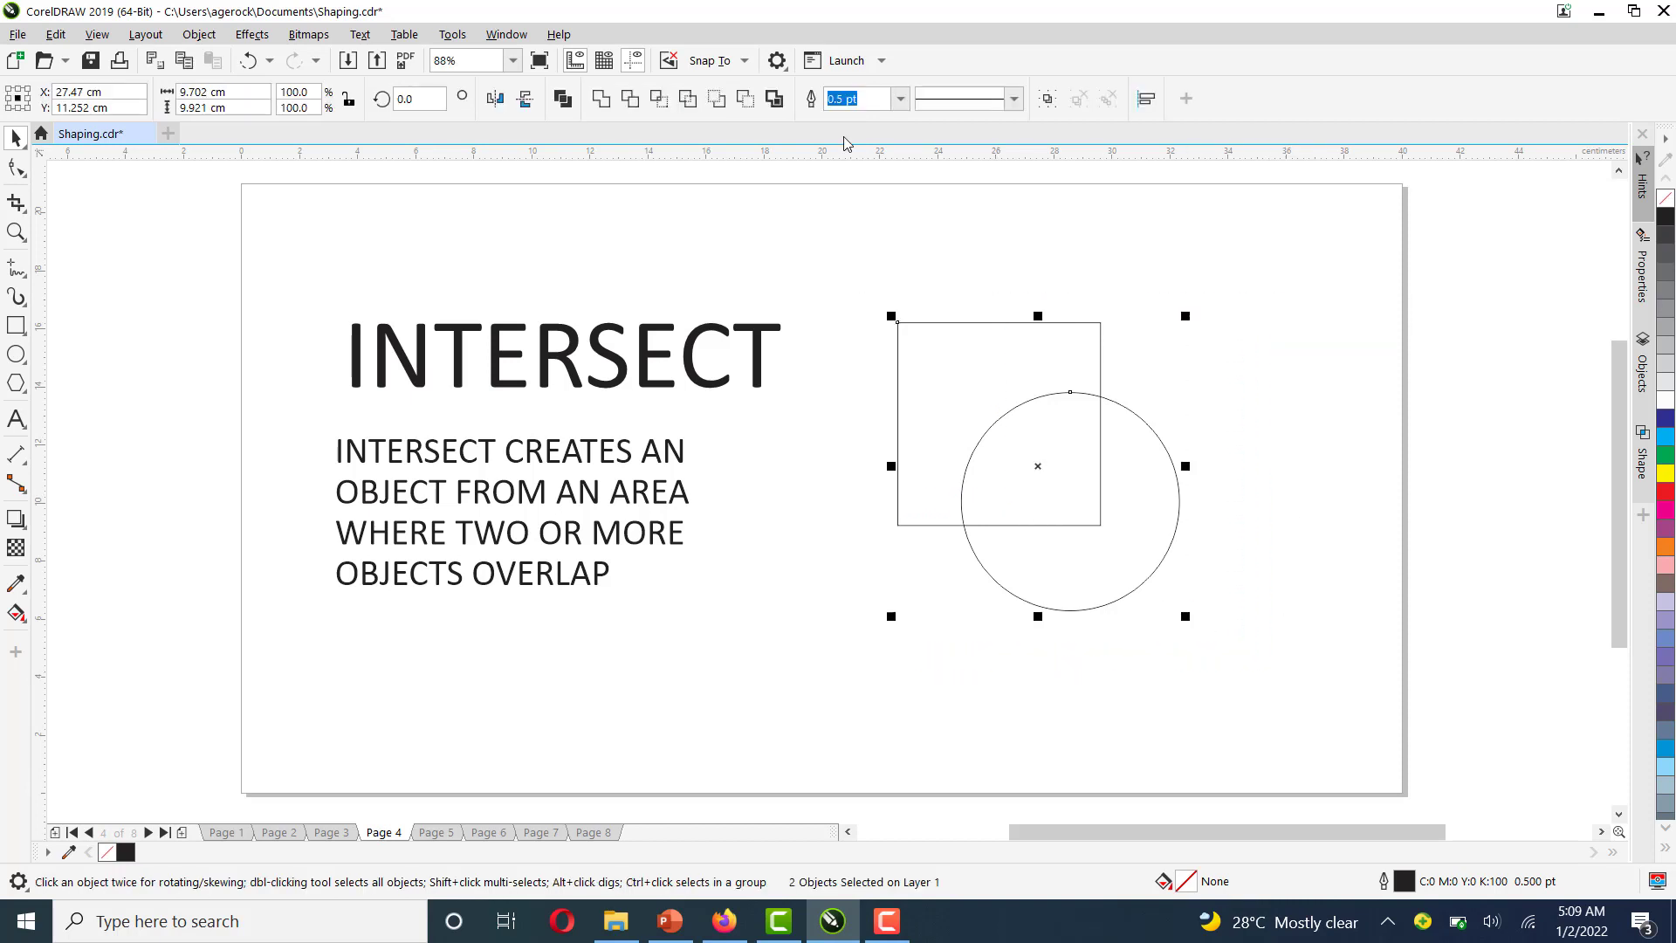
click(660, 103)
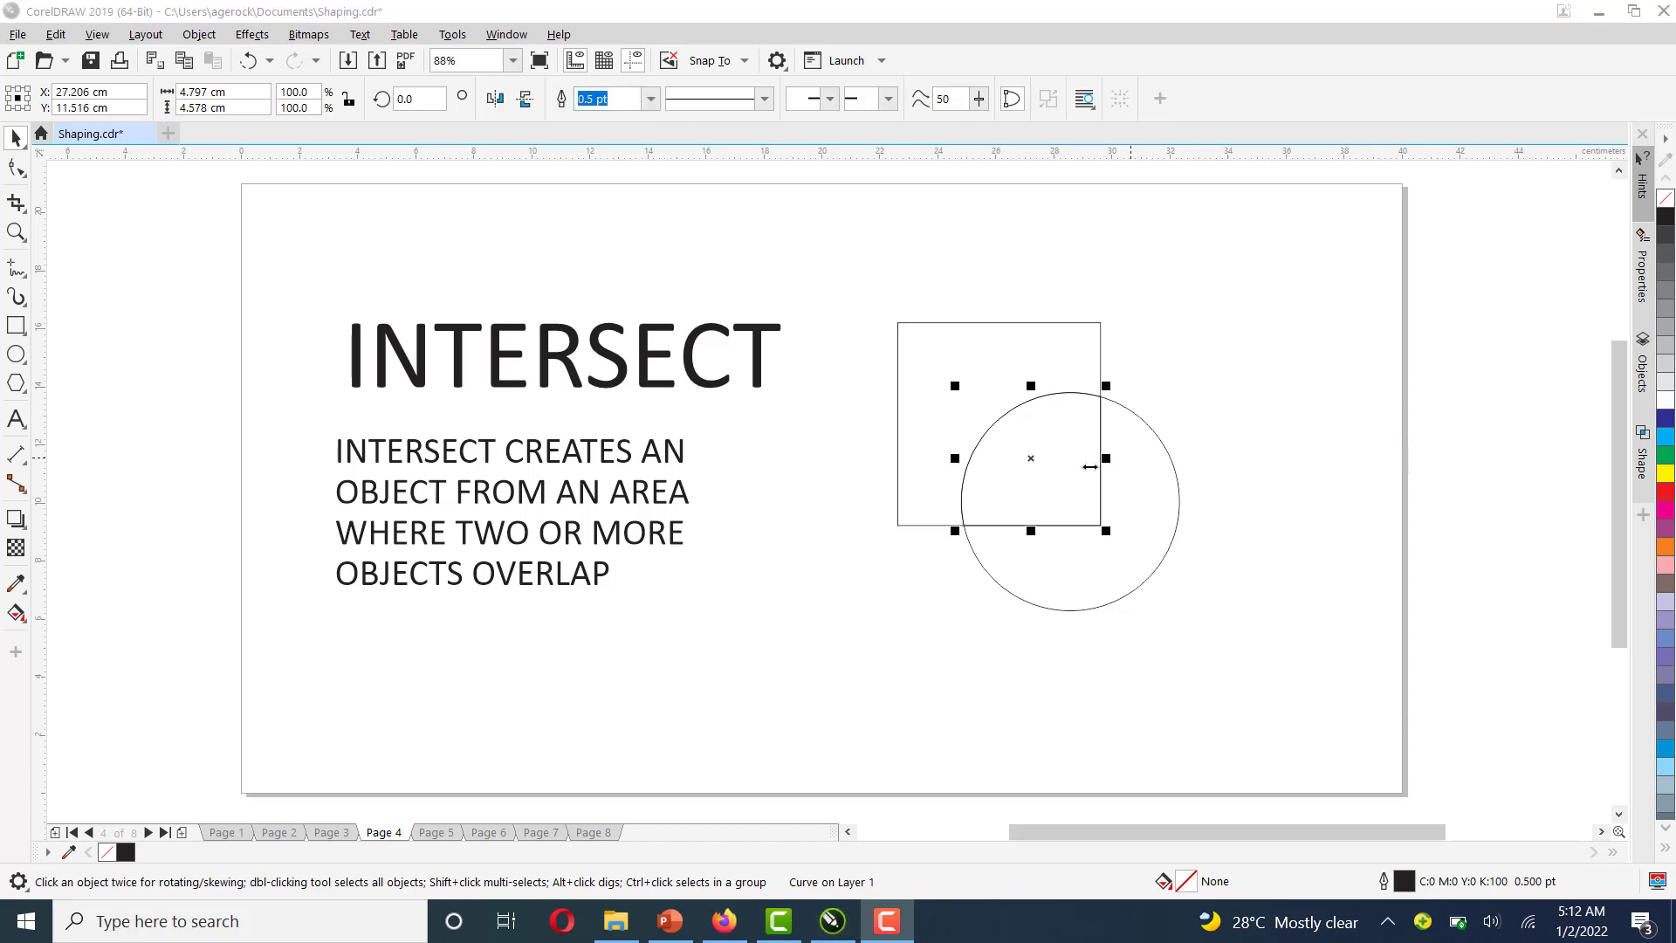
drag(1031, 458, 1297, 371)
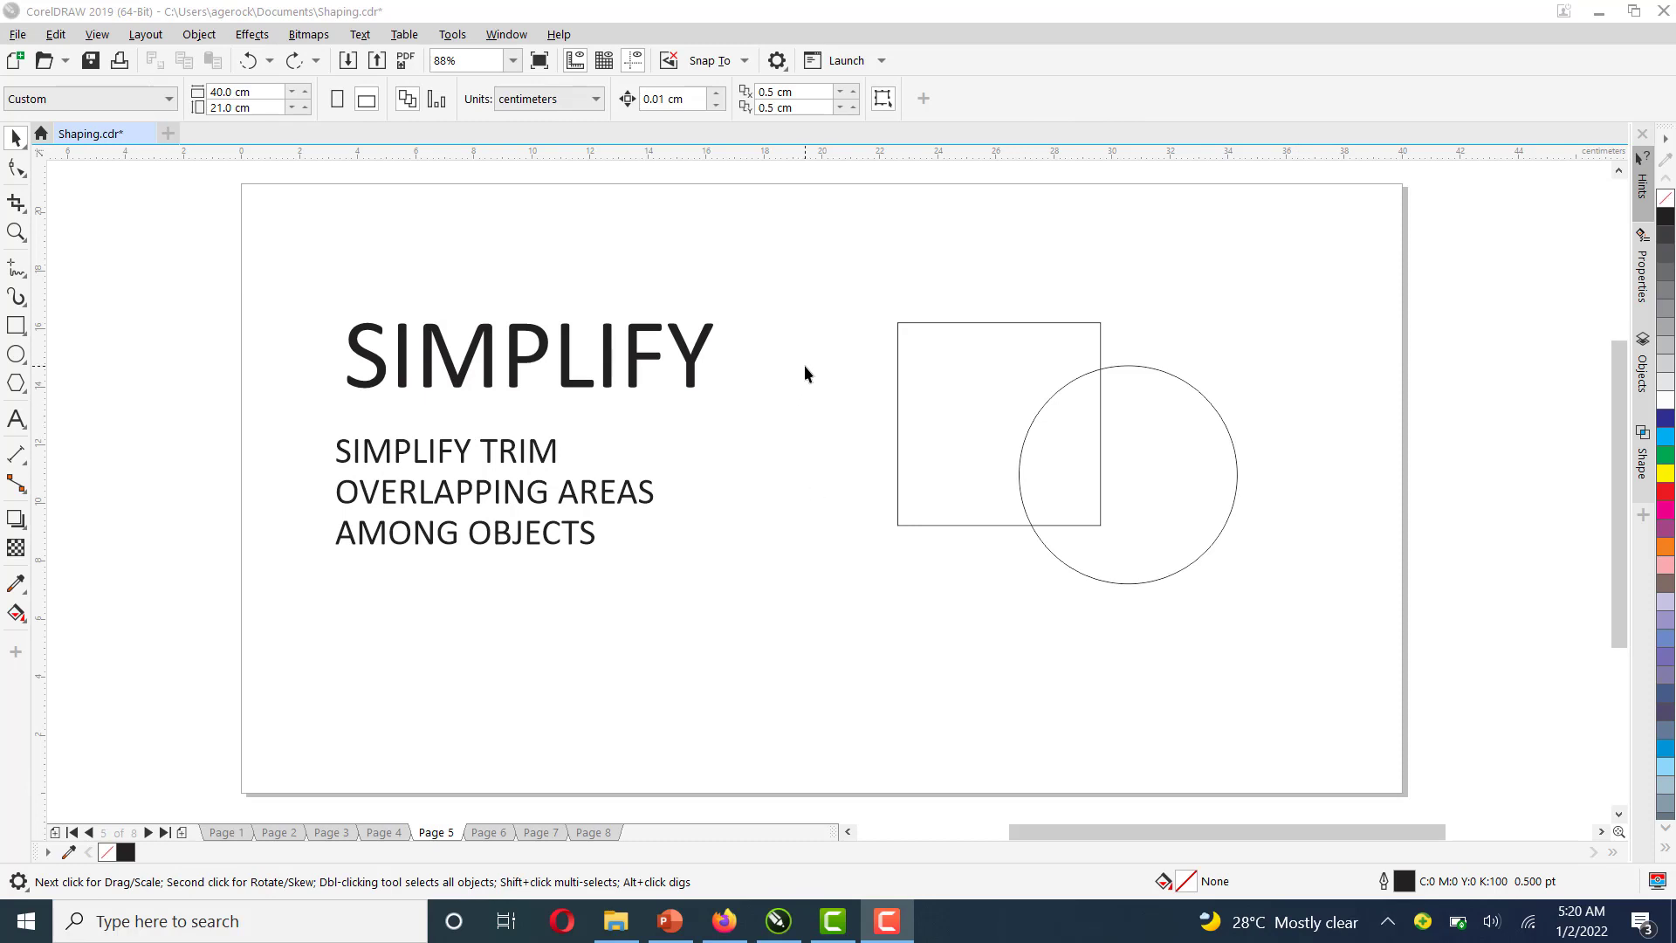
Select the square and circle on the SIMPLIFY page and apply Simplify
click(858, 282)
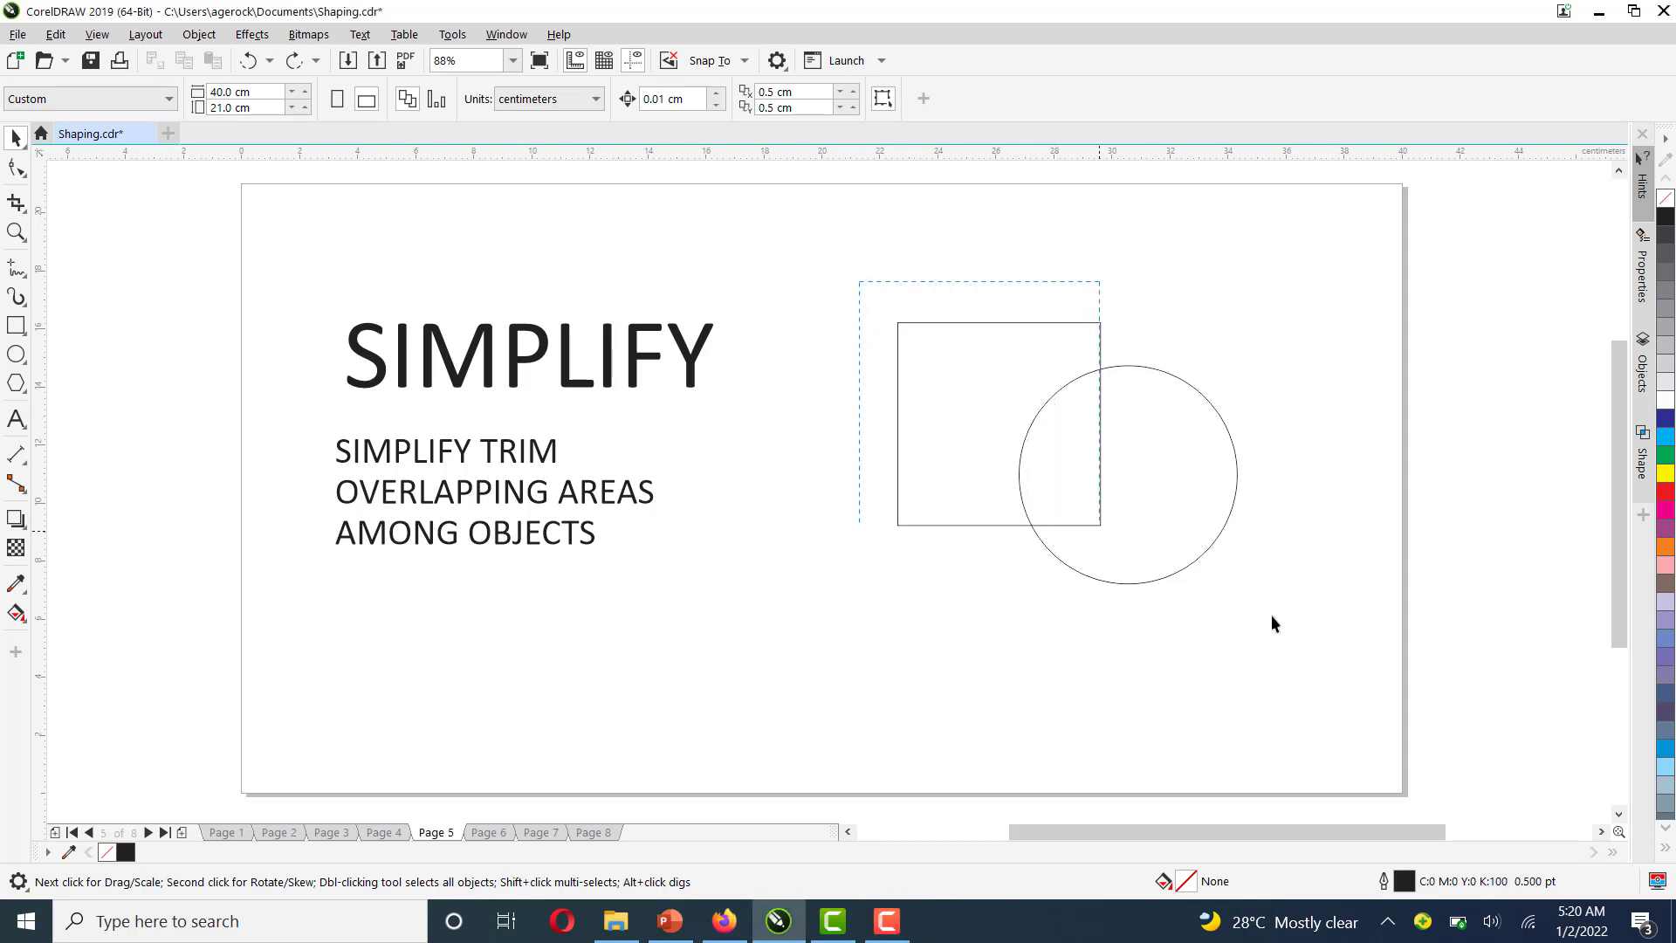
drag(1271, 617, 1305, 670)
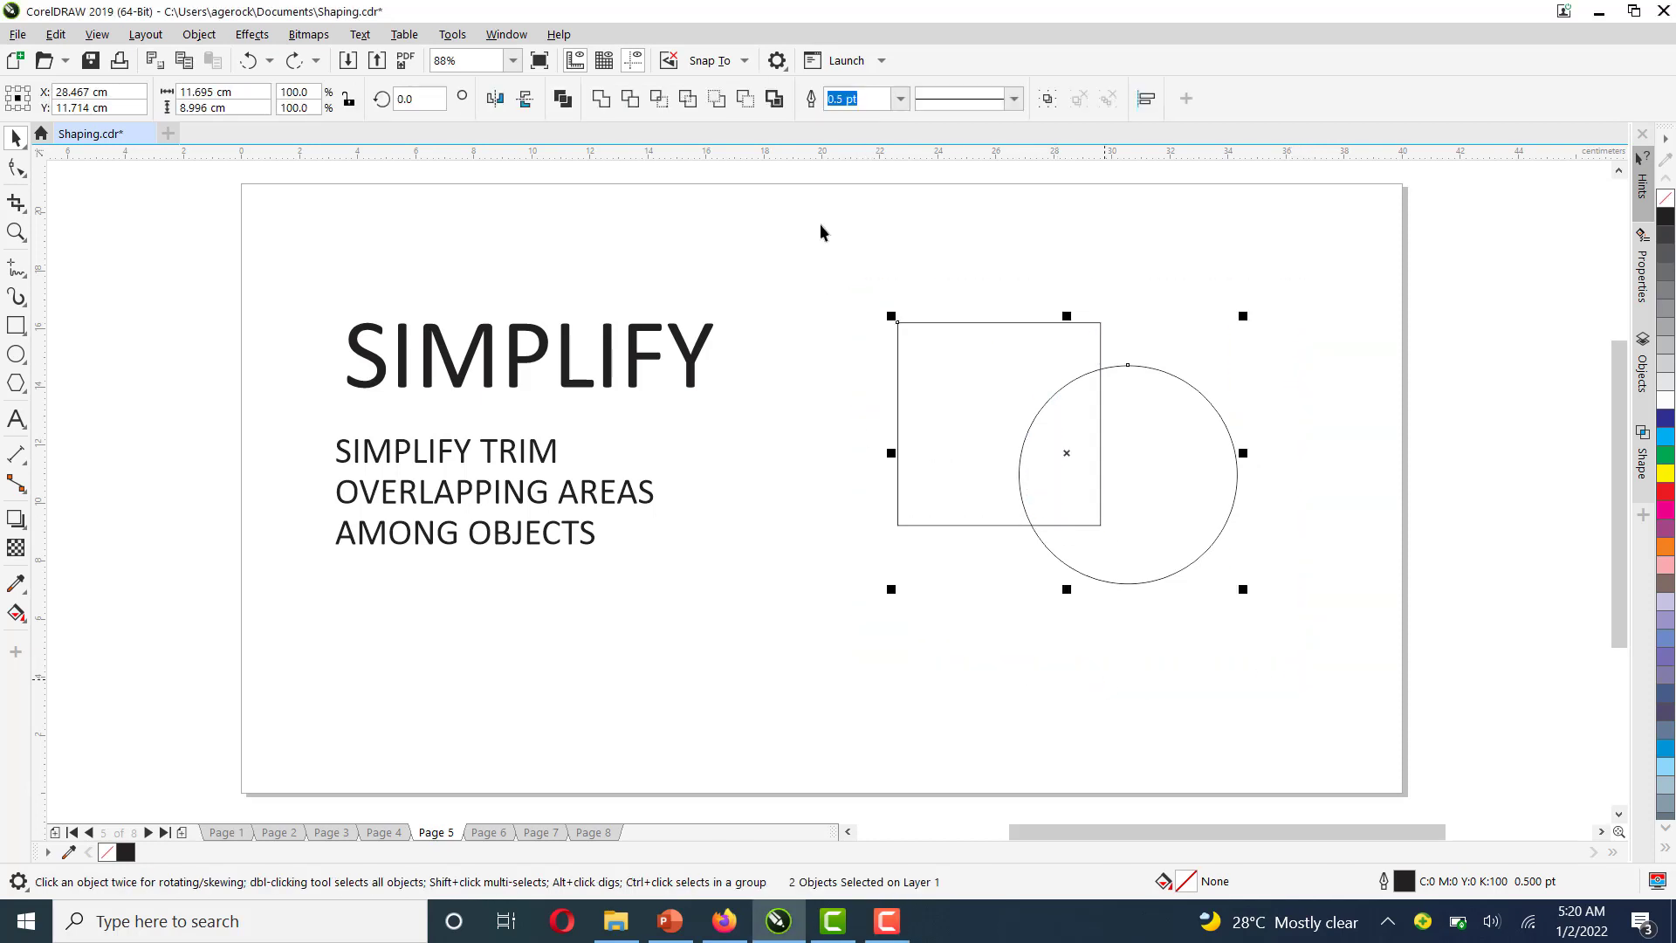
click(689, 103)
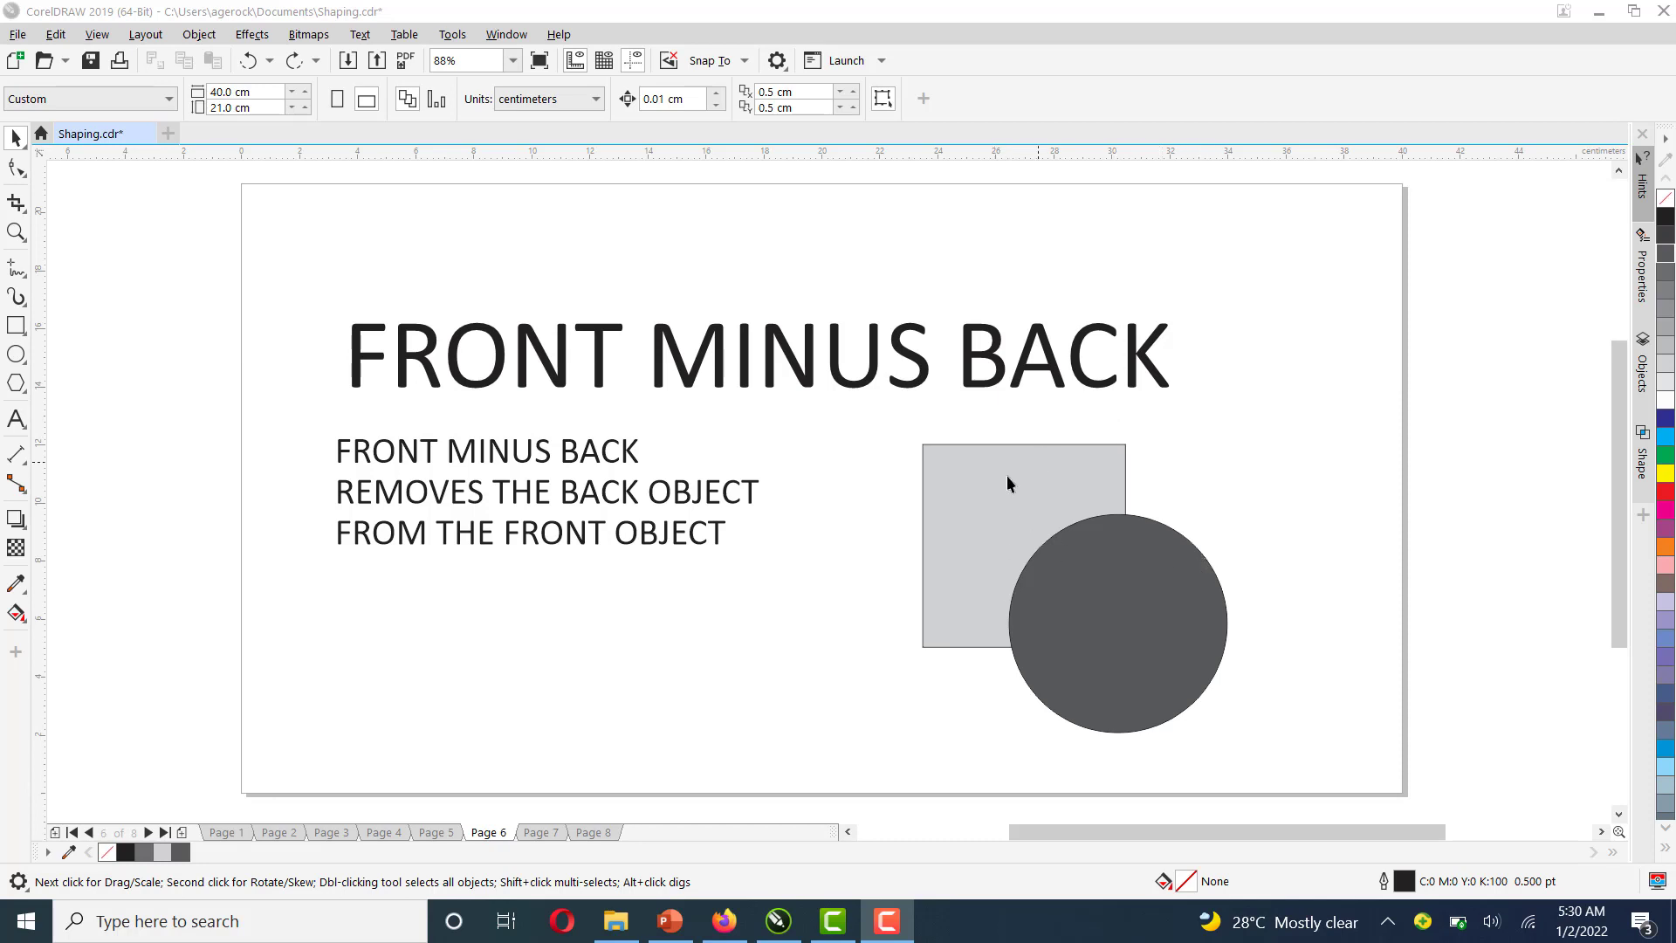
Save the document, then select both shapes on the FRONT MINUS BACK page and apply Front minus back
key(ctrl+s)
click(992, 462)
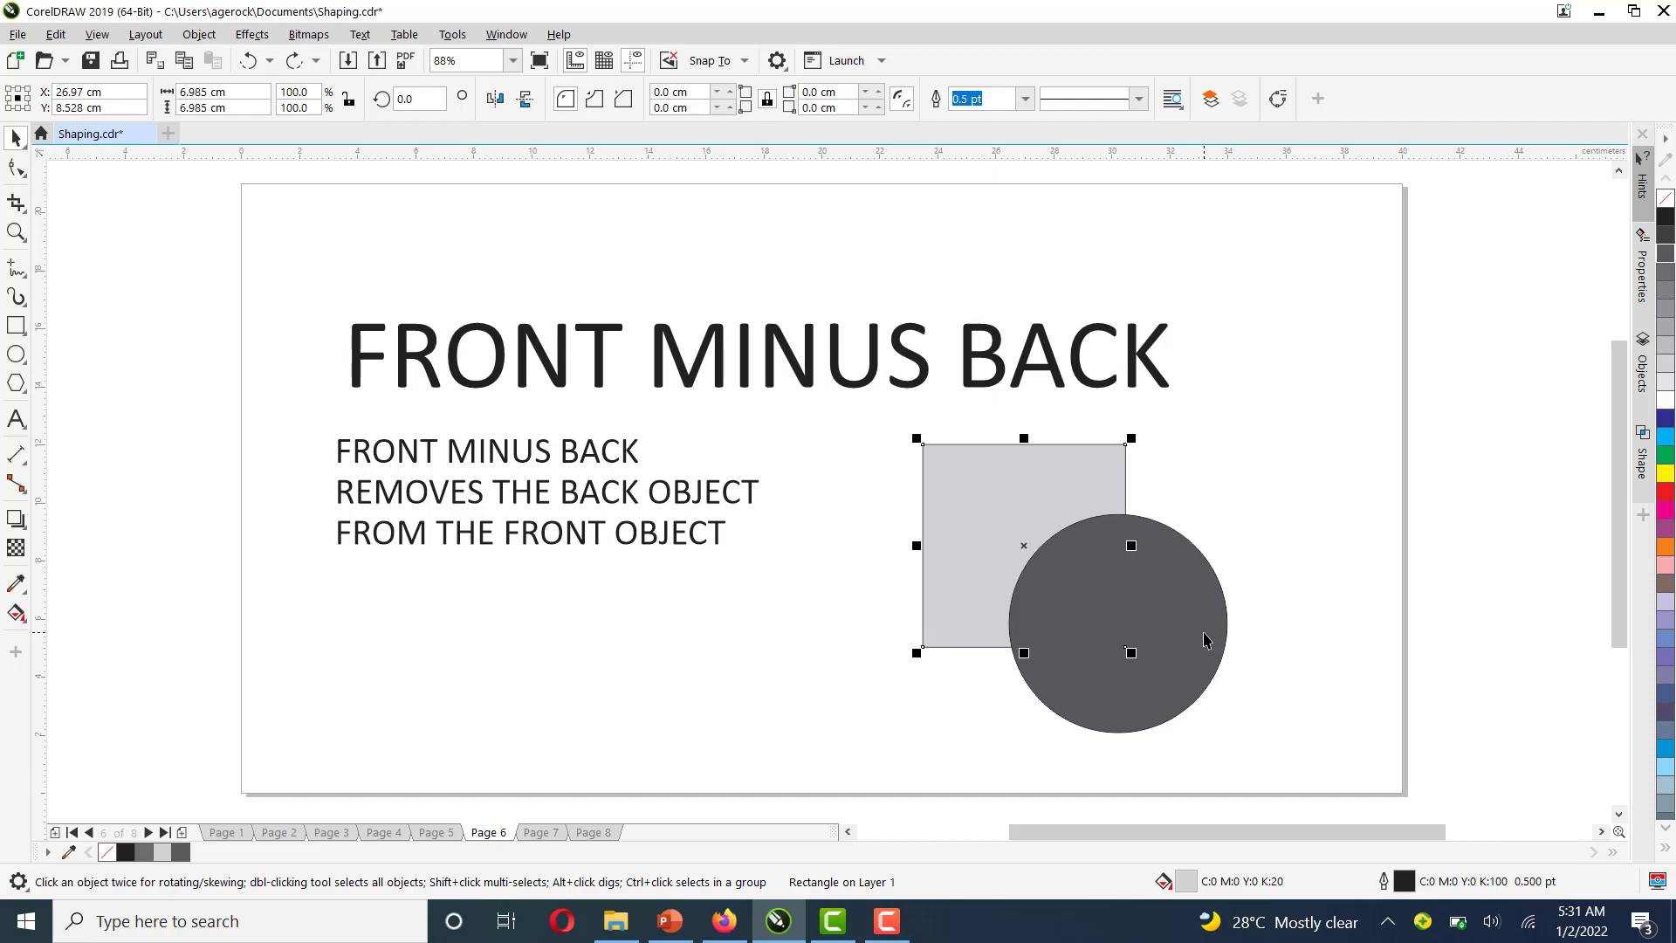
drag(1339, 431, 839, 762)
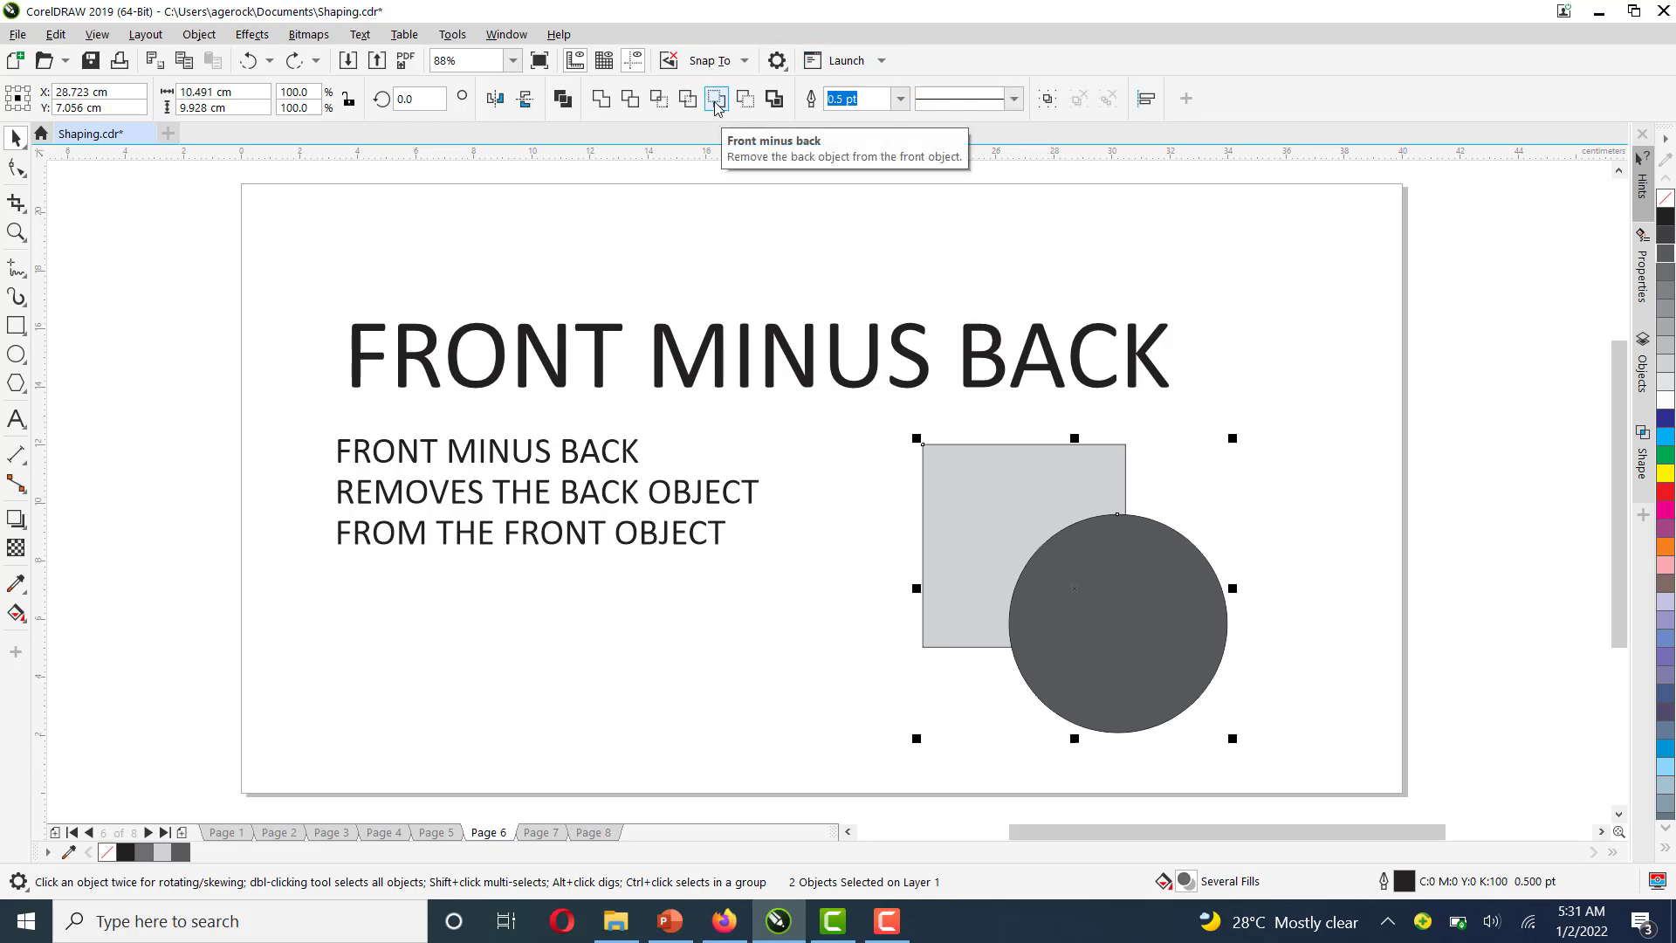
click(716, 99)
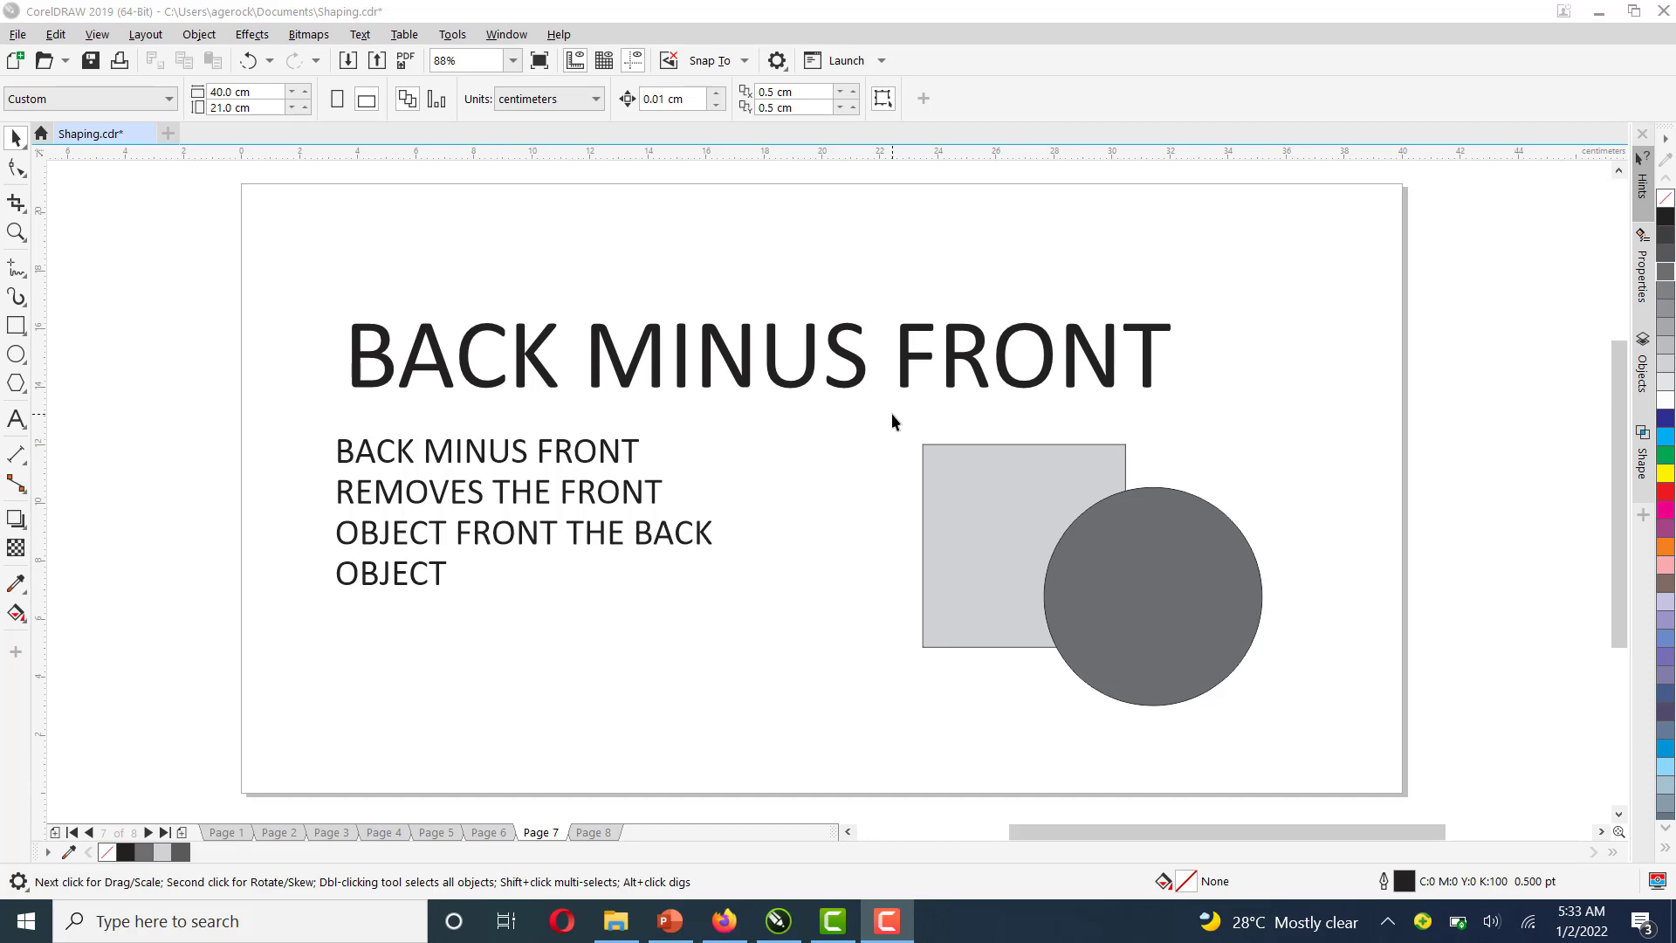
Select both shapes on the BACK MINUS FRONT page and apply Back minus front
drag(893, 412, 1312, 751)
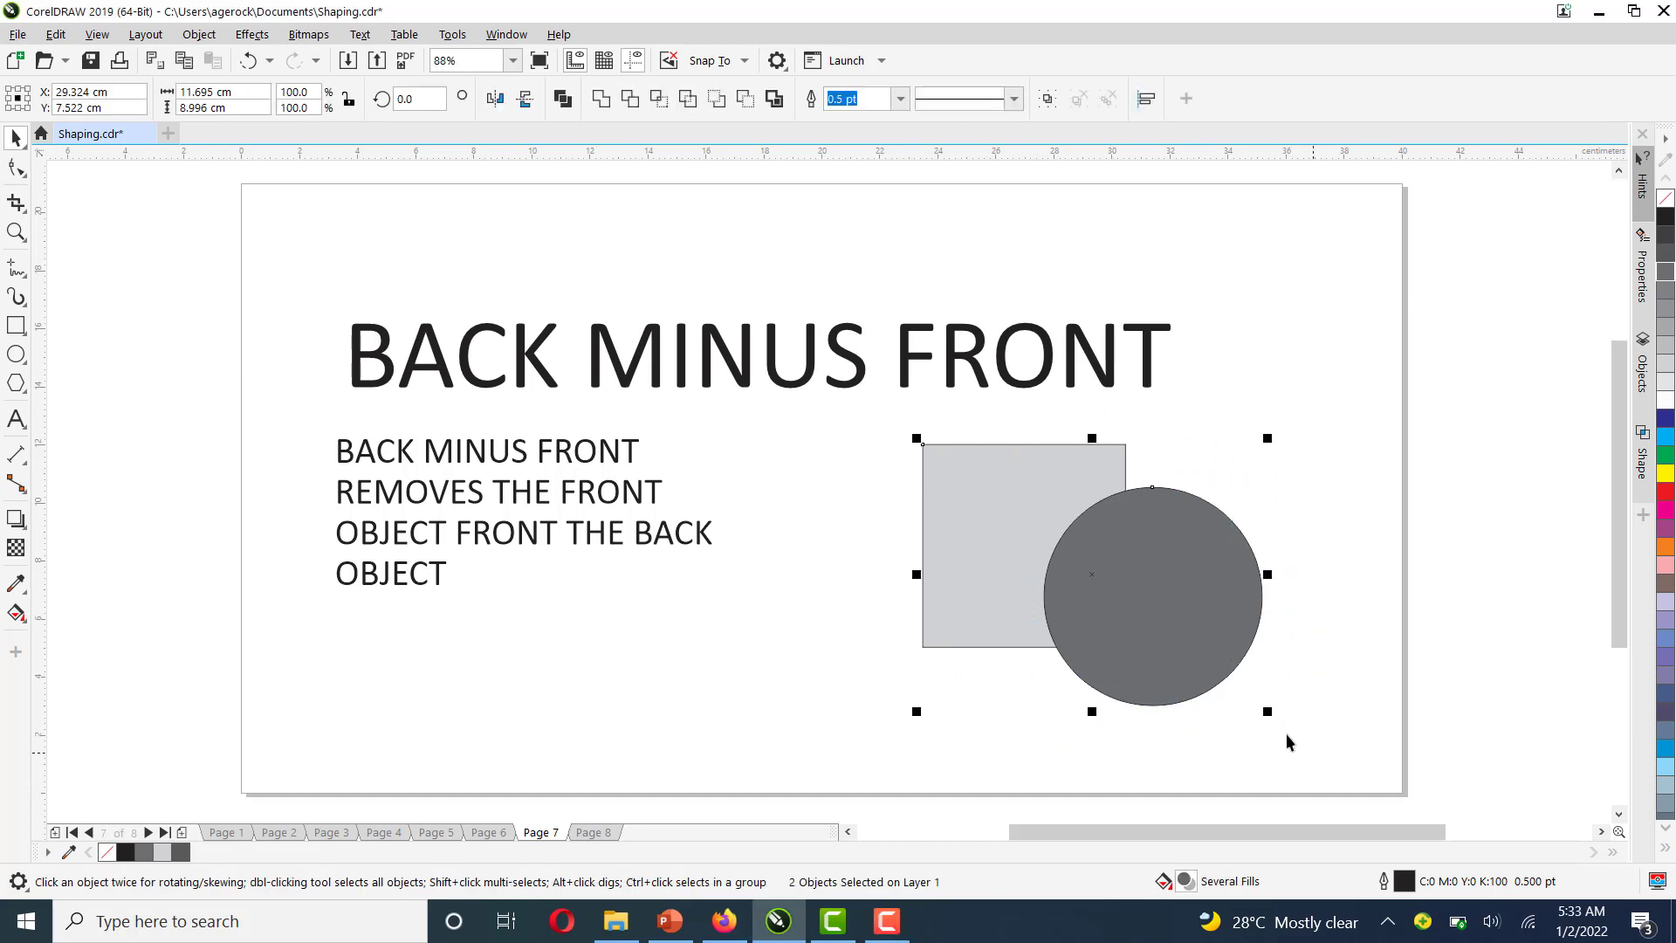
click(746, 100)
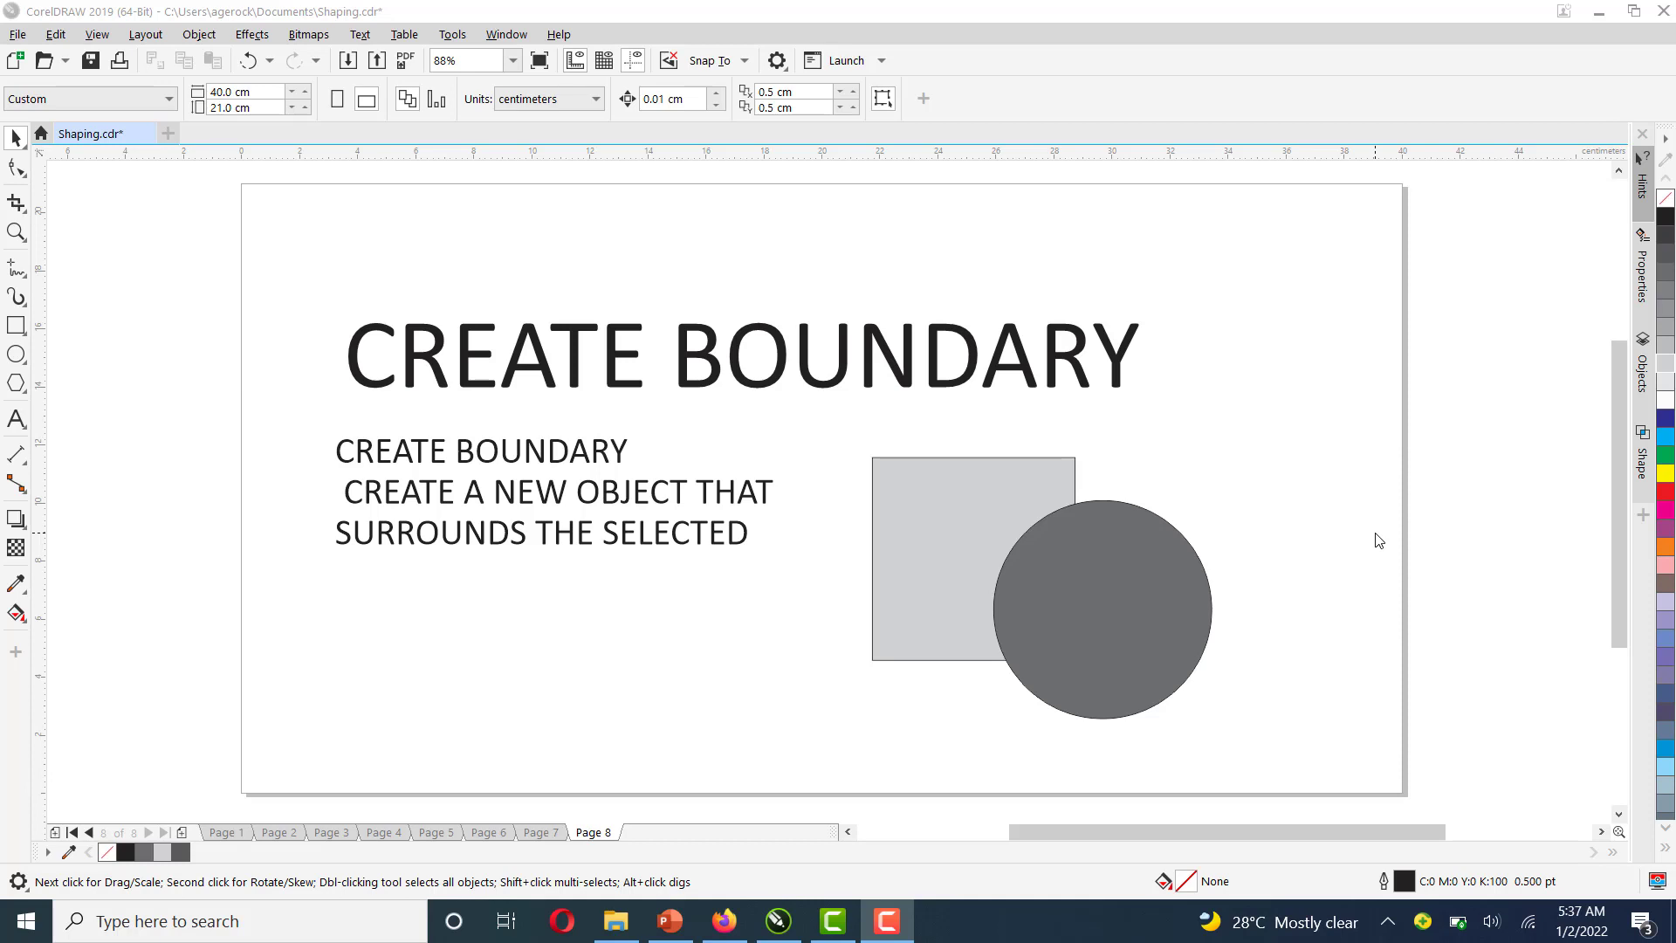
Create a boundary around the square and circle on the CREATE BOUNDARY page and move the new boundary object up and right
click(826, 421)
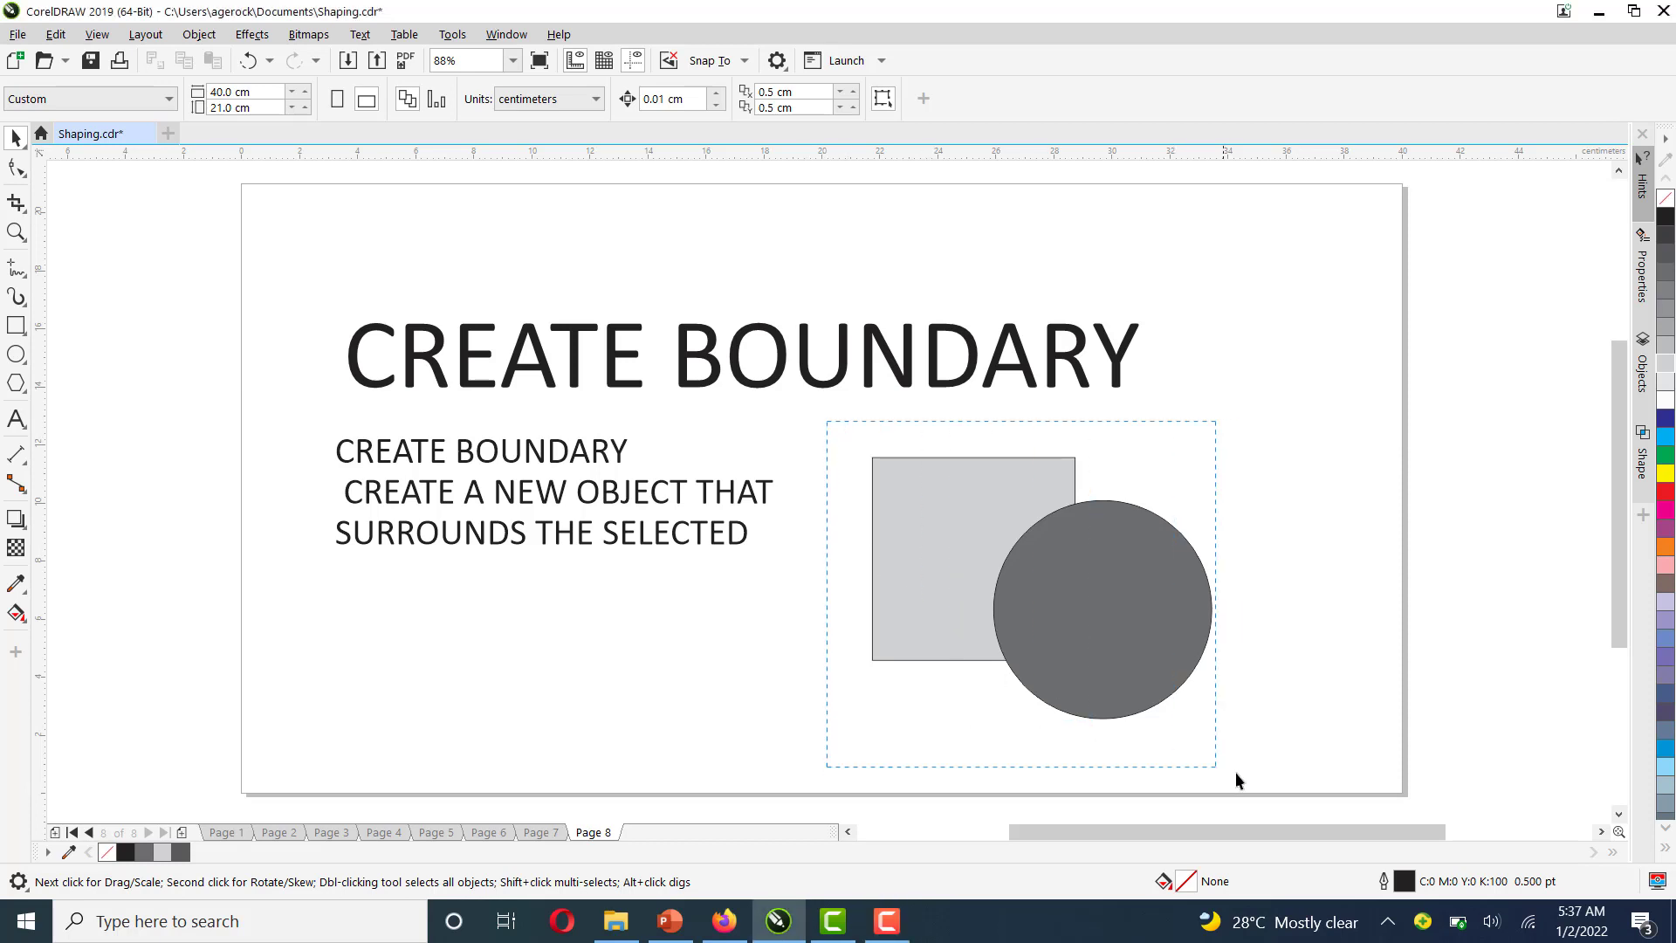
drag(1234, 772, 1261, 780)
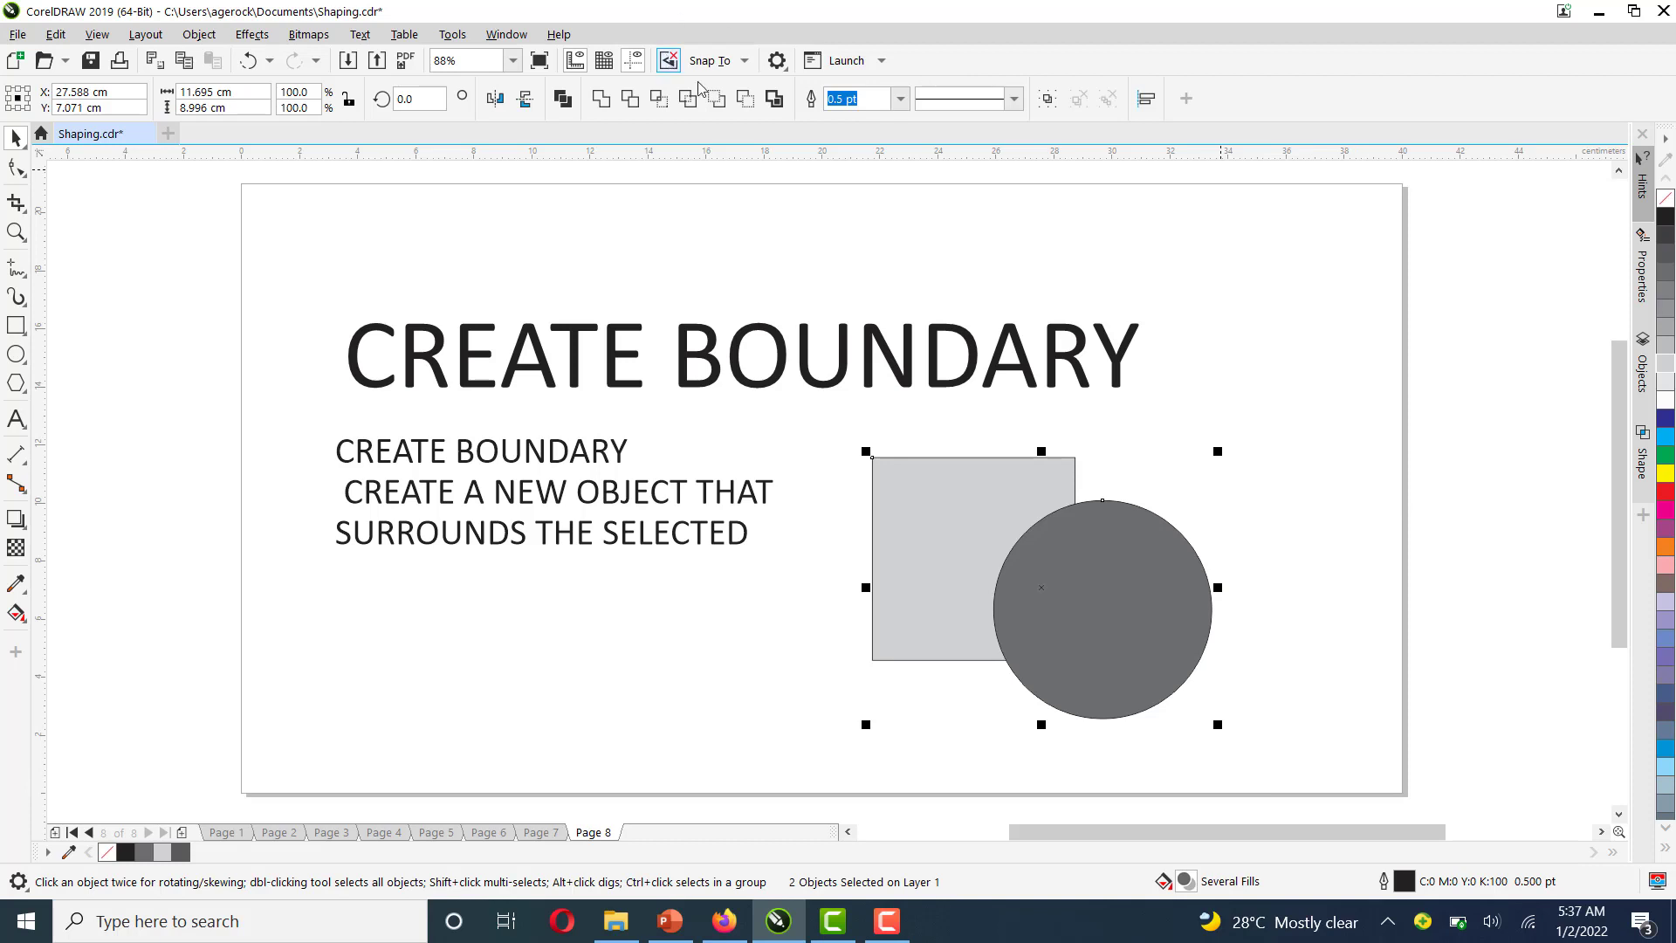
click(773, 100)
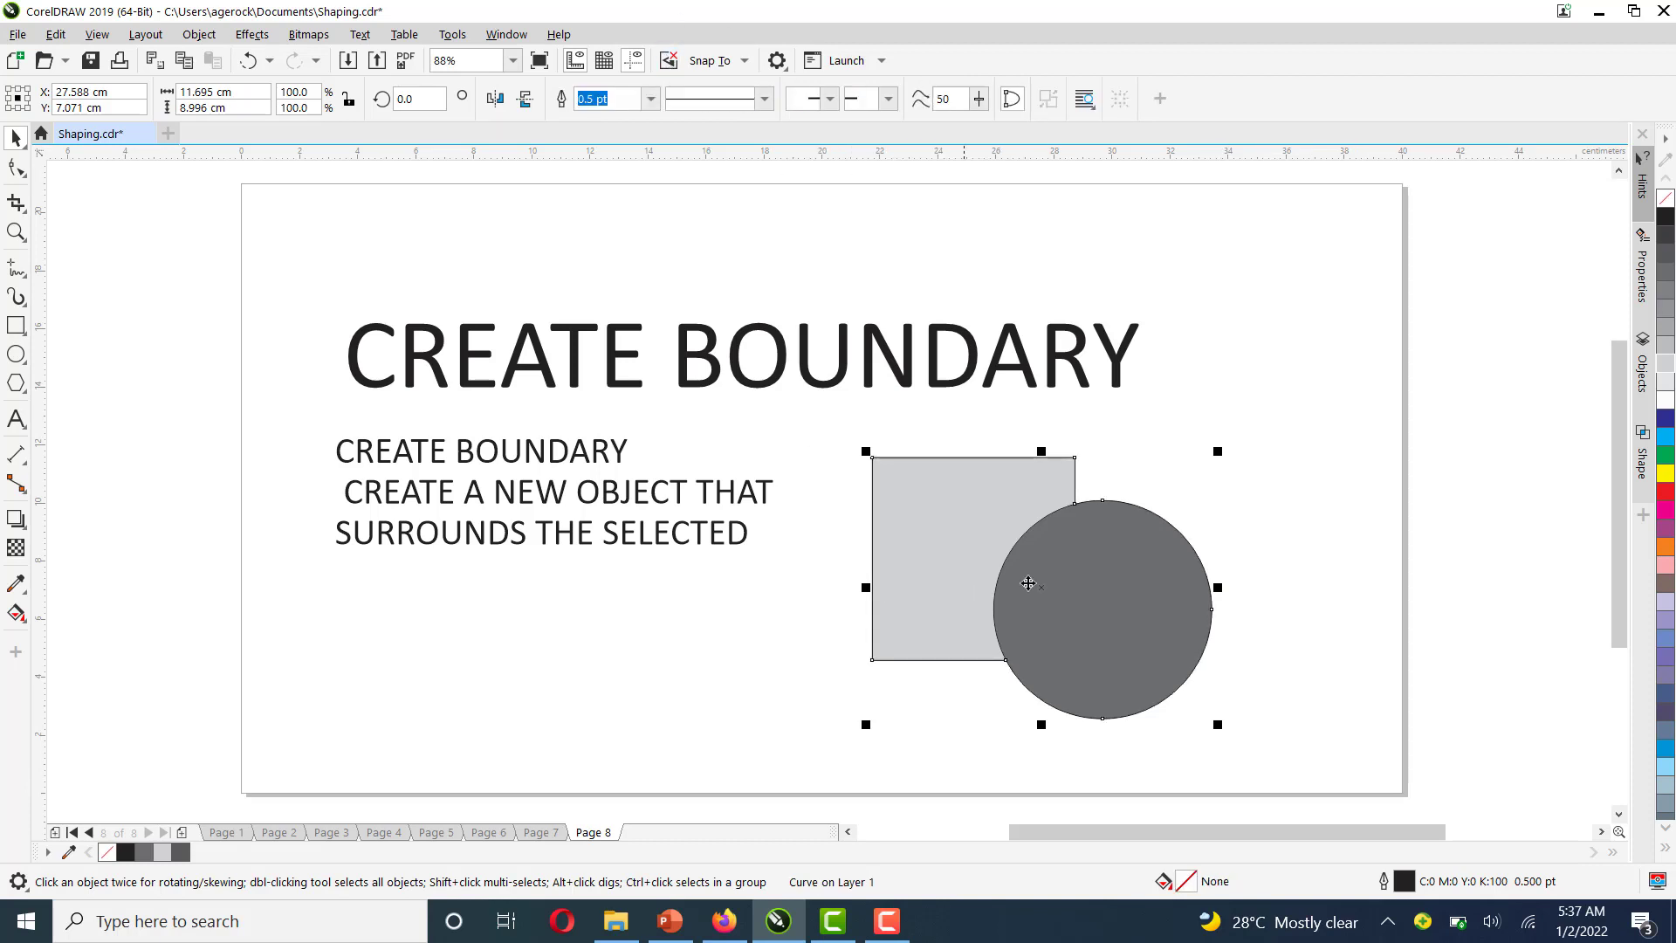
drag(1044, 591, 1350, 418)
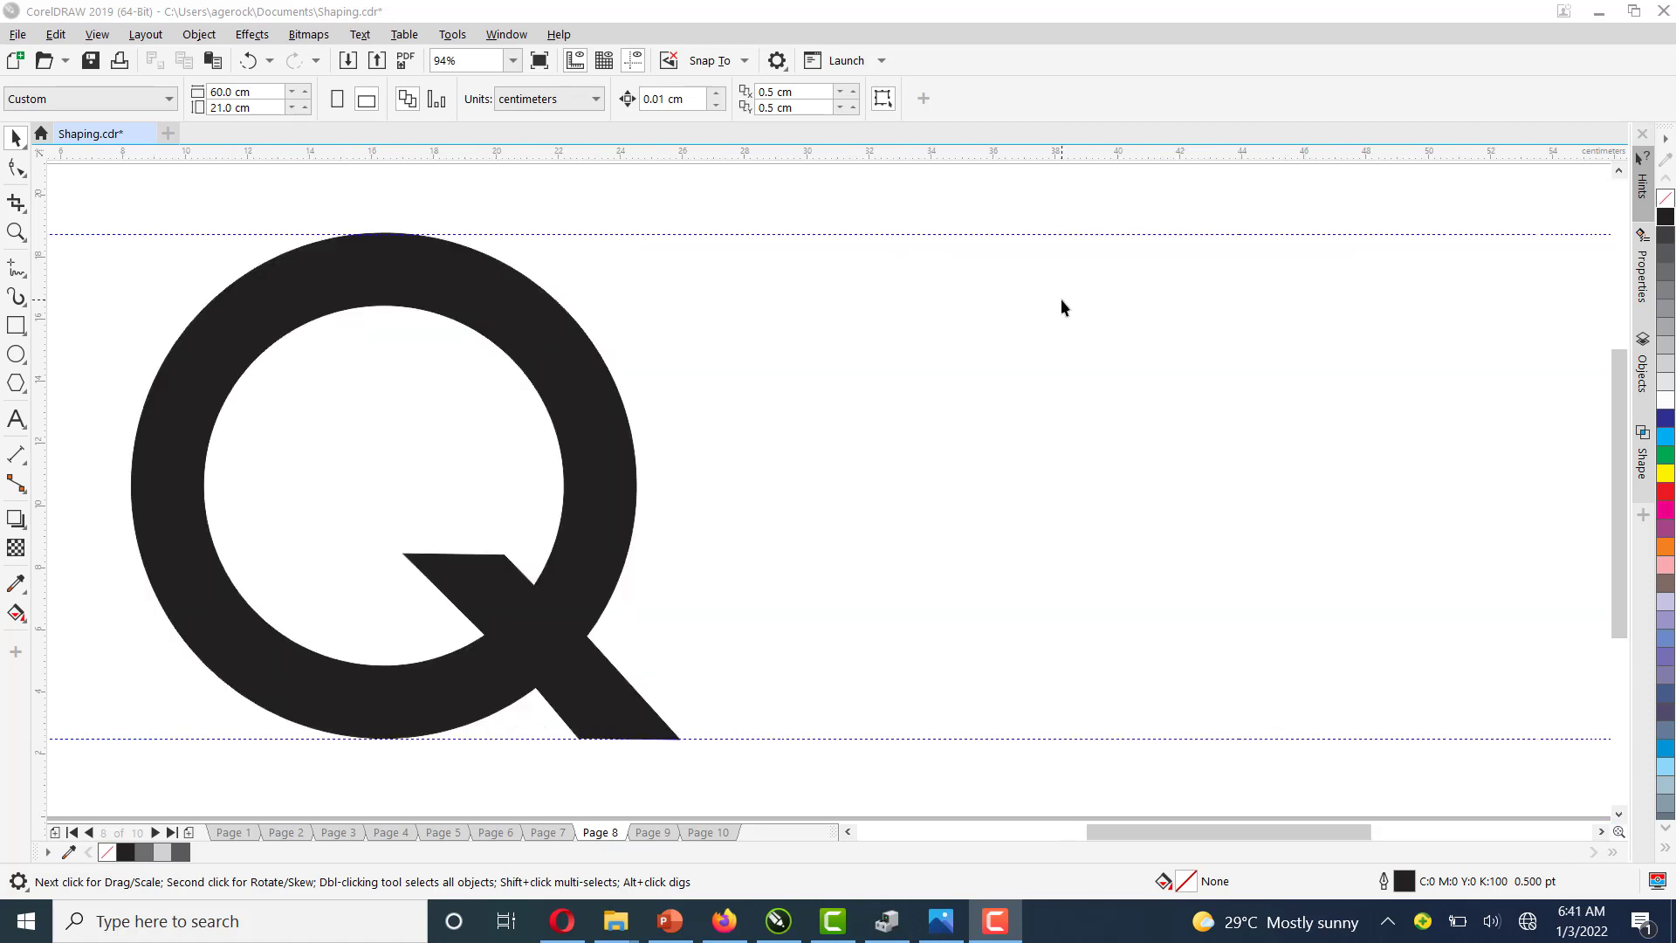
With the Ellipse tool, draw a circle about 16.2 cm wide beside the Q between the guidelines
click(22, 361)
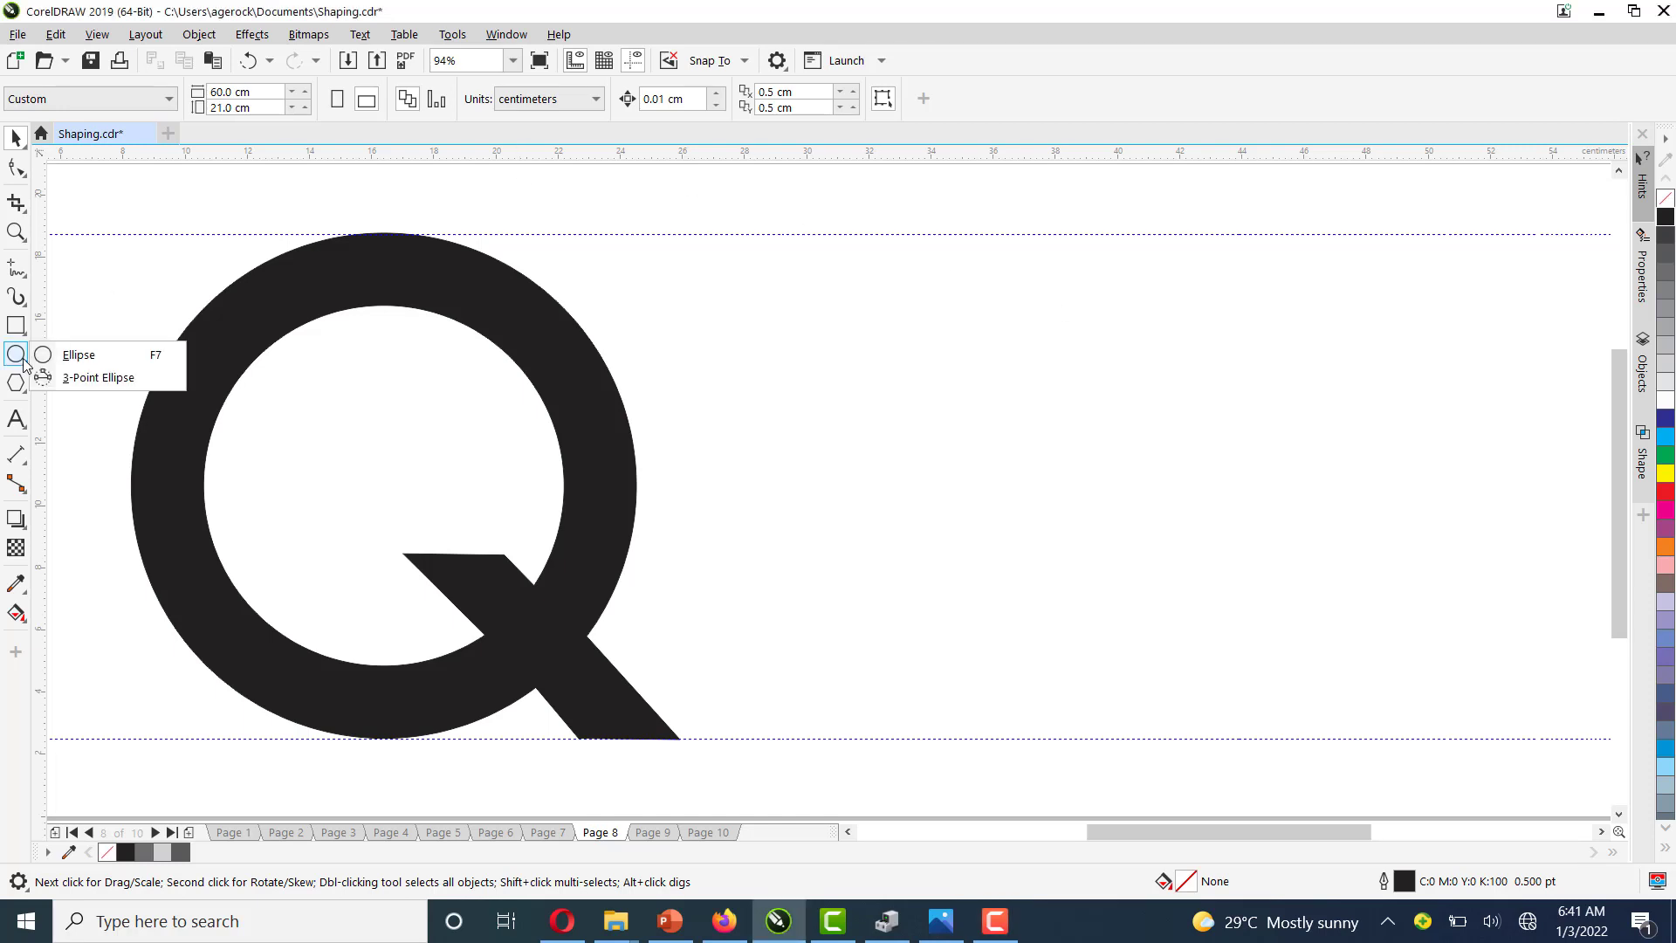
click(75, 357)
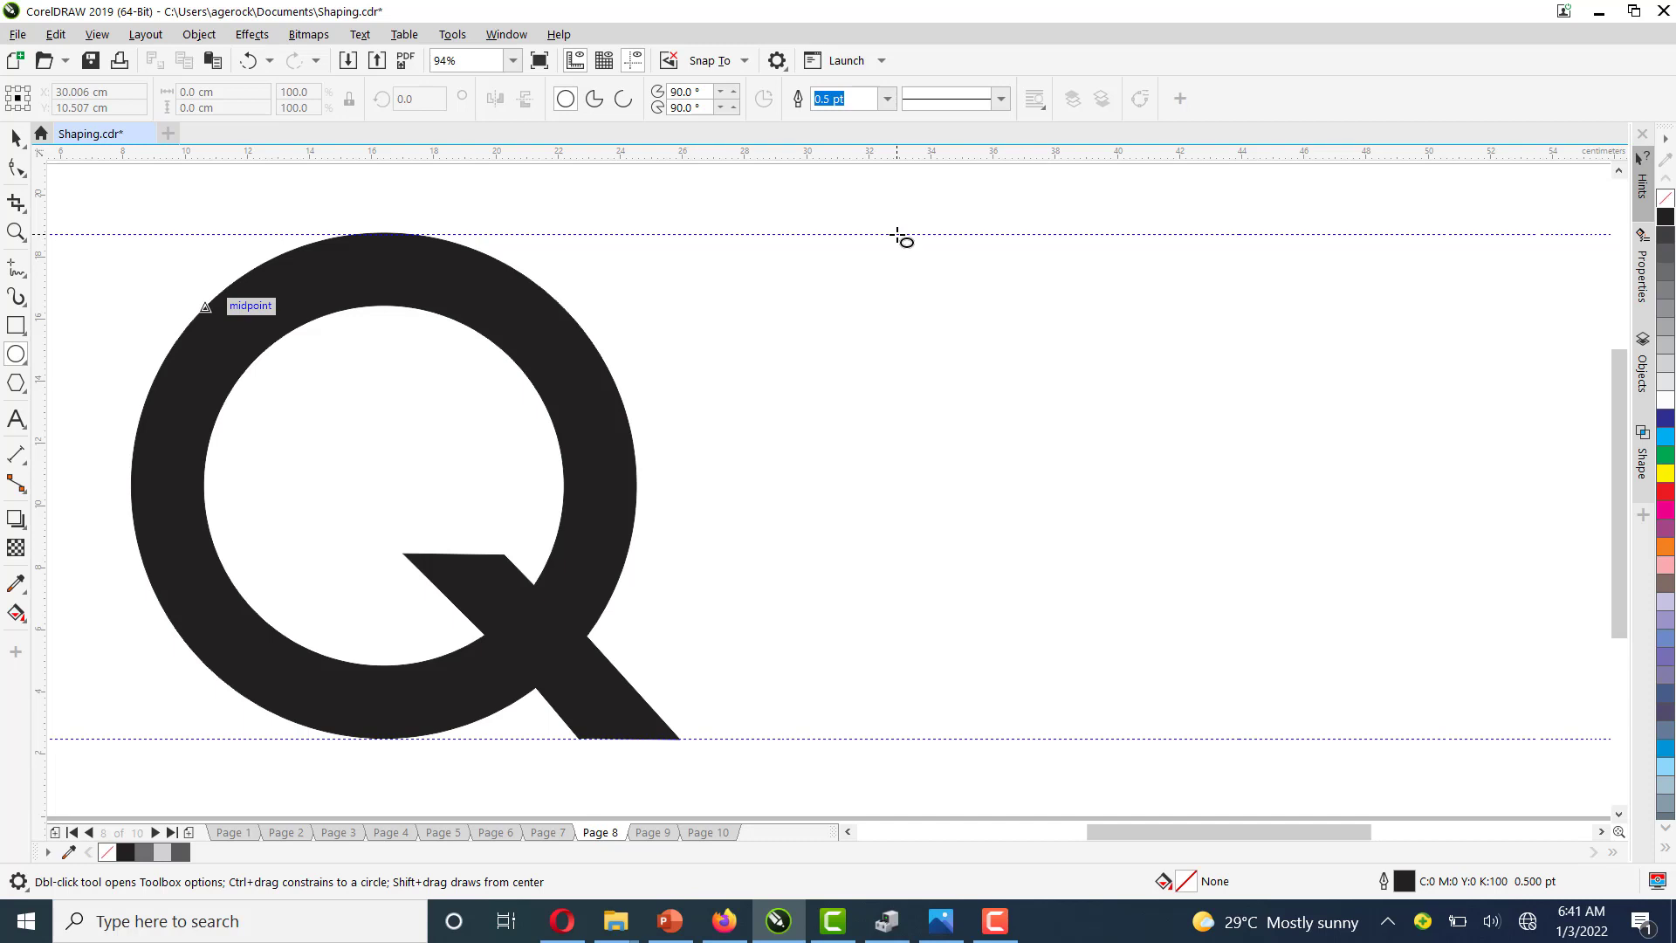
drag(899, 236, 1411, 747)
key(space)
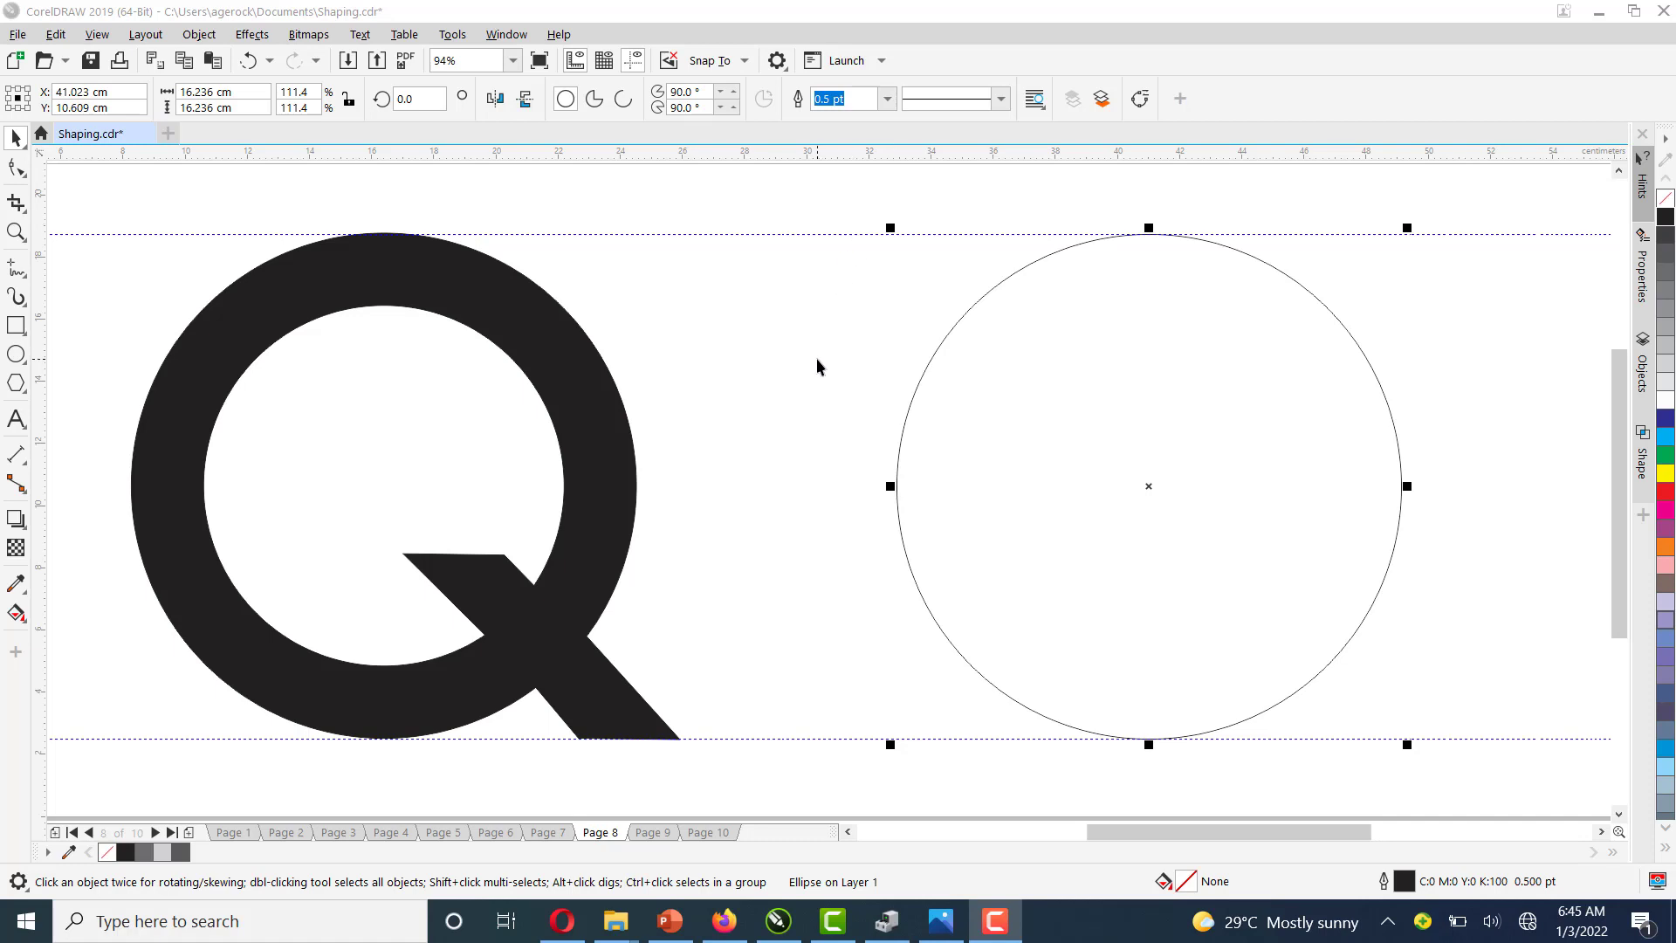
Set the duplicate distance to 0 cm both horizontally and vertically
click(758, 331)
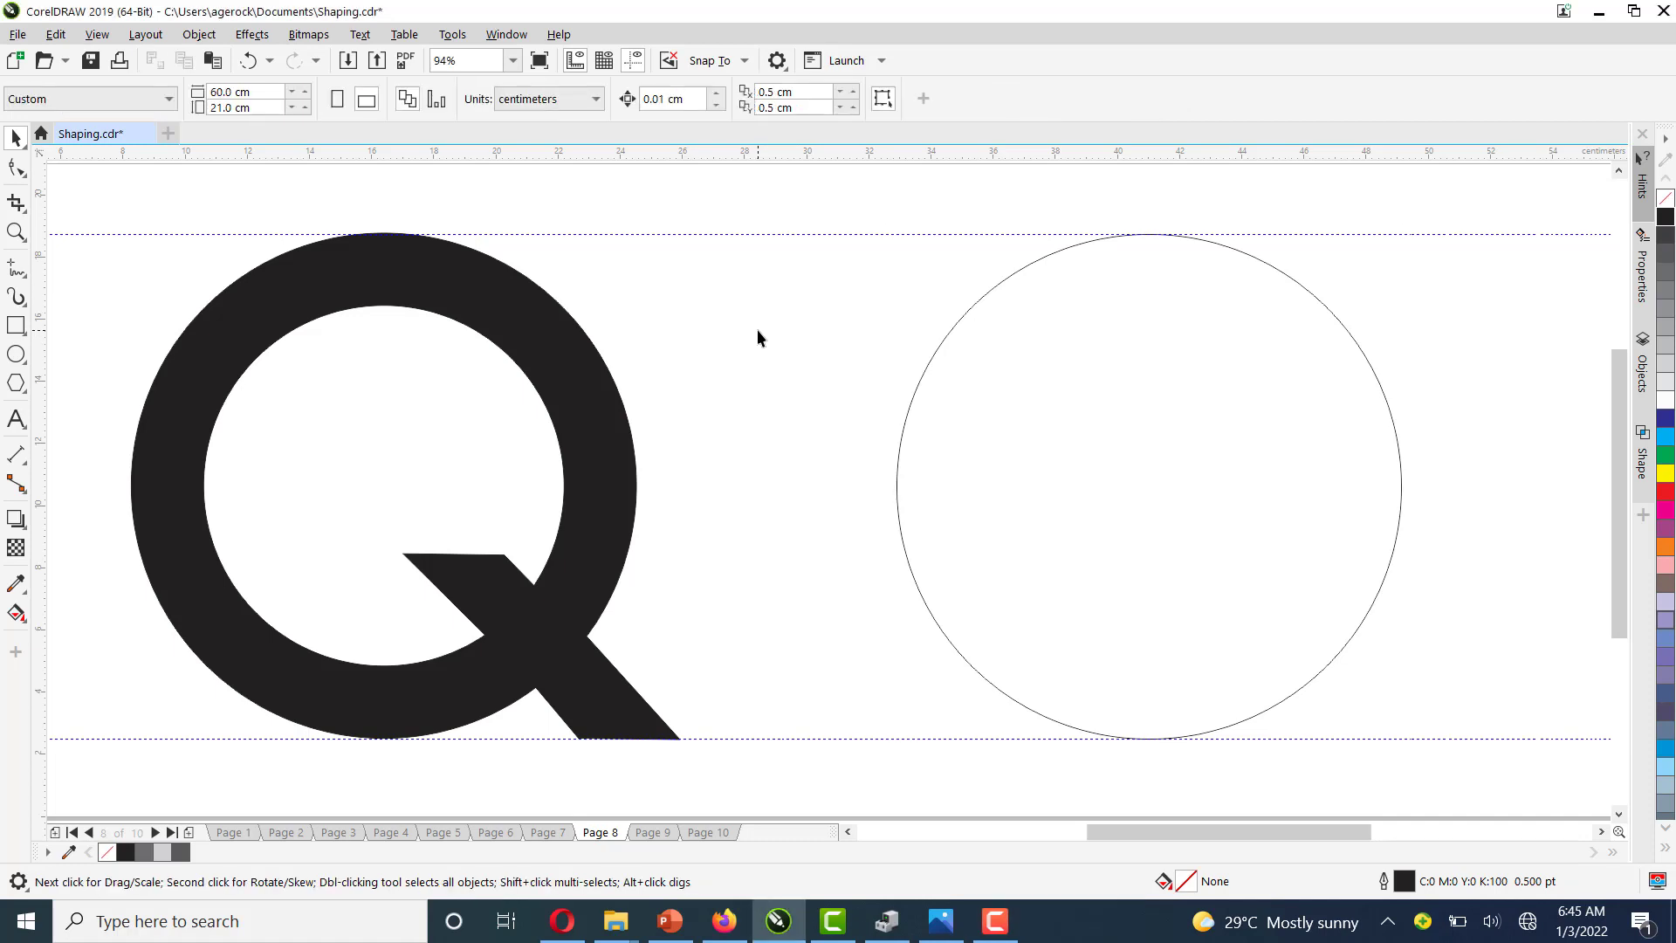
click(813, 96)
text(0)
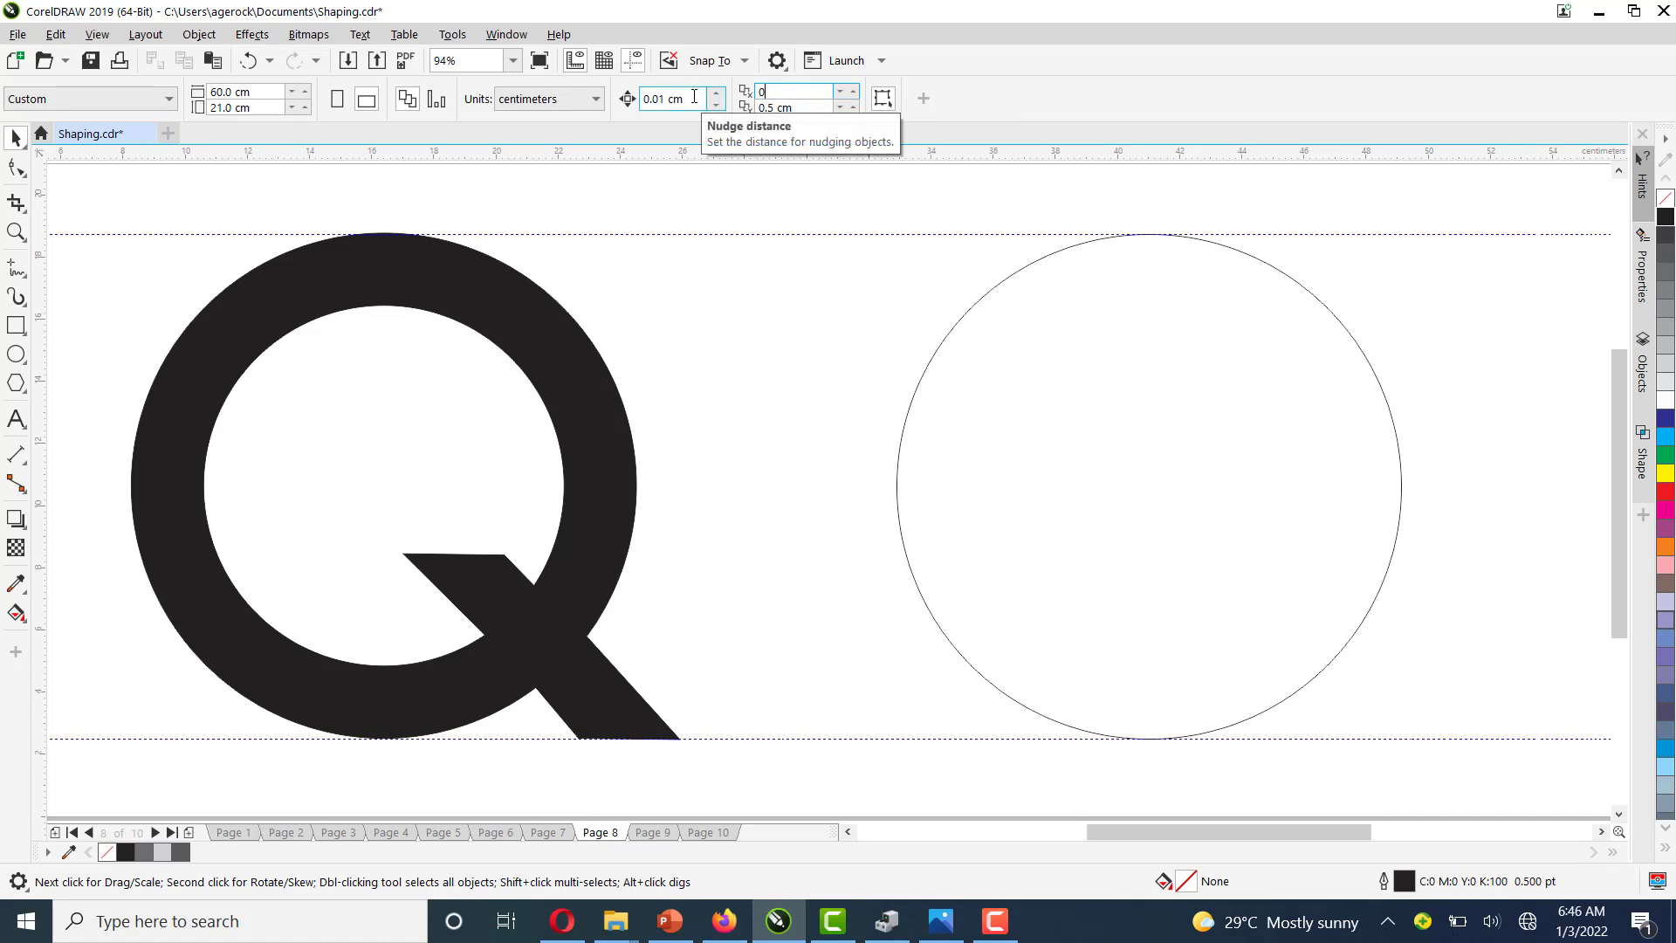
key(Return)
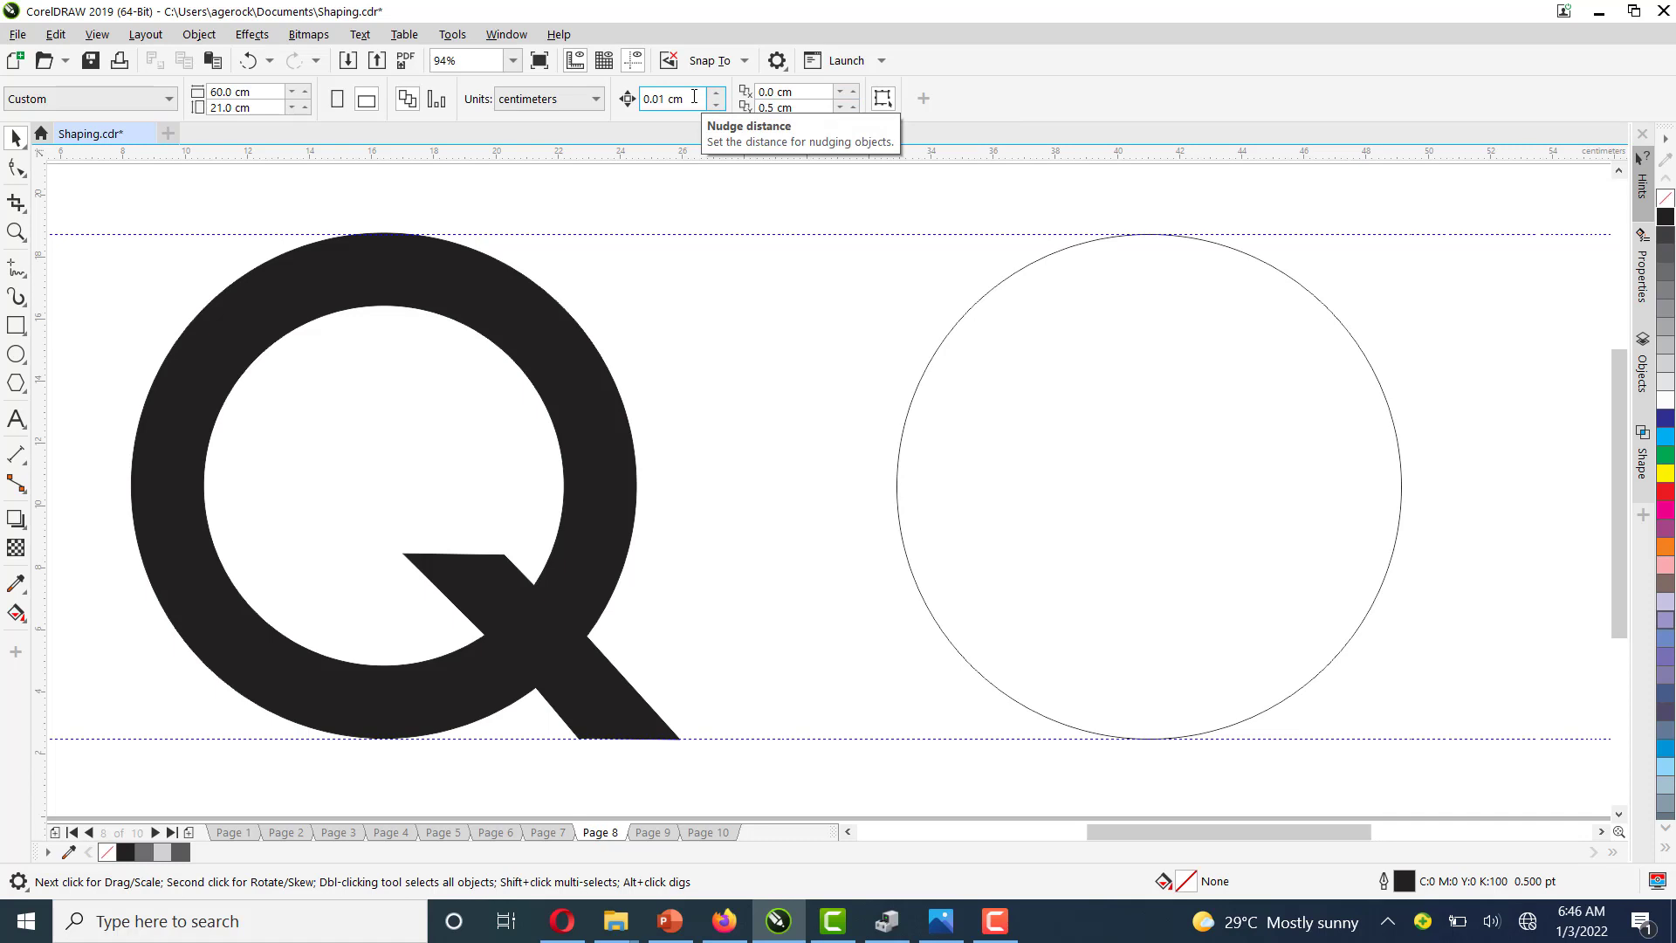
click(808, 108)
text(0)
key(Return)
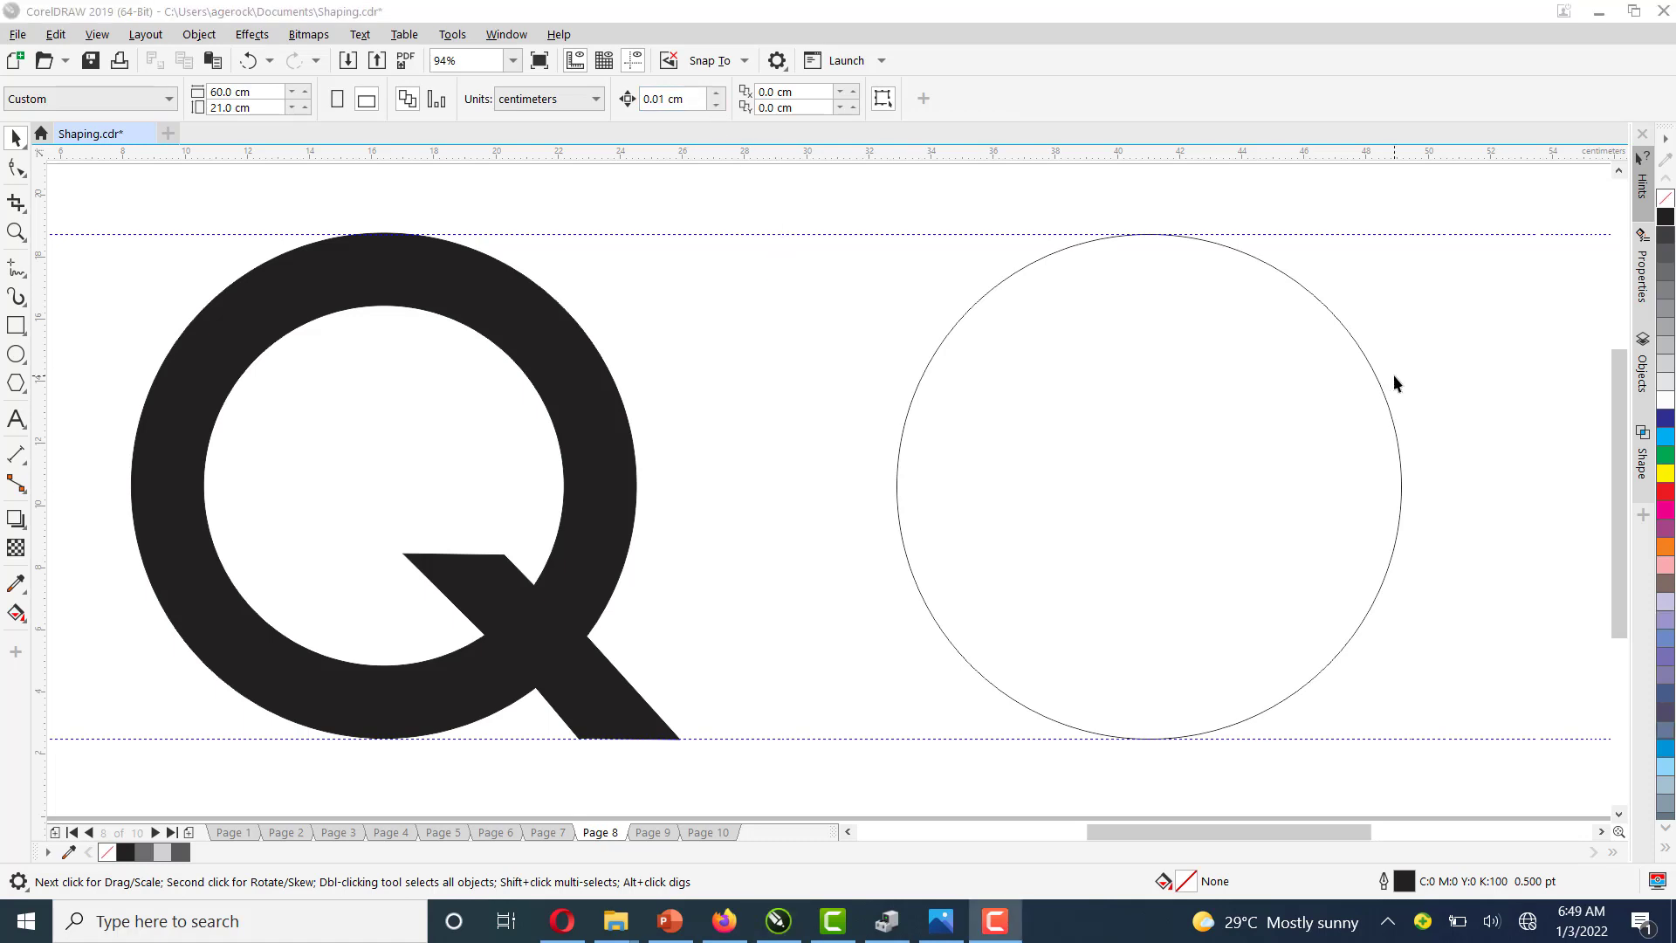
Duplicate the circle in place and scale the copy down concentrically to about 12 cm
click(1380, 384)
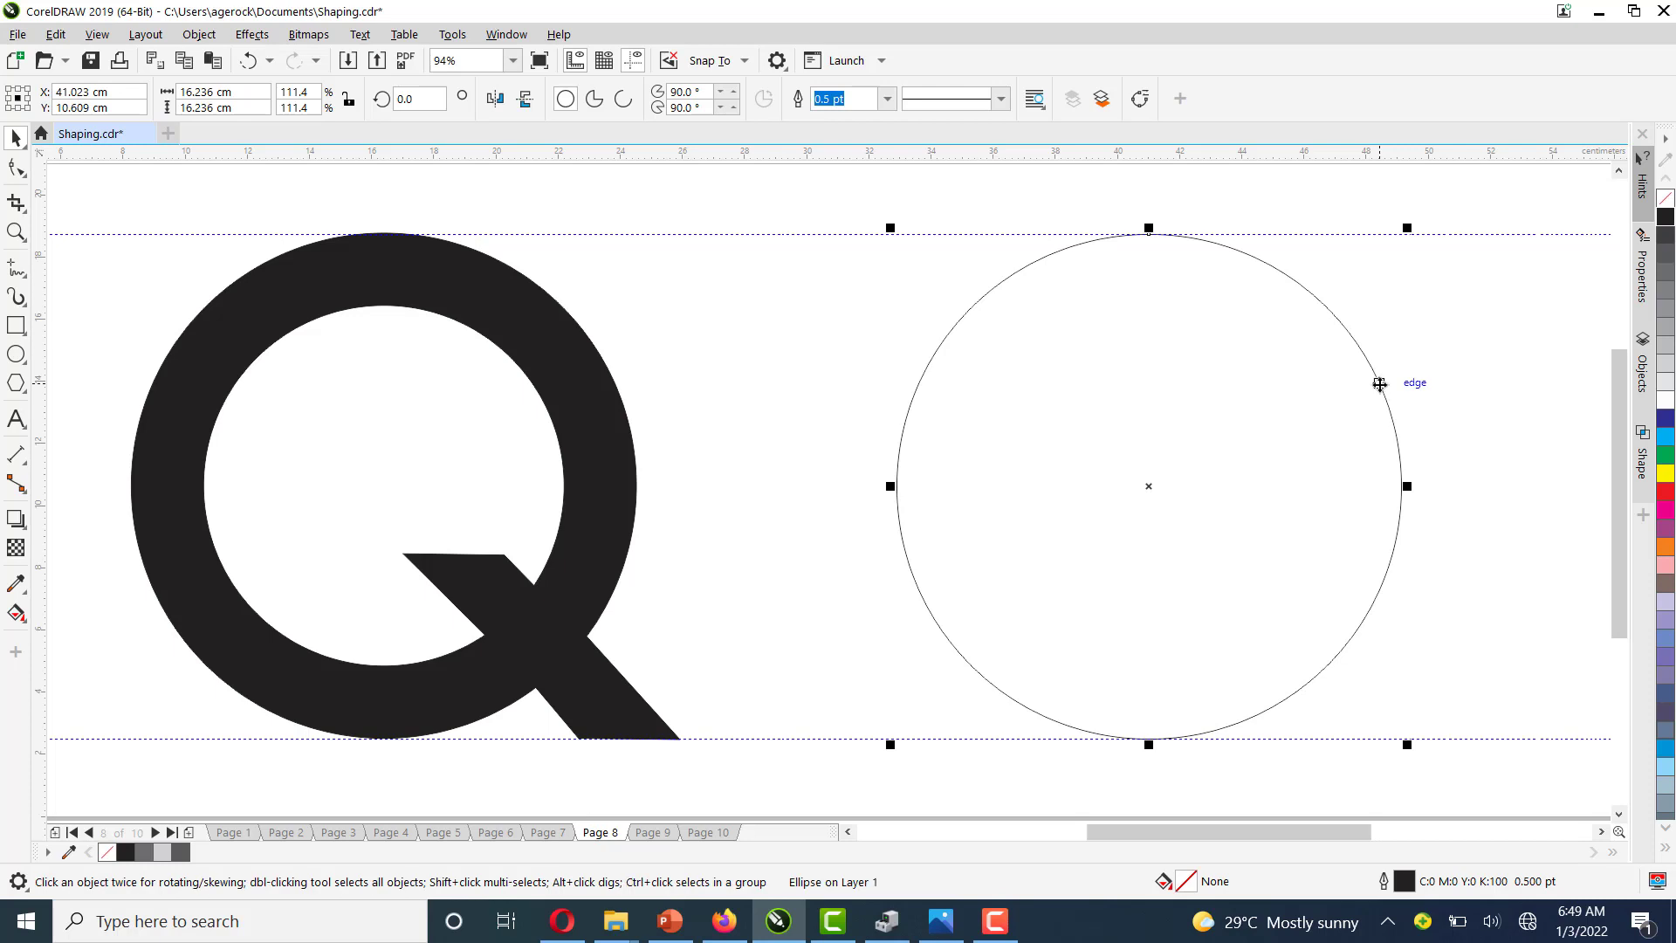
click(56, 35)
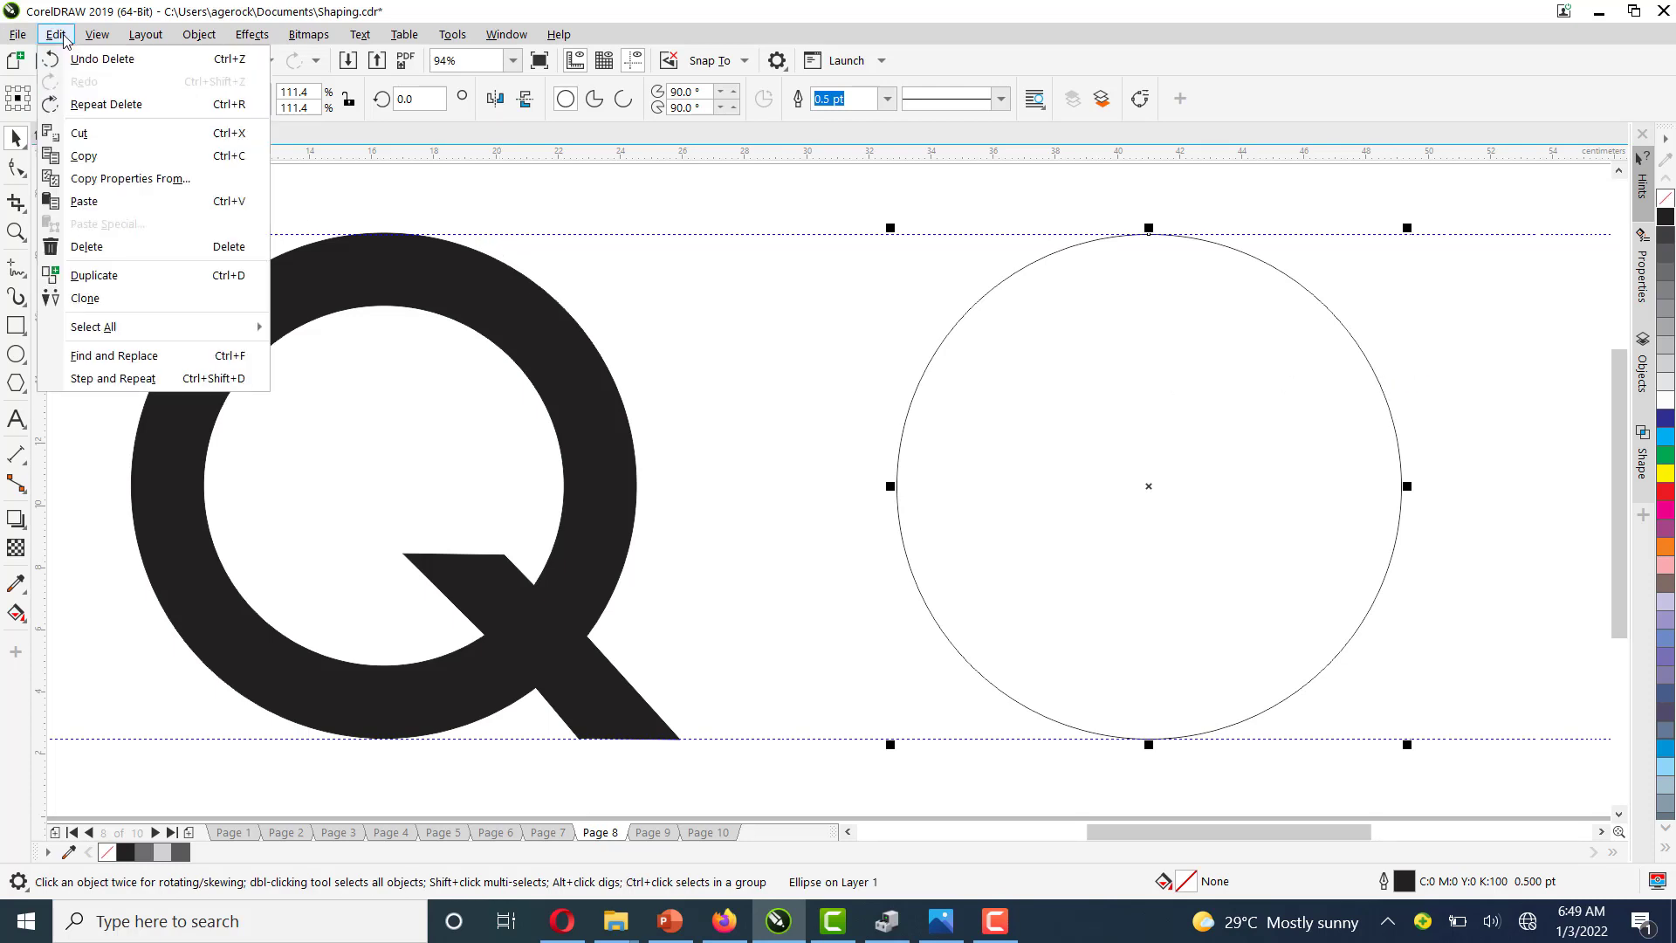
click(115, 279)
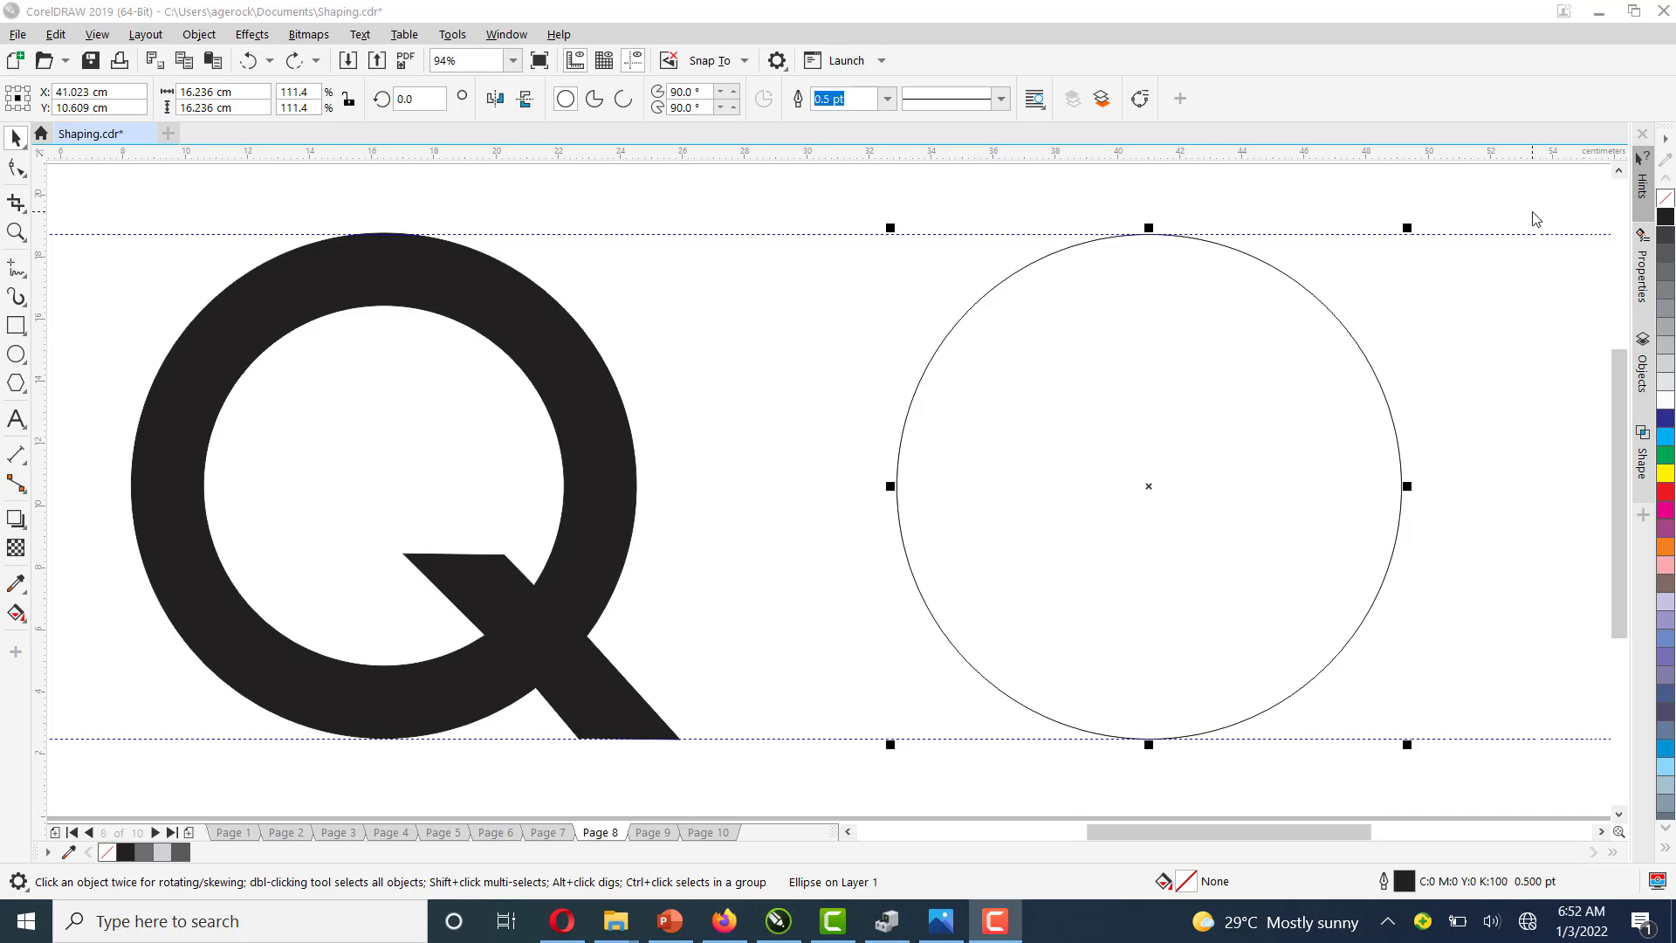
click(1409, 226)
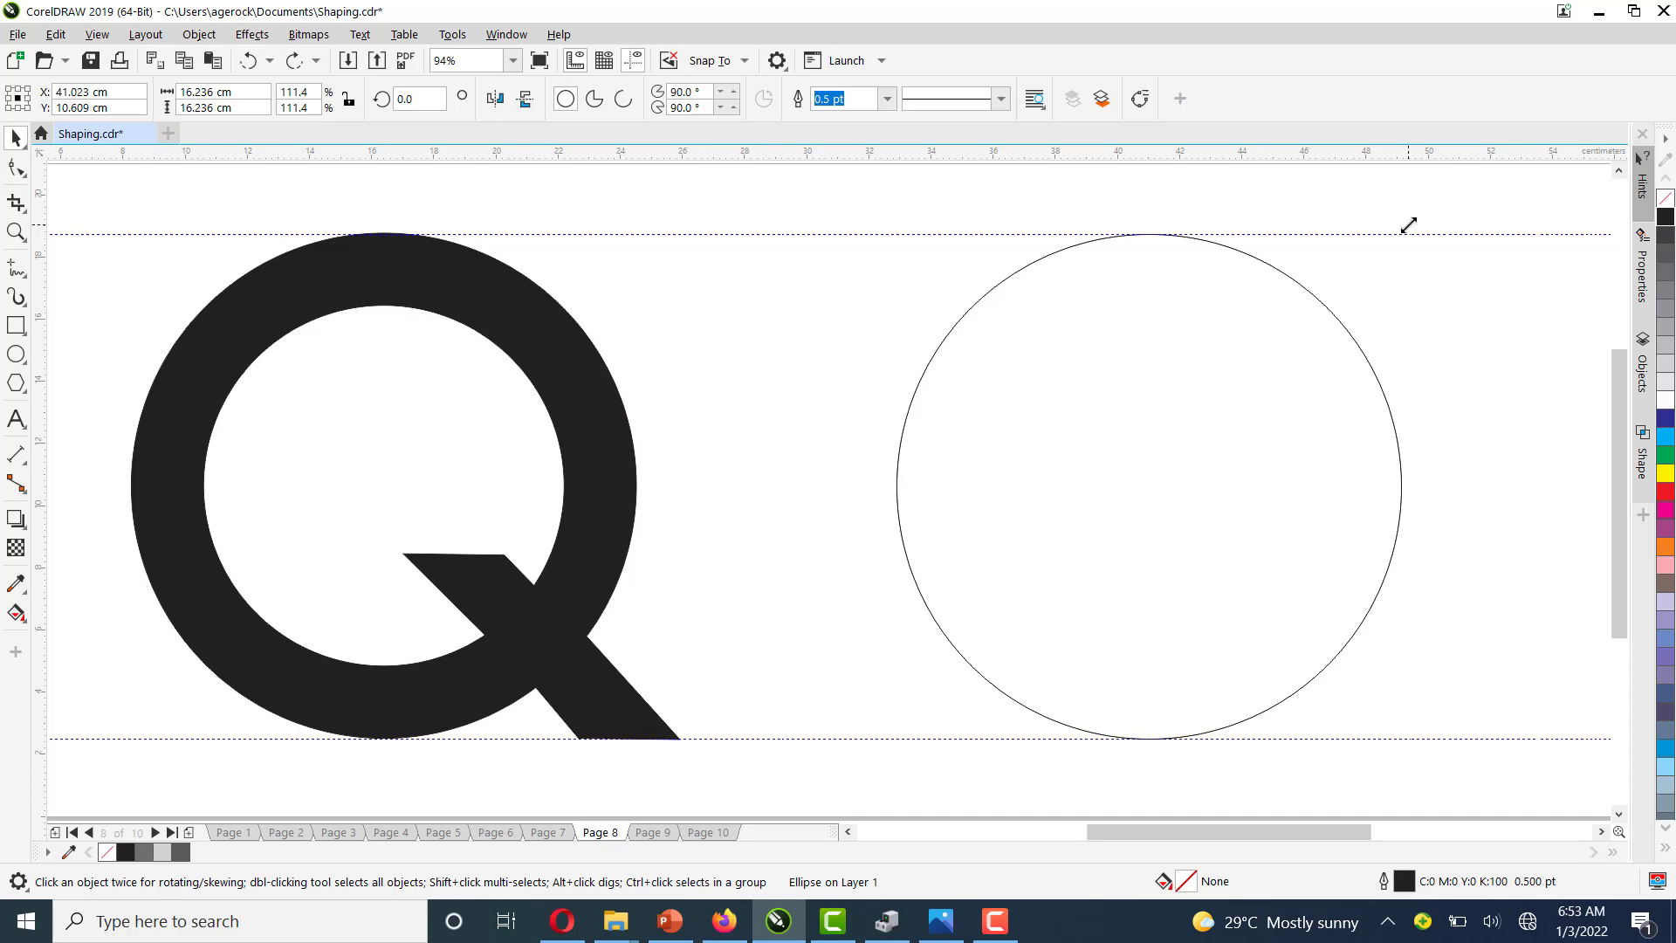
drag(1408, 225, 1366, 288)
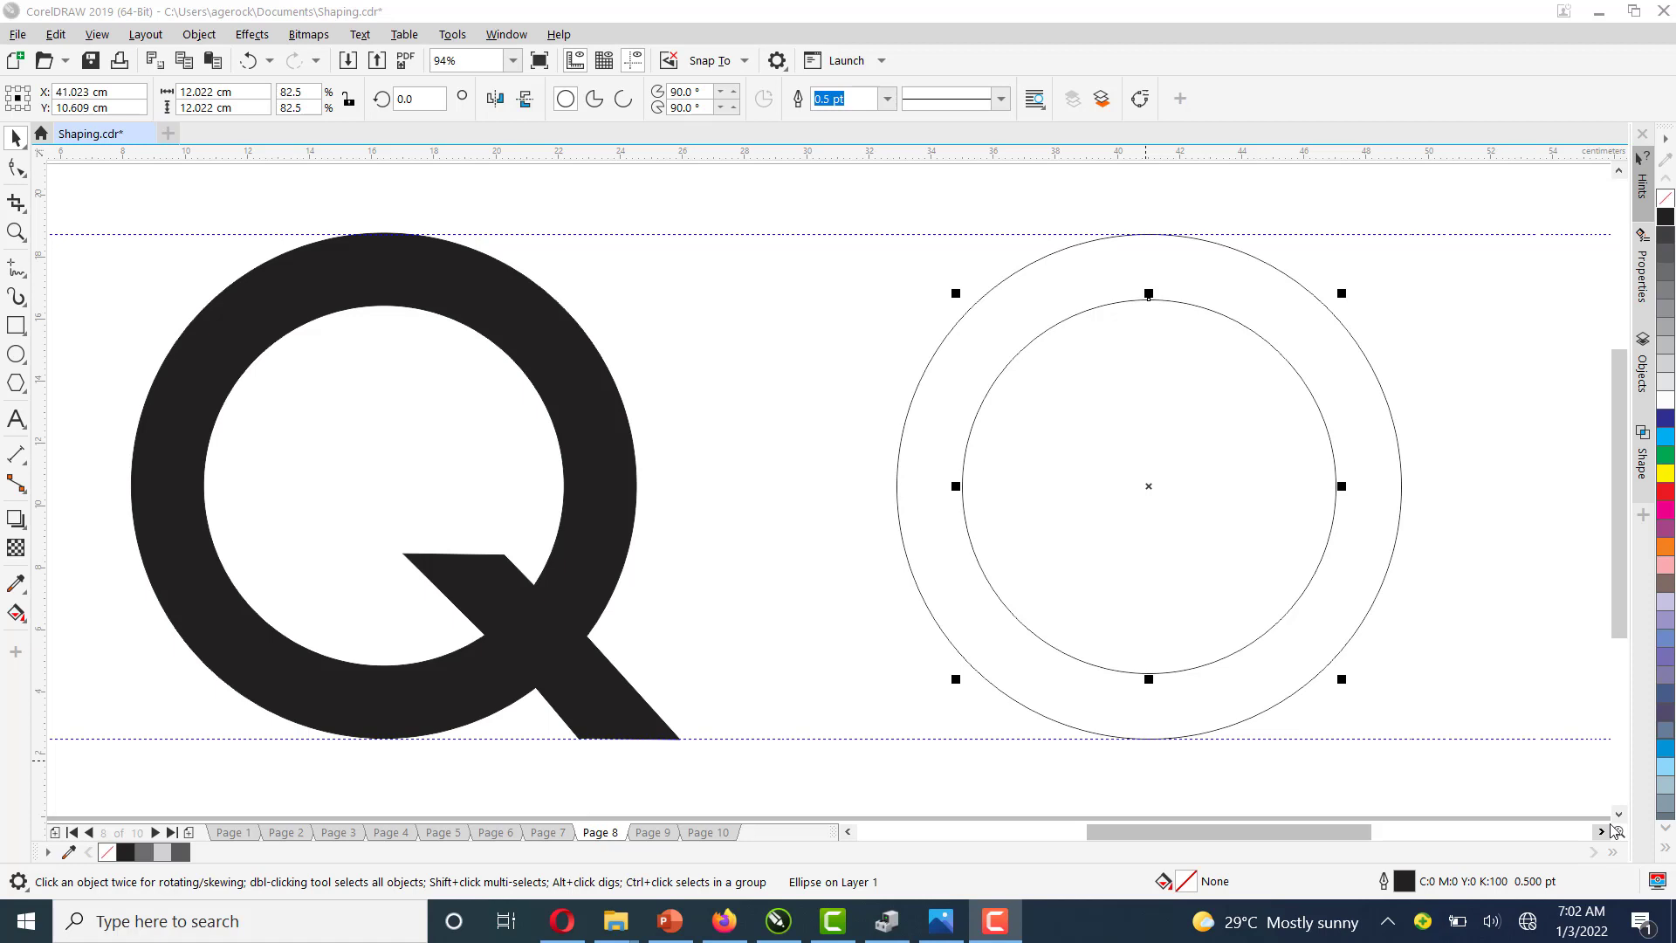
Add a horizontal guideline across the lower part of the circles and select it for rotation
click(1408, 399)
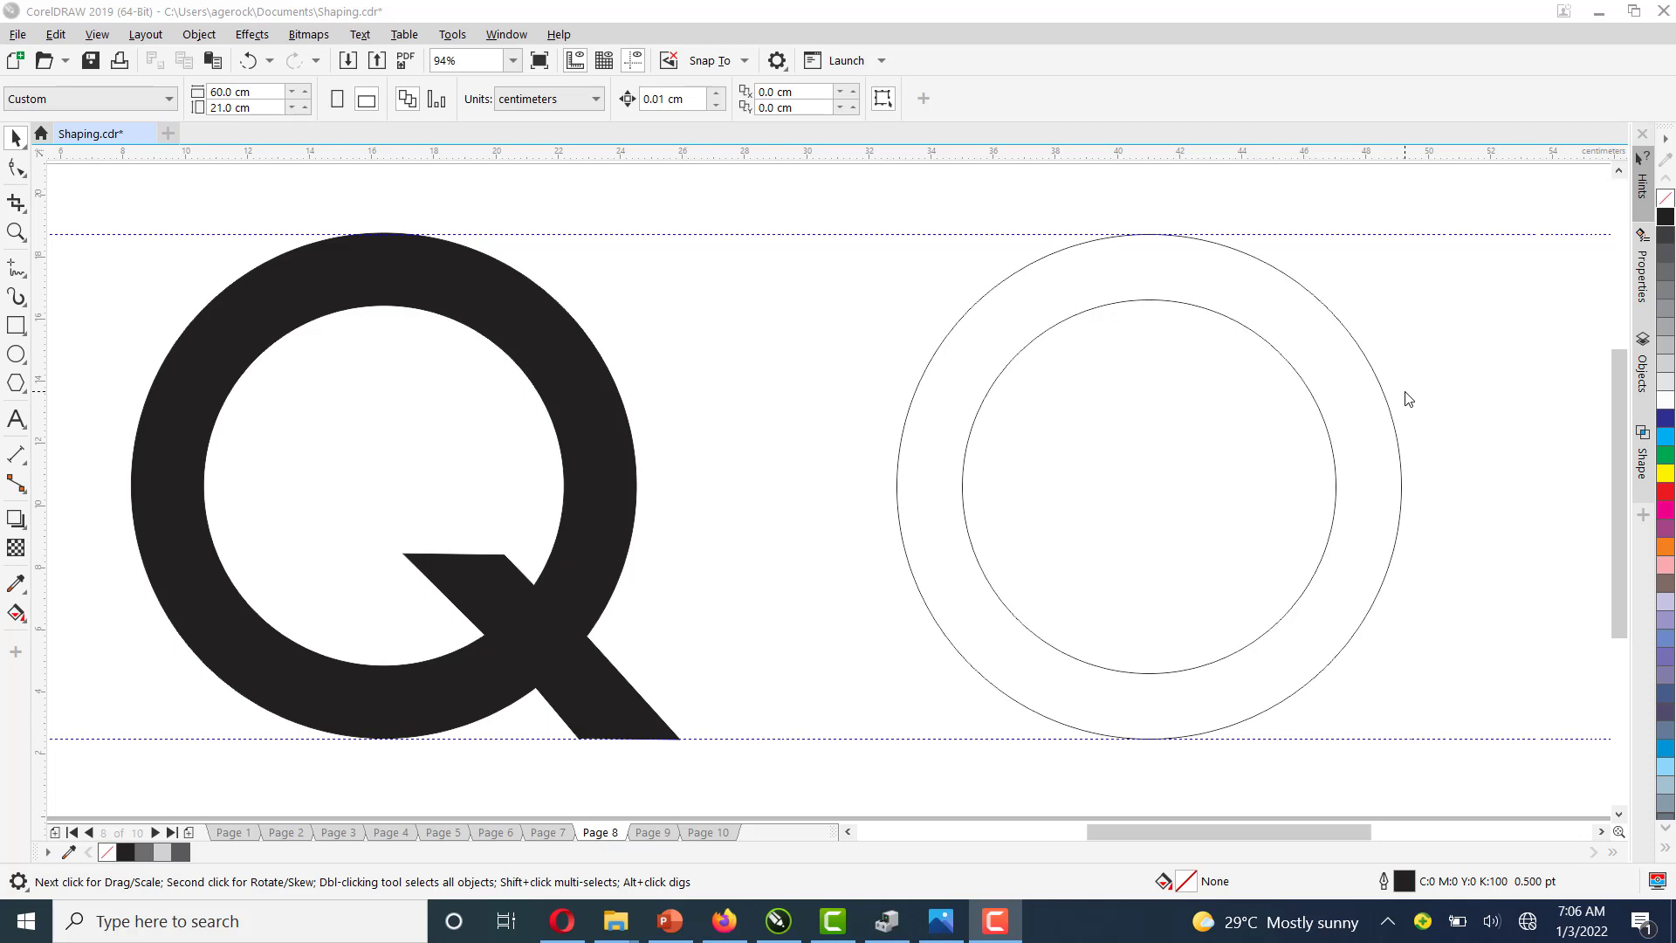
drag(1405, 159, 1482, 642)
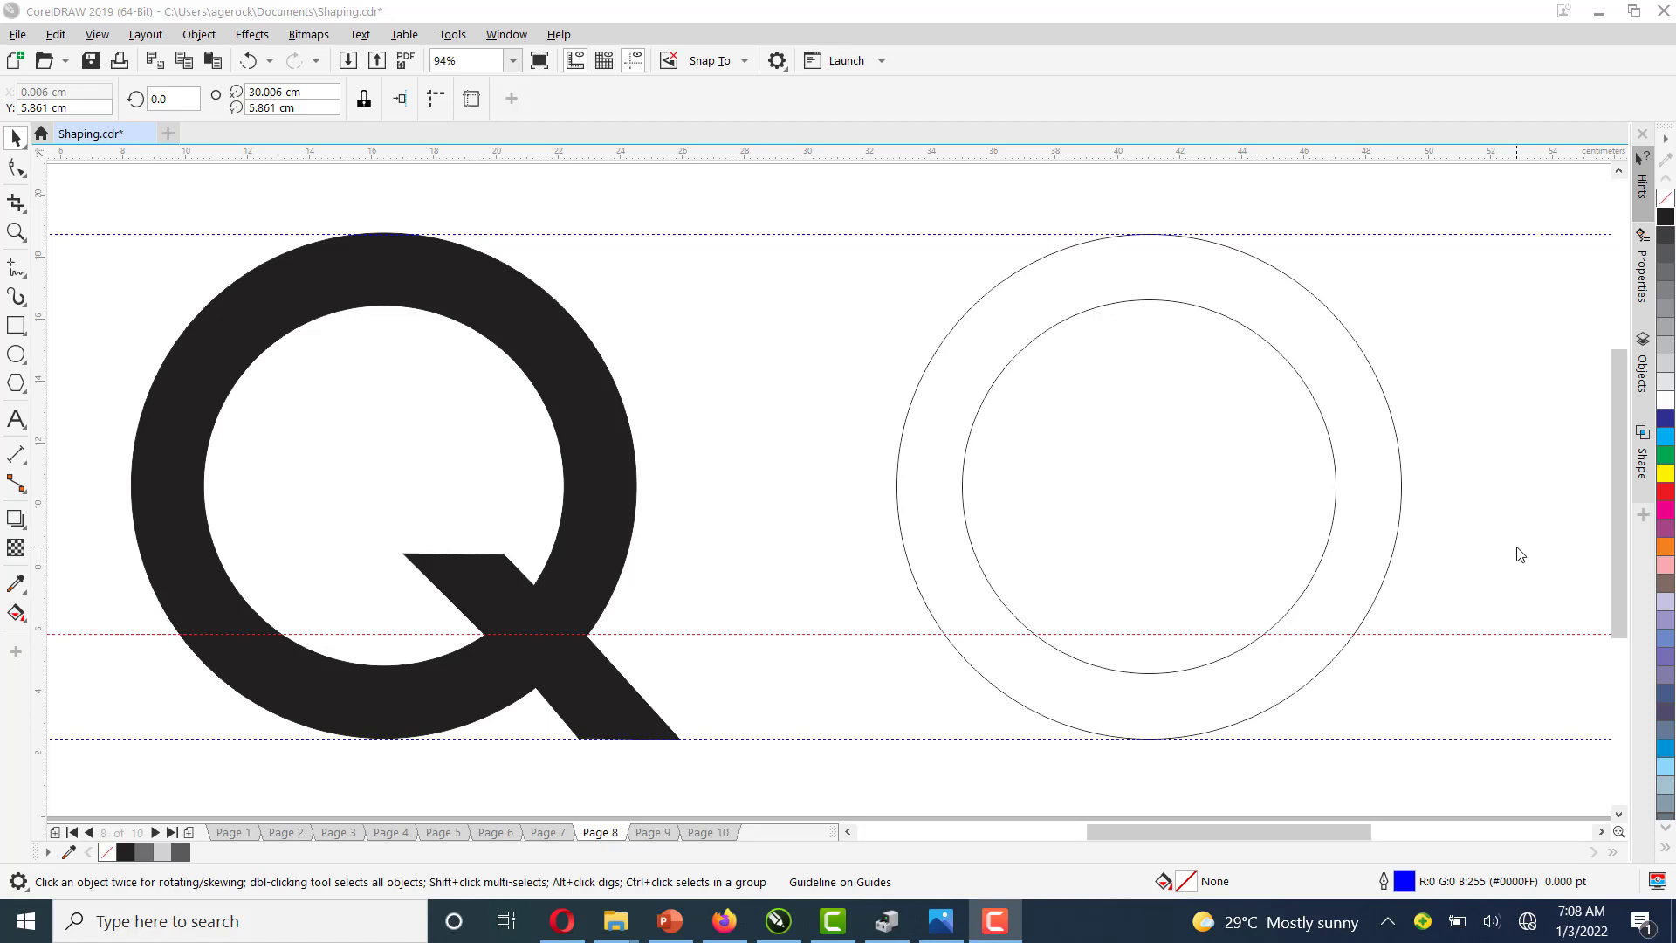
click(1484, 636)
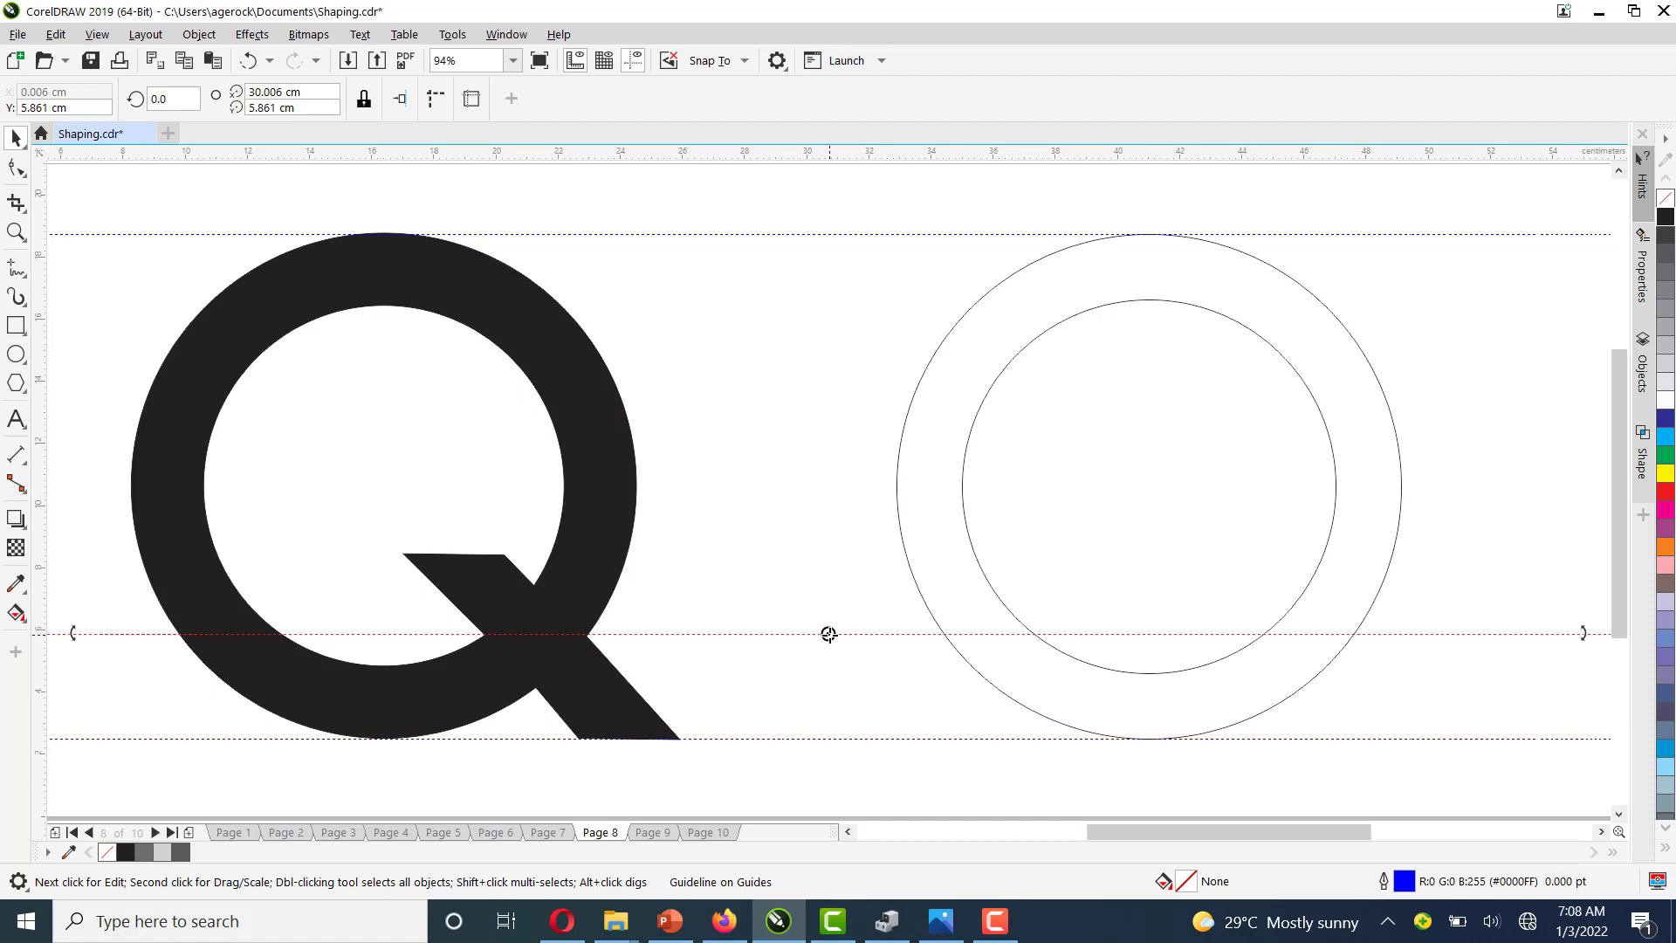
Move the guideline's rotation centre onto the inner circle's lower-right edge and rotate the guideline to about 314°
drag(828, 635, 1260, 636)
drag(1587, 633, 1419, 797)
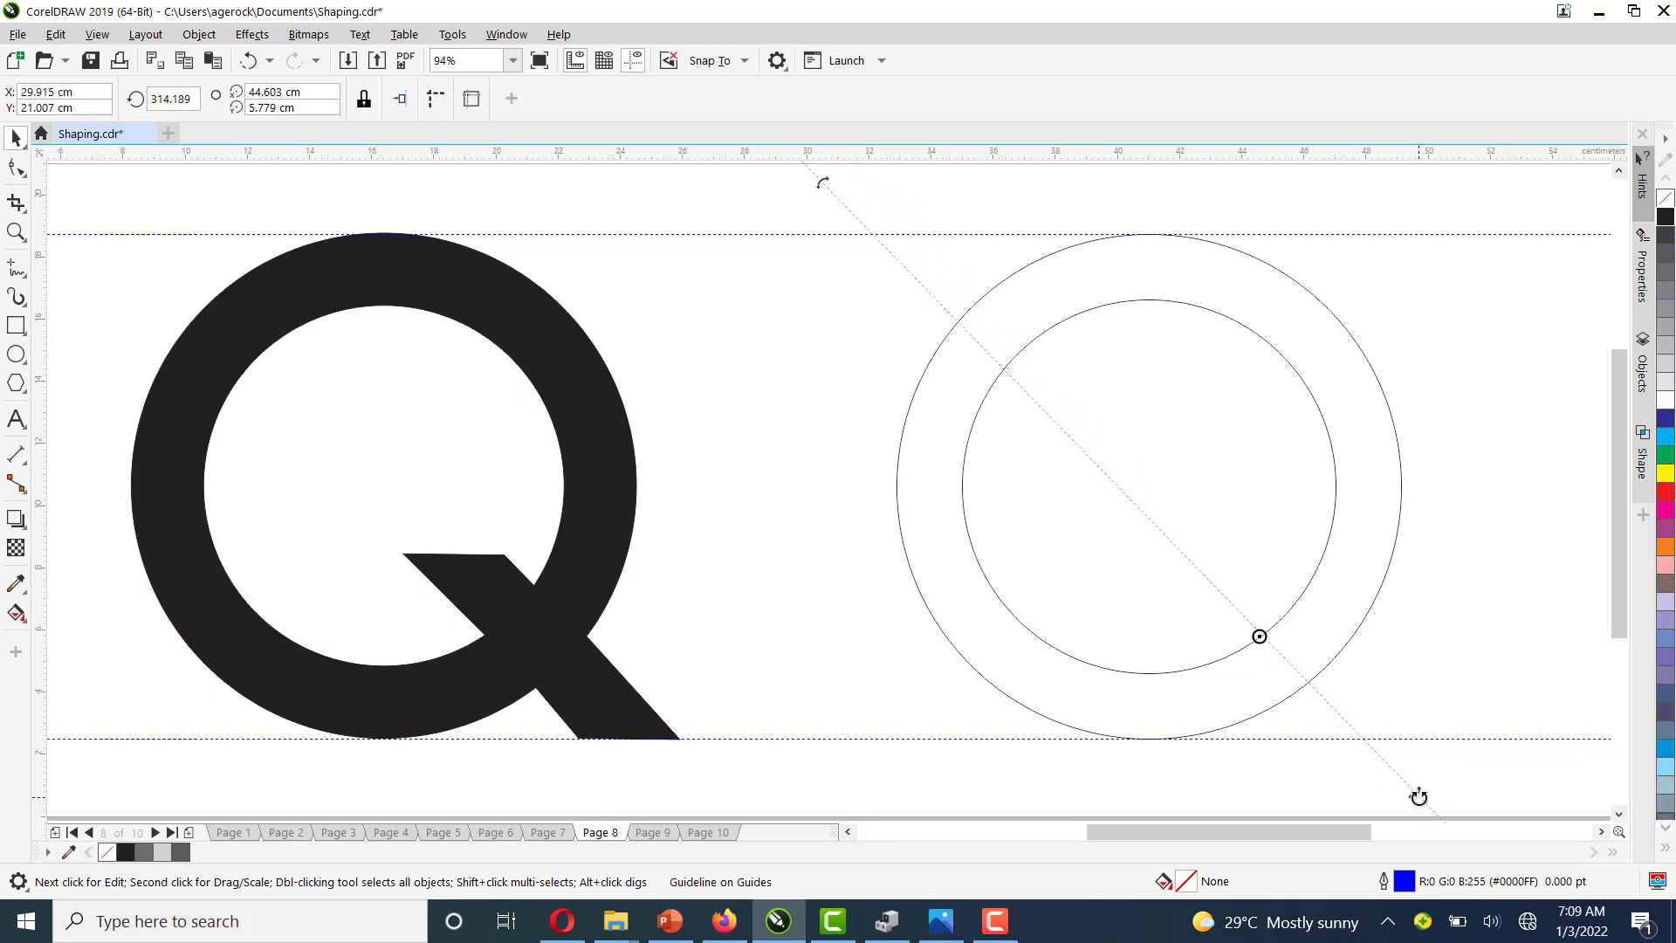
Create a parallel copy of the angled guideline, offset a little to the lower right across both circles
click(1407, 679)
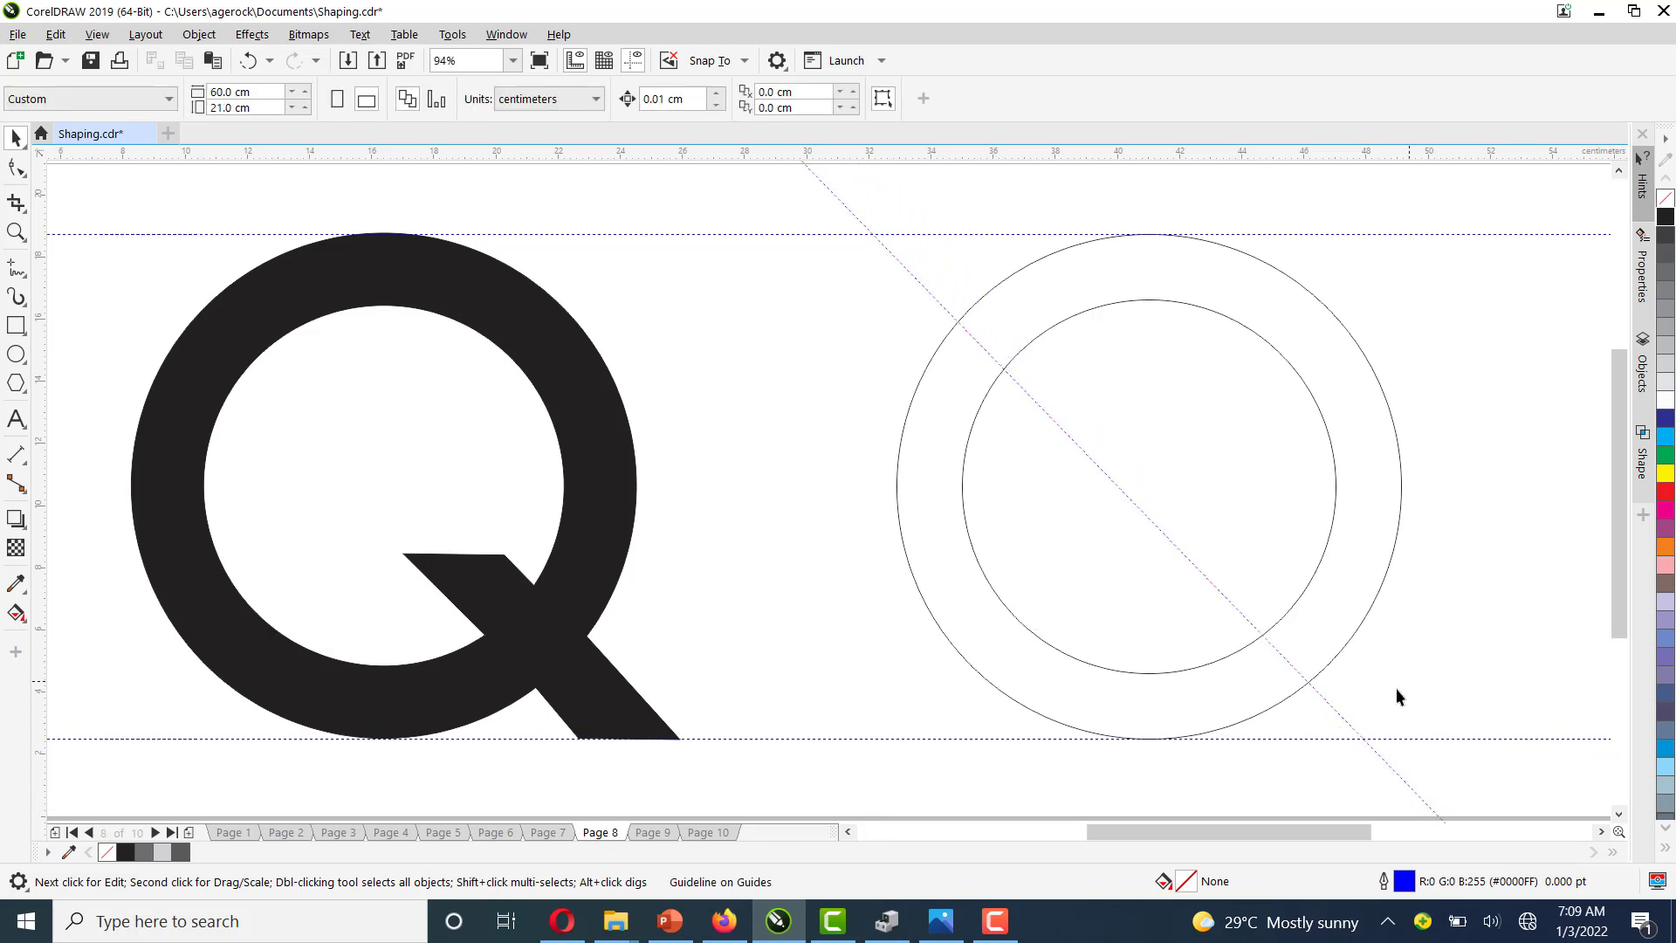
click(1343, 718)
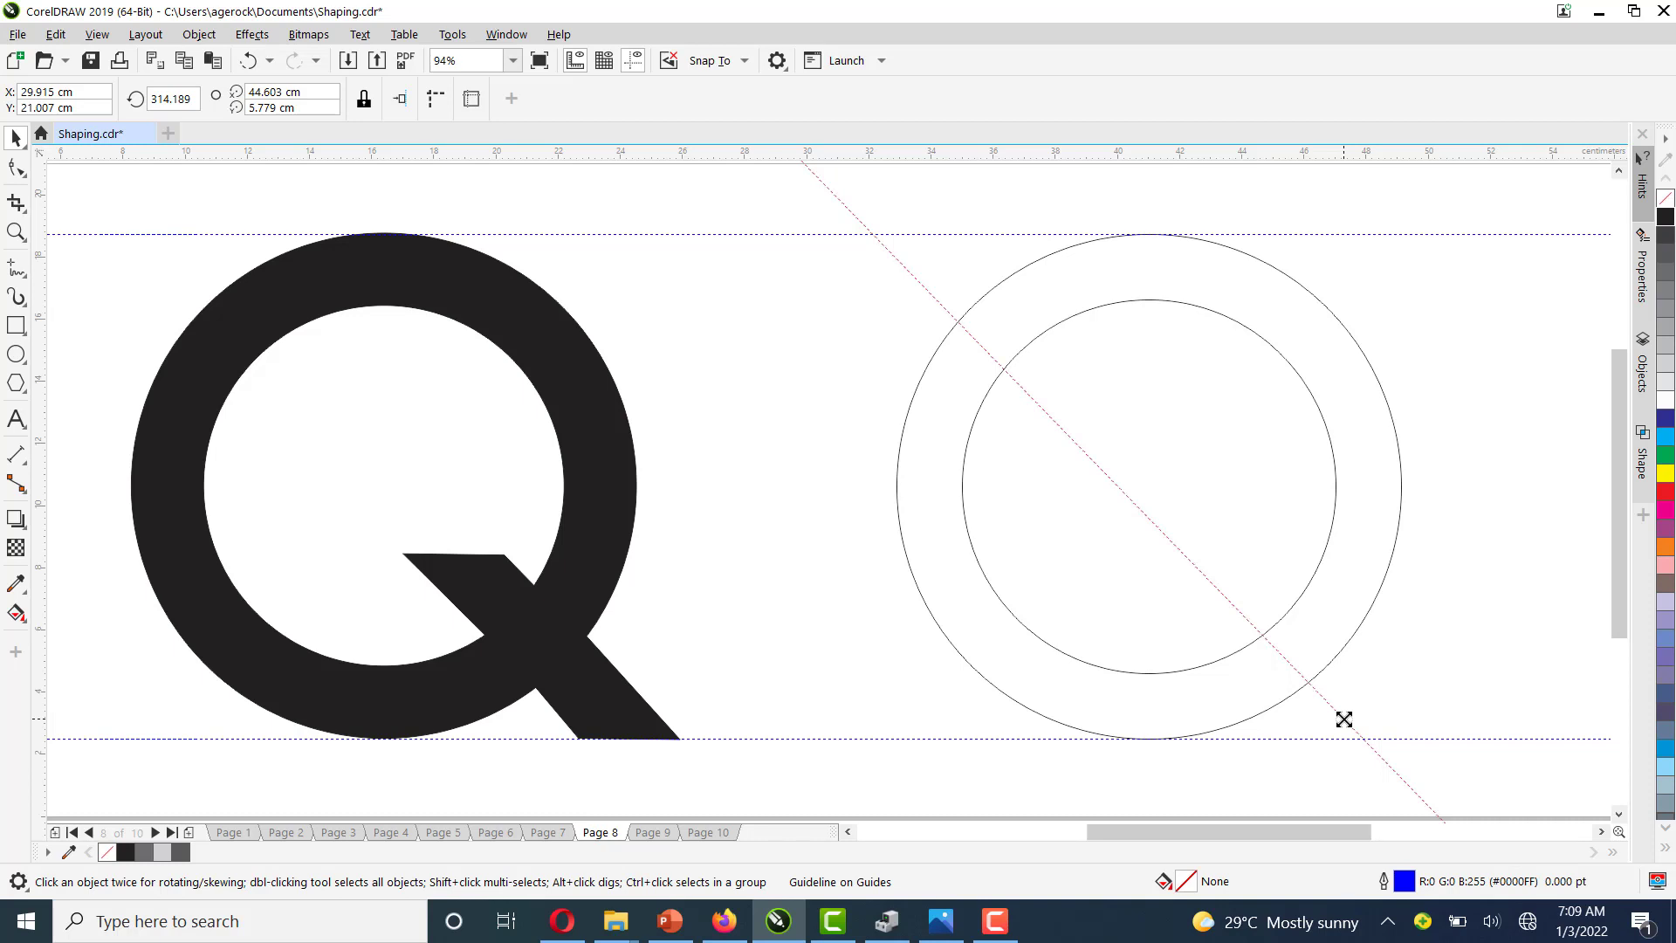
drag(1344, 719, 1428, 700)
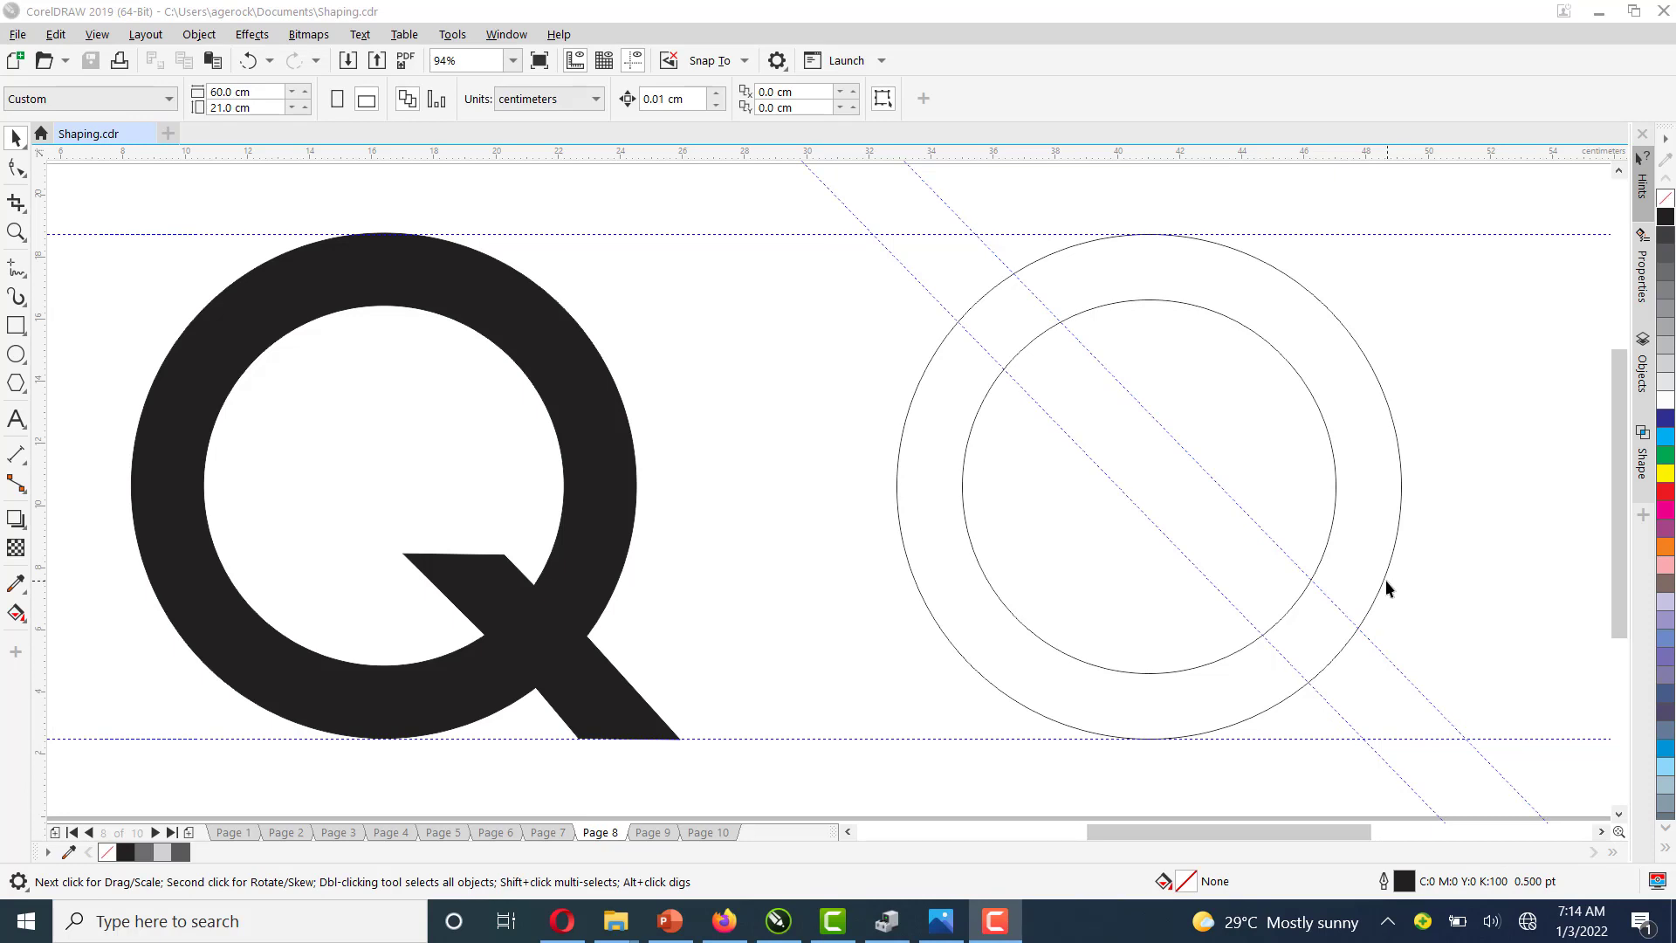
Select the inner circle and convert it to curves
click(1385, 579)
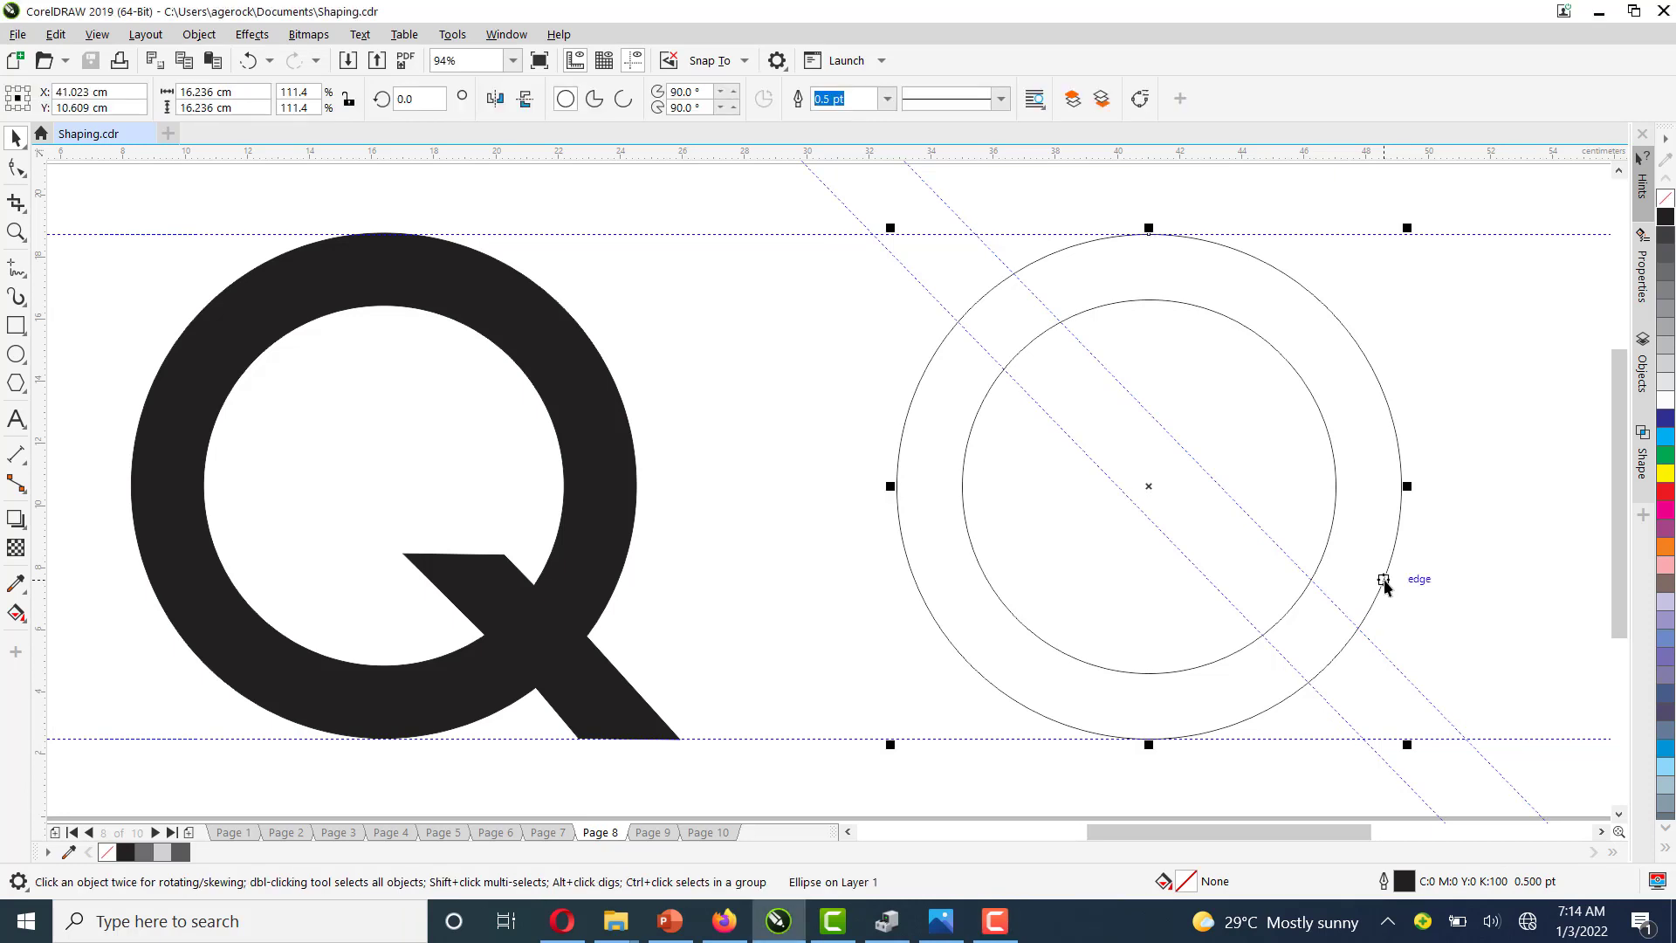
click(1321, 553)
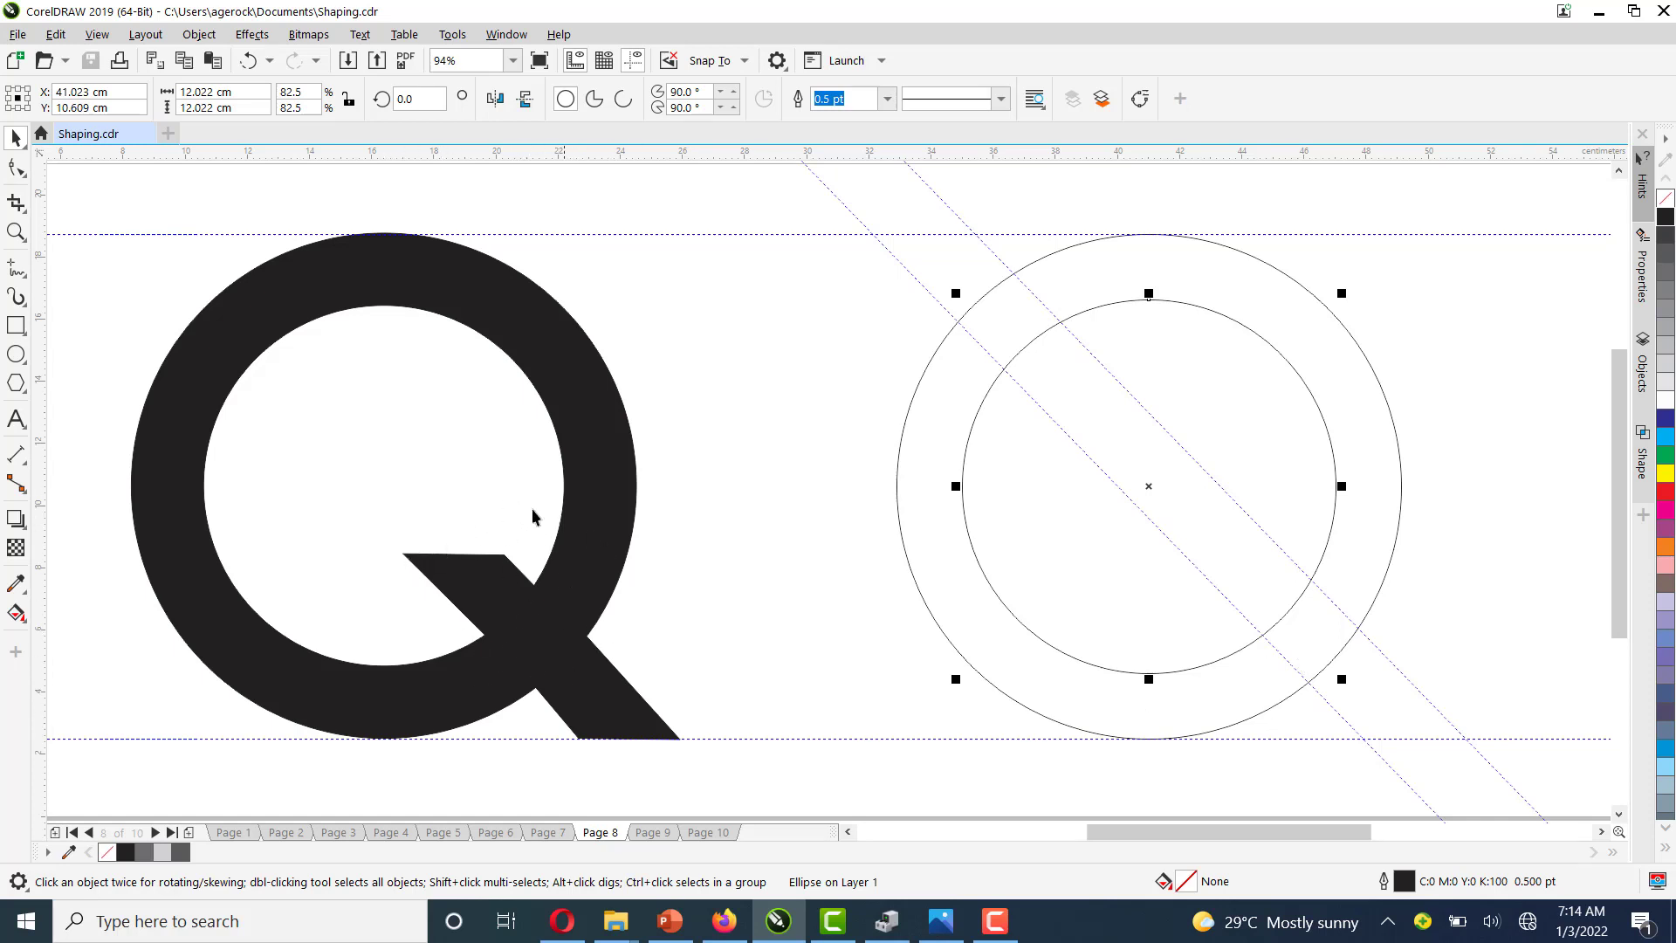
click(1402, 534)
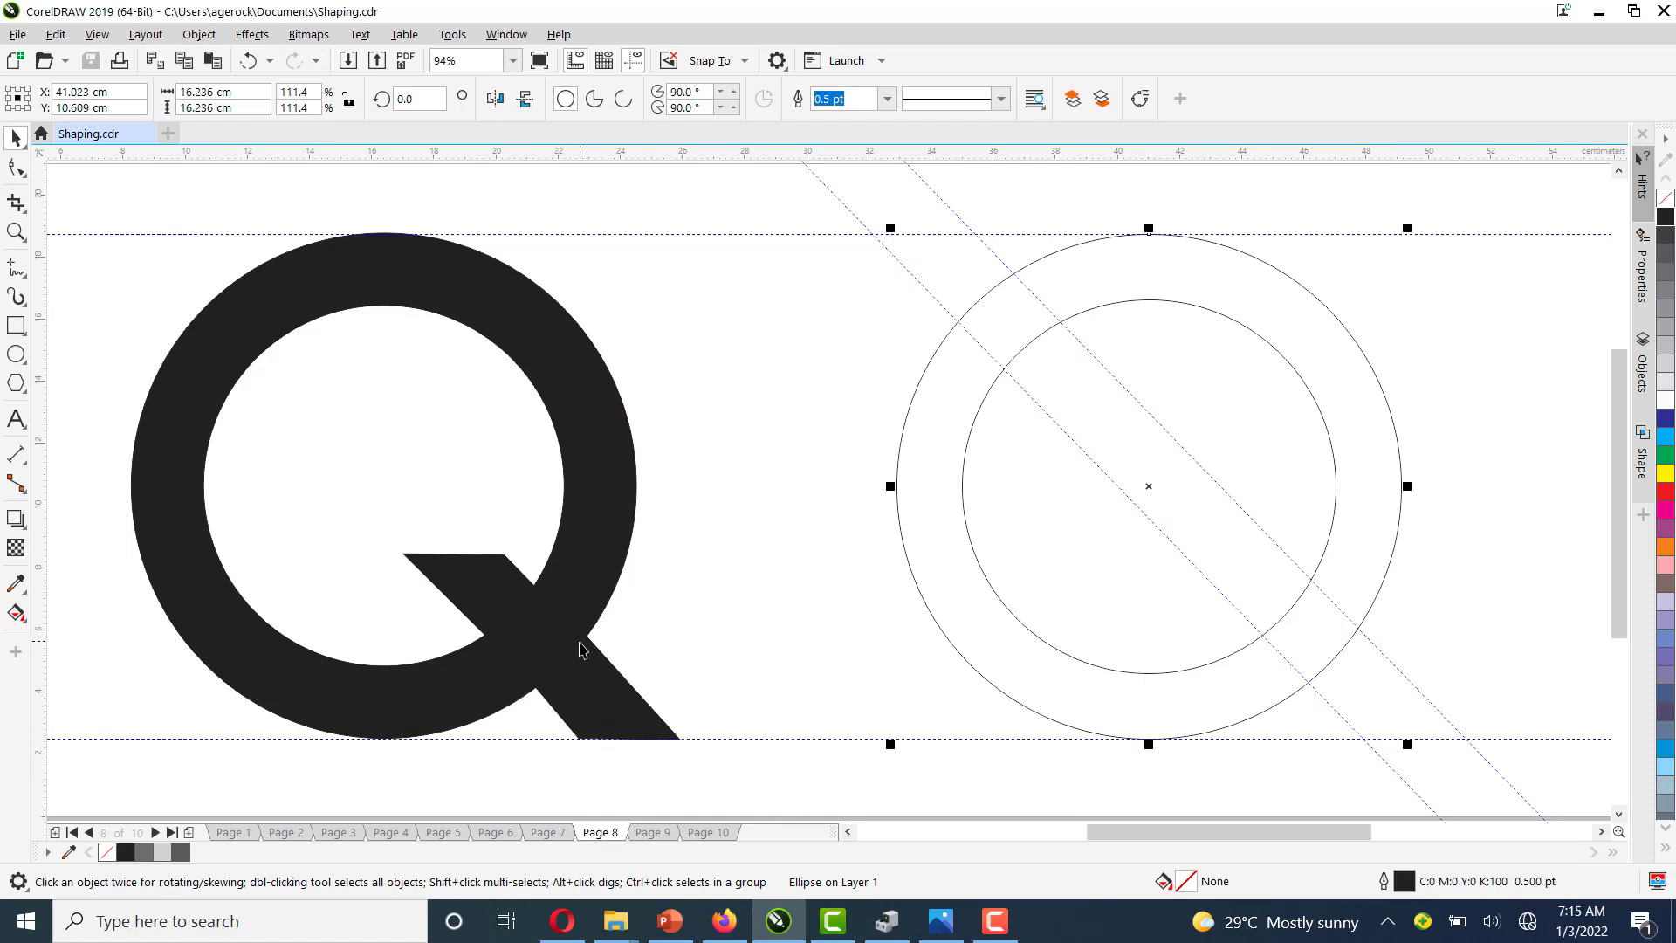
click(1509, 549)
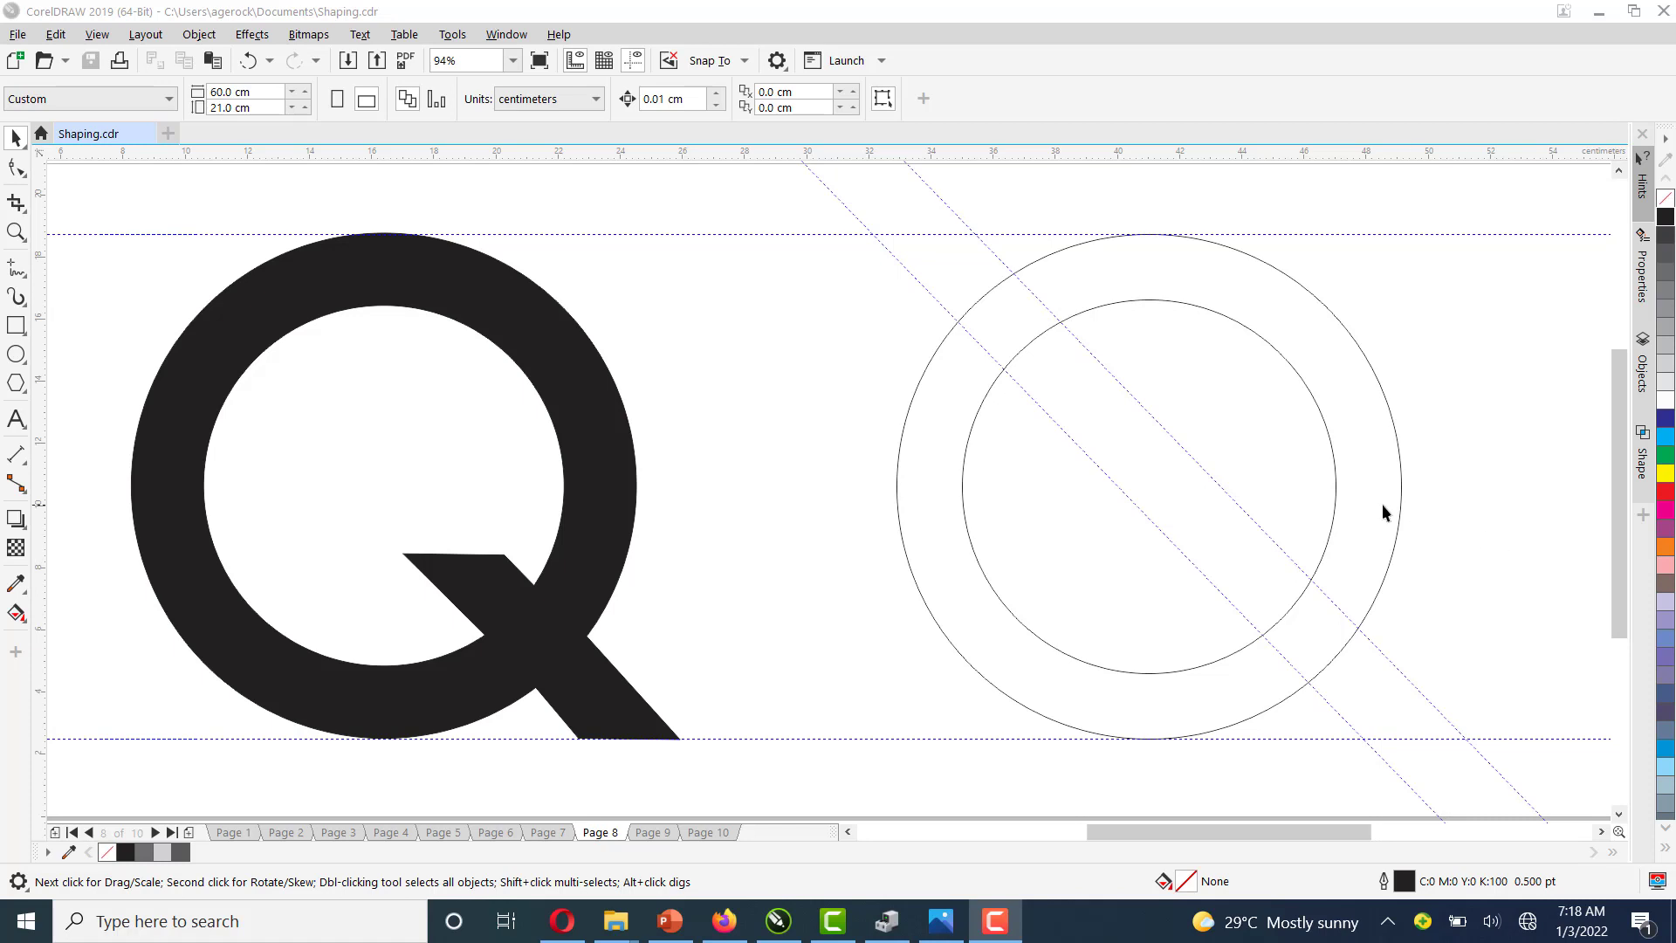
click(1336, 520)
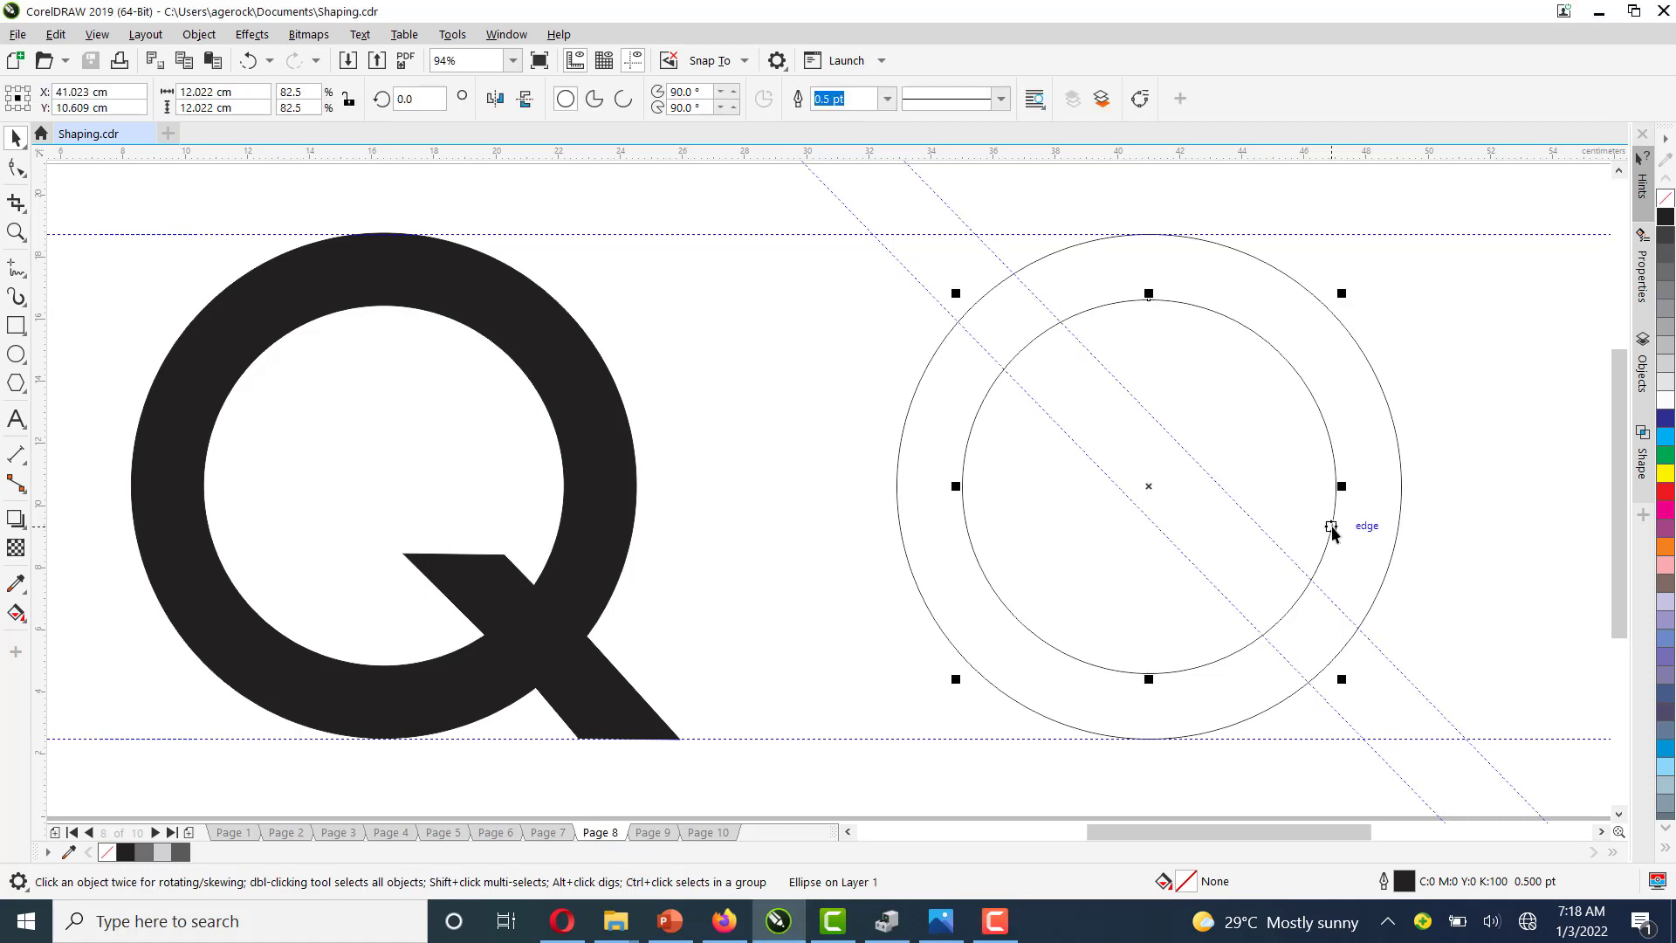
click(1139, 99)
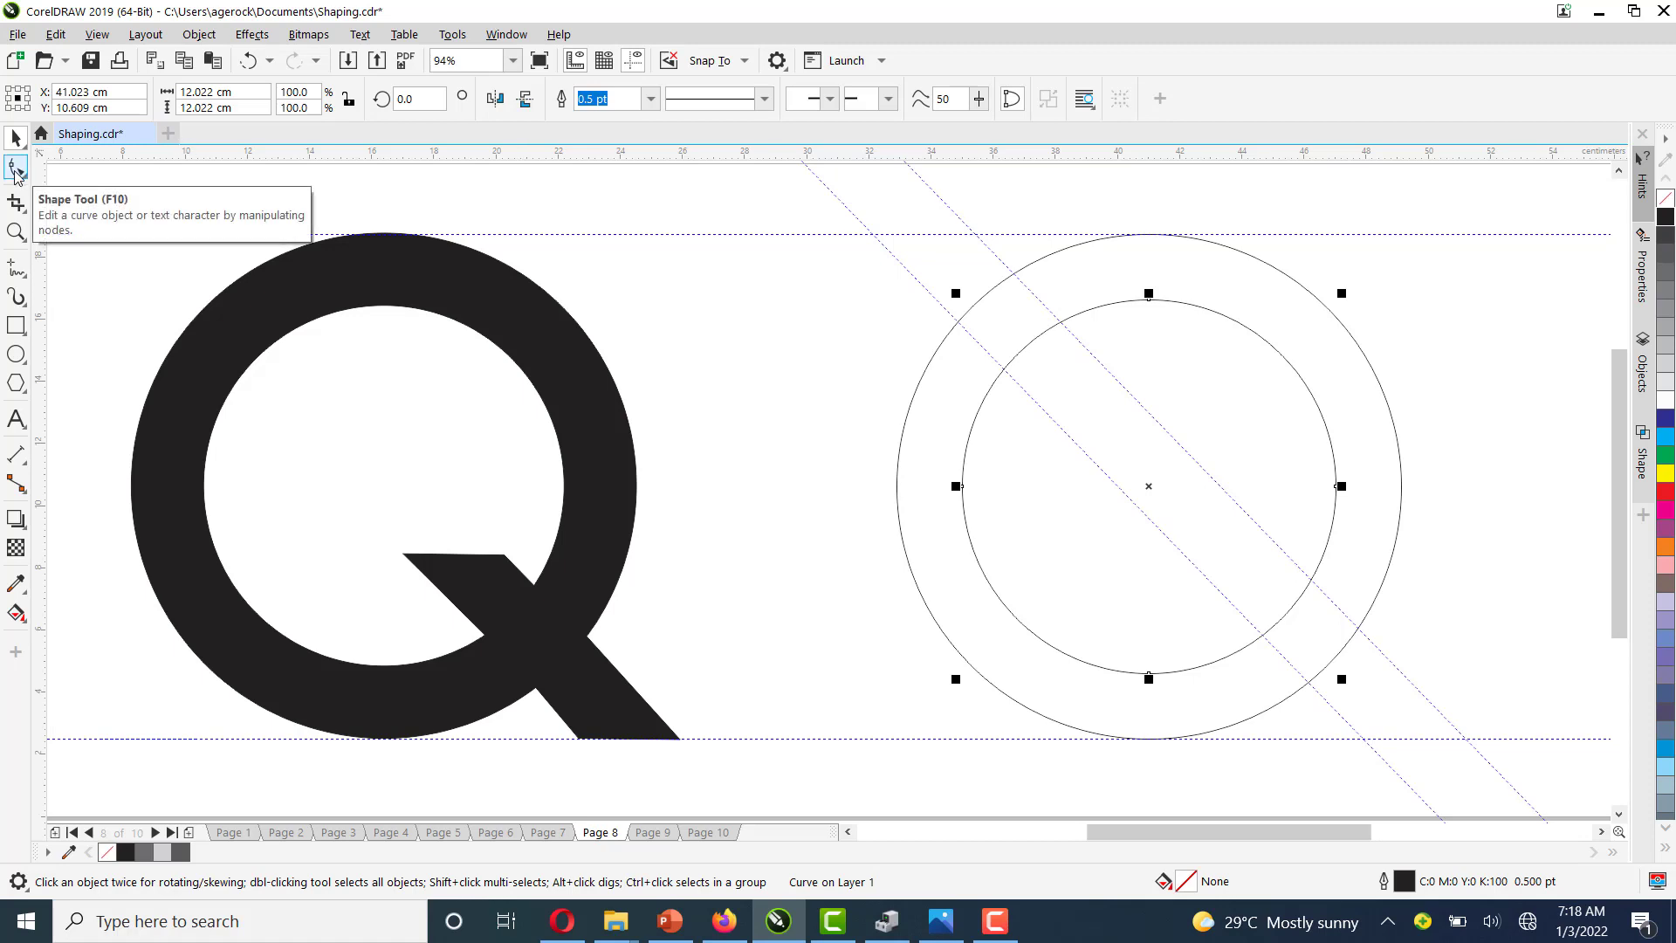
With the Shape tool, add nodes where both guidelines cross the inner circle and make them cusp nodes
click(15, 168)
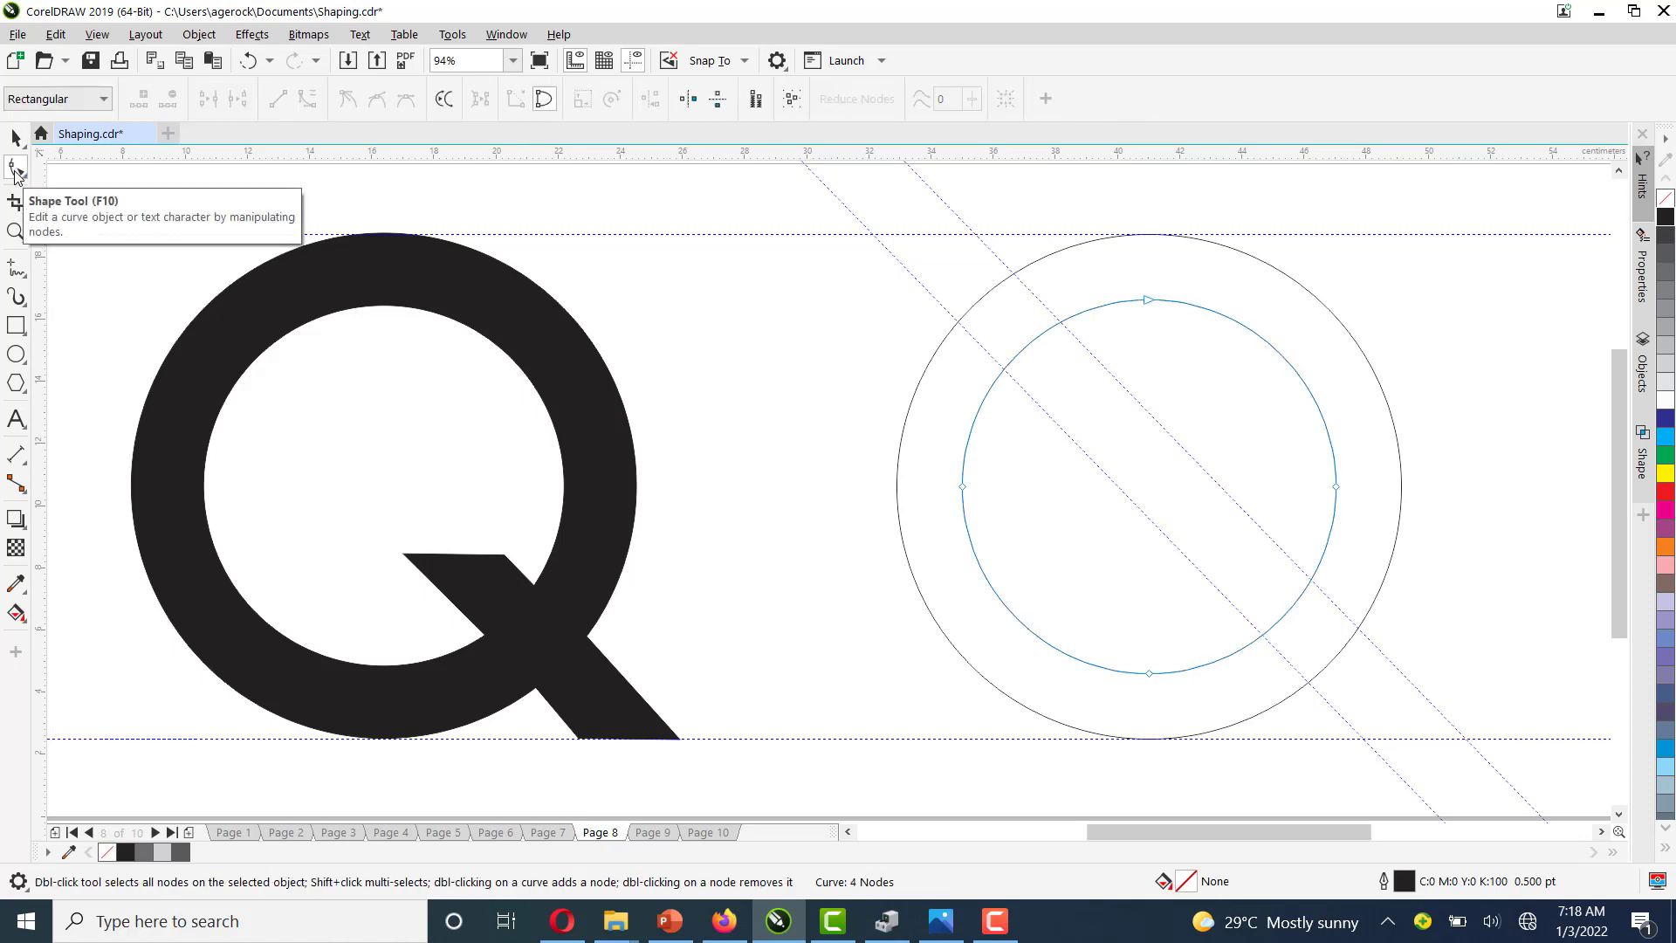
double_click(1311, 577)
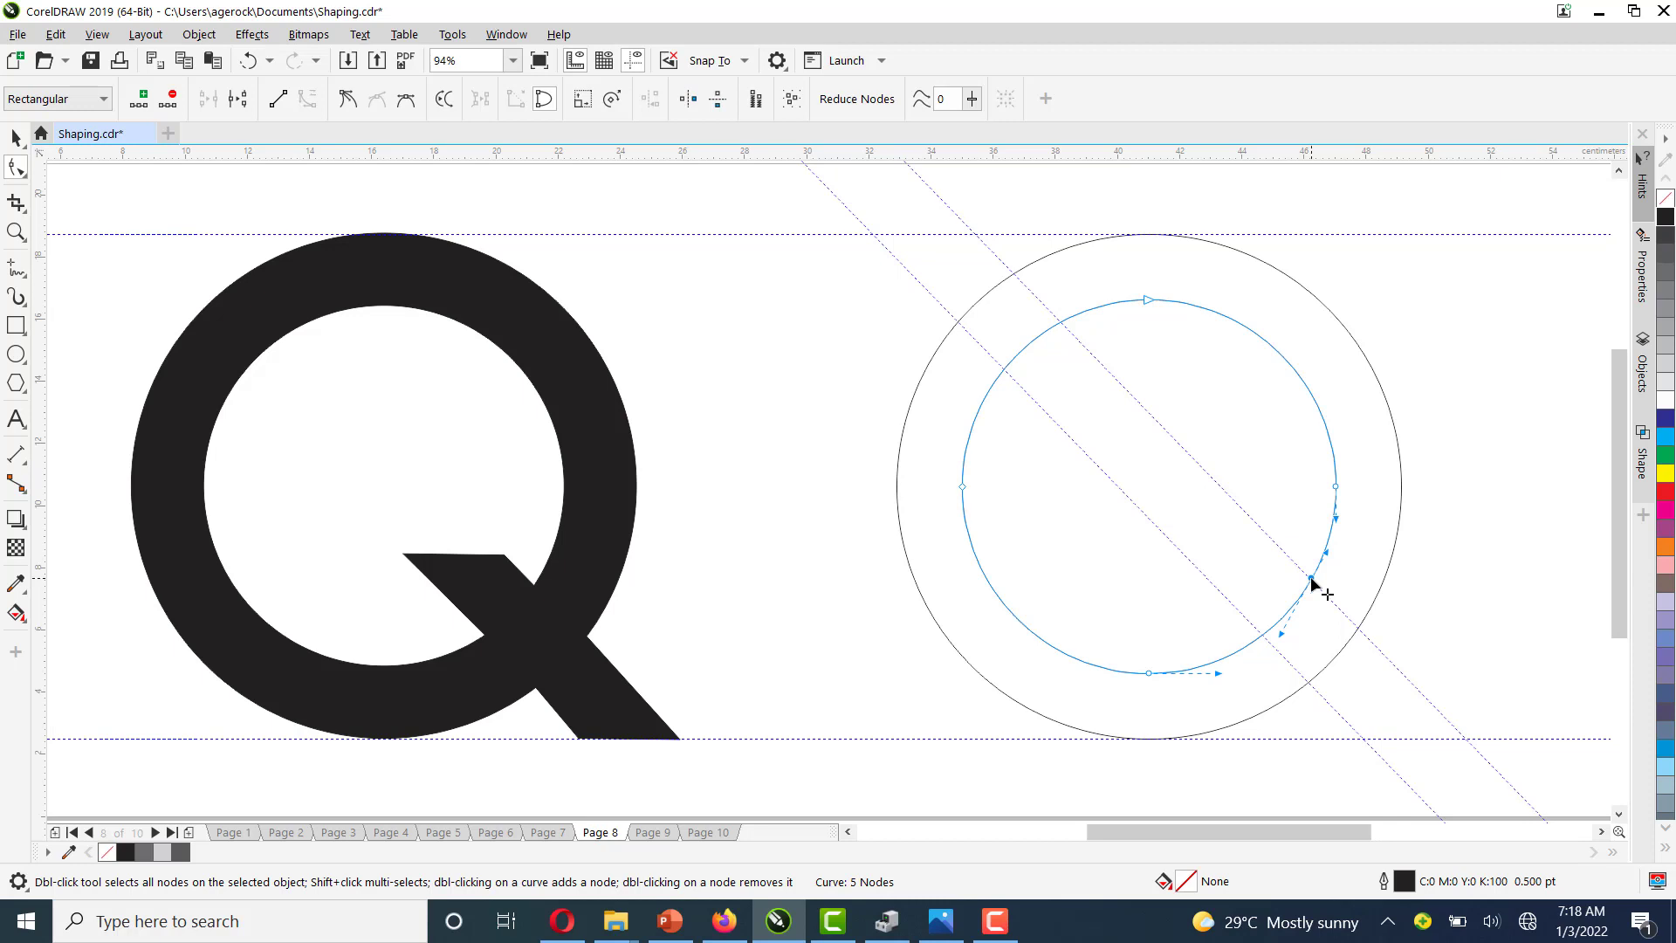
double_click(1263, 633)
right_click(1311, 576)
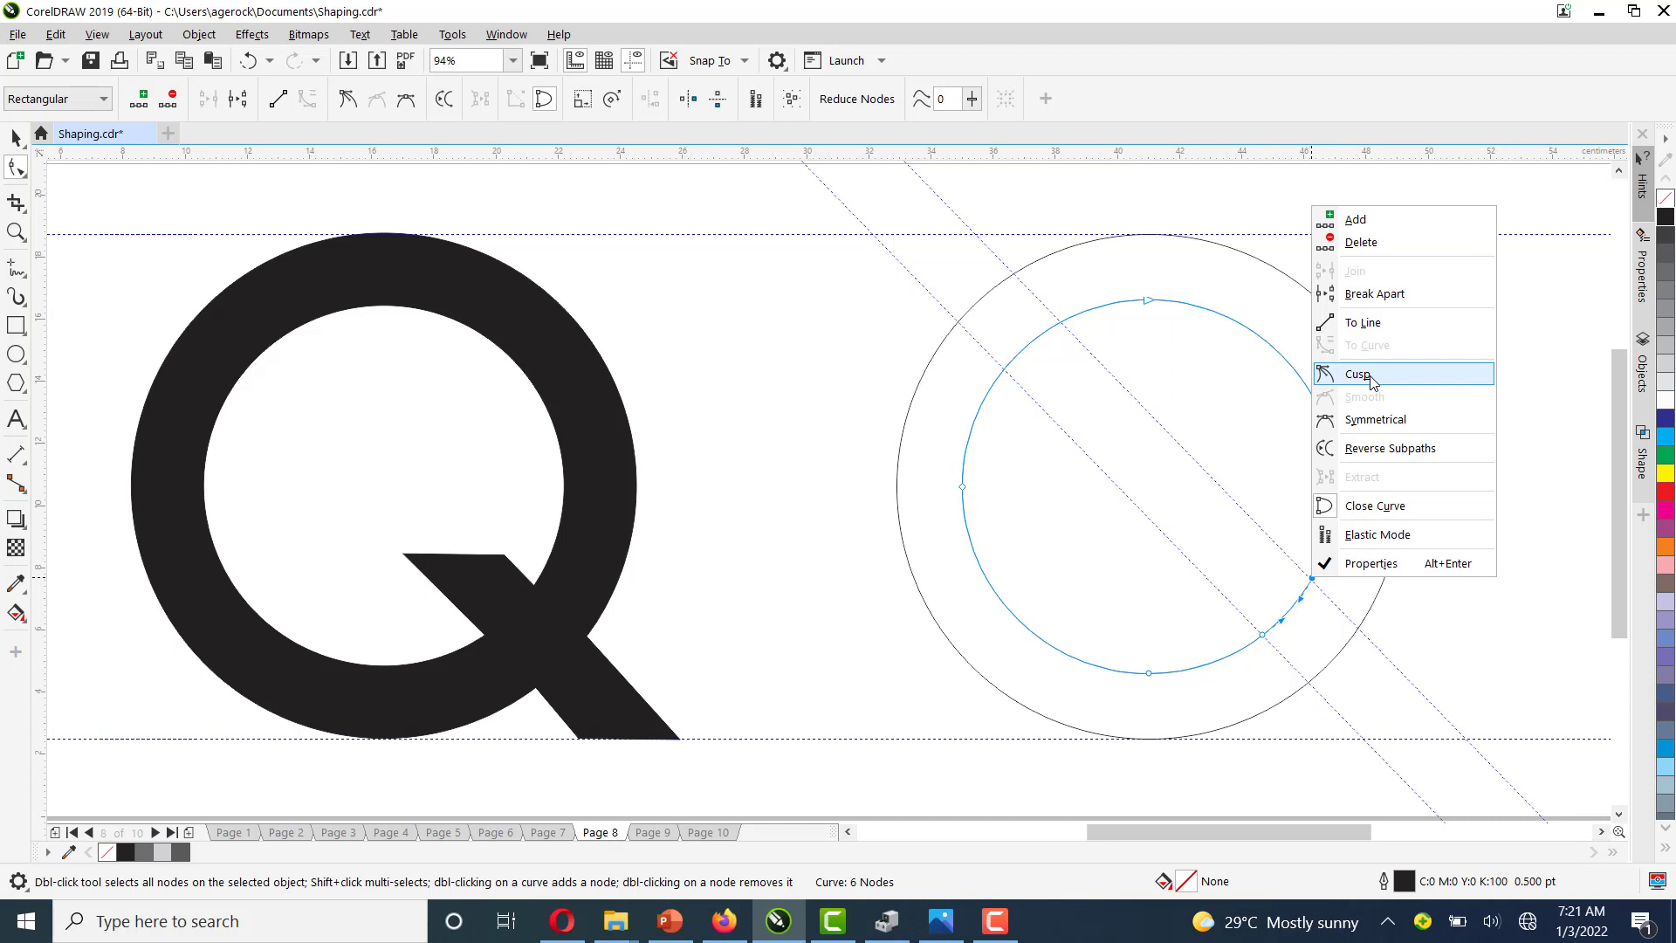
click(1369, 378)
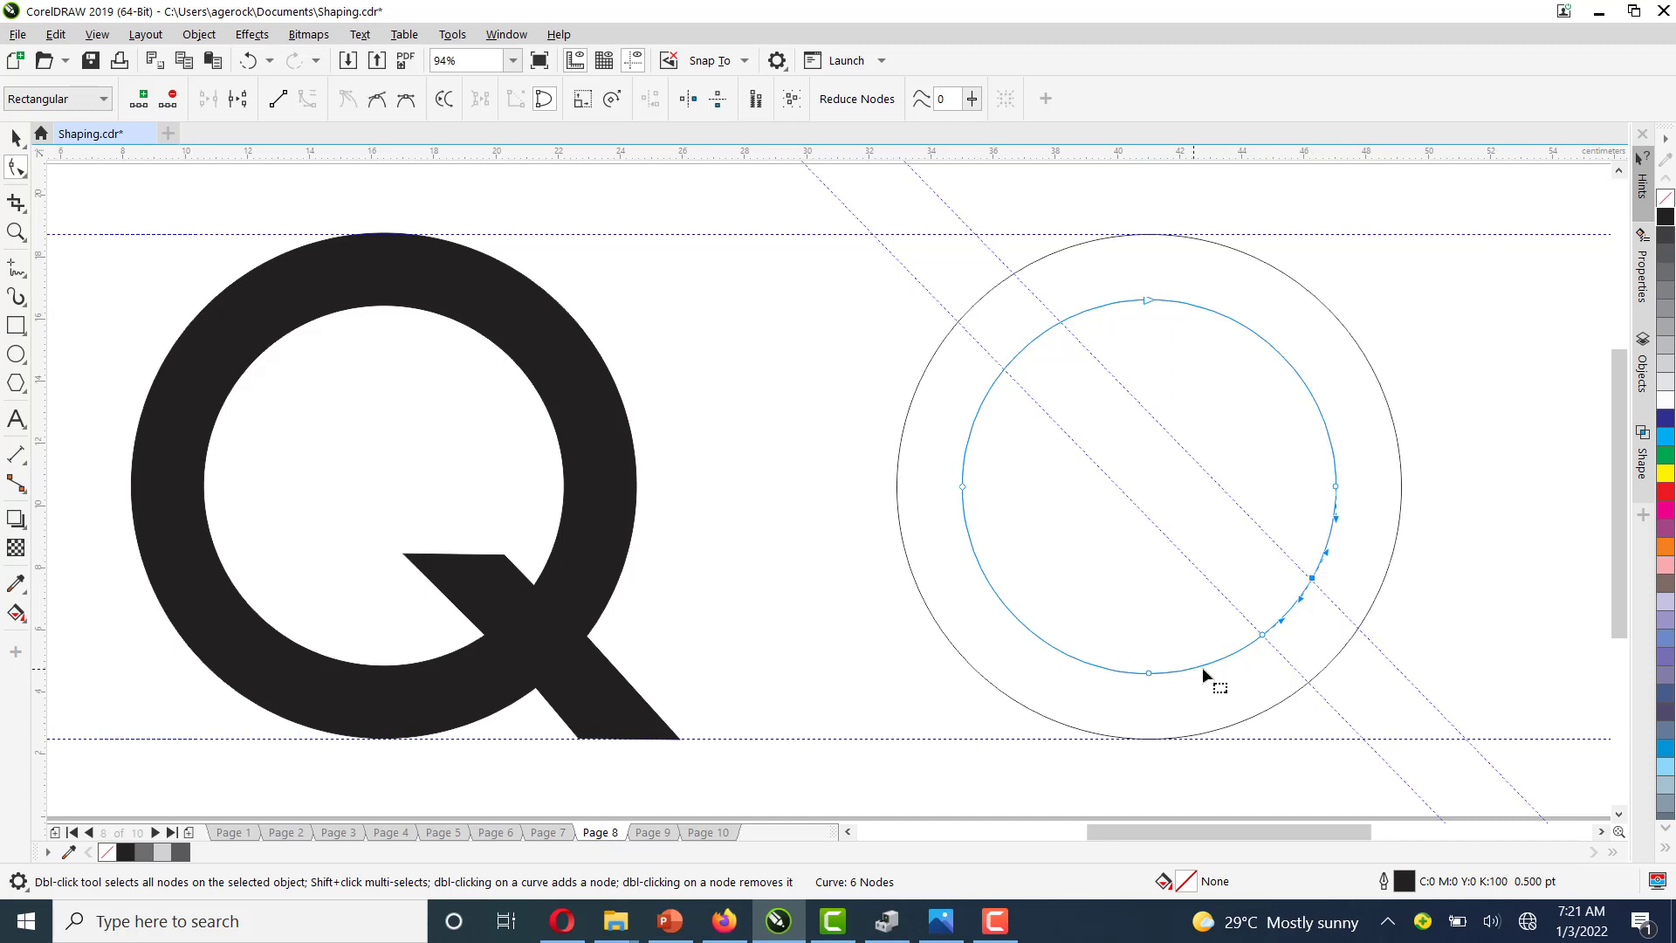
right_click(1262, 636)
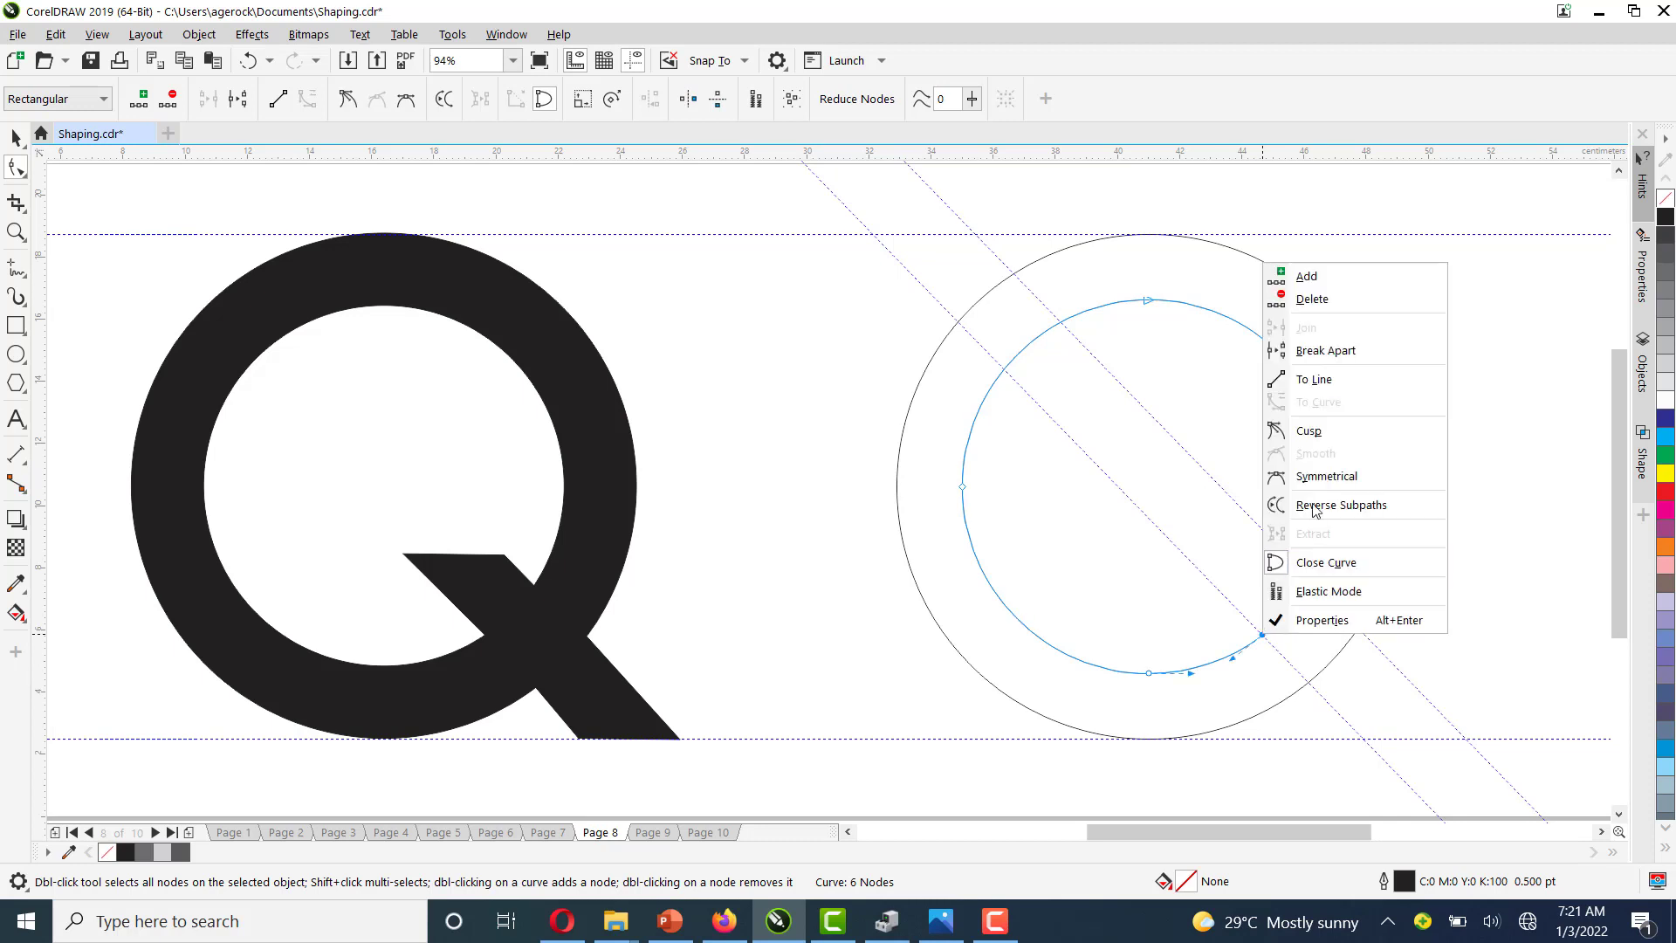
click(1309, 431)
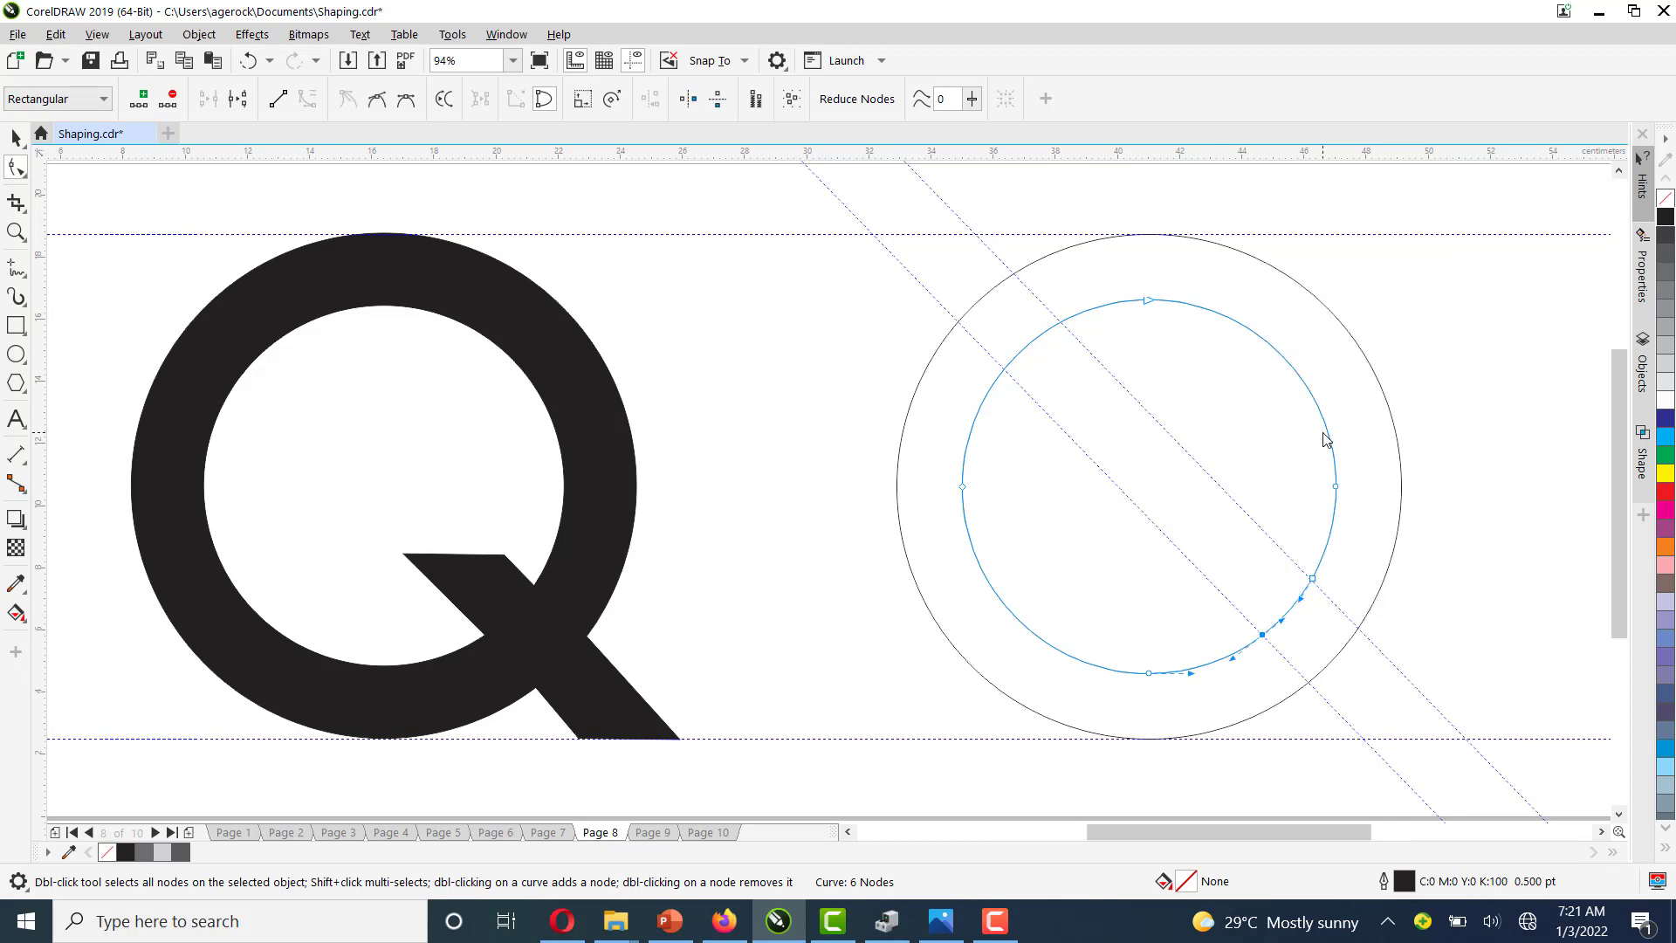
Convert the inner circle's arc between the two new nodes into a straight line
click(1285, 615)
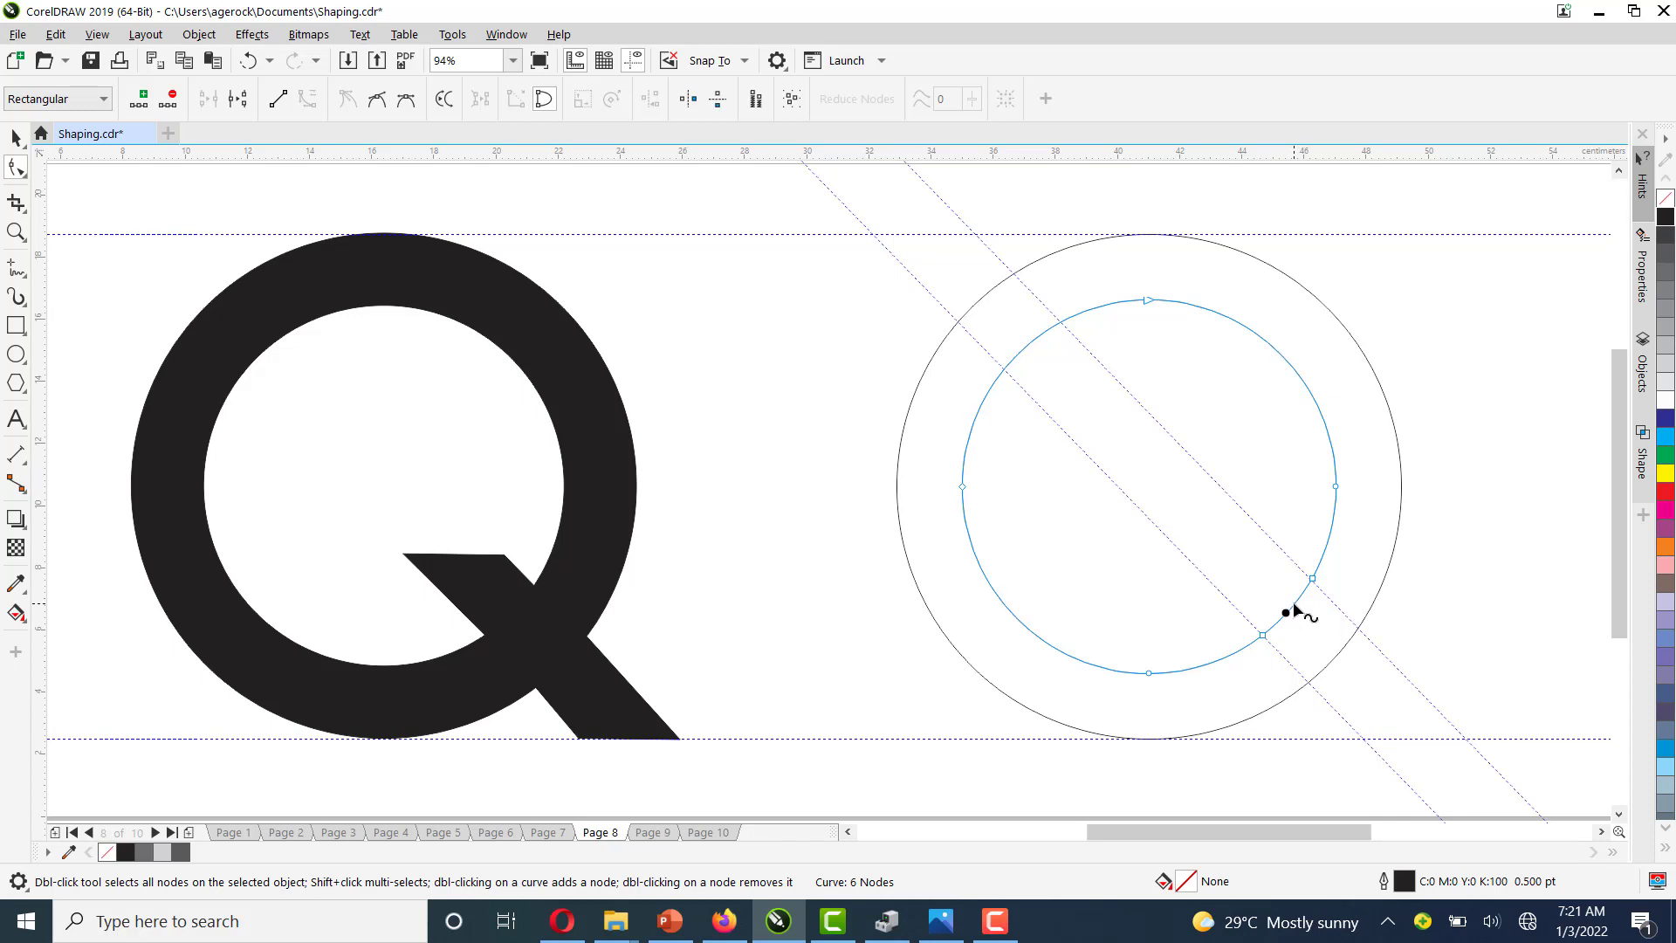
right_click(1294, 604)
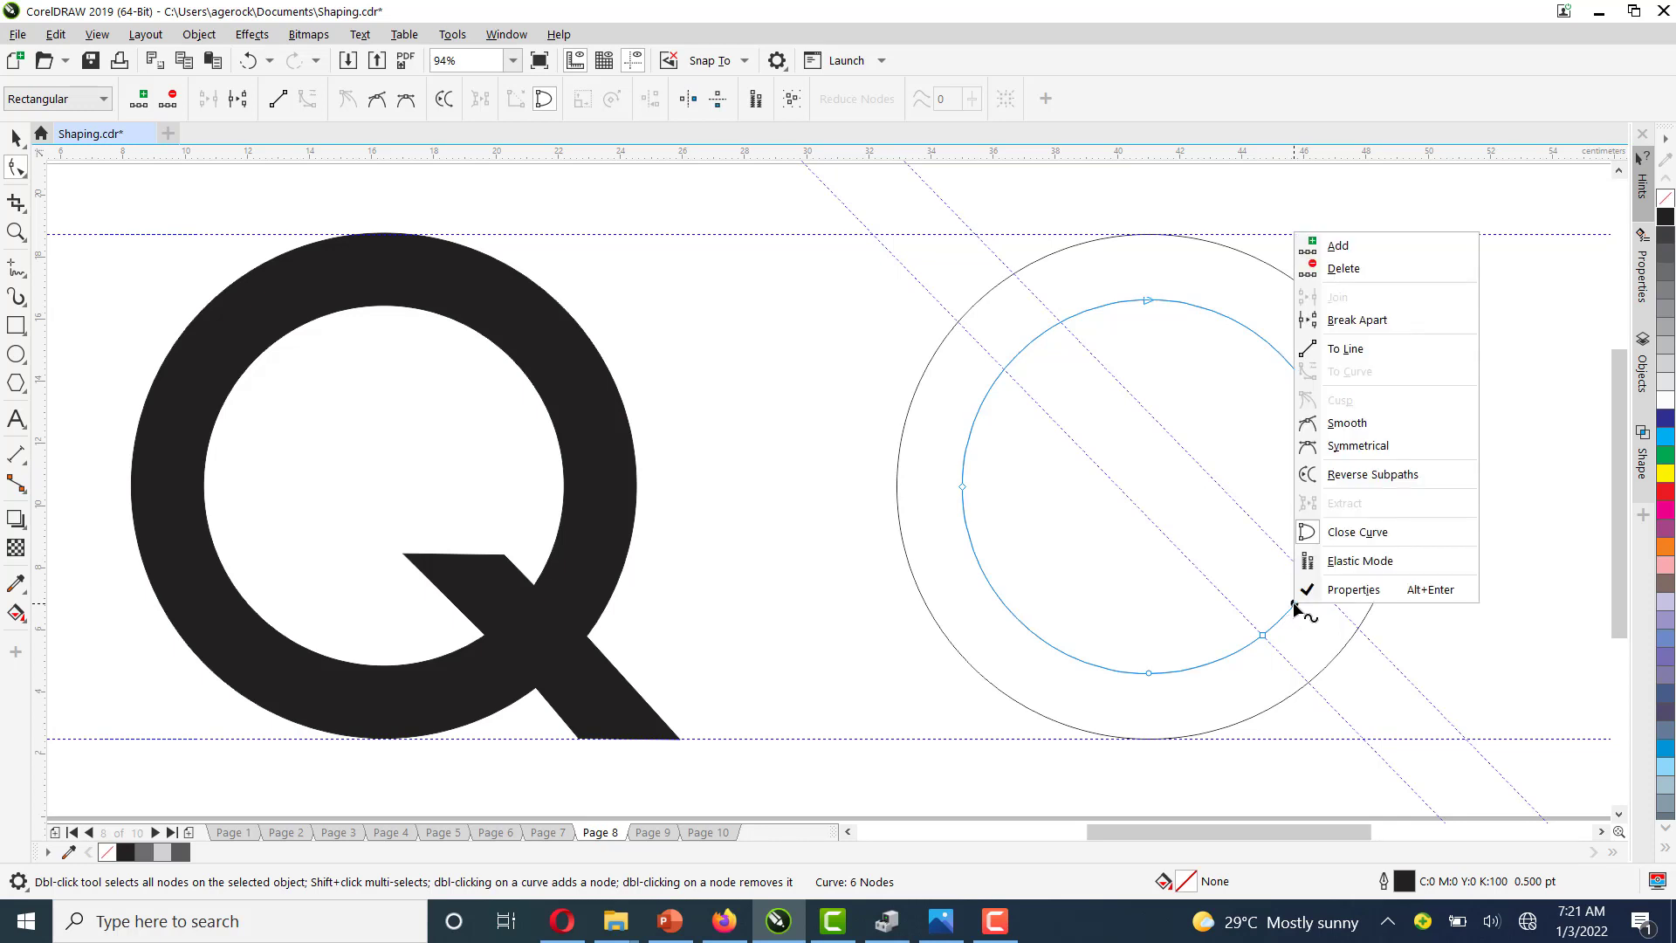
click(1375, 358)
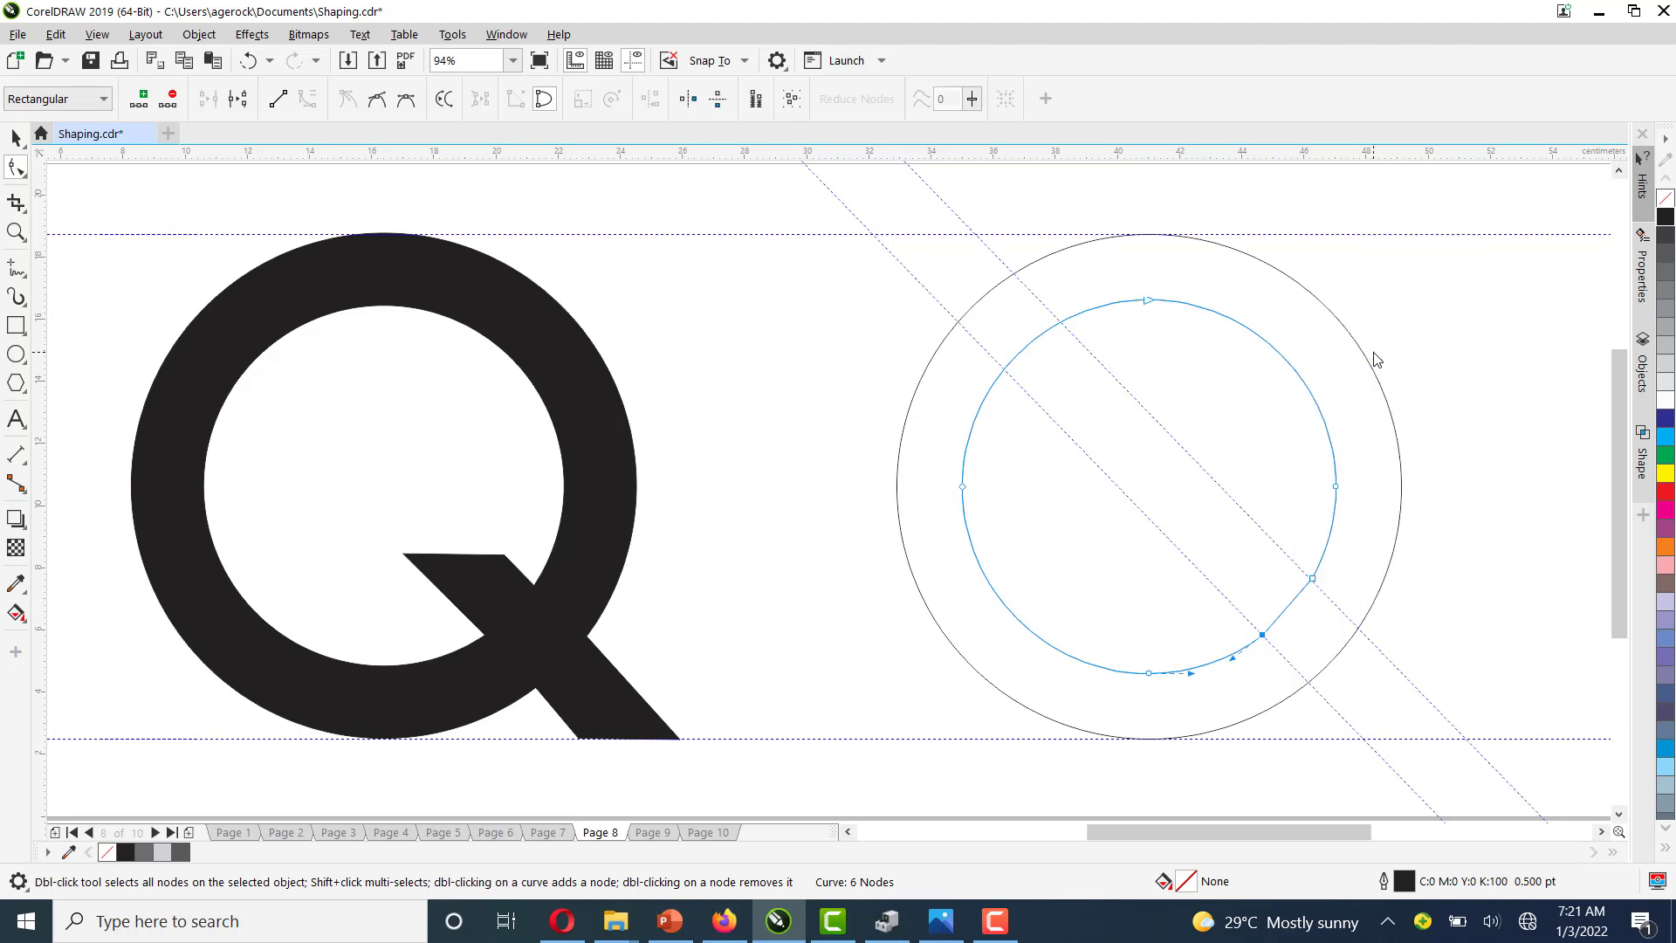
Add nodes on that straight segment and pull them inward to cut a notch toward the inner circle's centre
double_click(1281, 613)
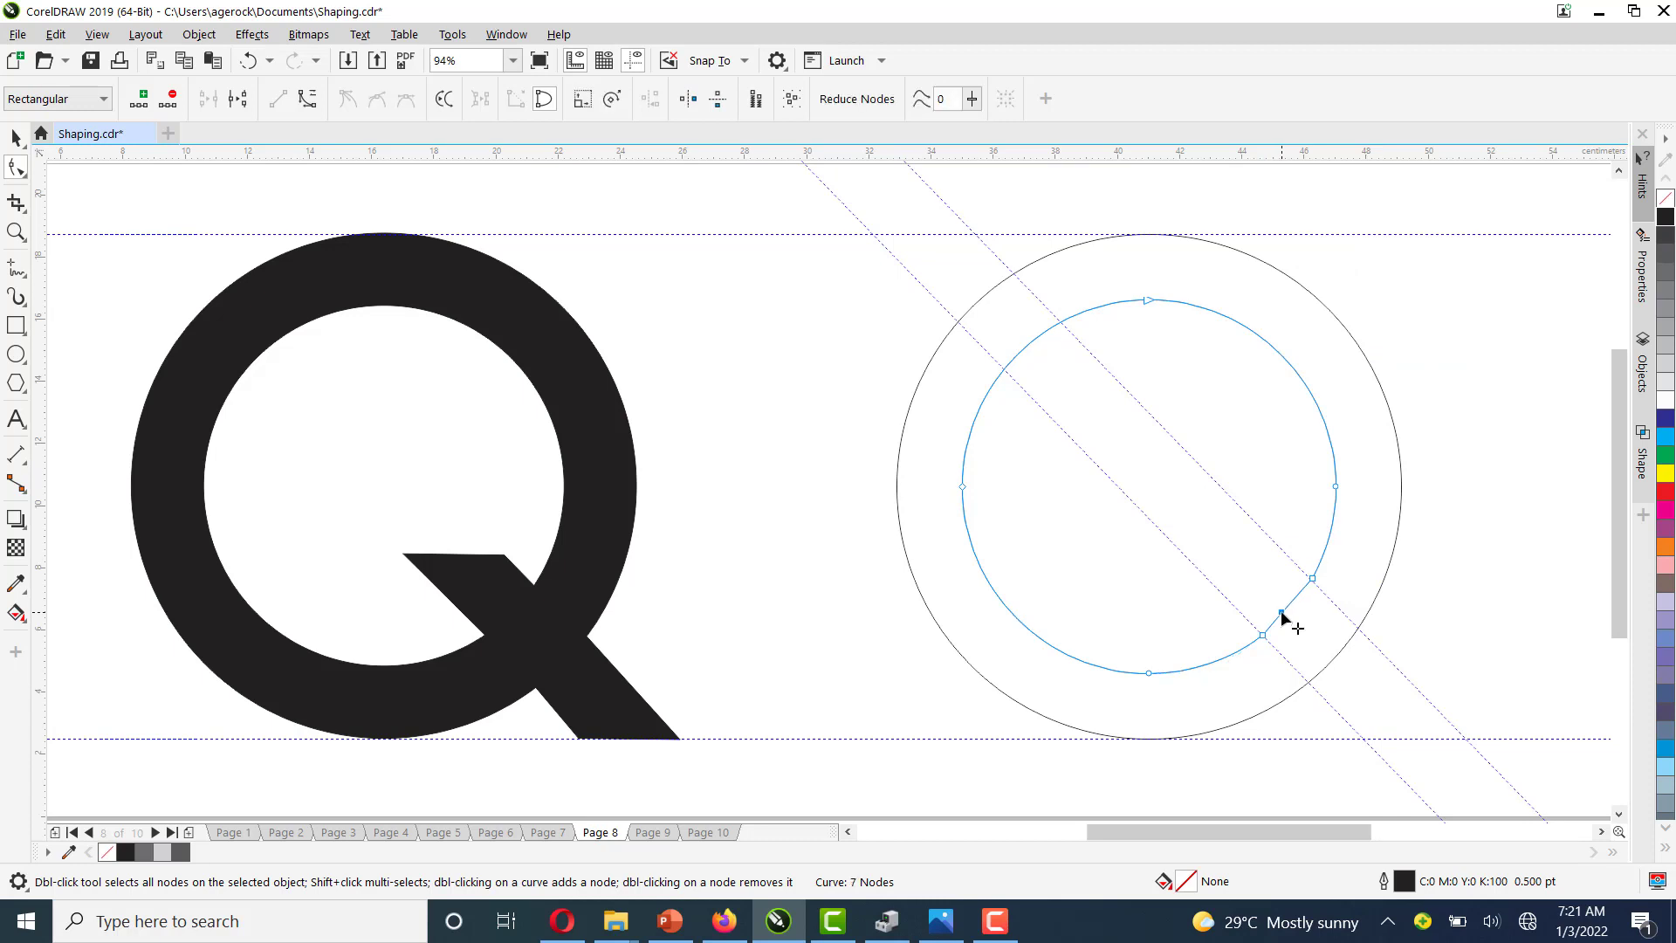
drag(1203, 572, 1172, 543)
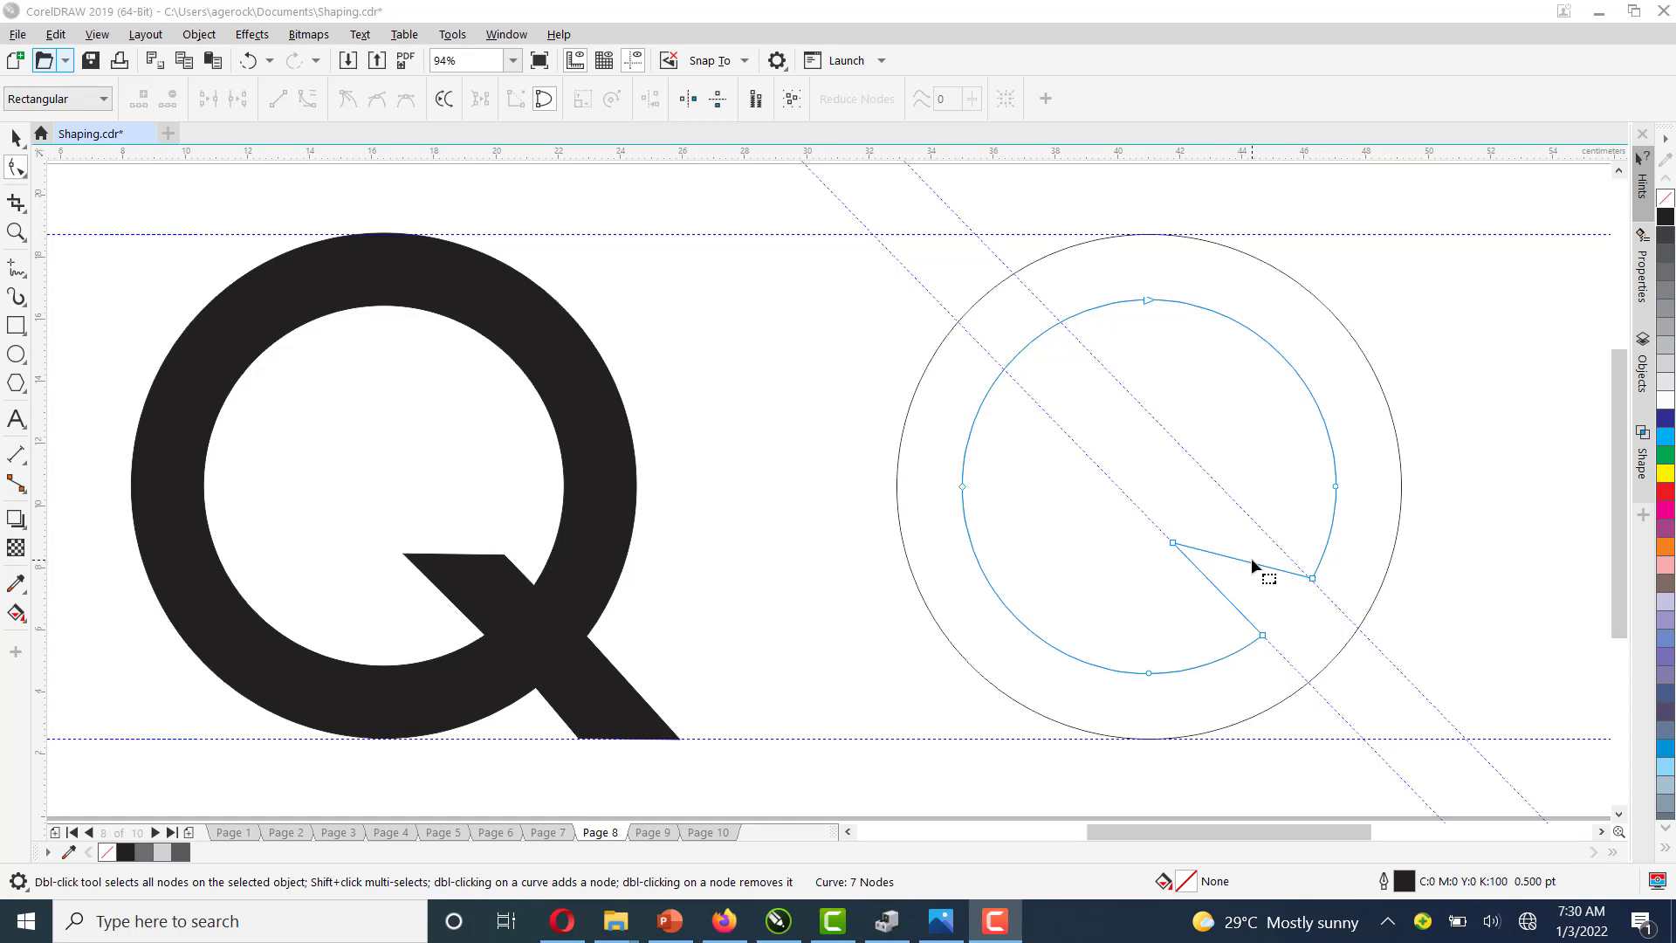
double_click(1252, 564)
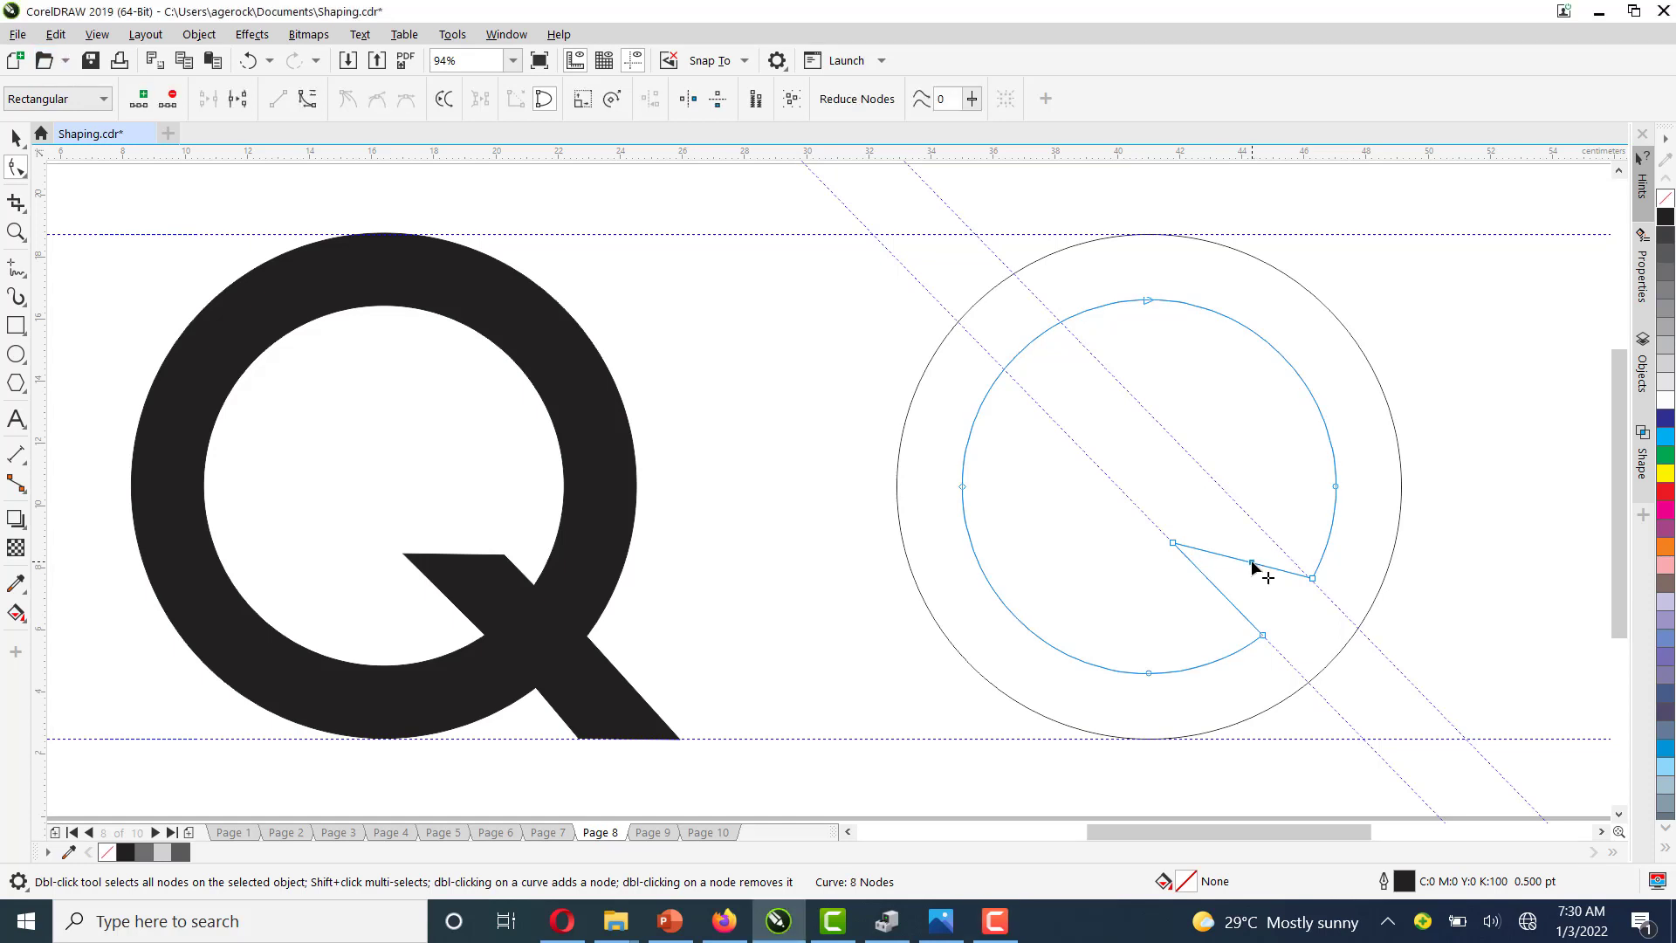
mouse_move(1254, 566)
mouse_down()
mouse_move(1265, 532)
mouse_move(1278, 545)
mouse_up()
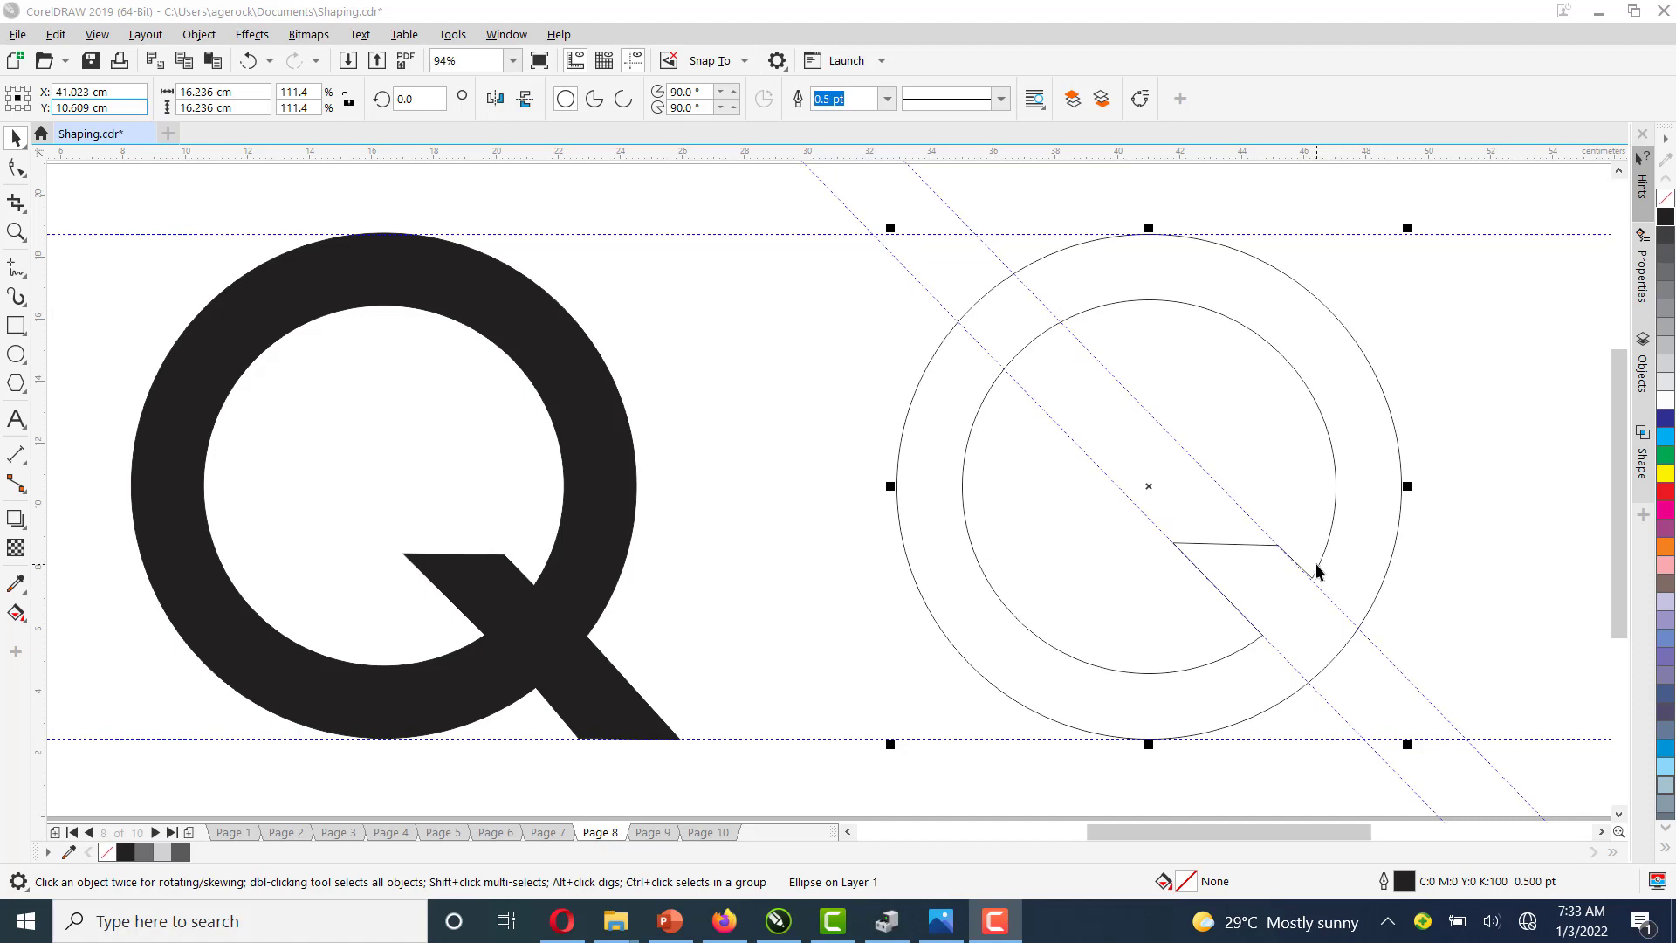
Select the outer circle and convert it to curves
click(1367, 613)
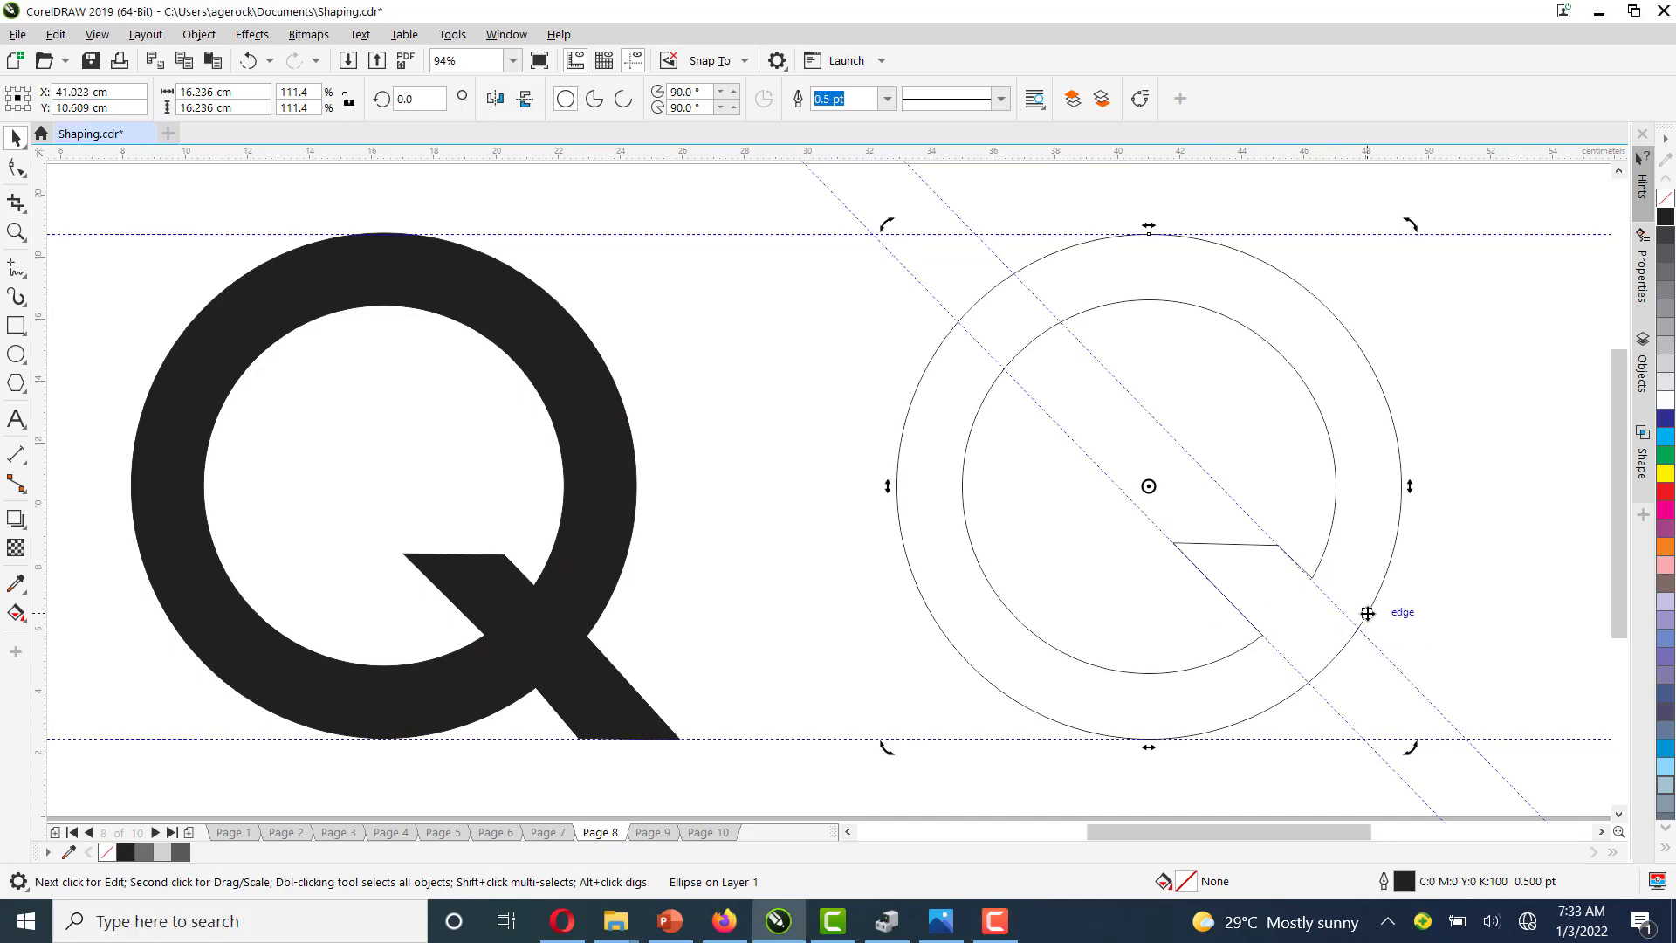
click(1510, 546)
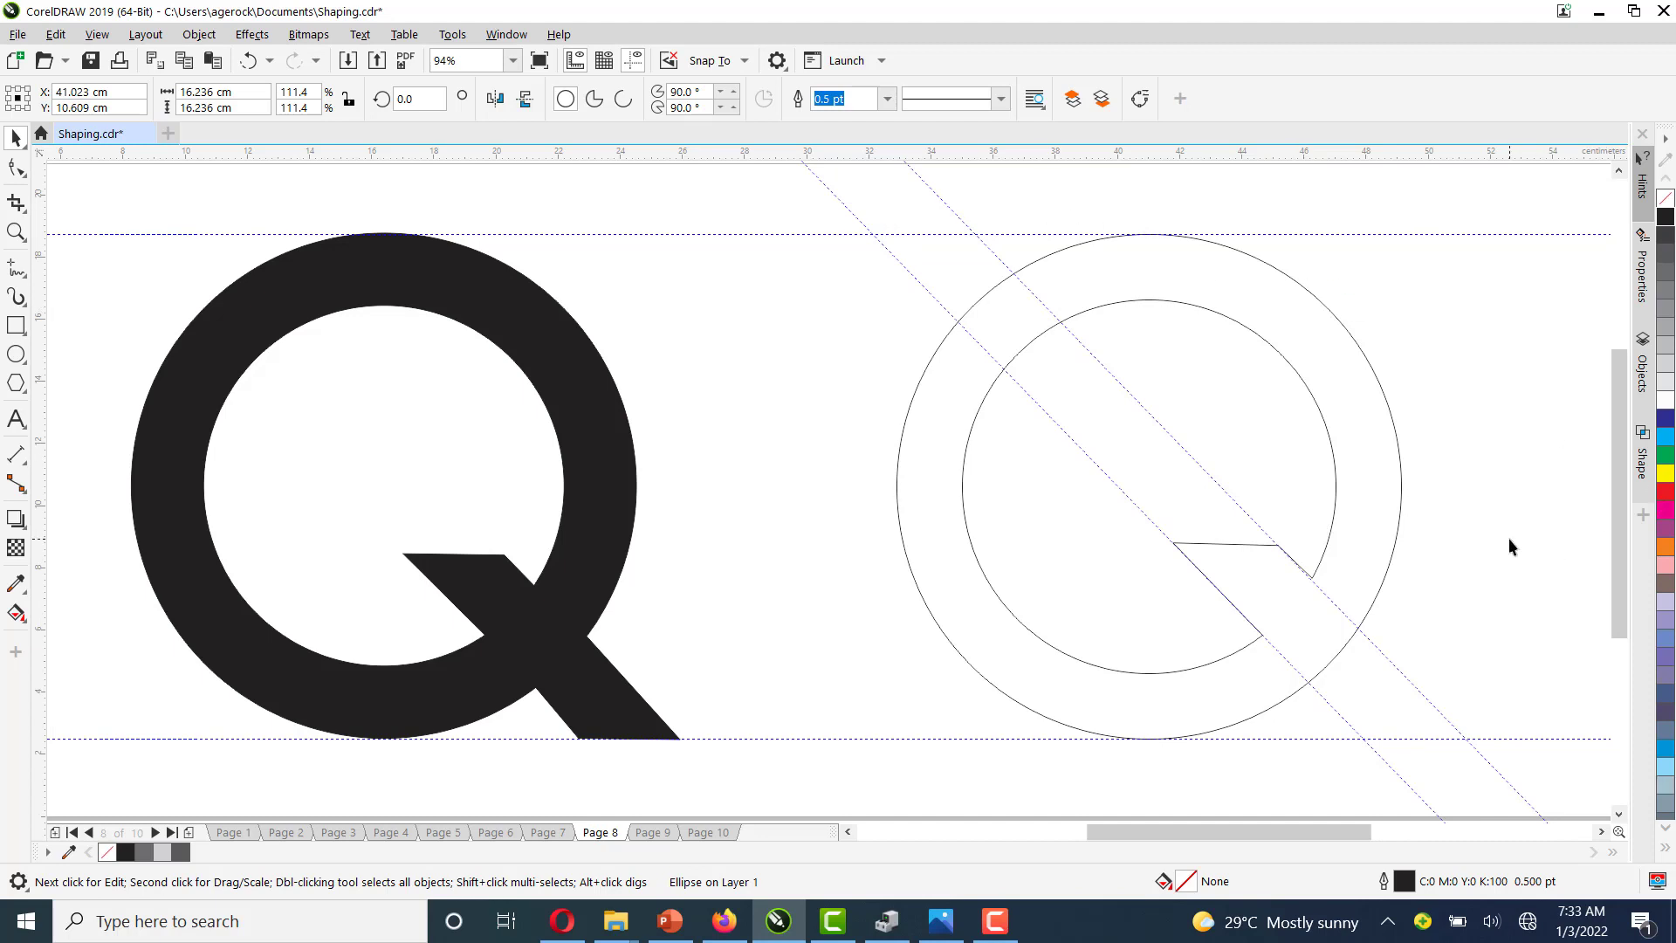
click(1389, 553)
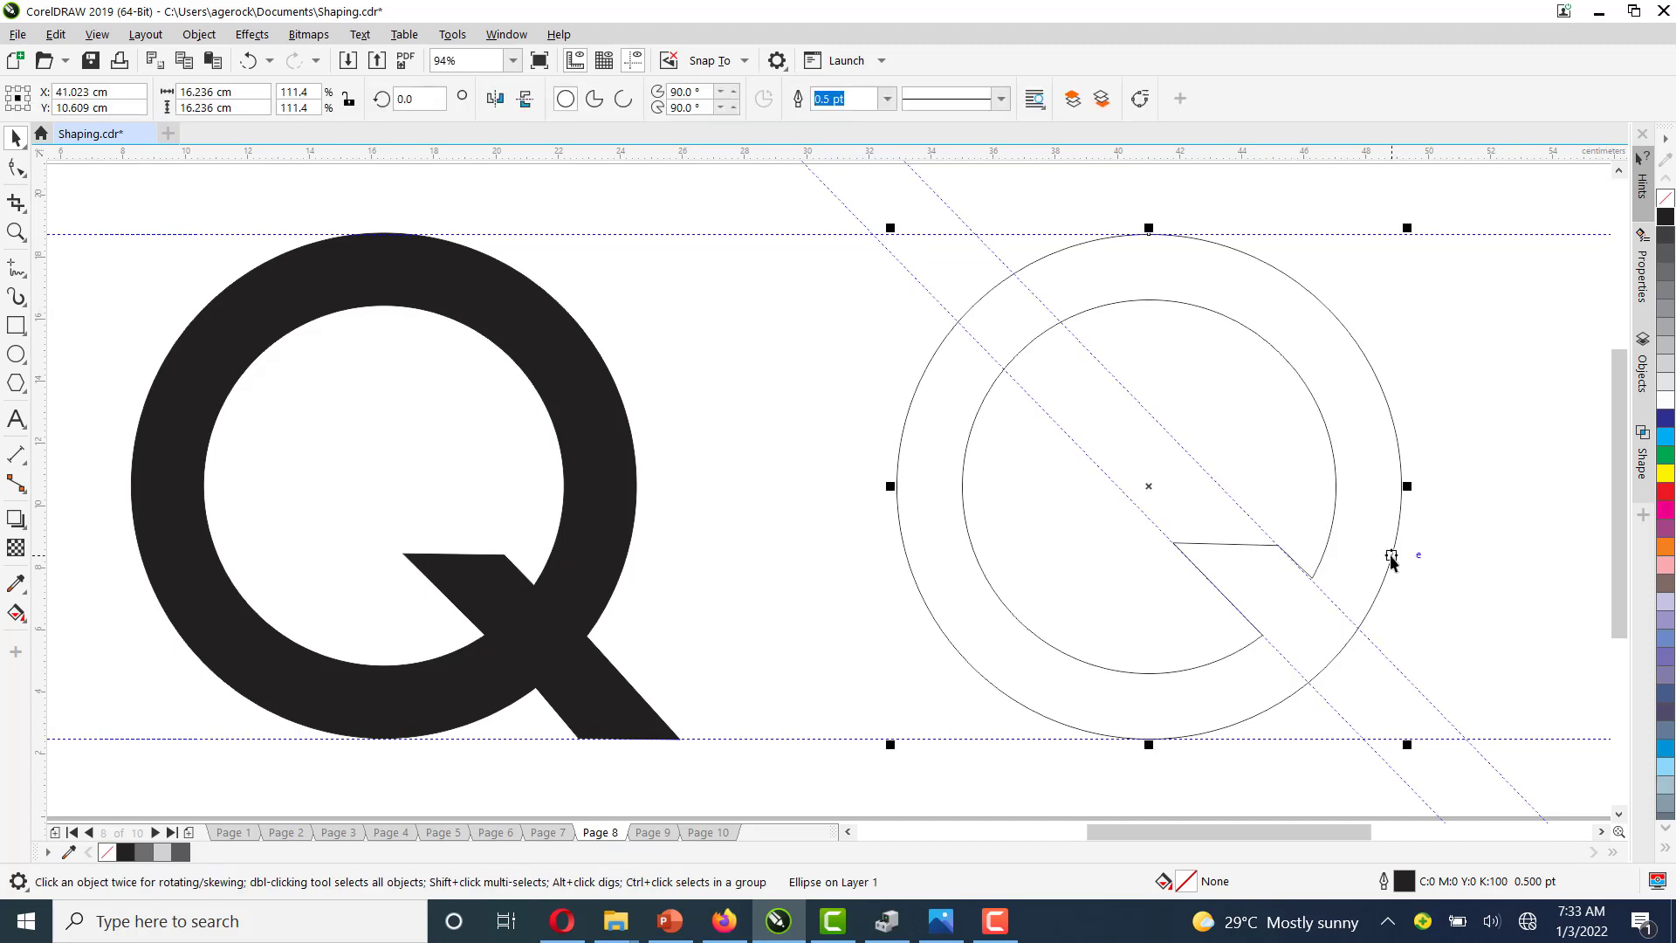
click(1139, 99)
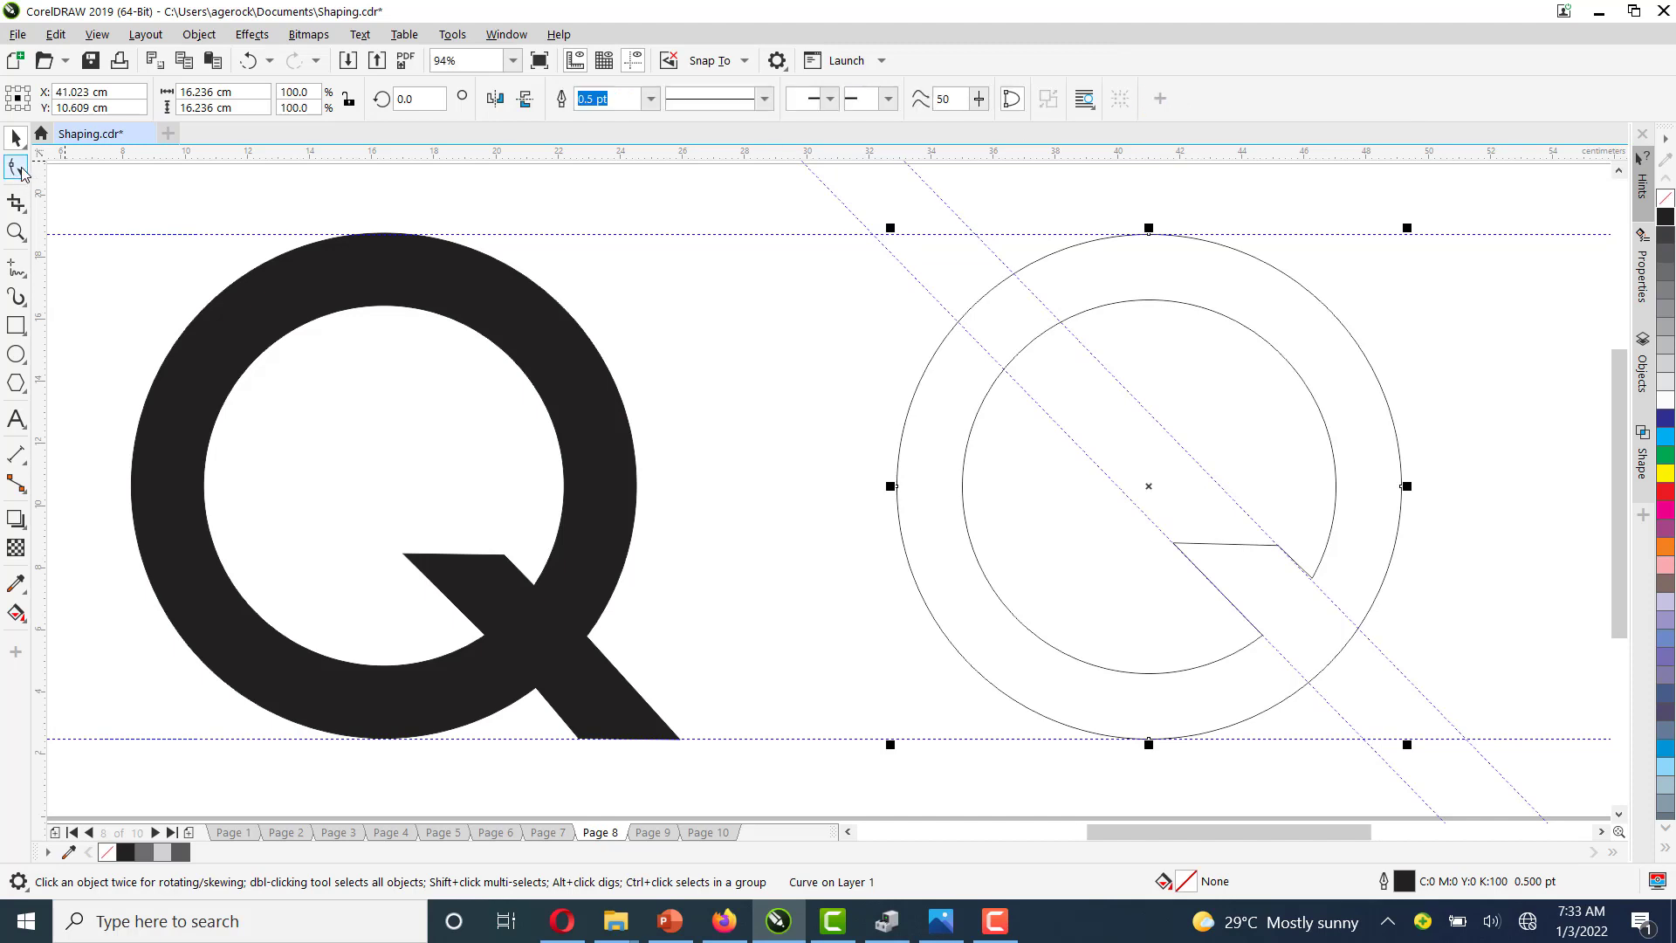
Add nodes where both guidelines cross the outer circle and make them cusp nodes
click(18, 167)
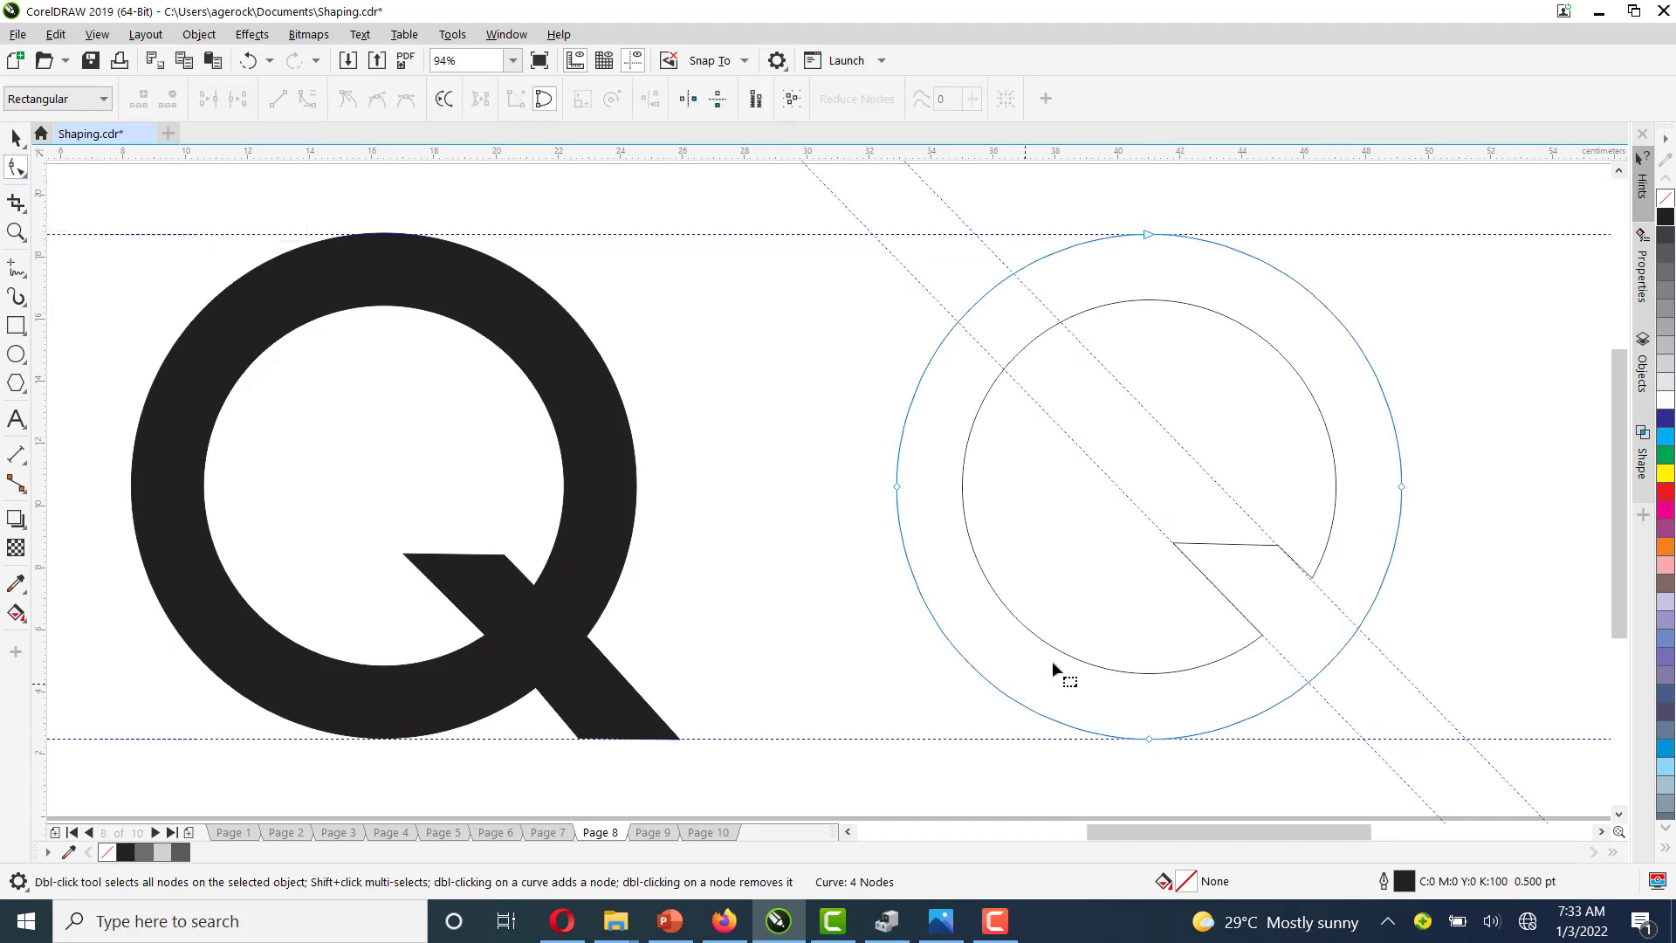
click(1360, 629)
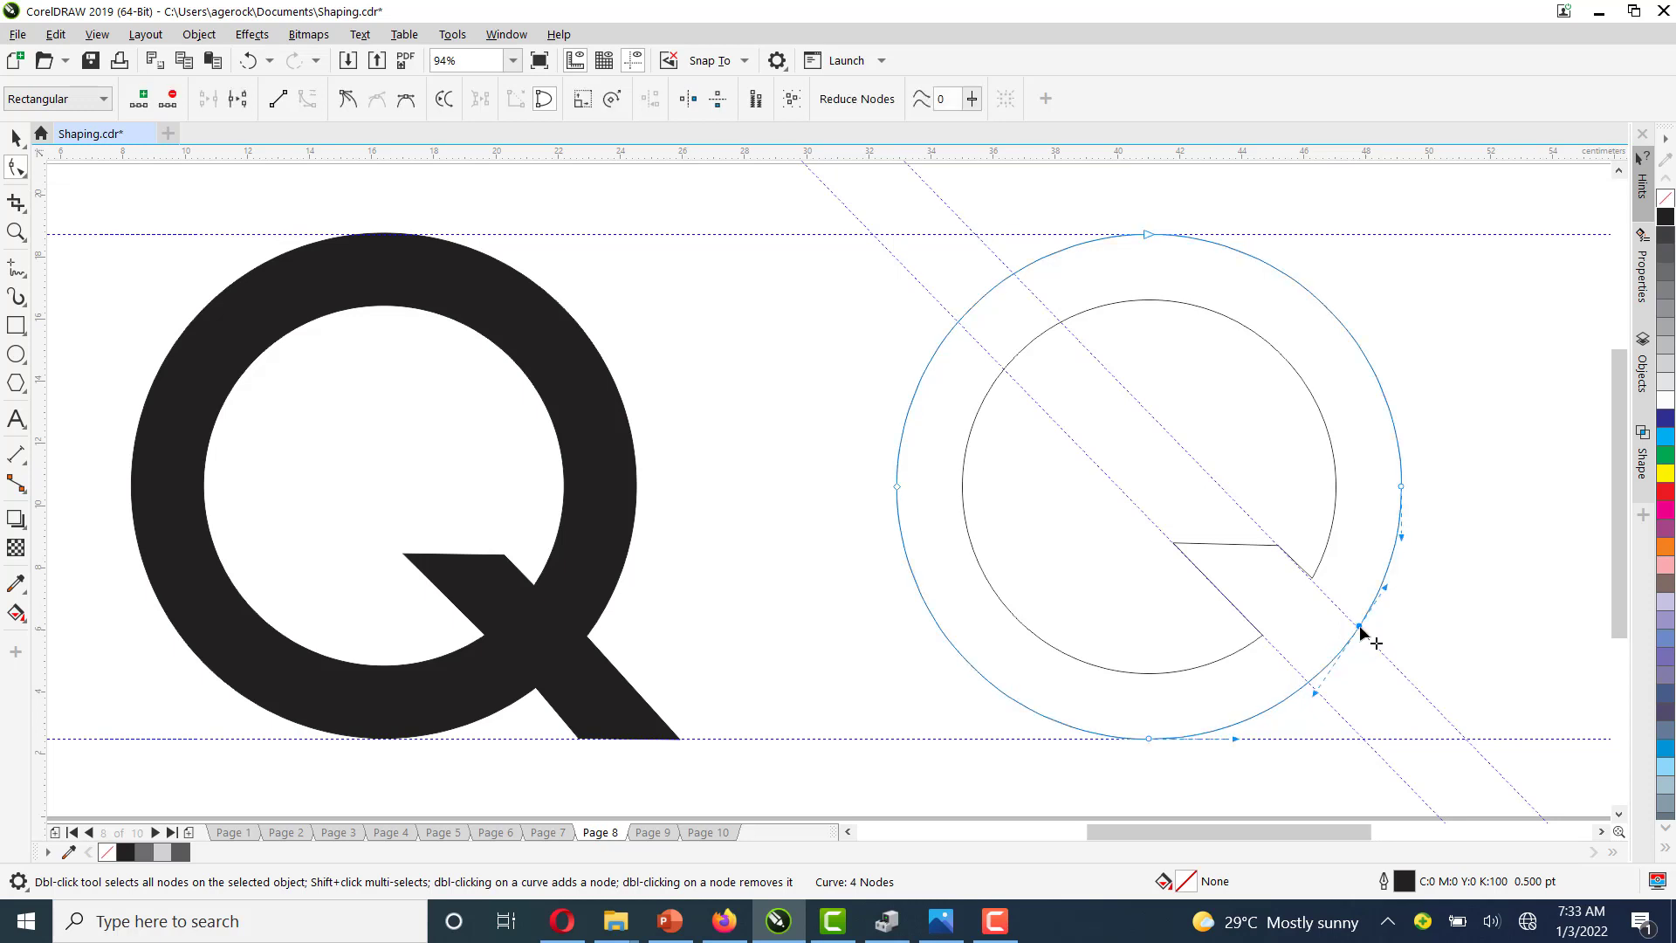
double_click(1309, 679)
right_click(1361, 628)
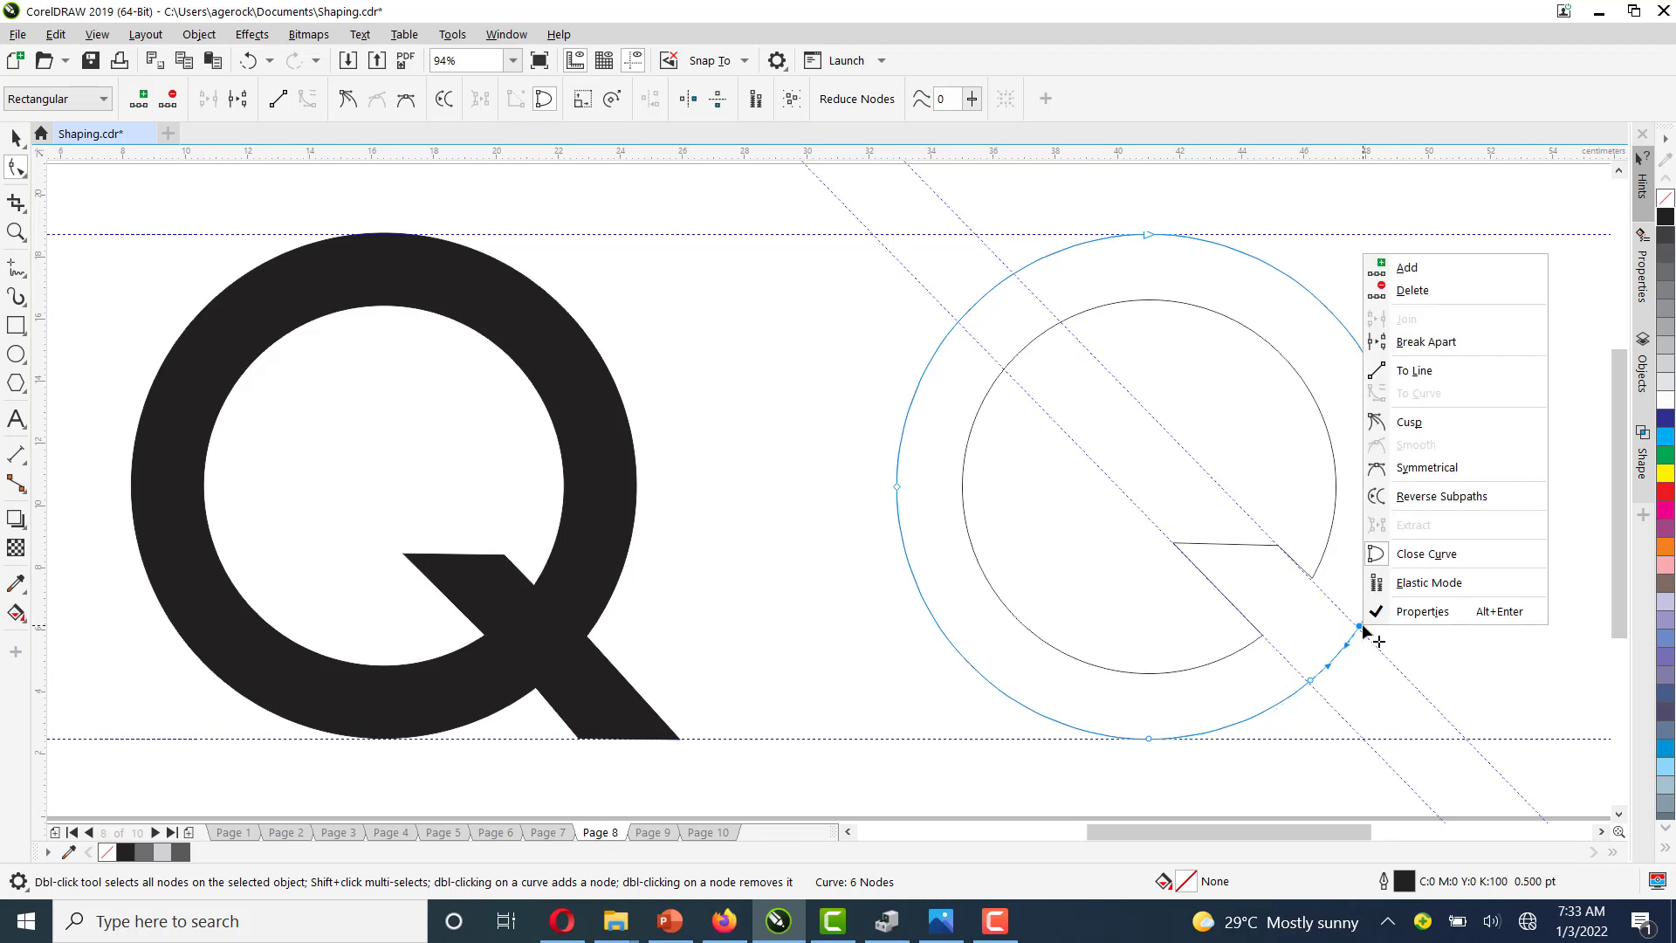
click(1423, 432)
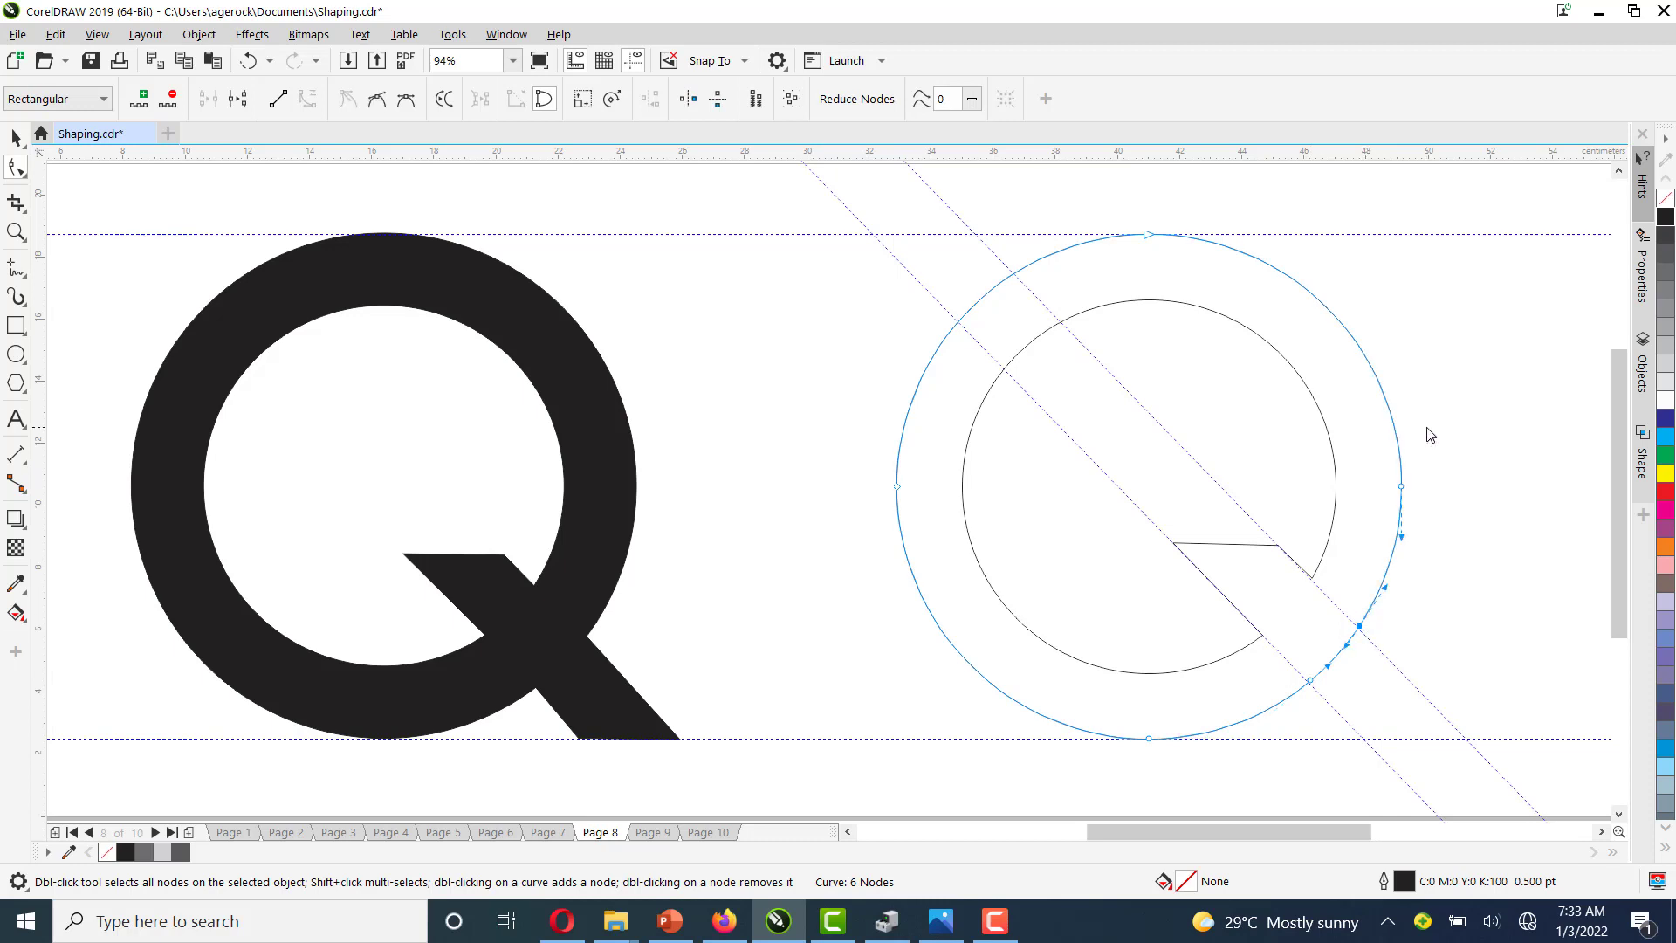
click(1310, 681)
right_click(1312, 685)
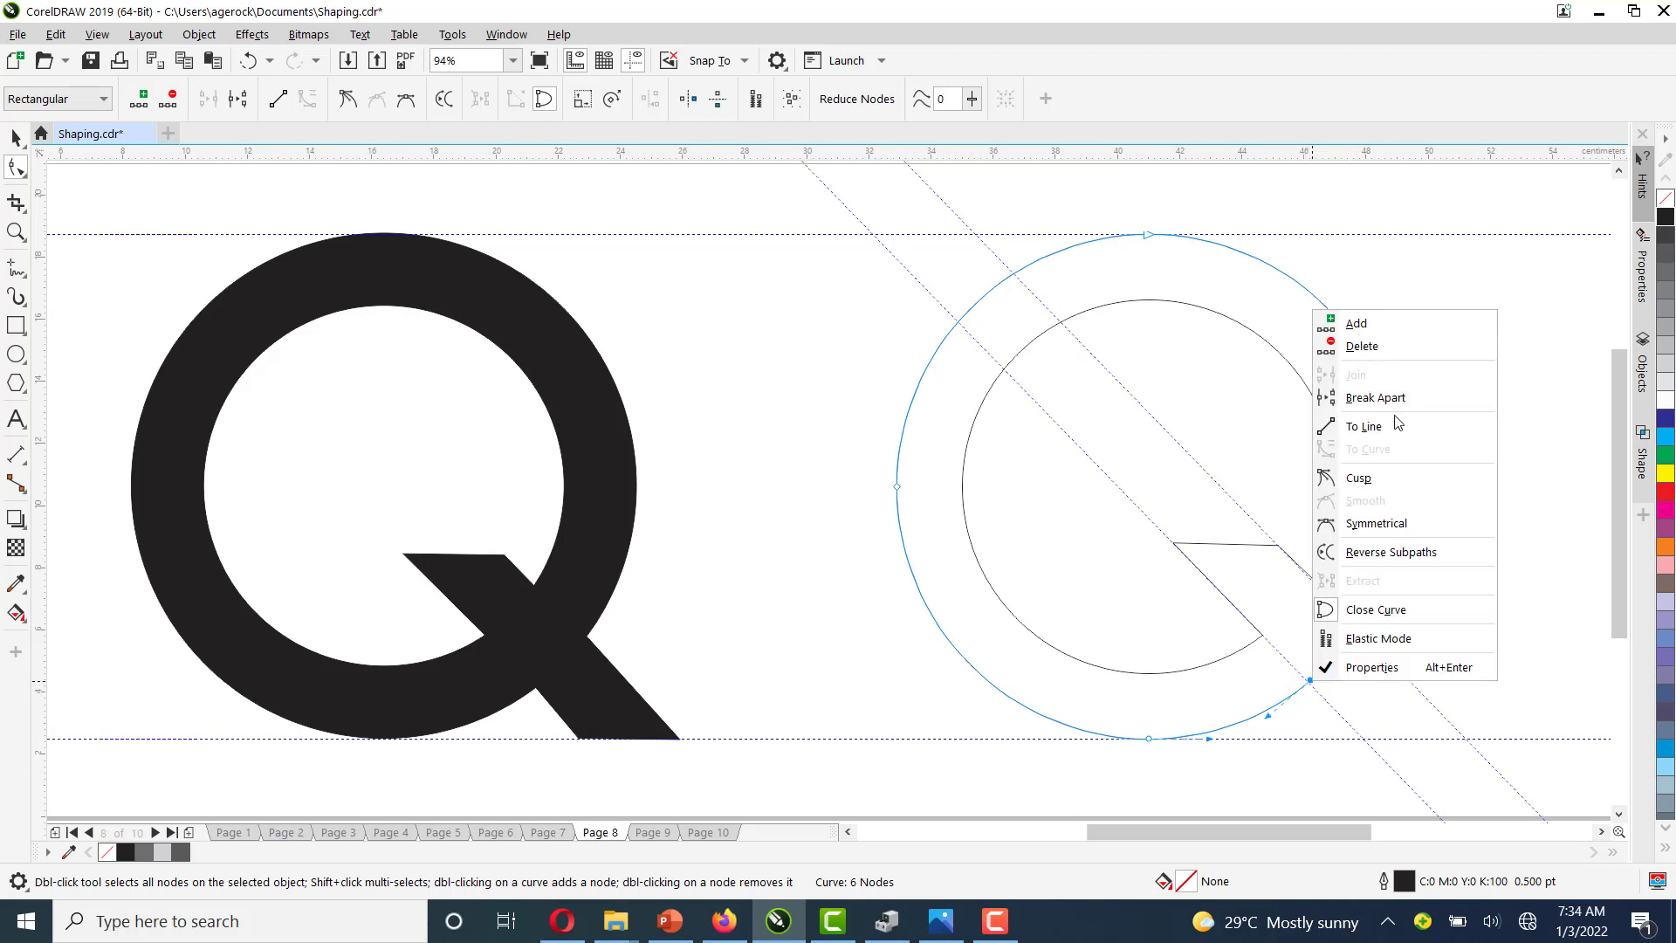
click(1369, 489)
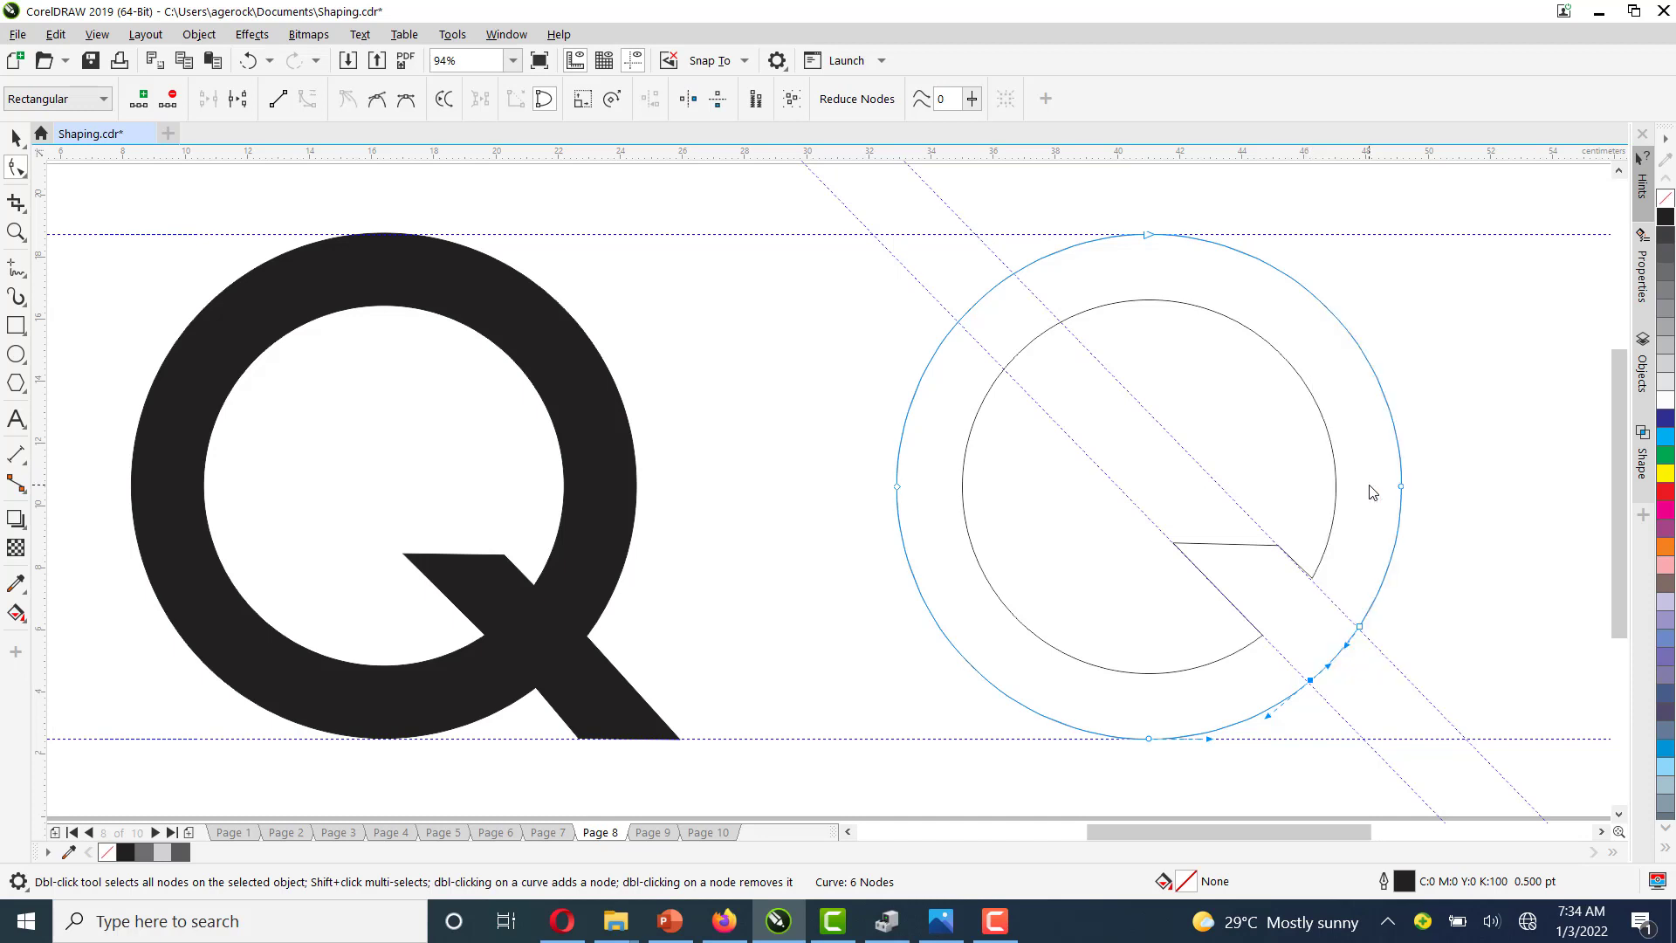
Convert the outer circle's arc between those two nodes into a straight line
click(1351, 663)
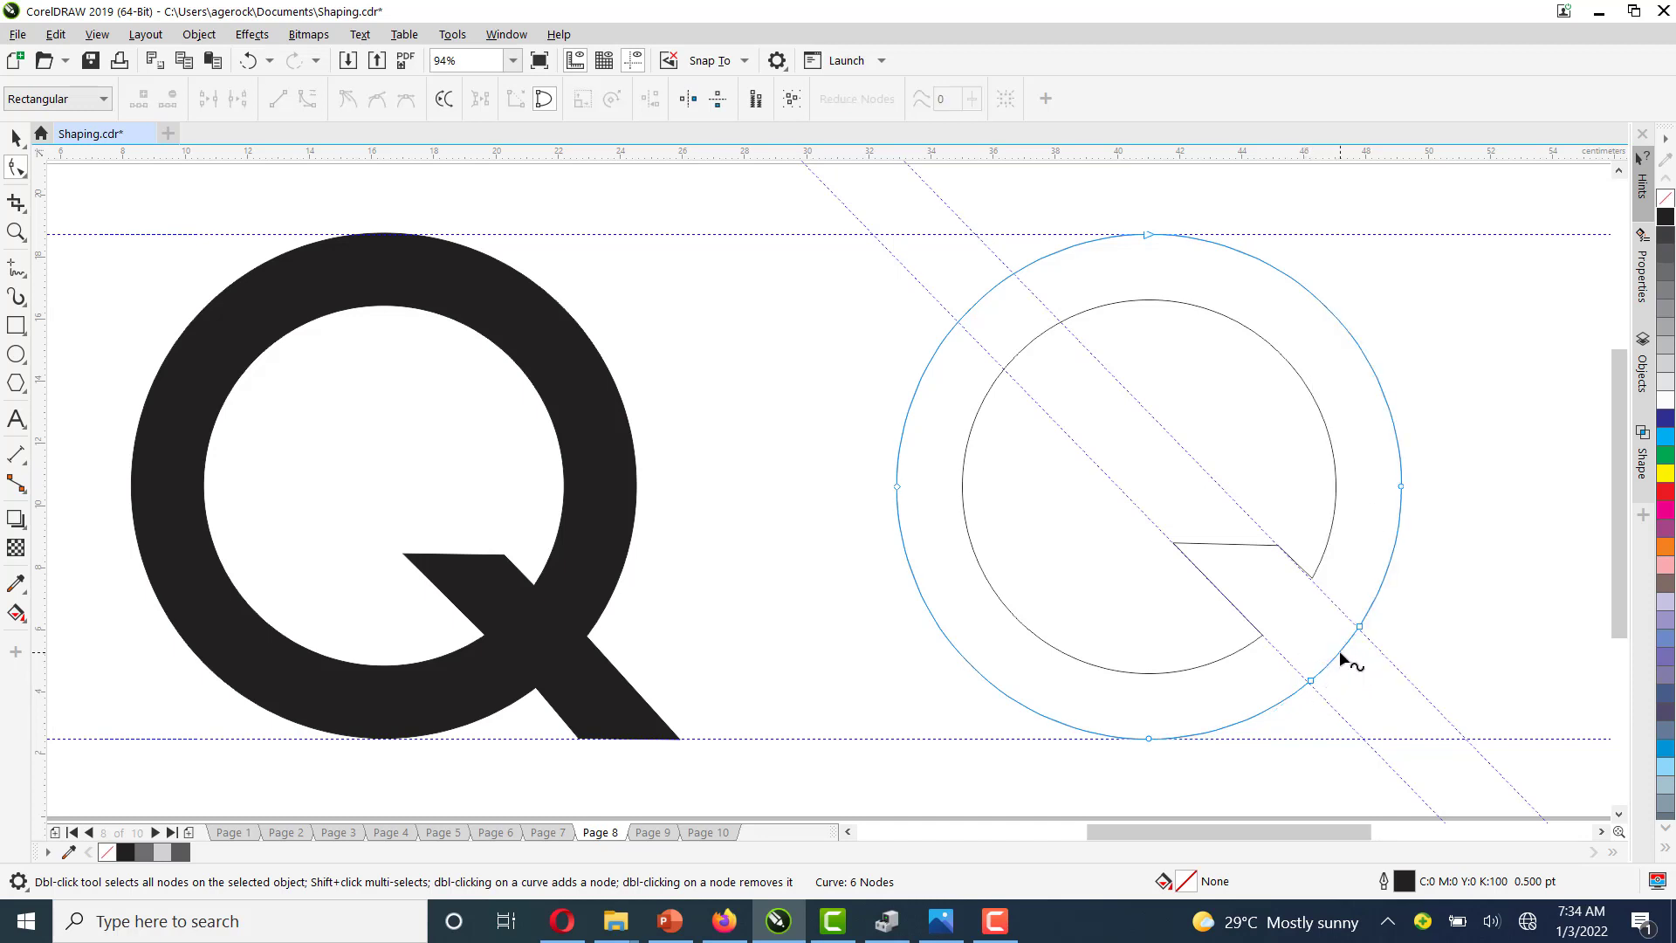
click(1339, 652)
right_click(1341, 655)
click(1411, 401)
Add a node on that line and drag the points outward to form the Q's tail down to the lower guideline
double_click(1339, 647)
drag(1340, 647, 1467, 738)
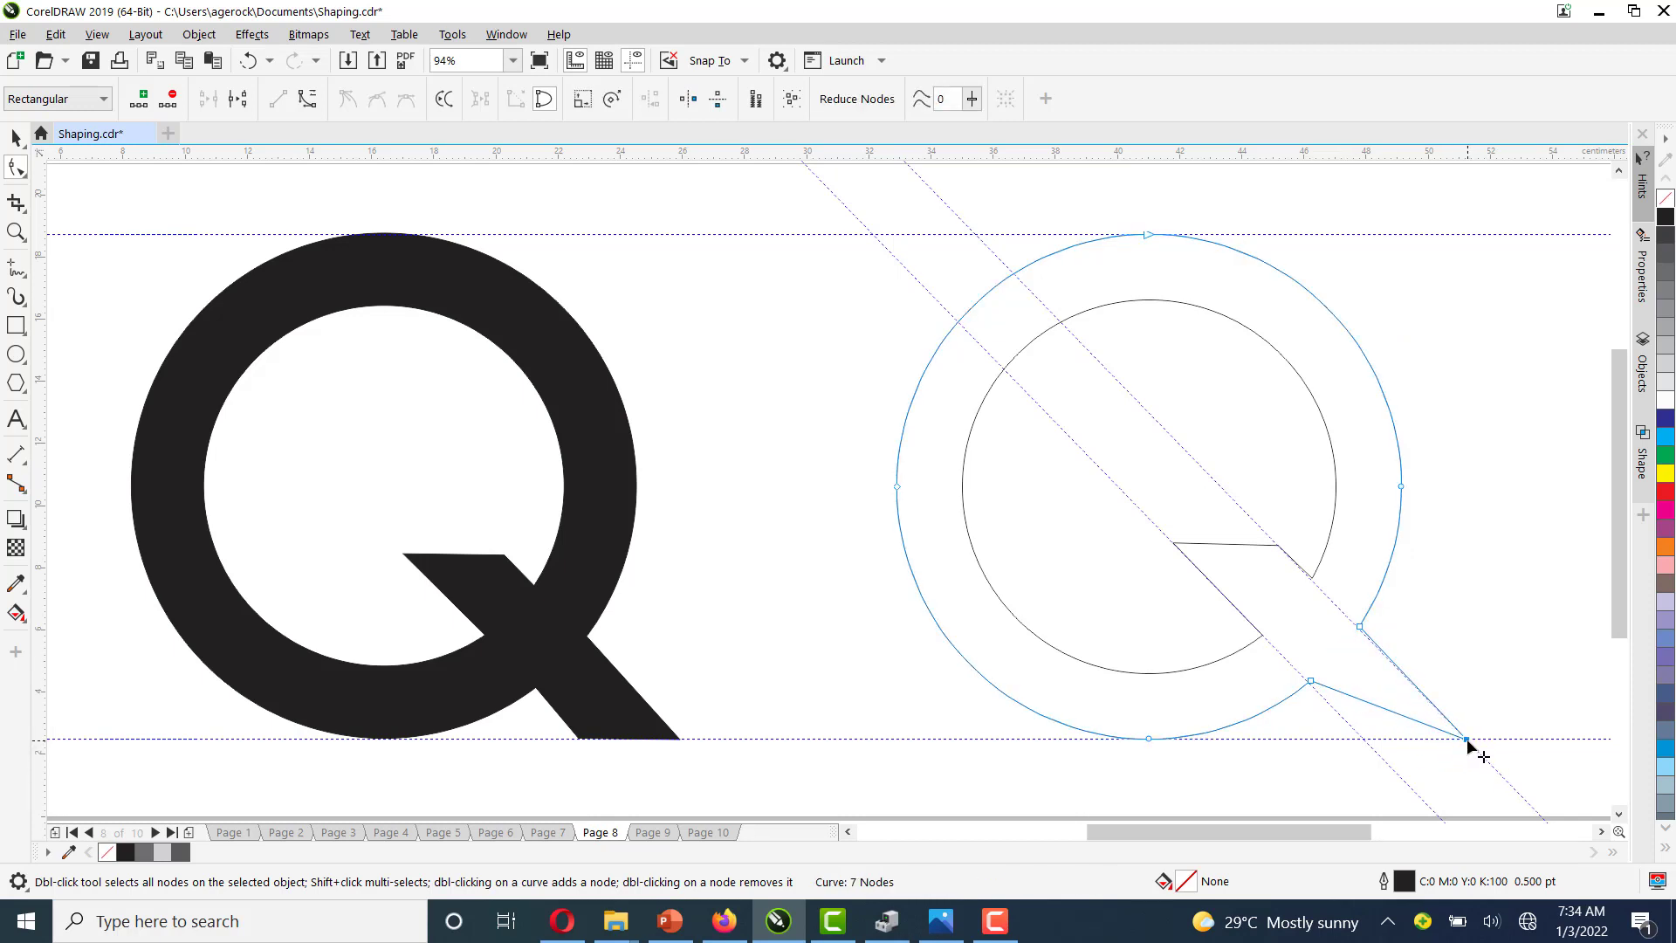
click(1369, 703)
drag(1369, 702, 1360, 740)
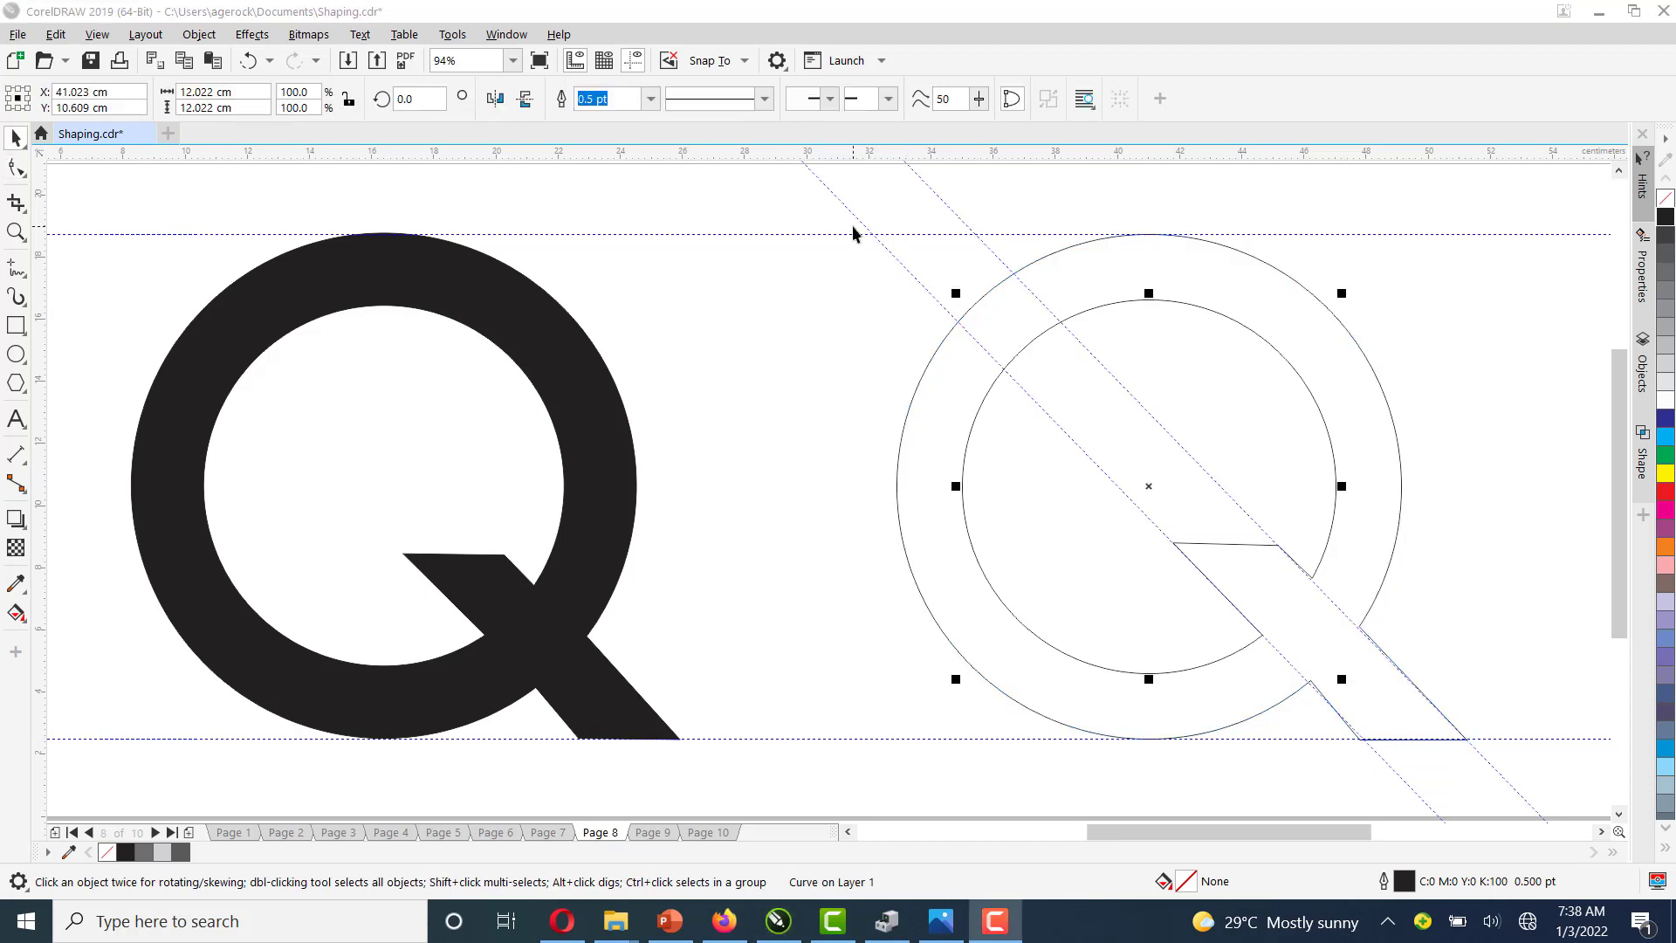
click(1404, 477)
click(1400, 463)
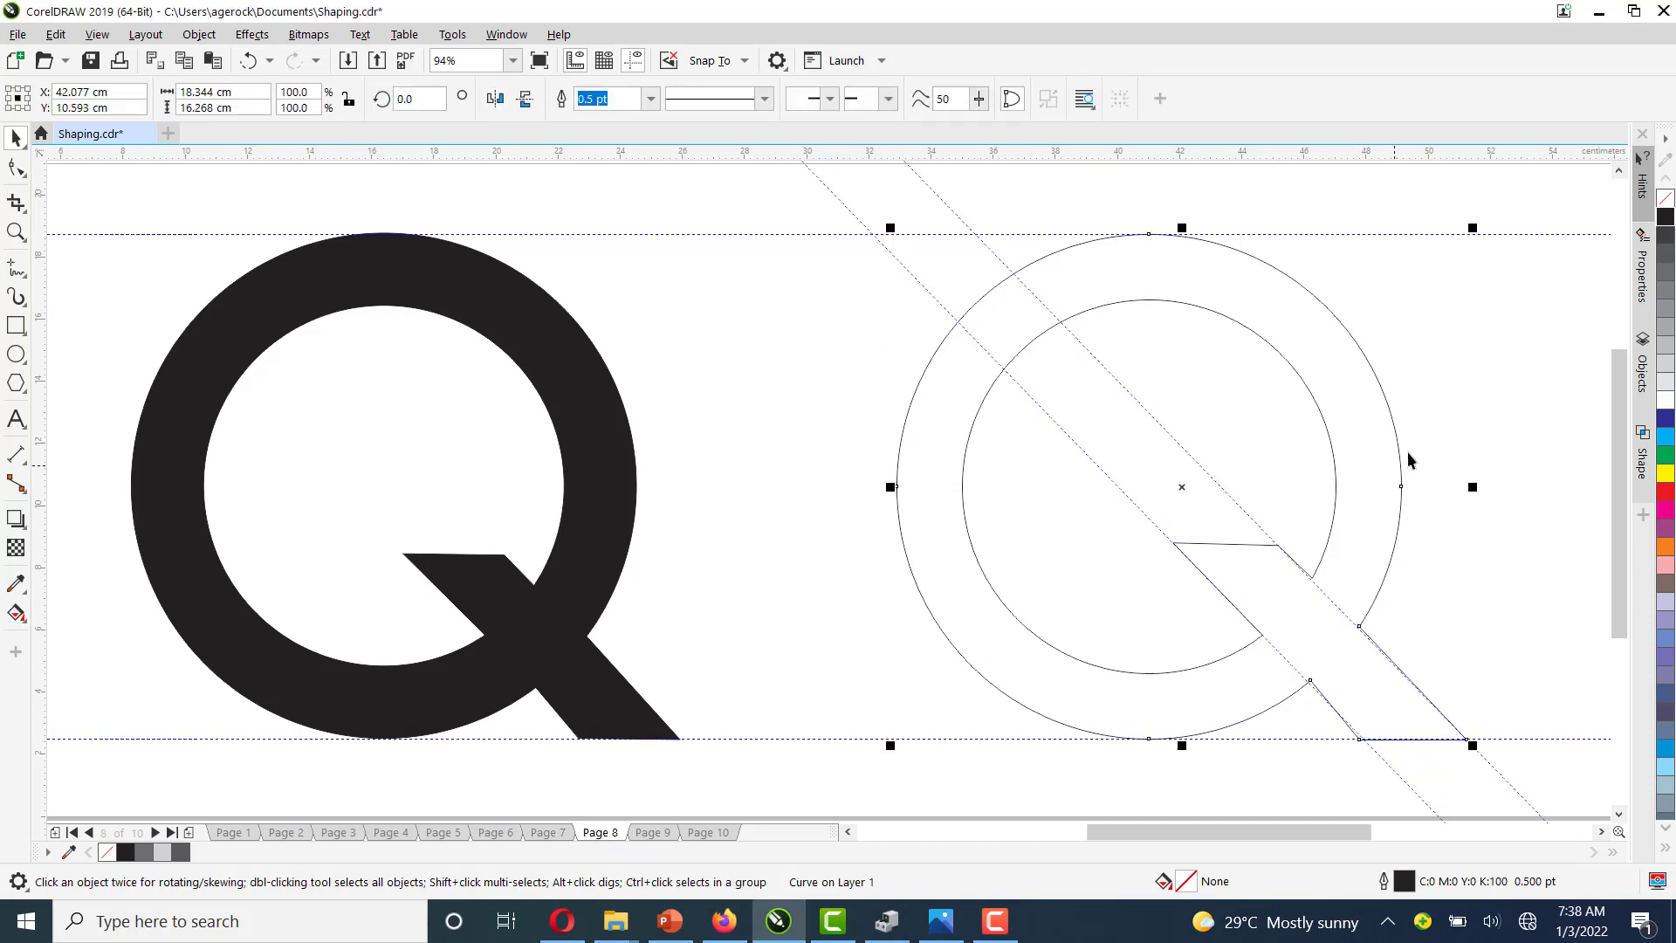
click(1540, 340)
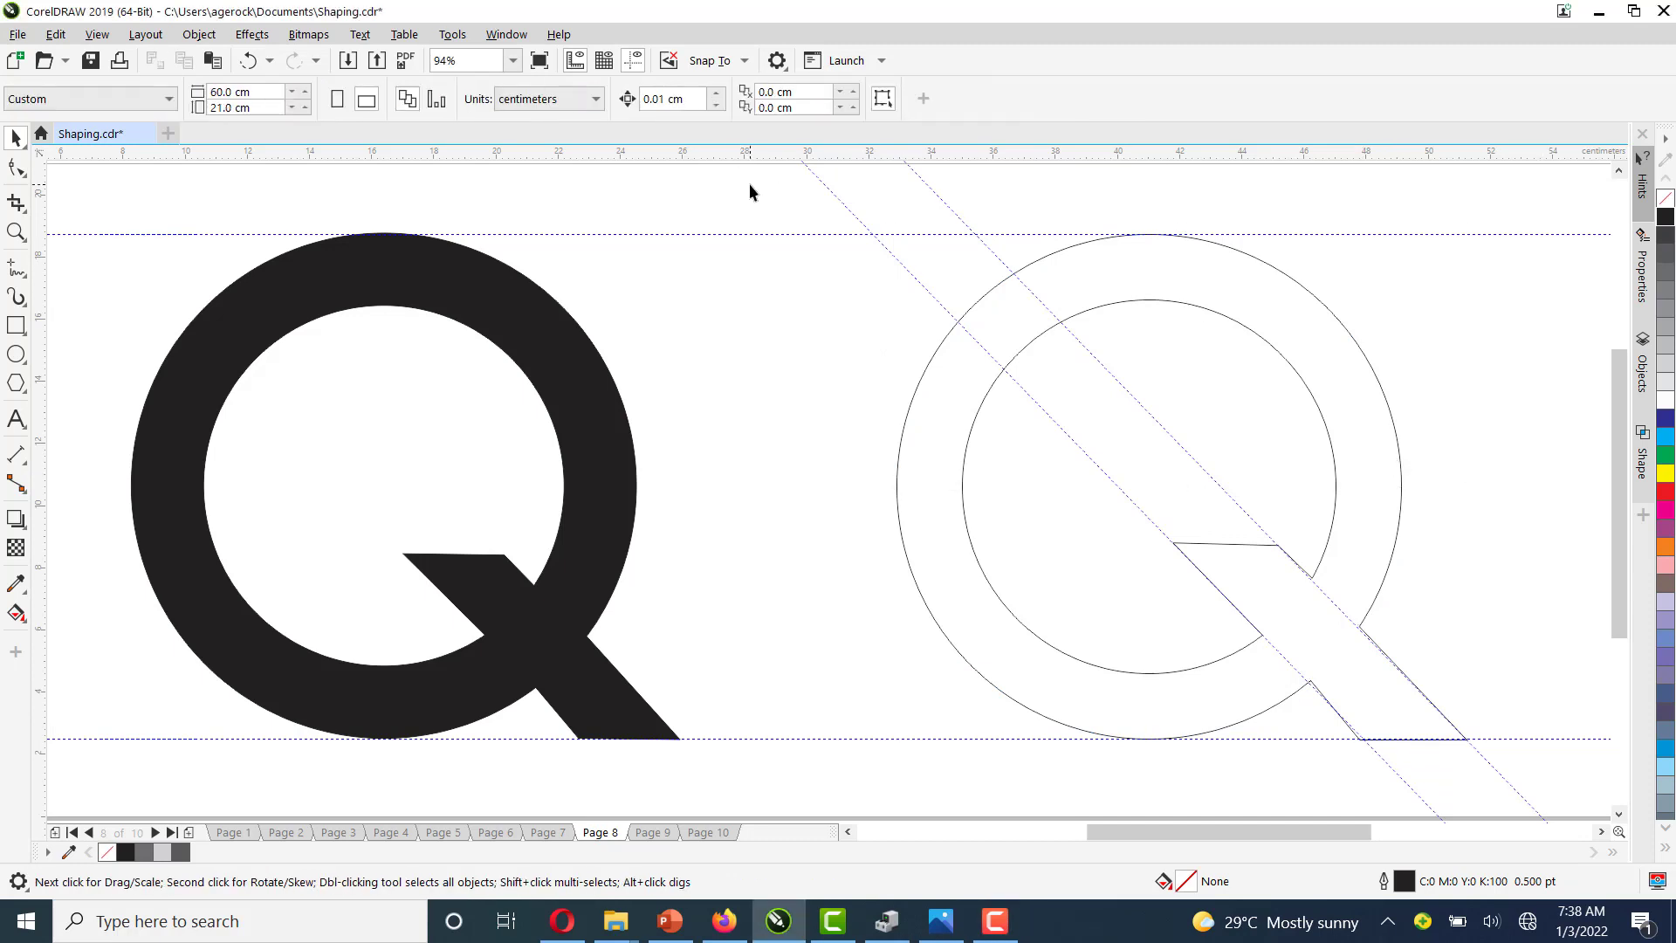
Select the Q outline together with the inner circle and trim the Q with the inner circle
drag(749, 183, 1519, 784)
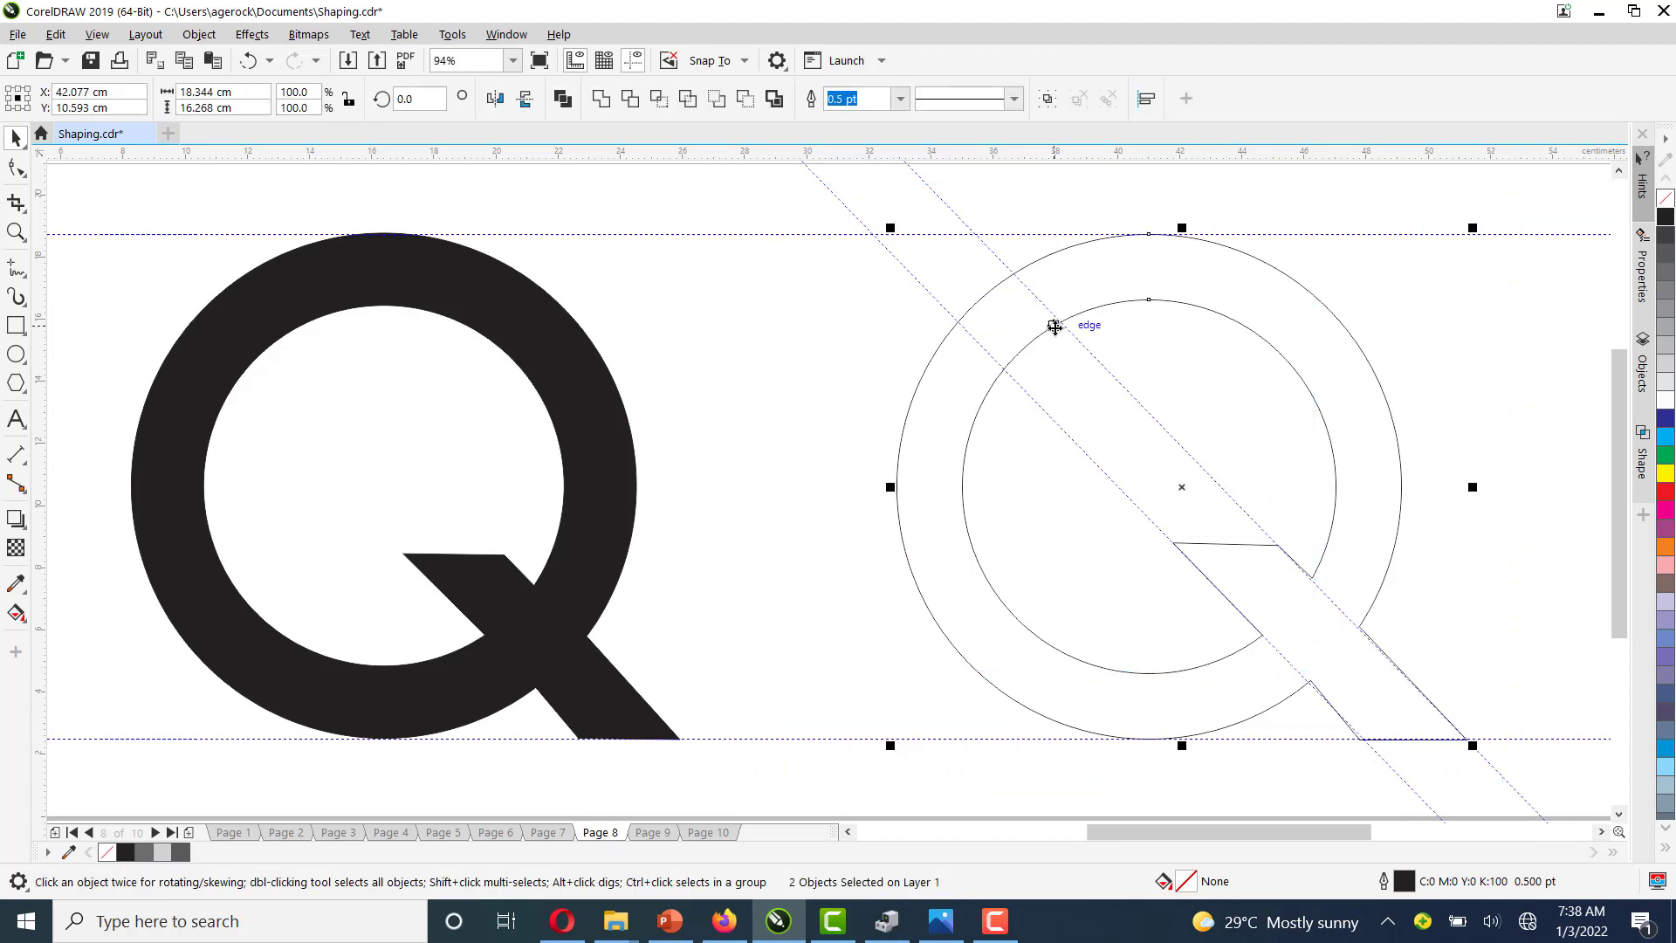
click(630, 100)
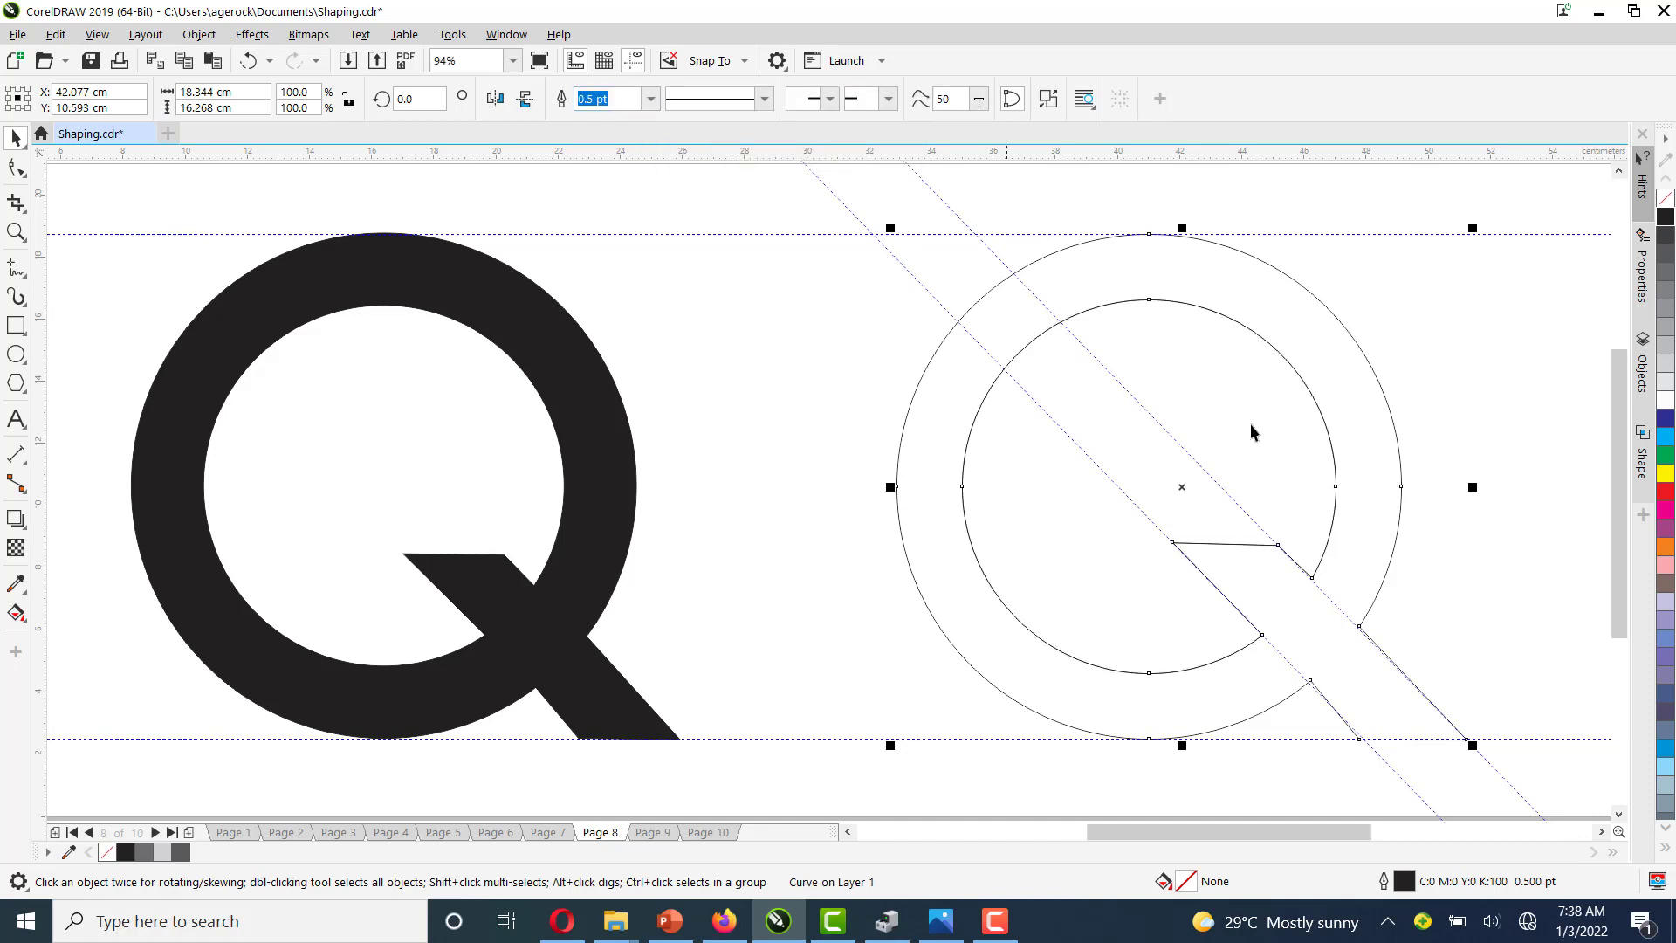
click(1489, 377)
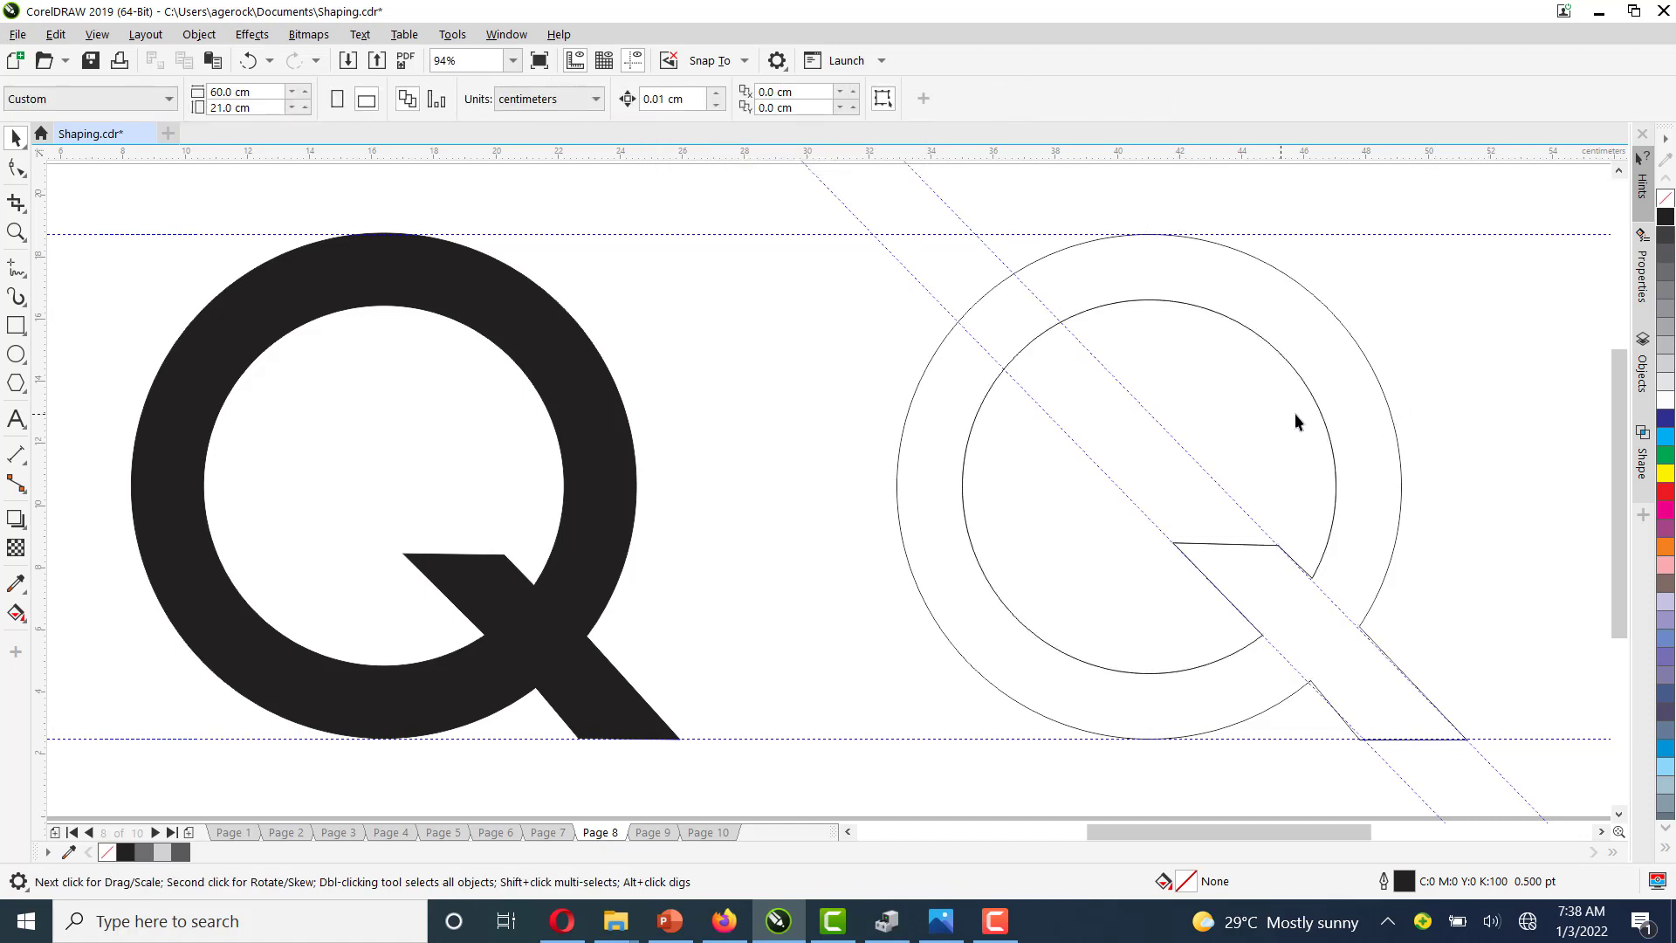
Move the inner circle away from the Q and fill the trimmed Q shape with black
click(1328, 441)
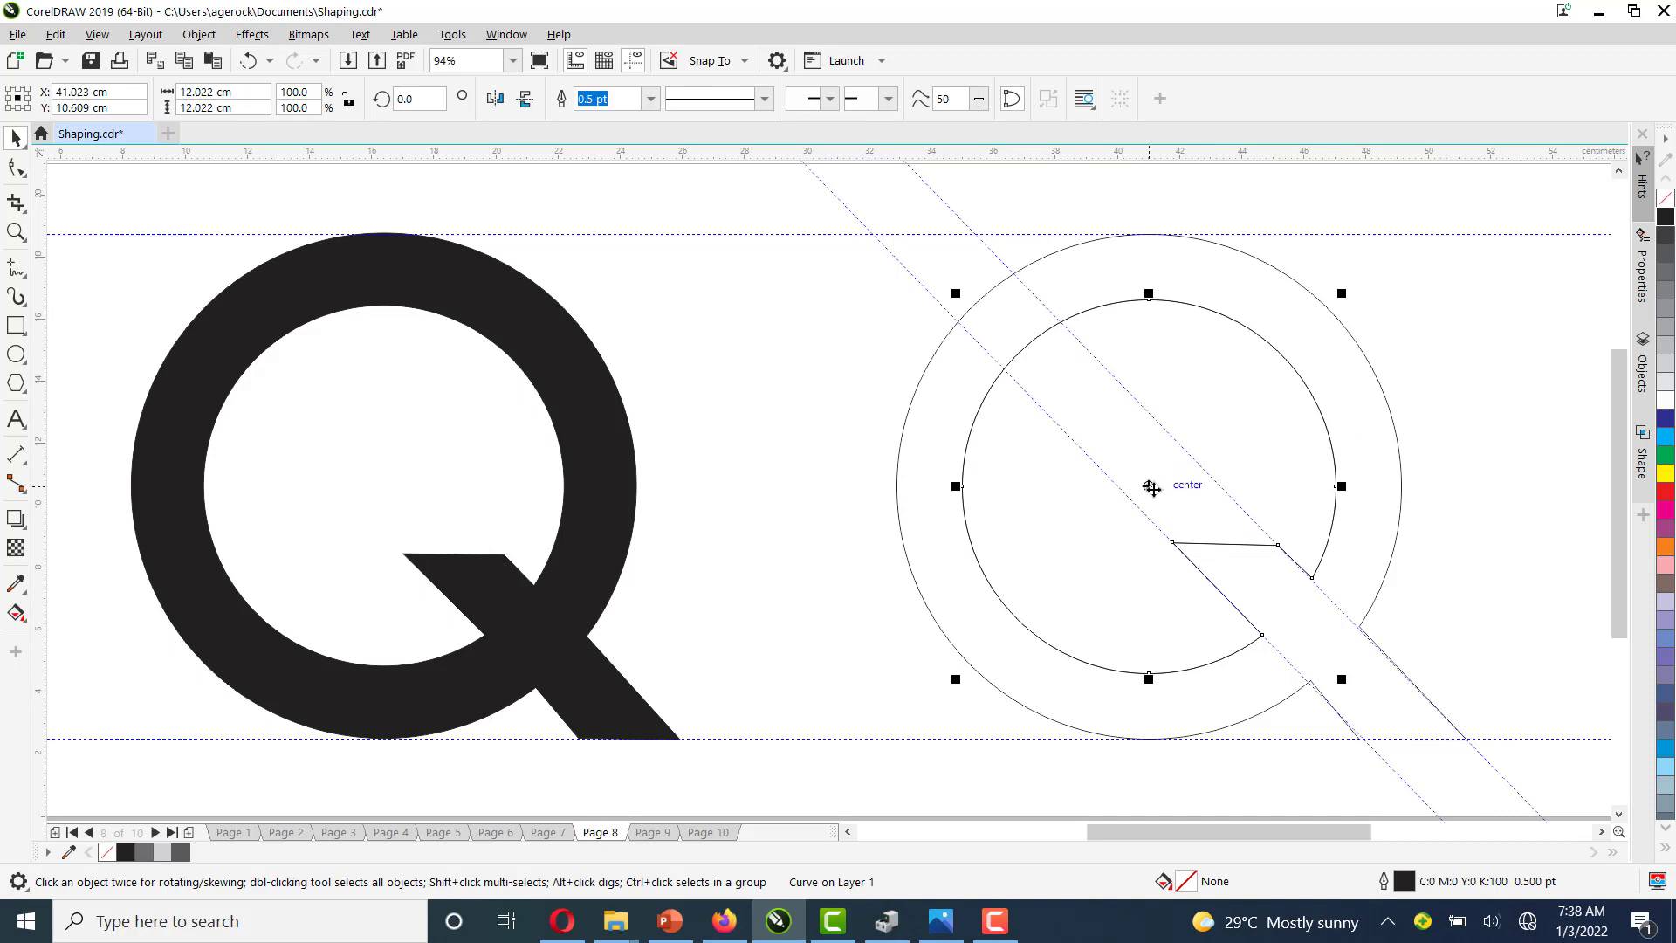
drag(1152, 488, 706, 708)
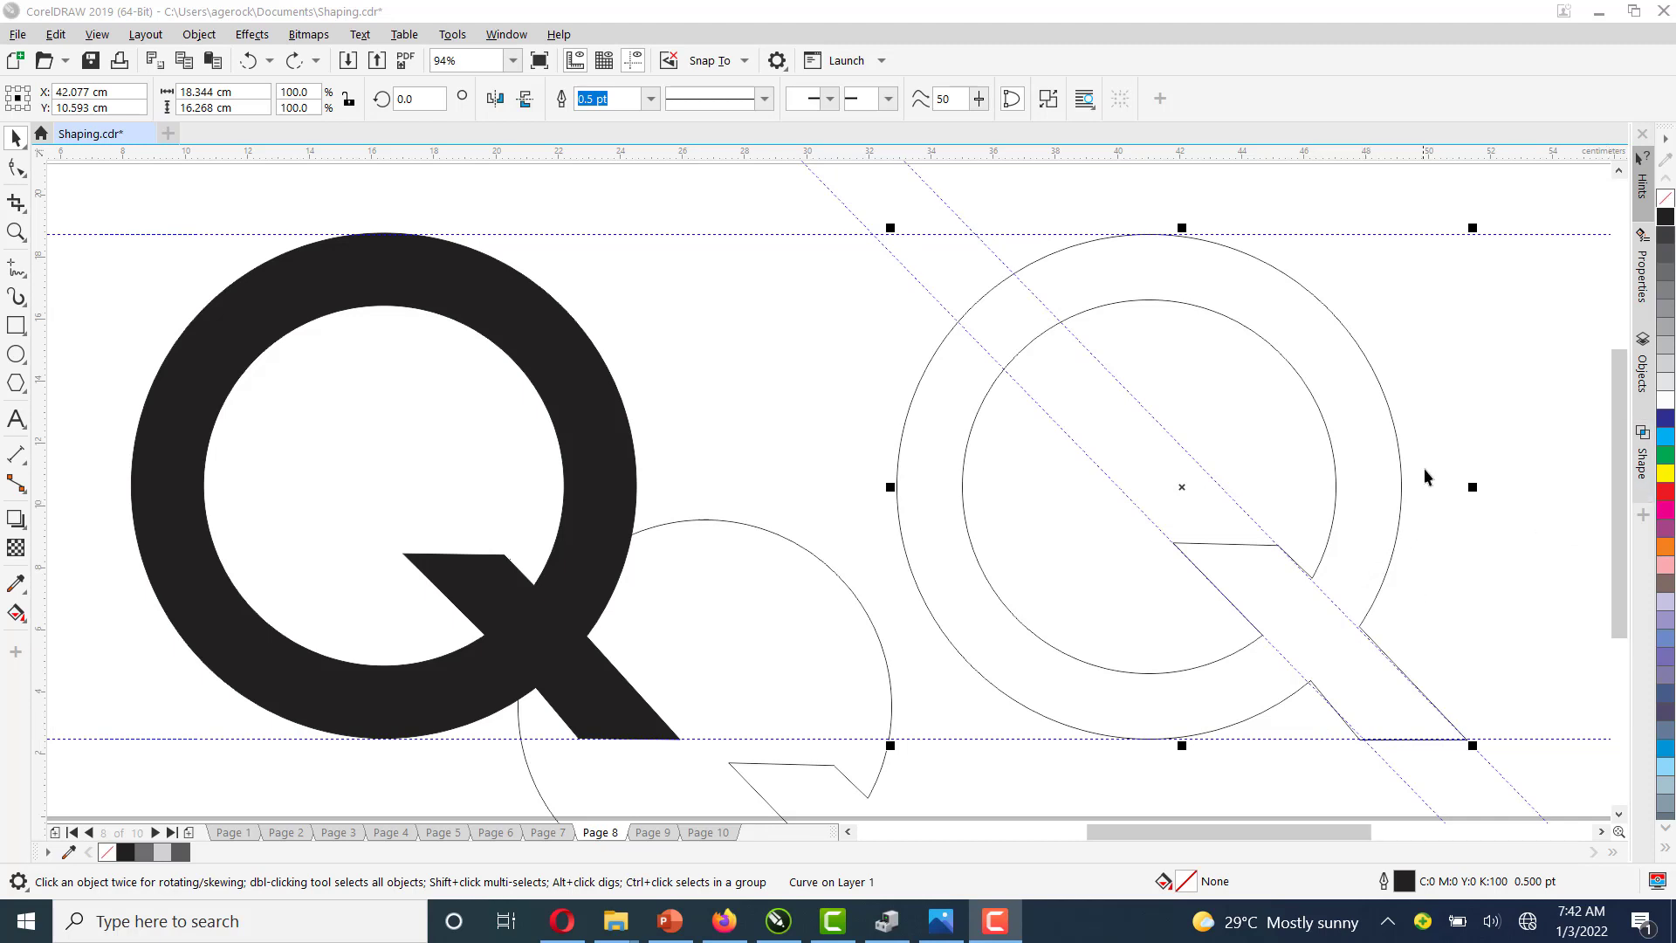
click(1666, 218)
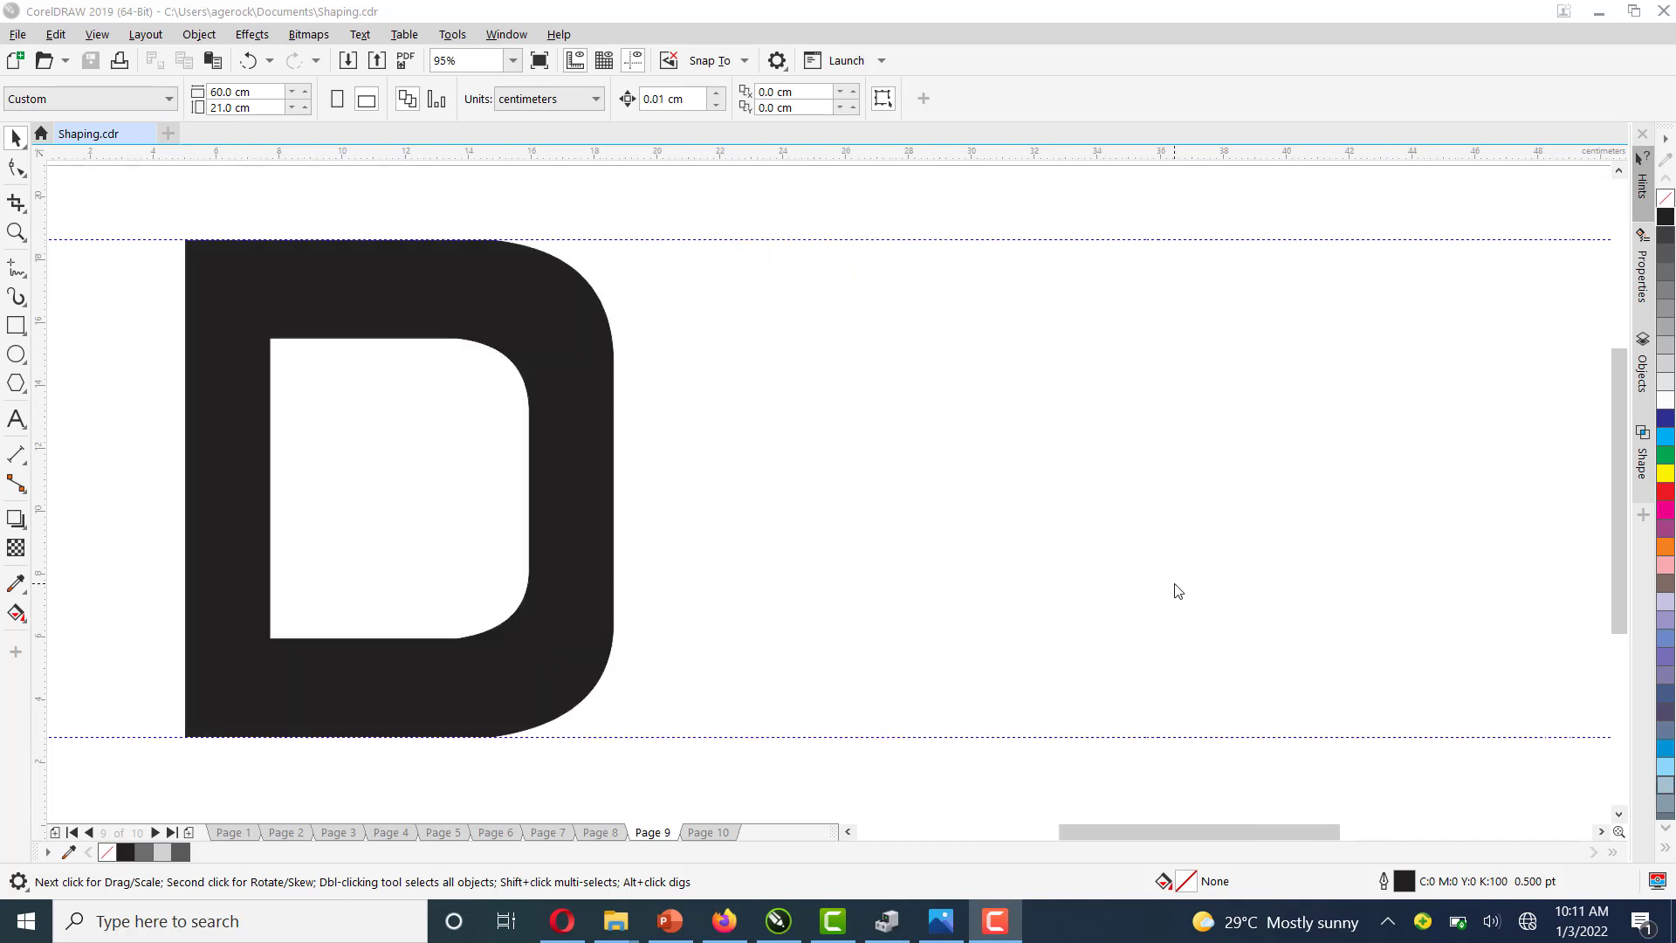
Draw a rectangle about 13.6 × 15.7 cm between the top and bottom guidelines beside the D
click(12, 327)
click(15, 328)
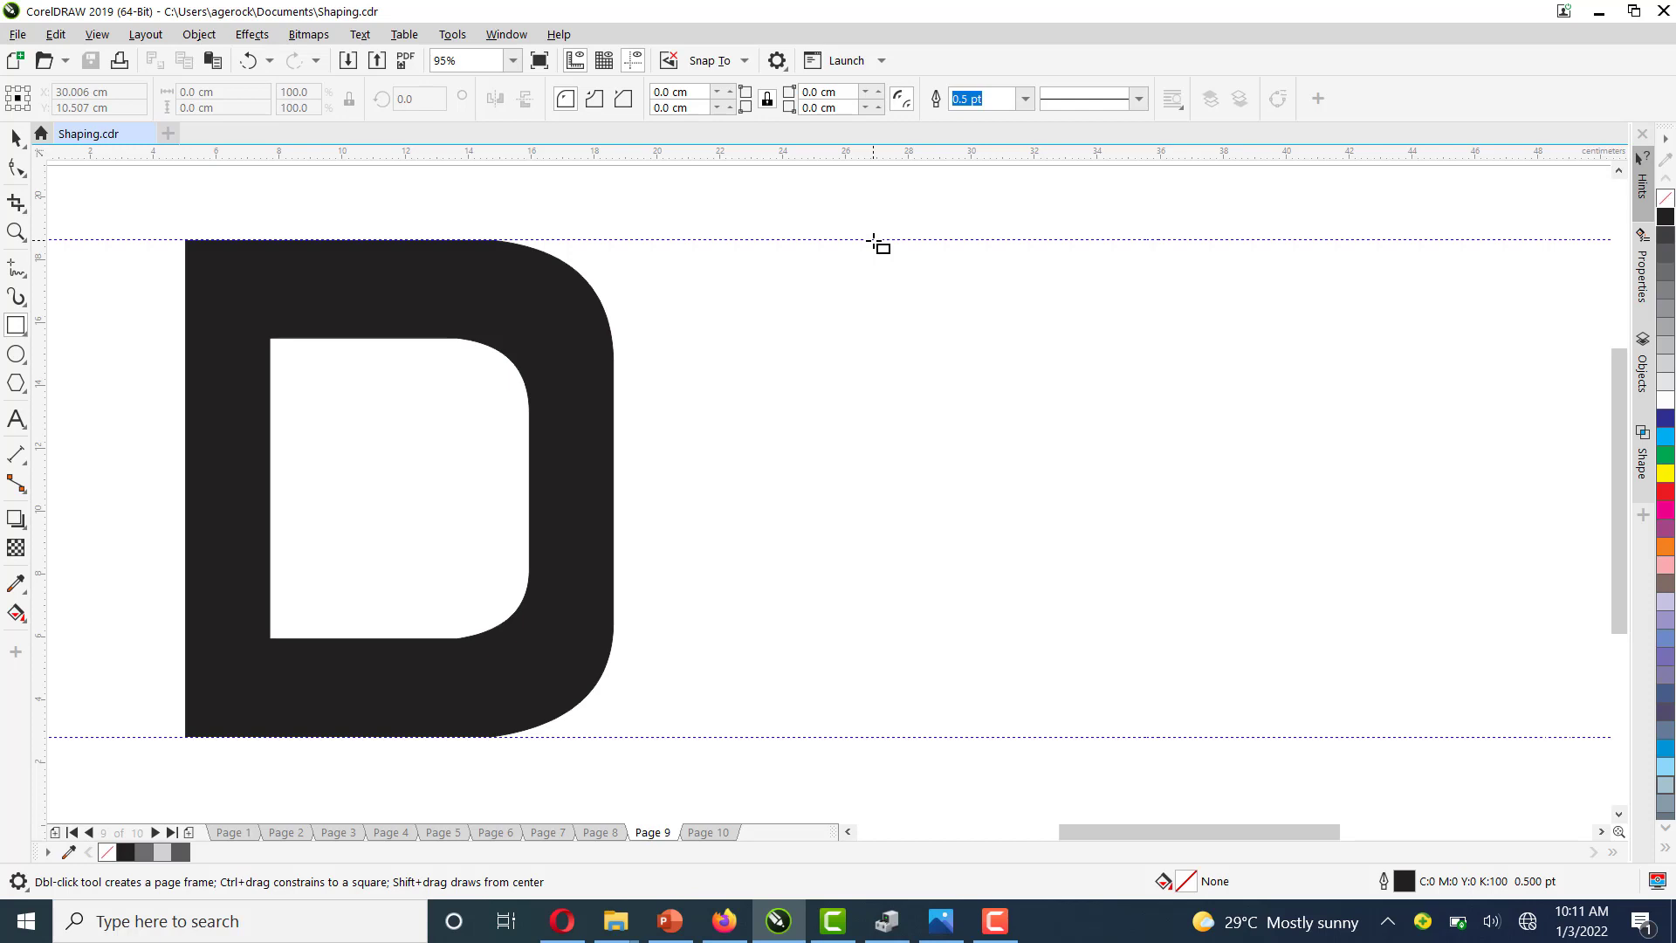
drag(873, 240, 1266, 735)
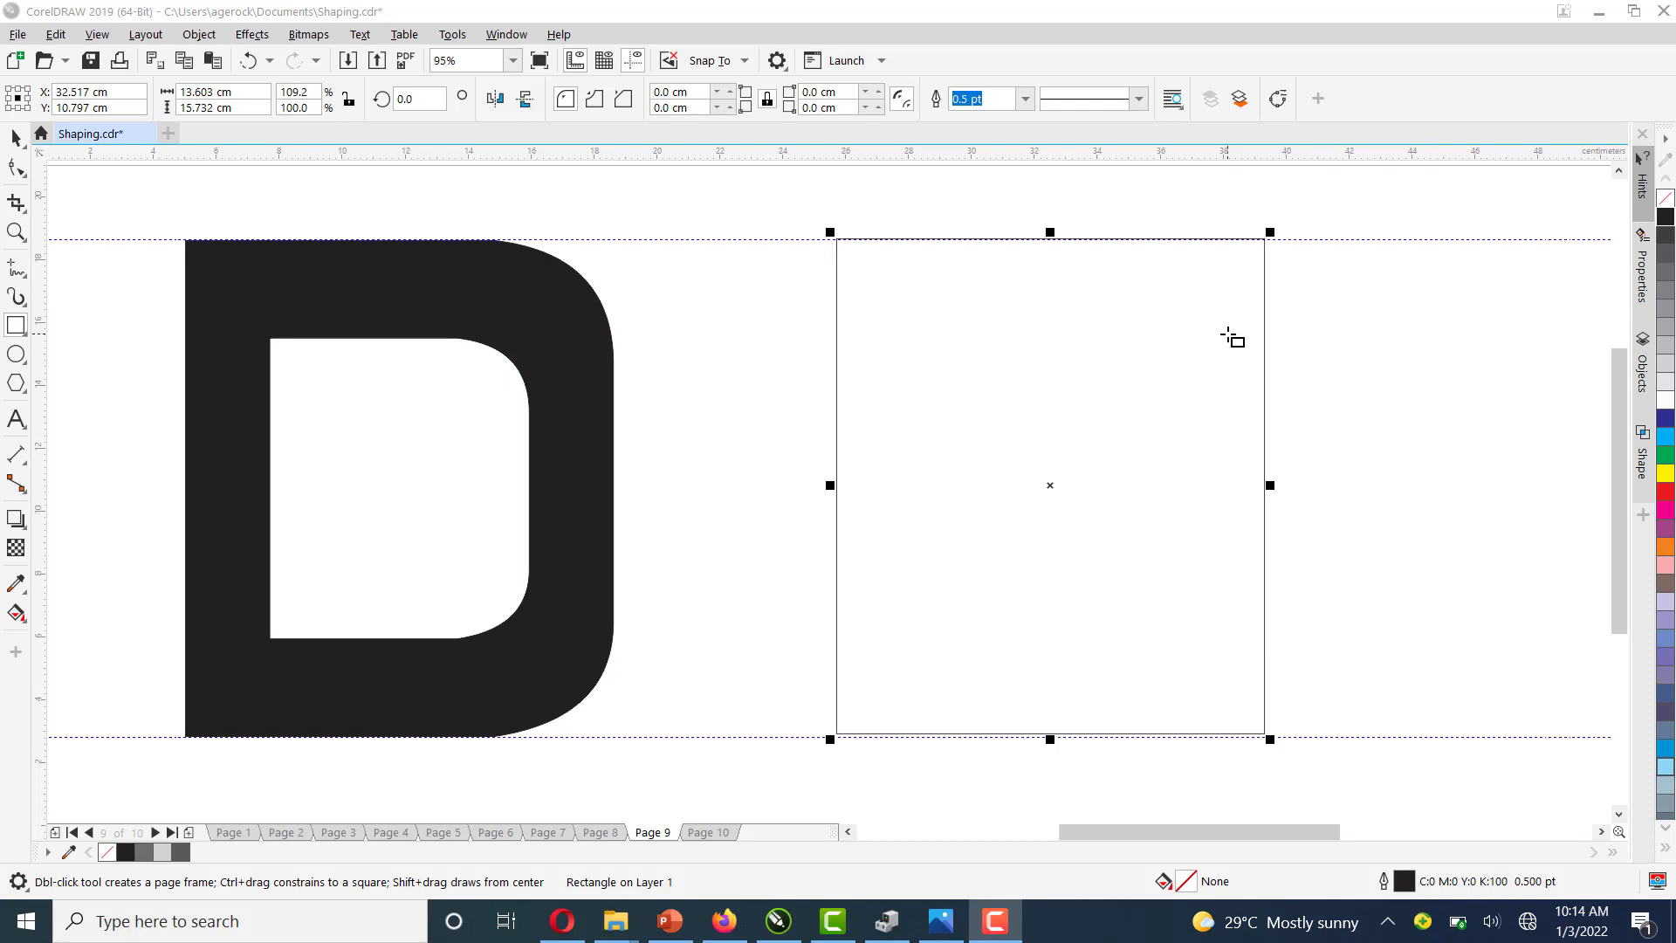
Add two horizontal guidelines across the rectangle and a vertical guideline near its right edge
click(19, 143)
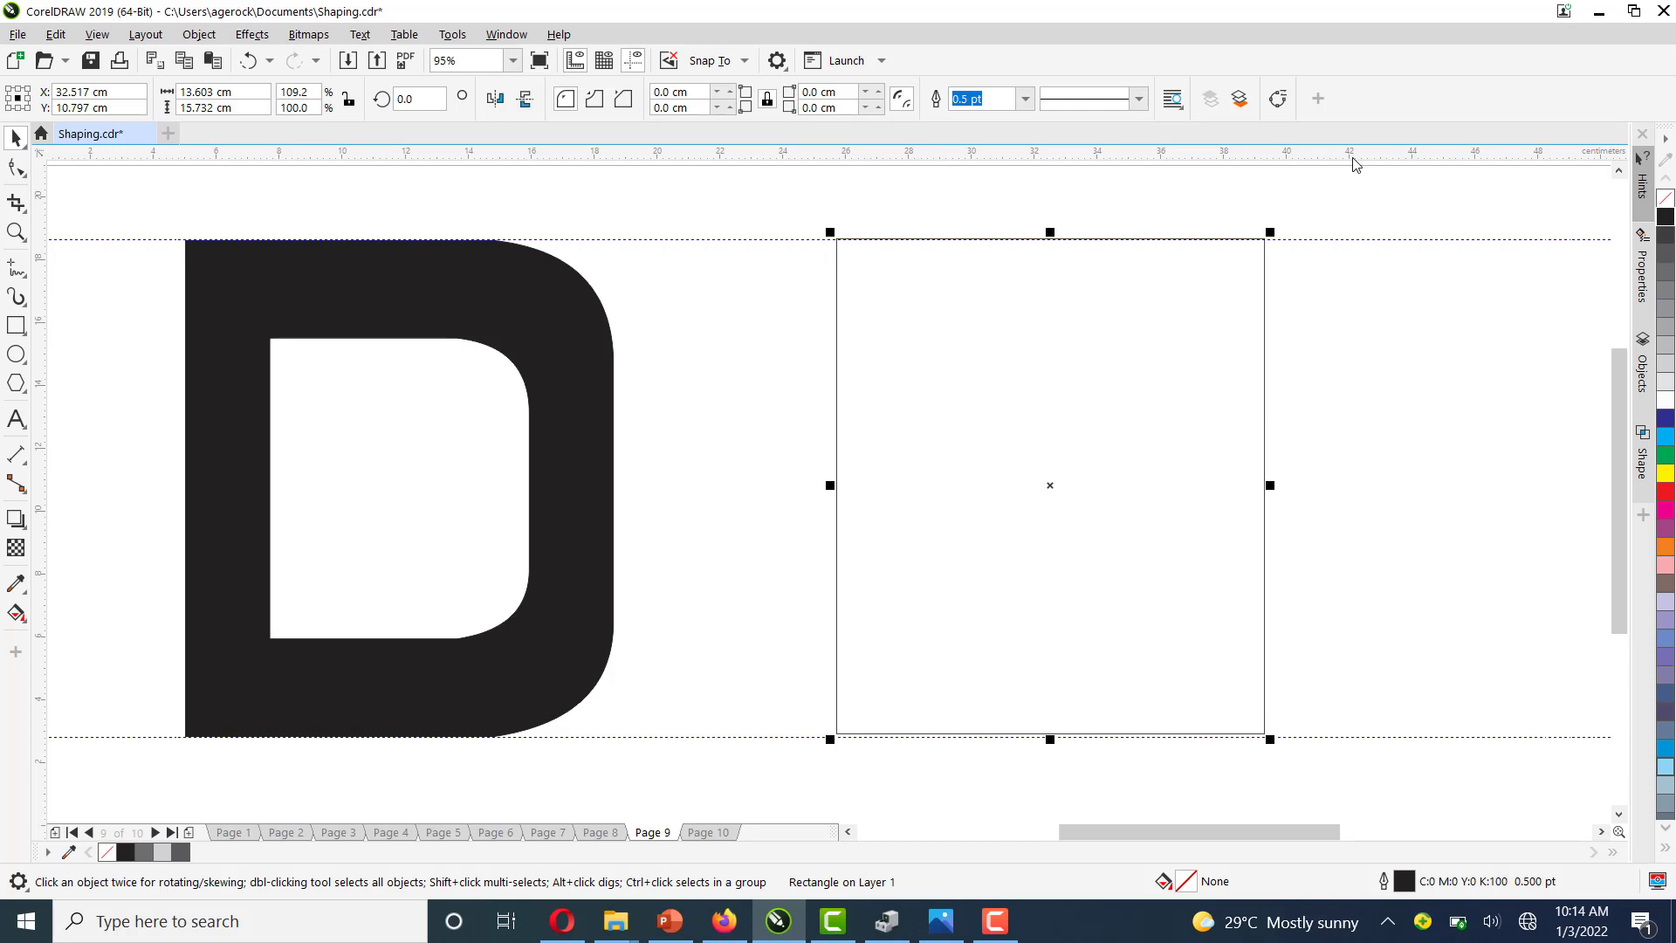
drag(1356, 164, 1367, 338)
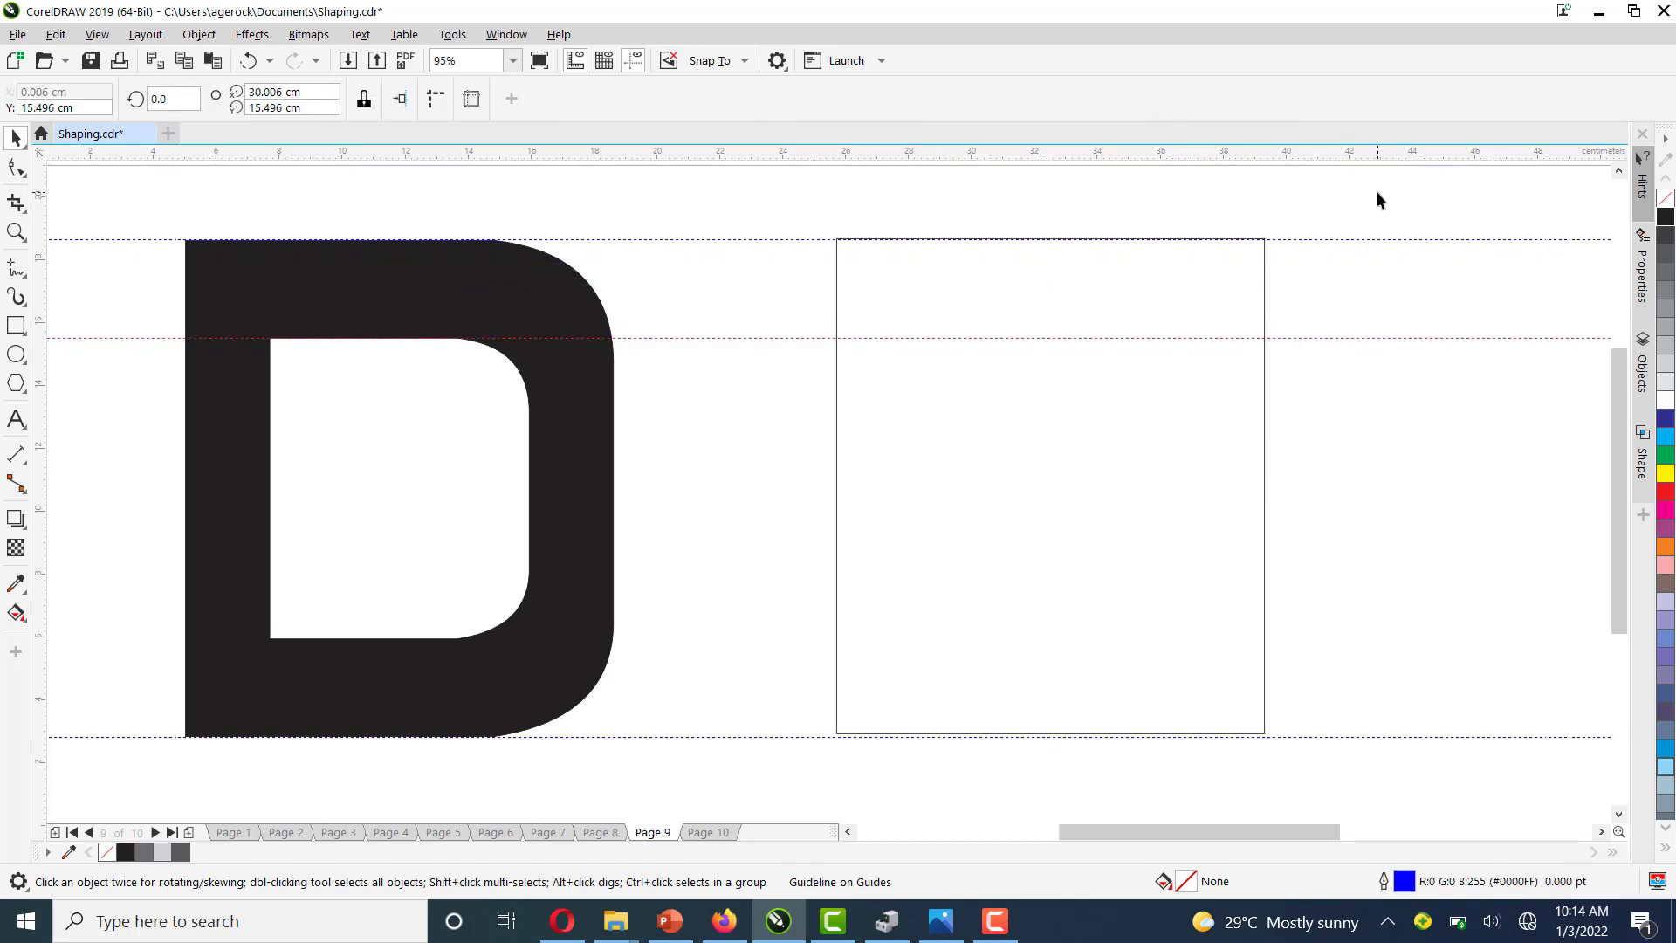
drag(1386, 160, 1436, 654)
drag(1436, 647, 1436, 645)
drag(41, 427, 1160, 431)
Convert the rectangle to curves and bevel its top-right corner with nodes at the guideline crossings, deleting the corner node
click(1234, 424)
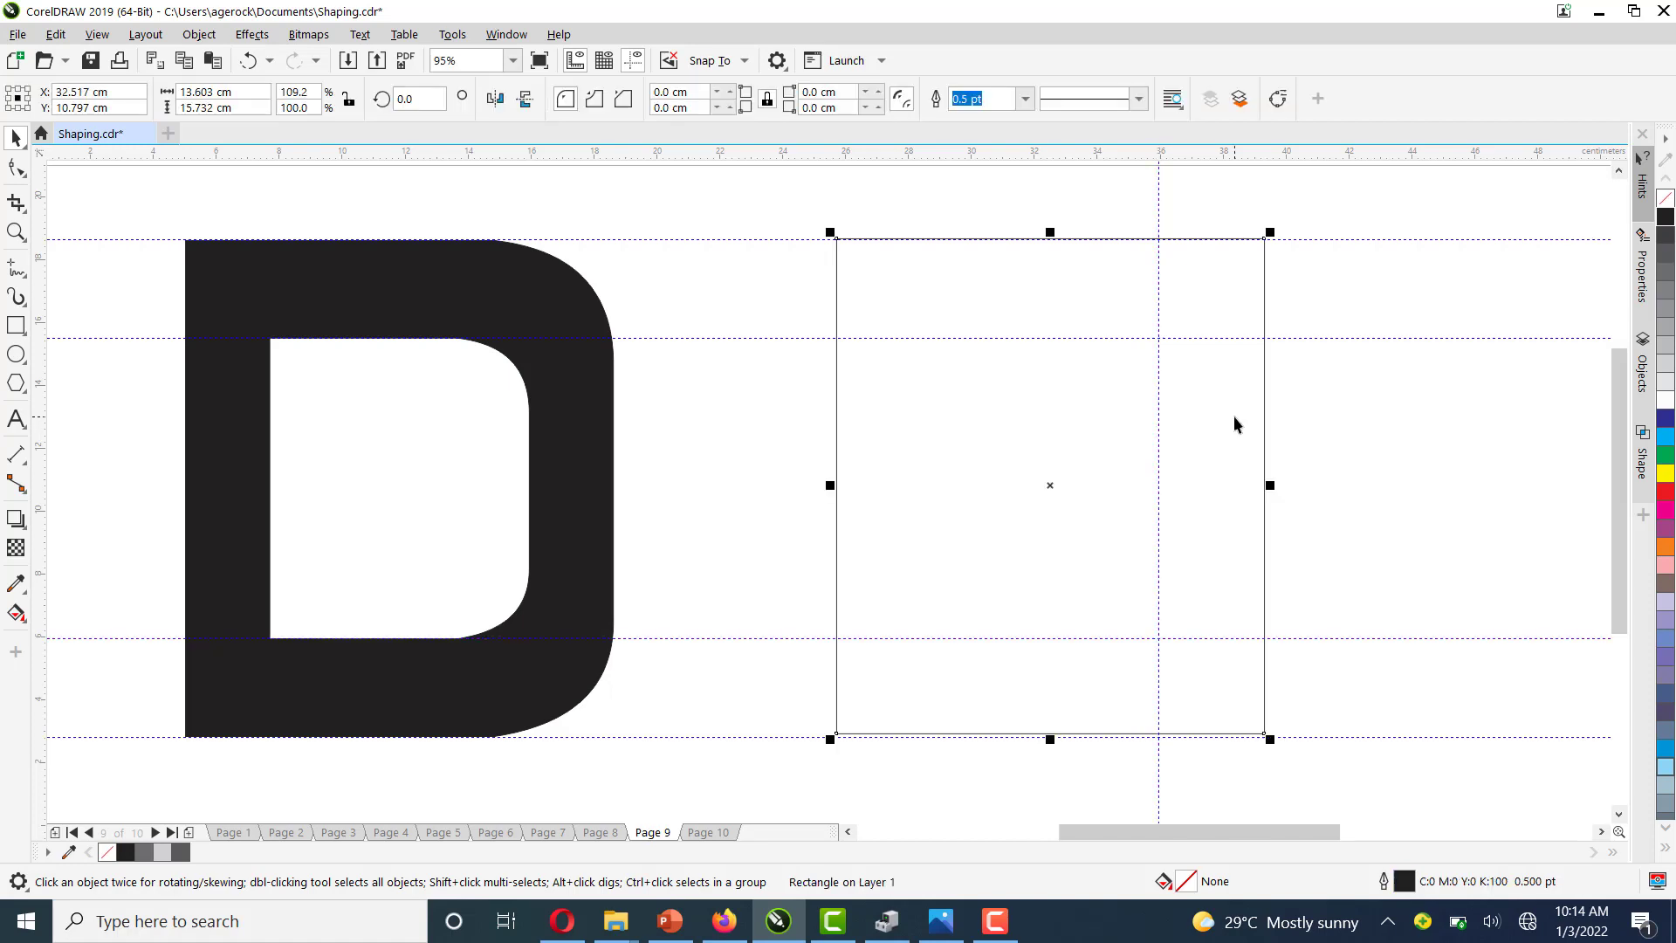
click(1279, 101)
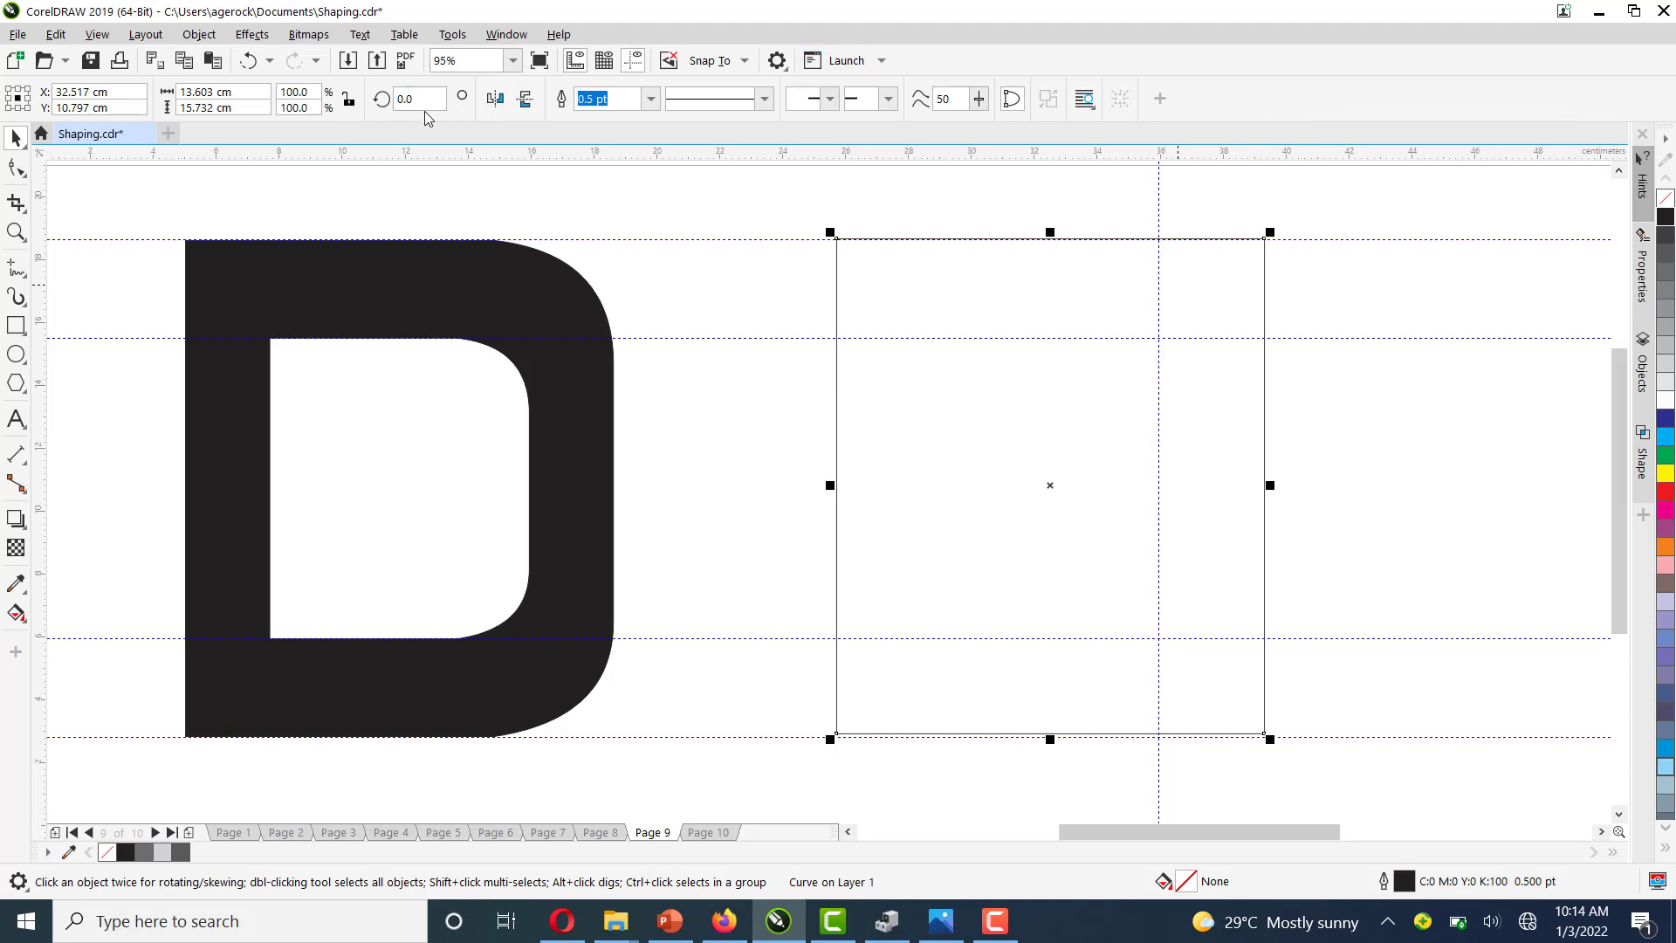
click(16, 169)
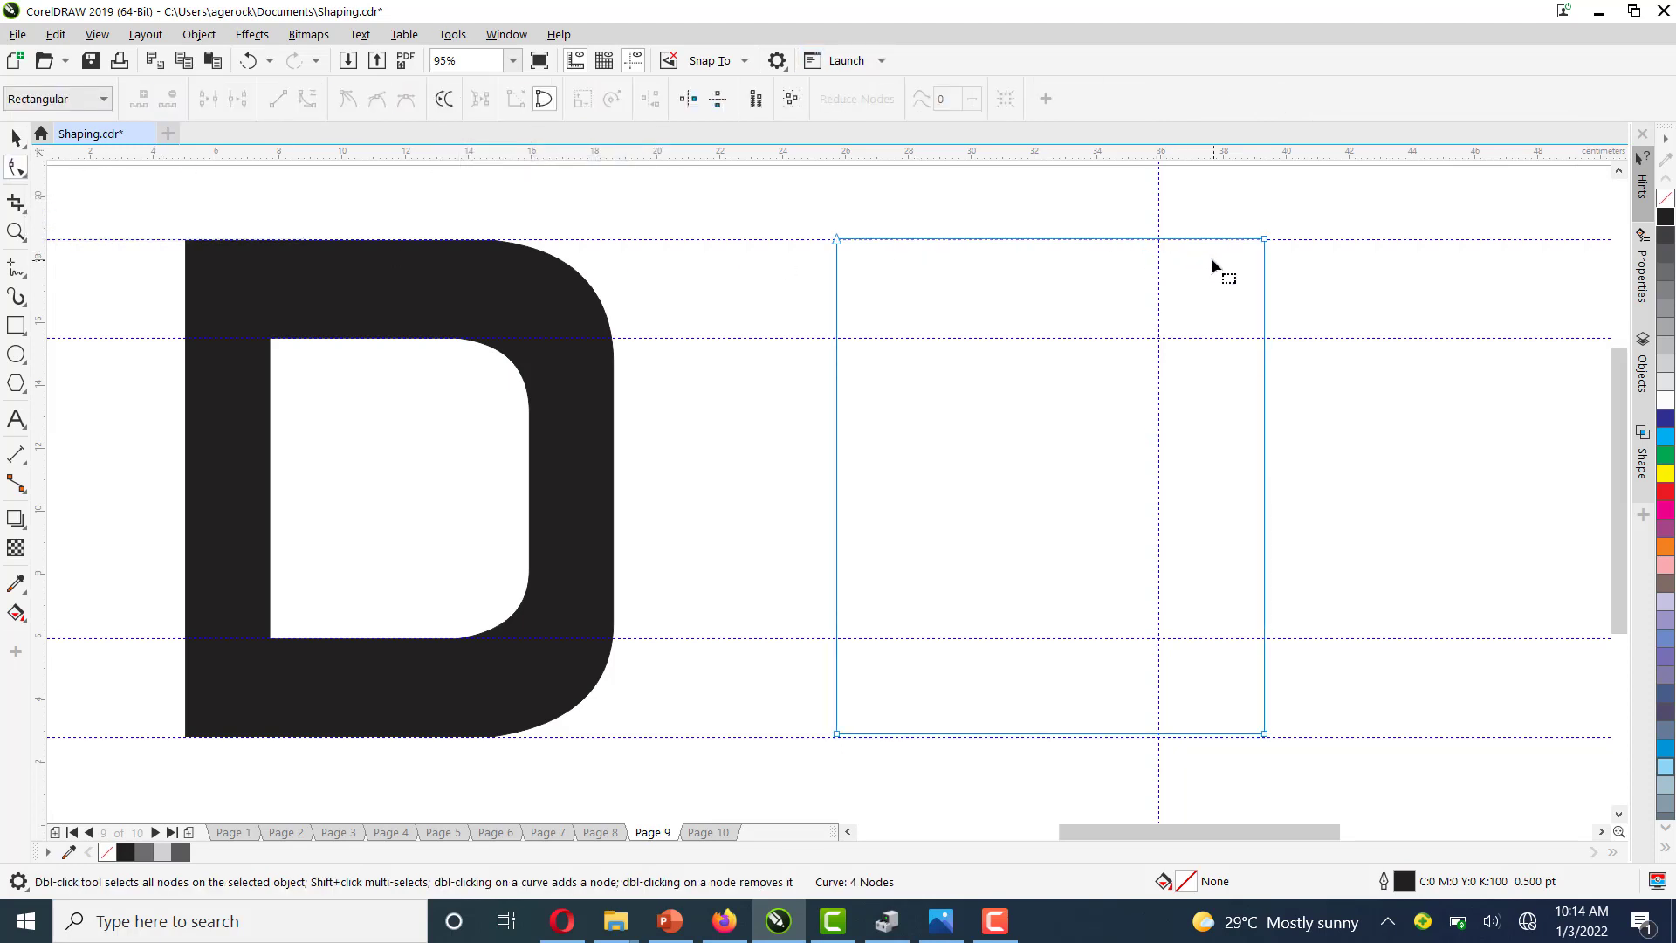
double_click(1158, 239)
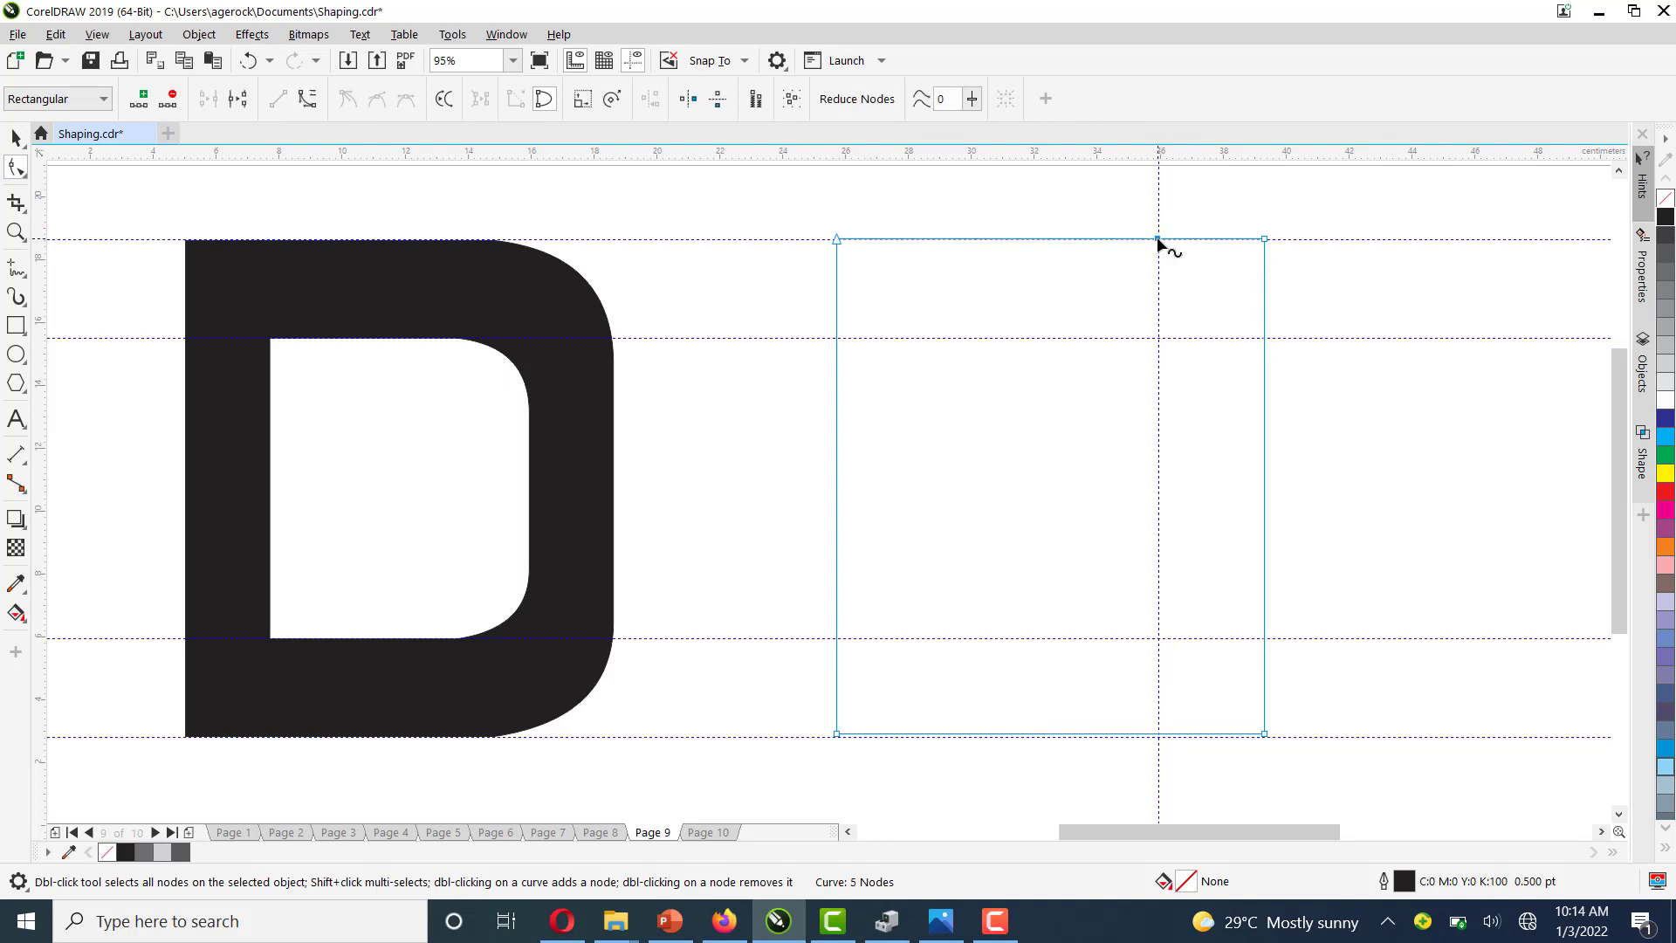
double_click(1265, 337)
double_click(1265, 239)
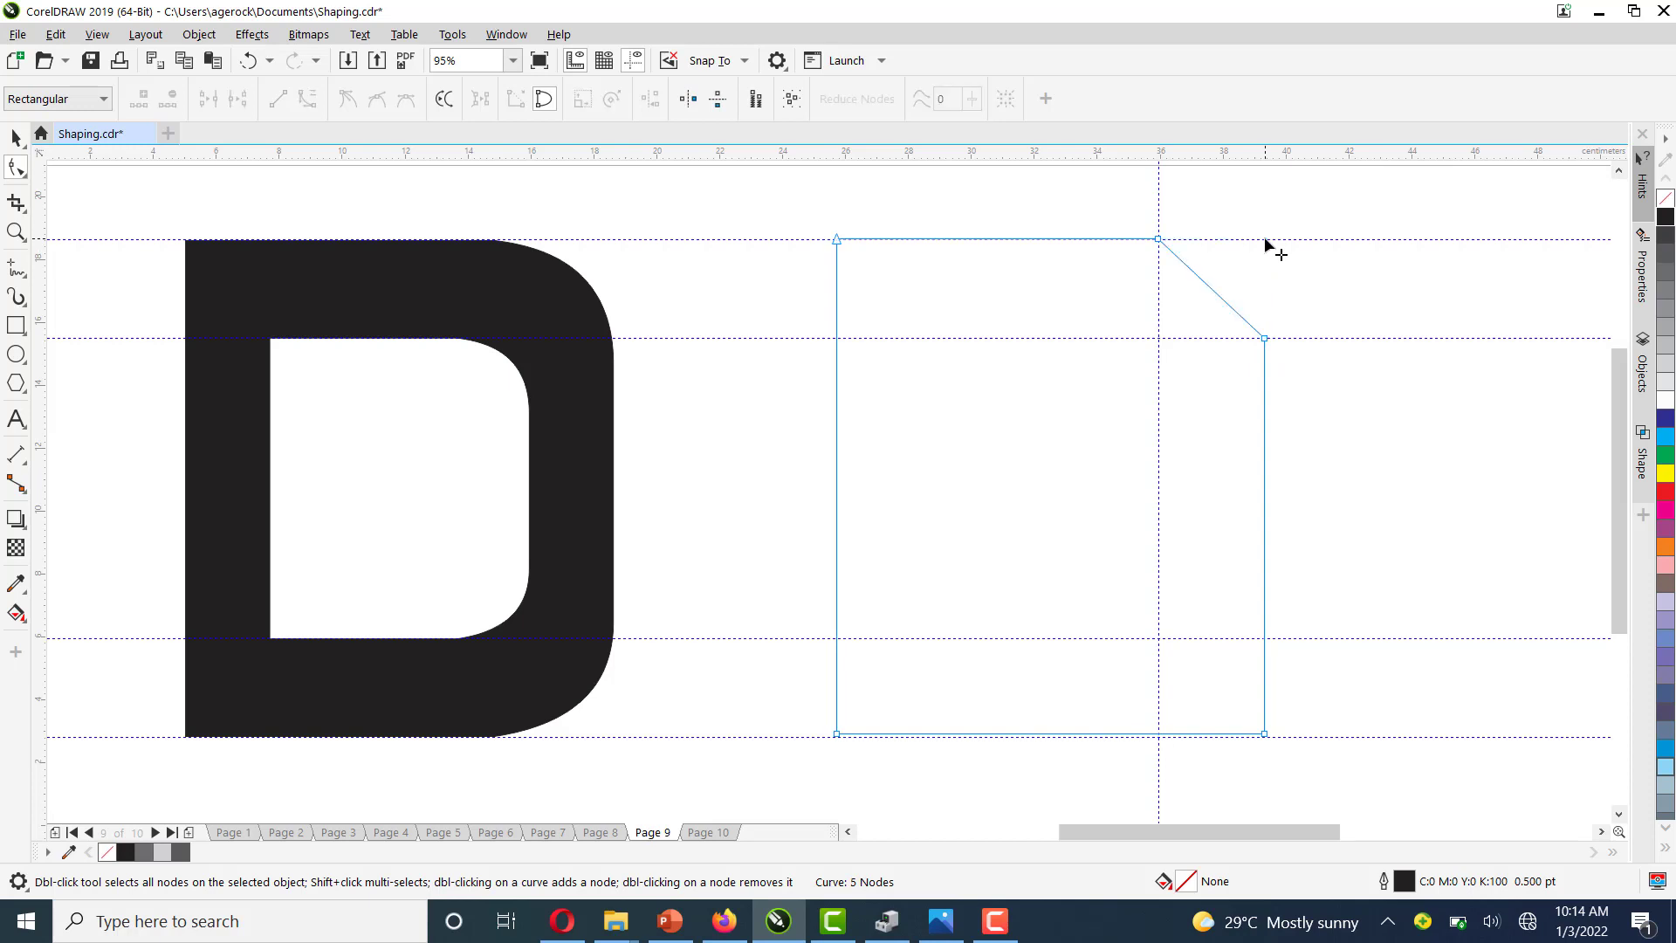
Bevel the bottom-right corner the same way, adding nodes at the guideline crossings and deleting the corner node
double_click(1158, 734)
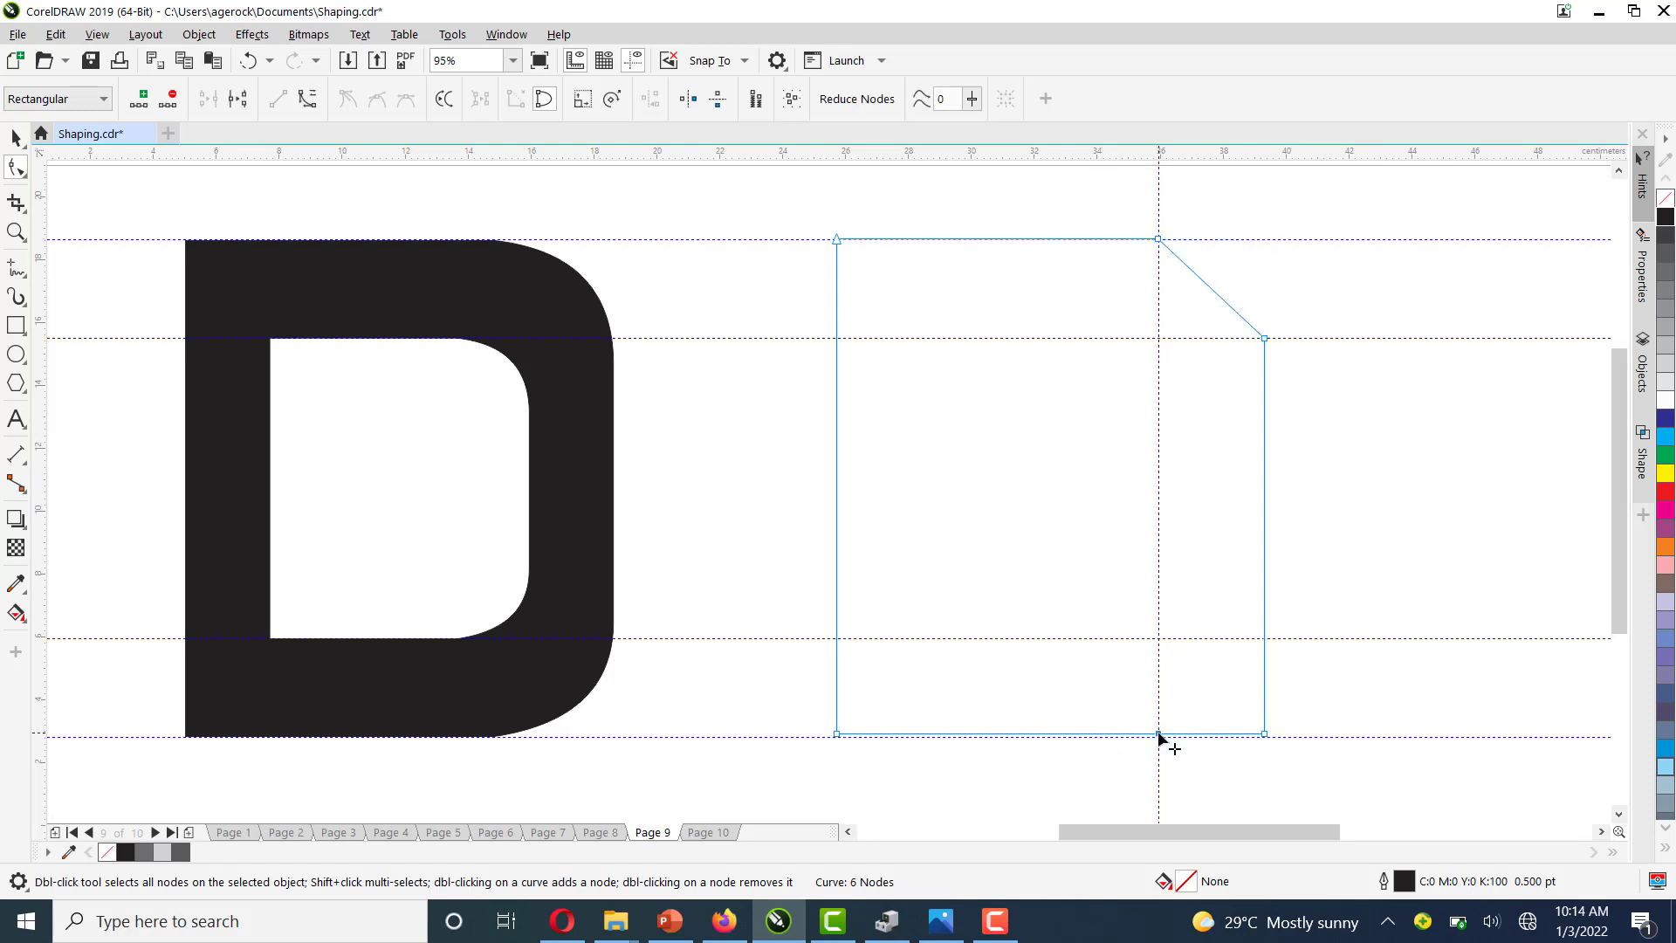
double_click(1264, 639)
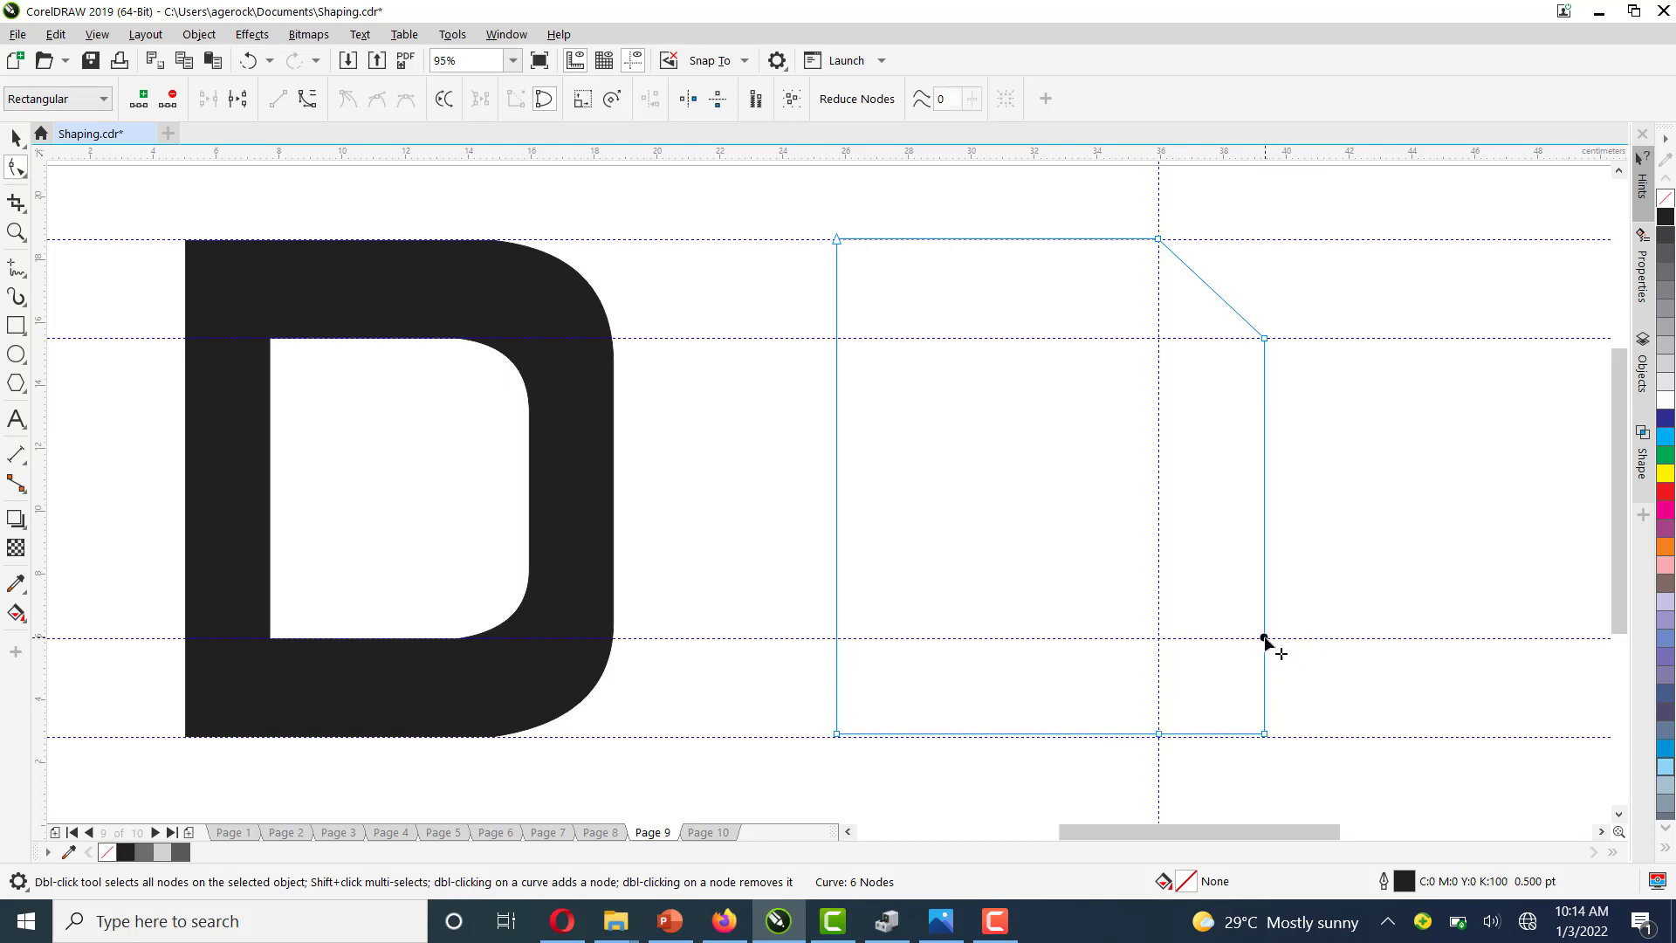
double_click(1264, 734)
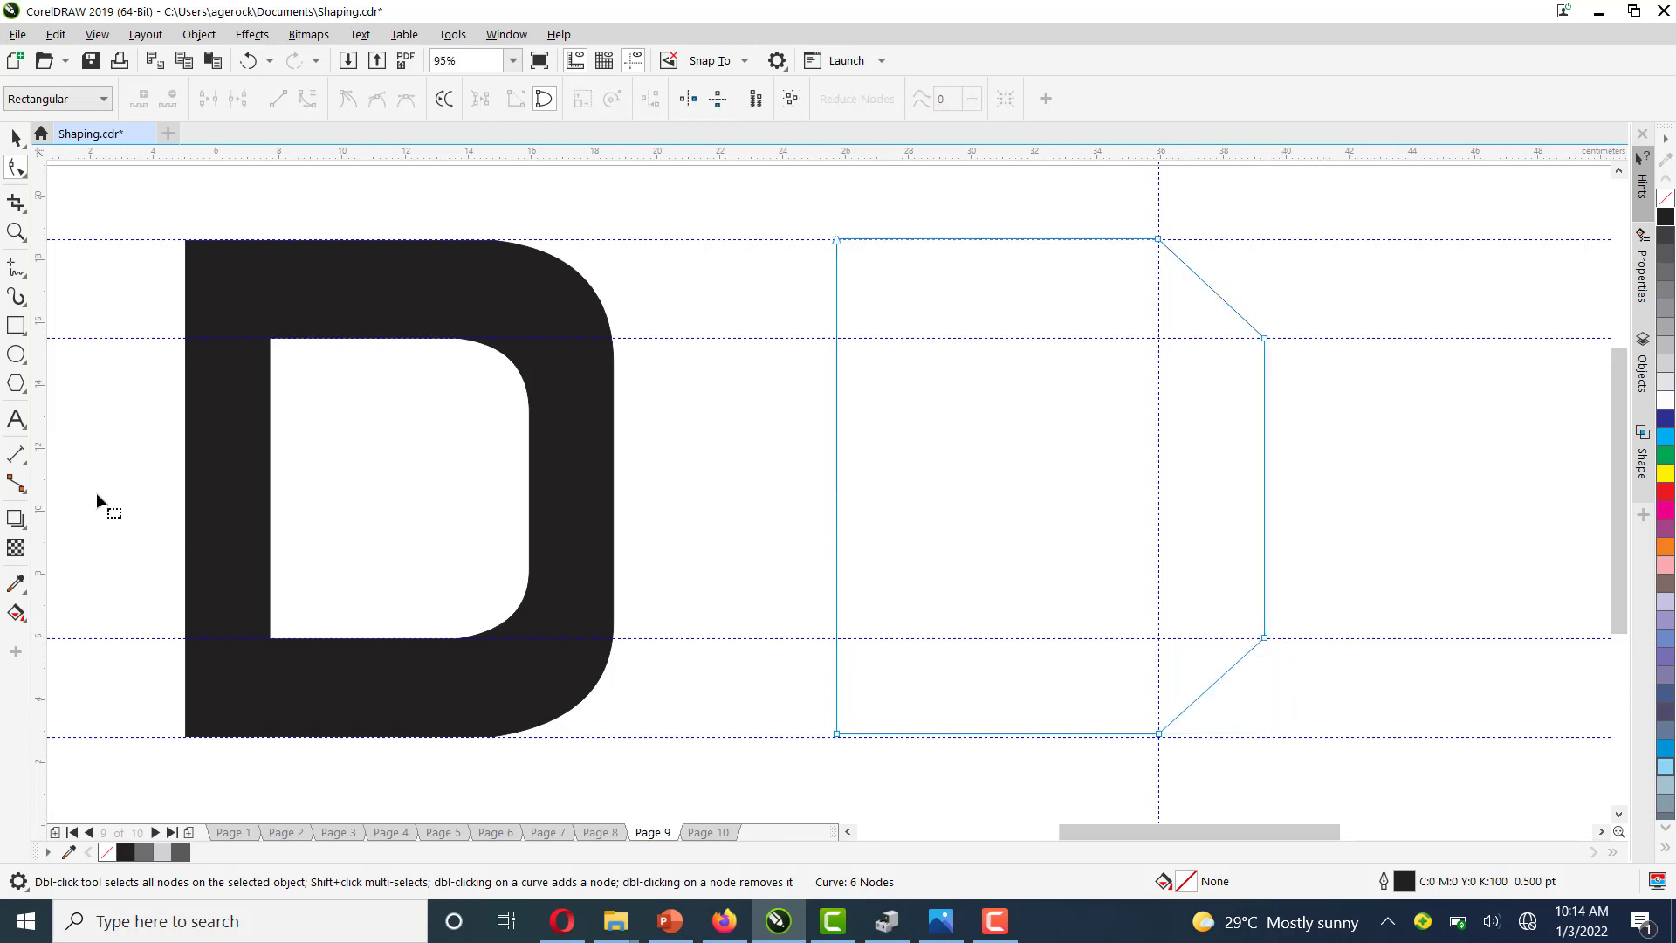
Add a vertical guideline on the right edge and bend the upper diagonal segment into a rounded curve
drag(40, 485, 1264, 508)
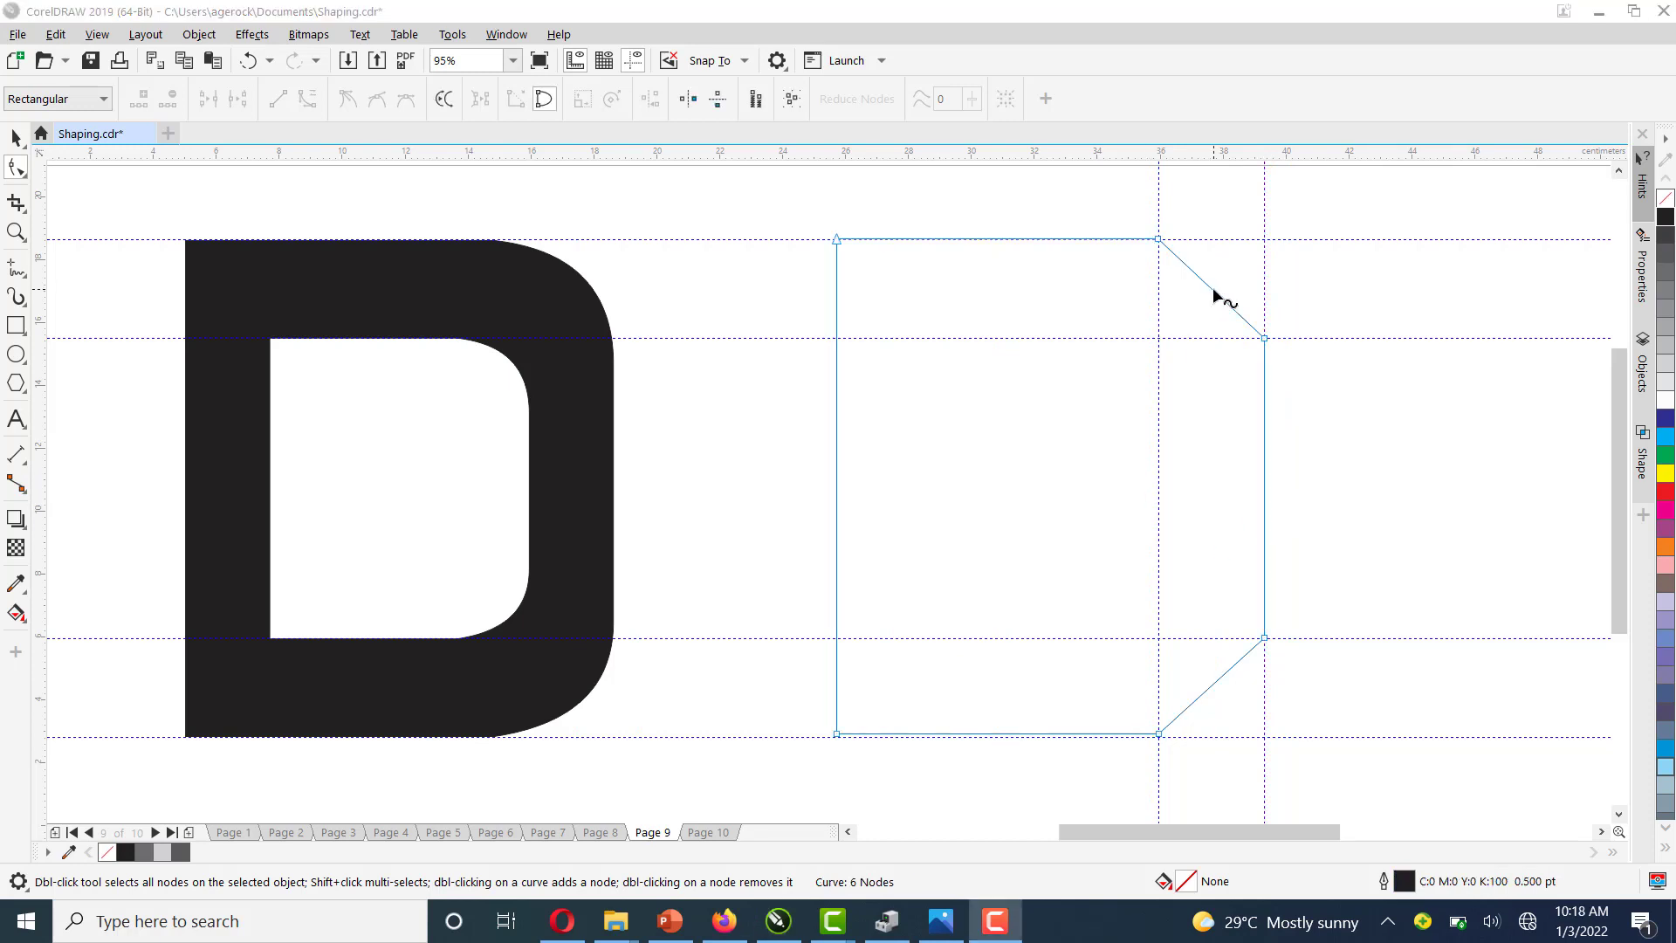
right_click(1212, 288)
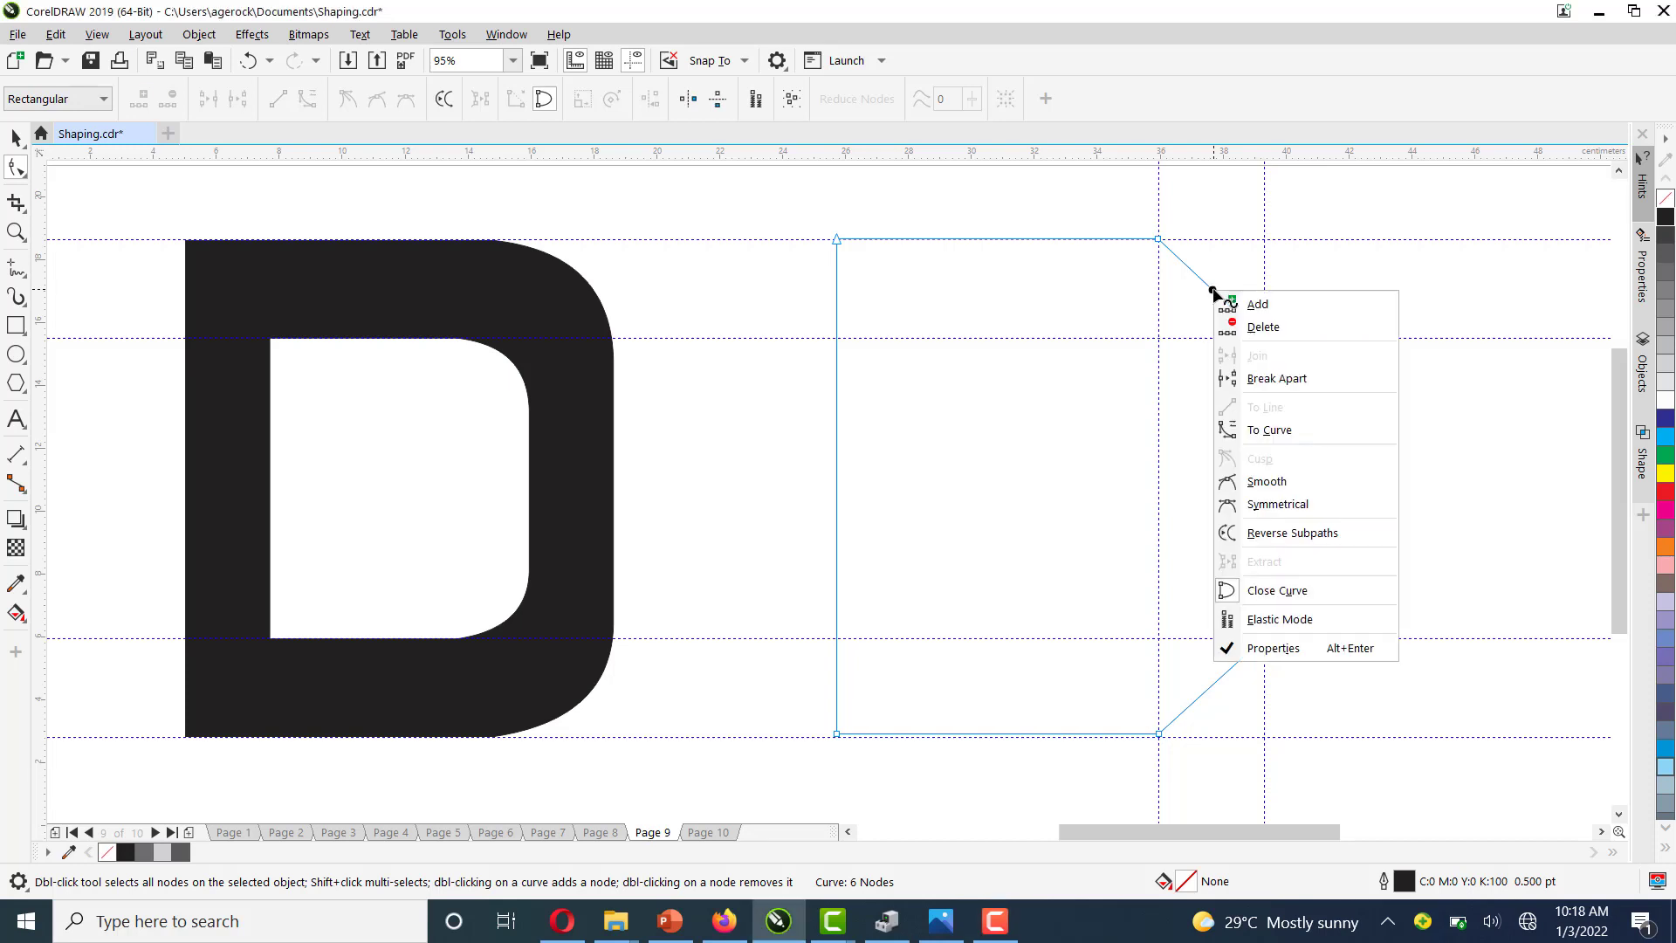
click(1271, 432)
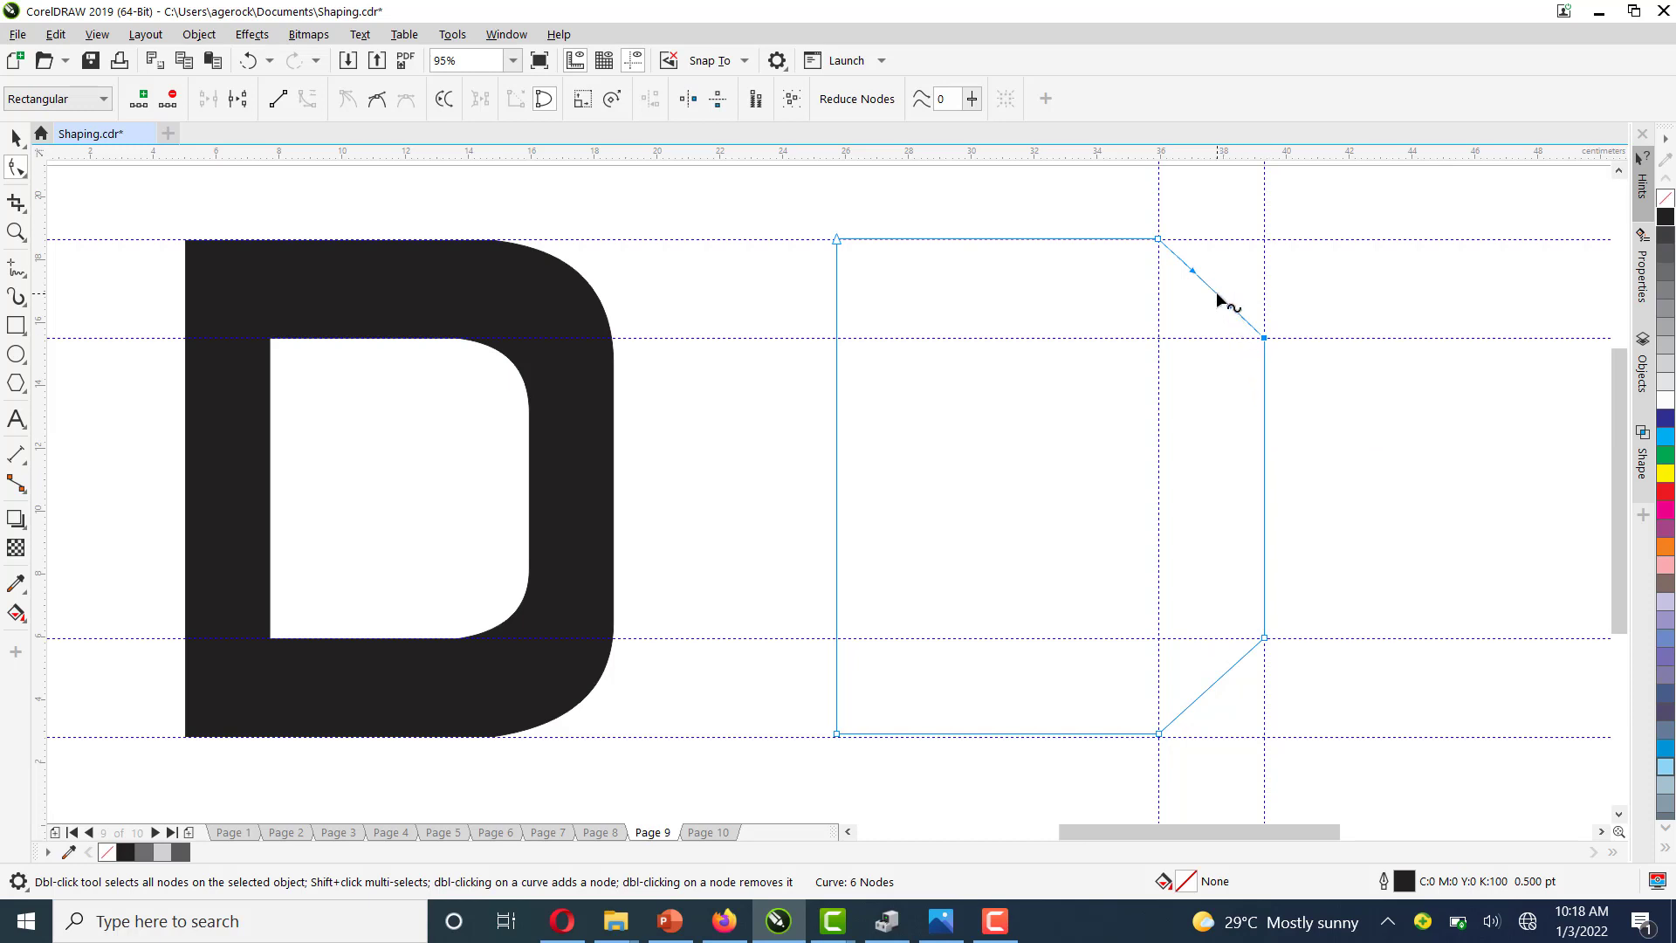
drag(1217, 291, 1242, 268)
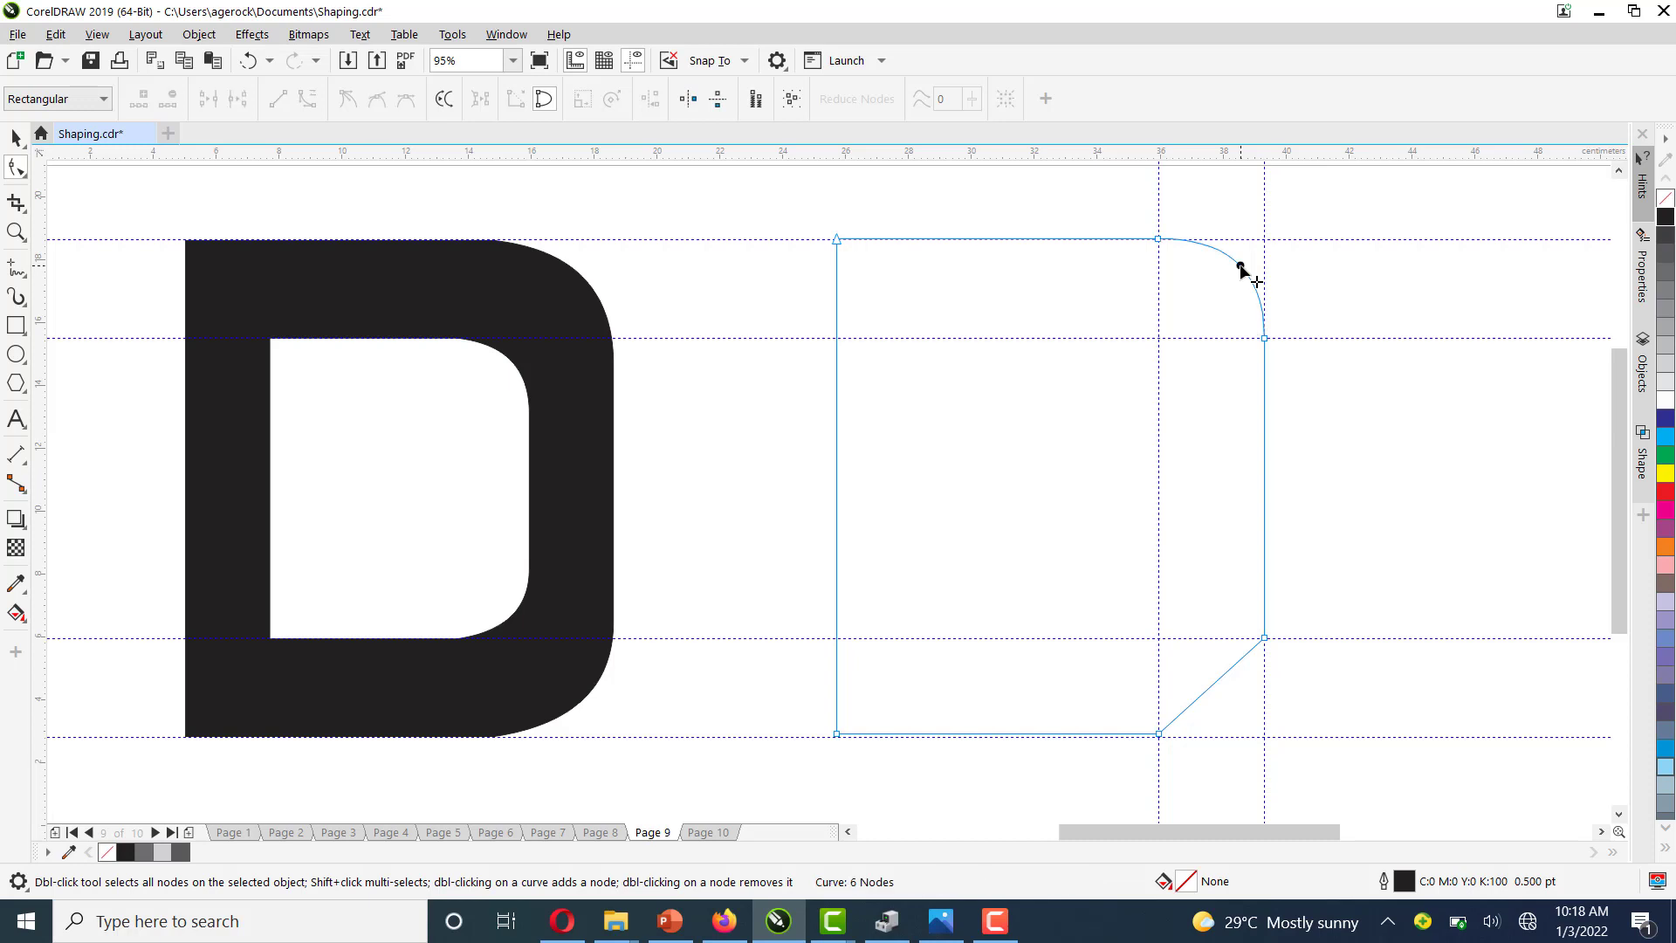
click(1265, 337)
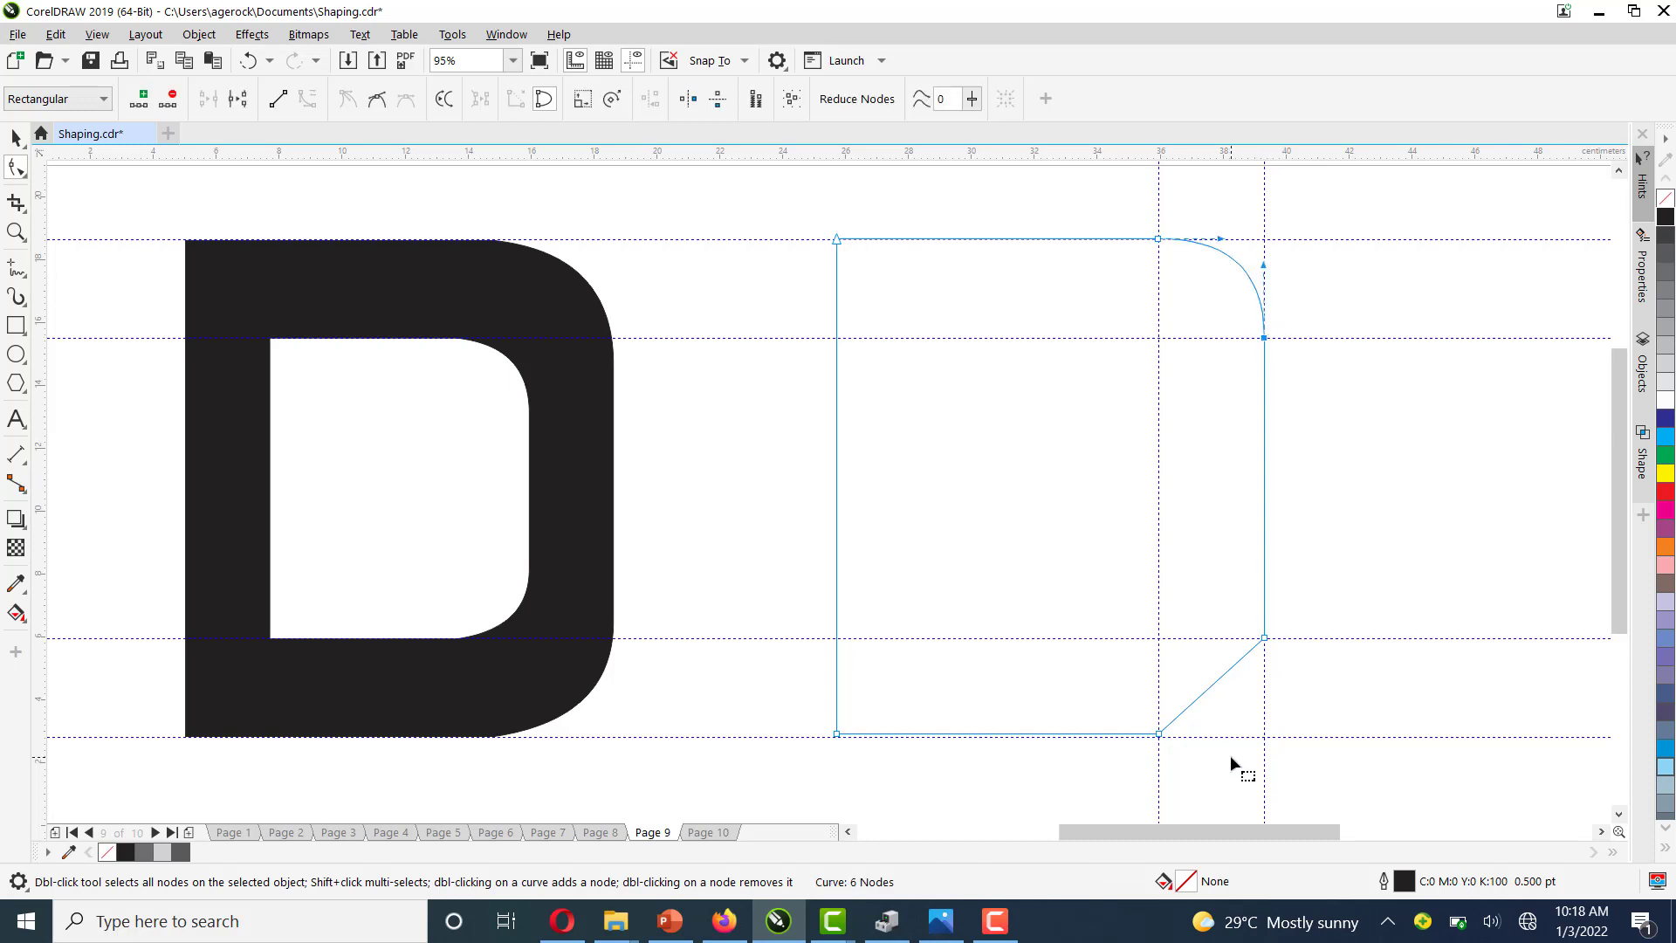
Convert the lower diagonal segment to a curve and bend it into a rounded corner, adjusting its handles
right_click(1216, 683)
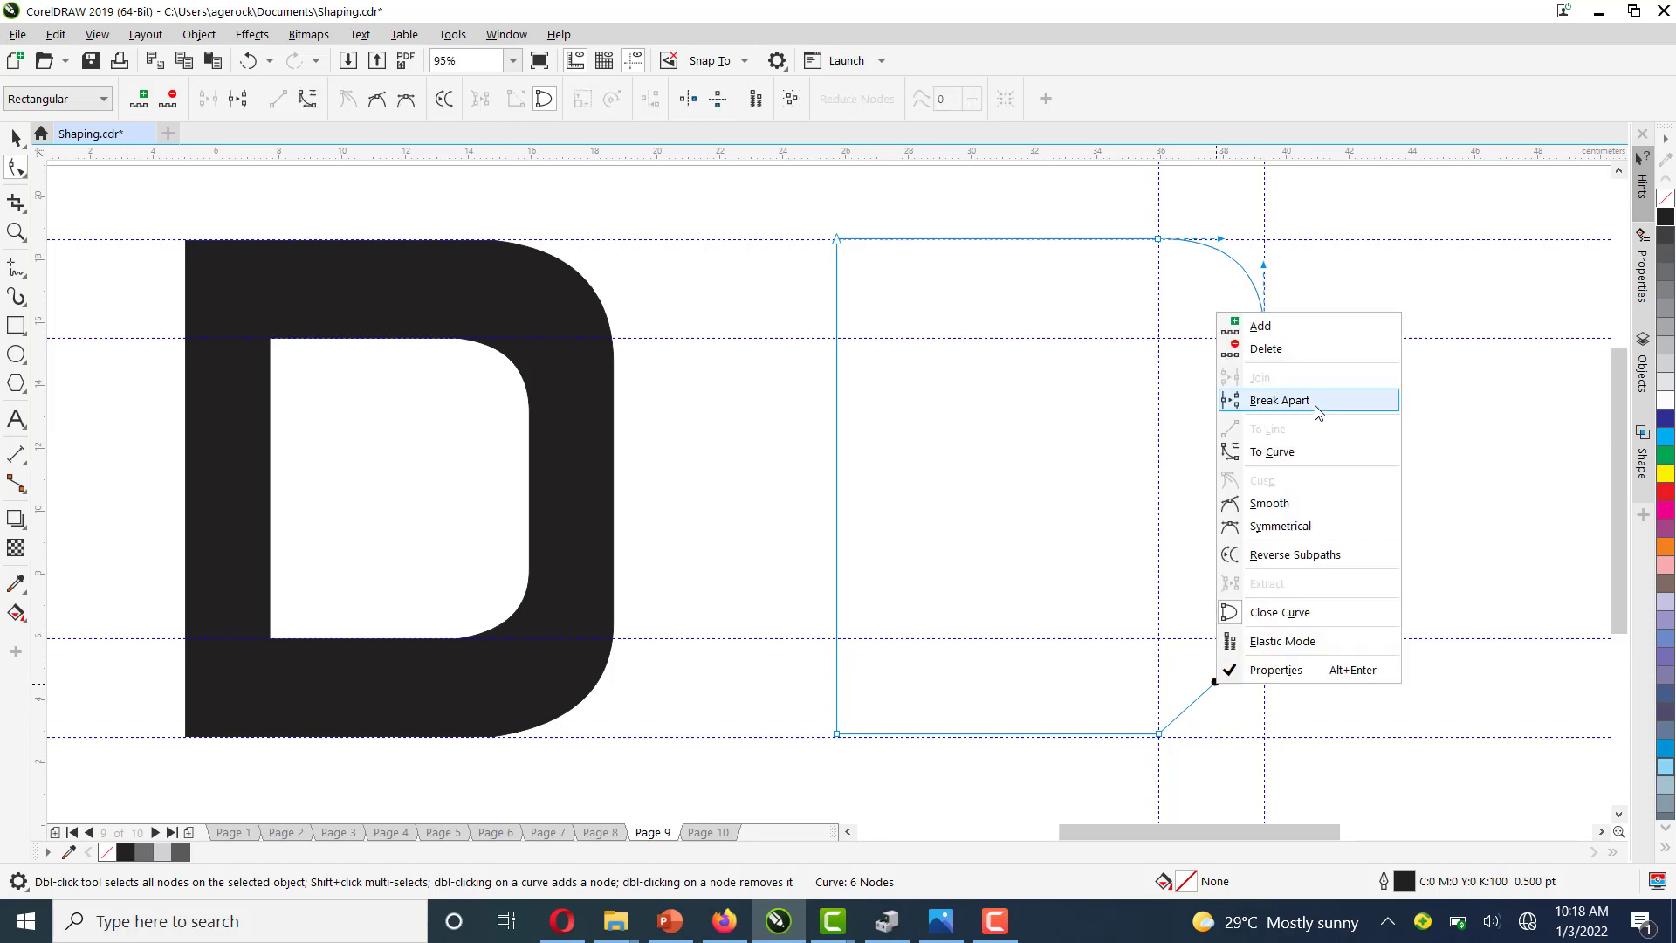
click(1300, 449)
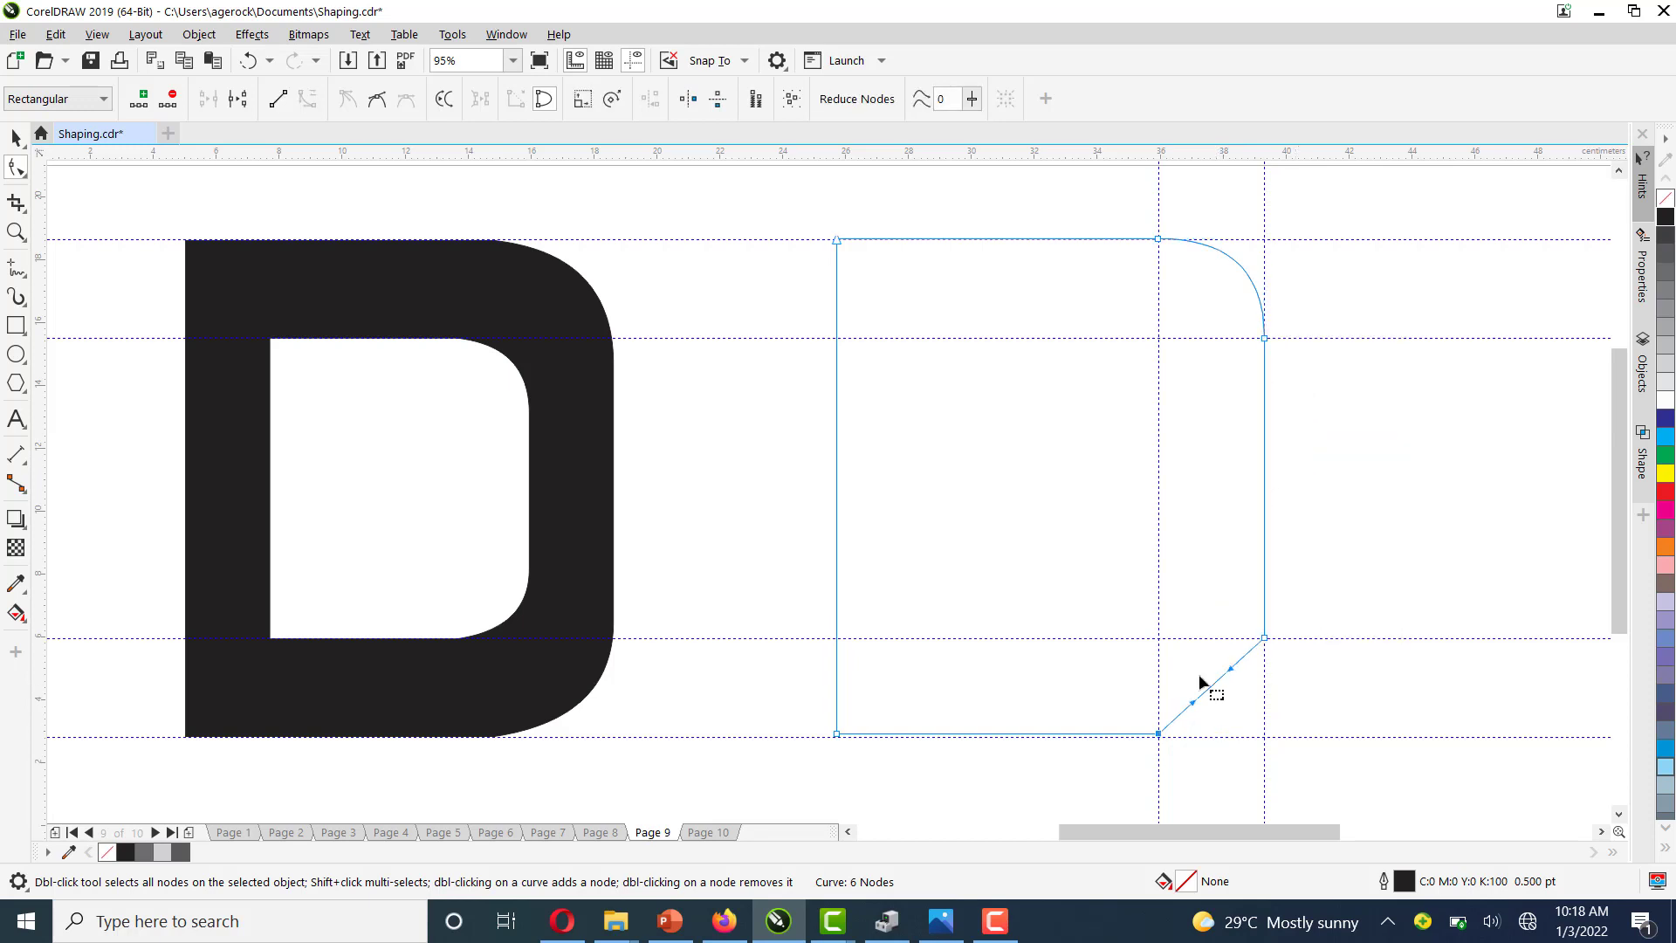
drag(1210, 687, 1238, 709)
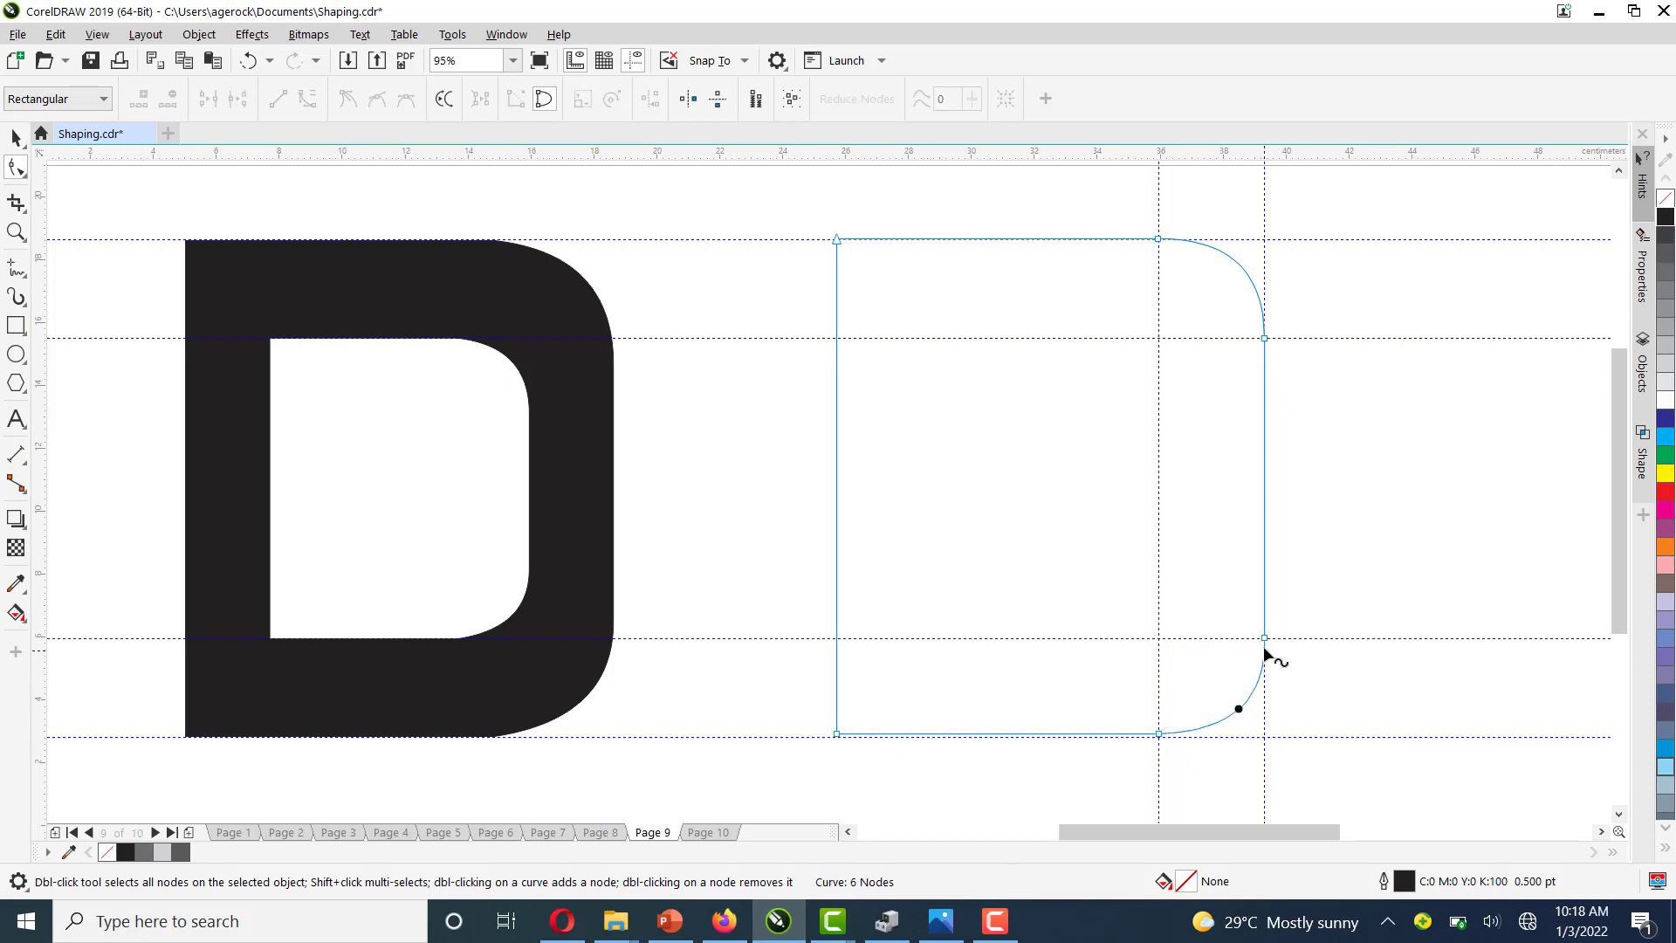
click(1266, 639)
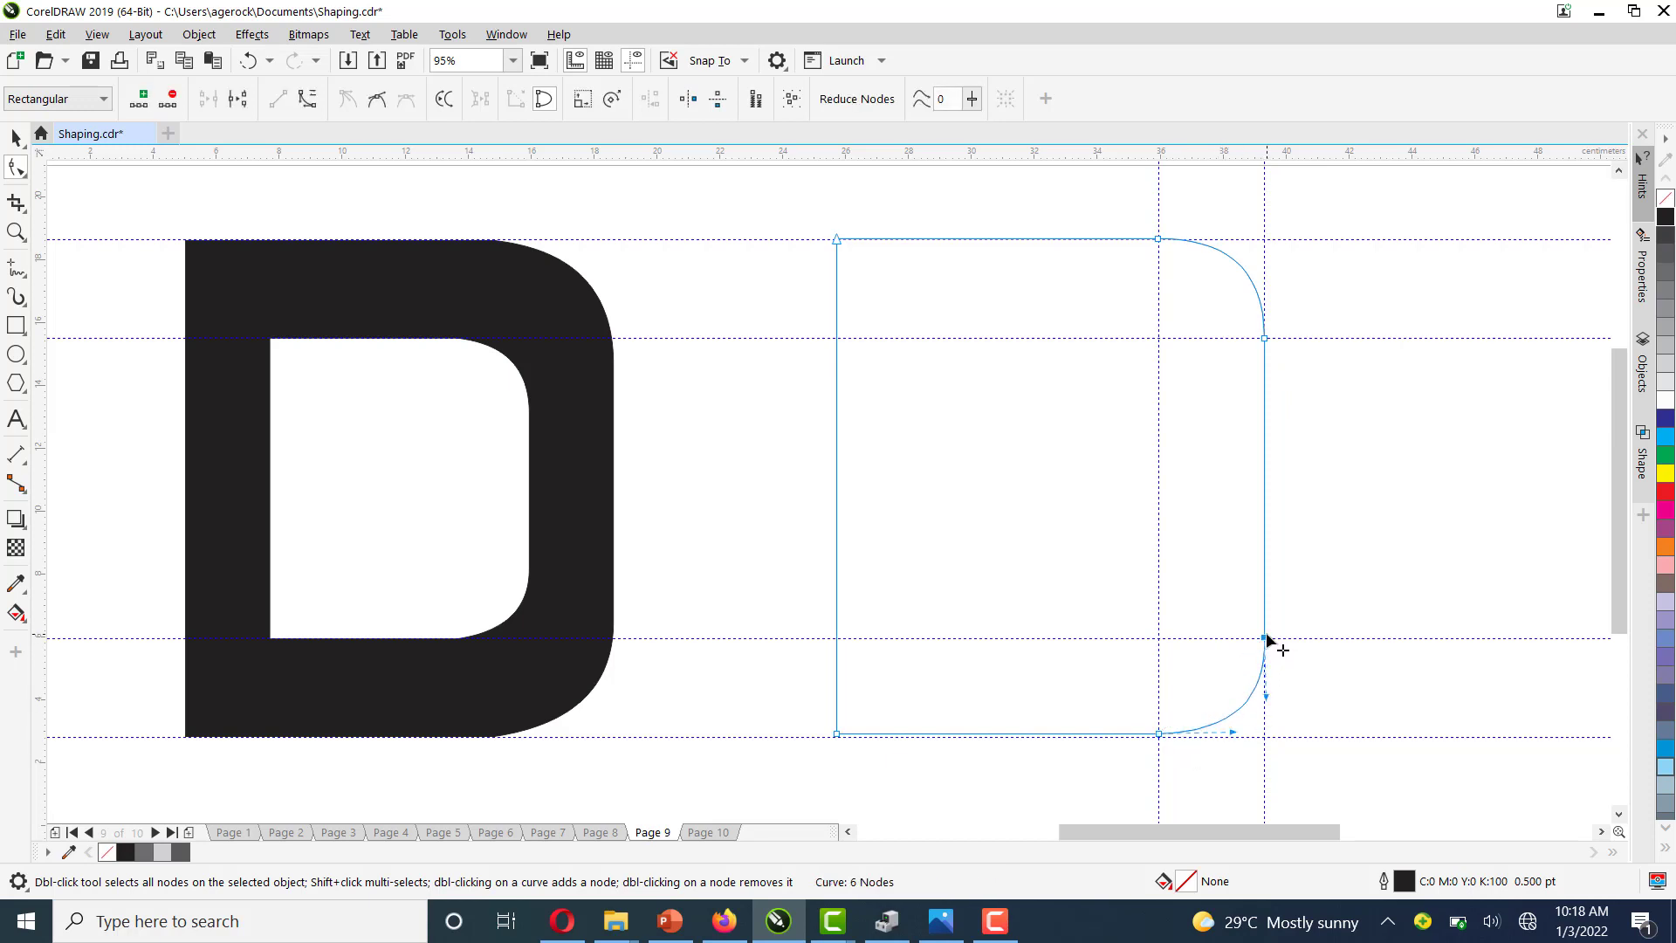
click(1233, 733)
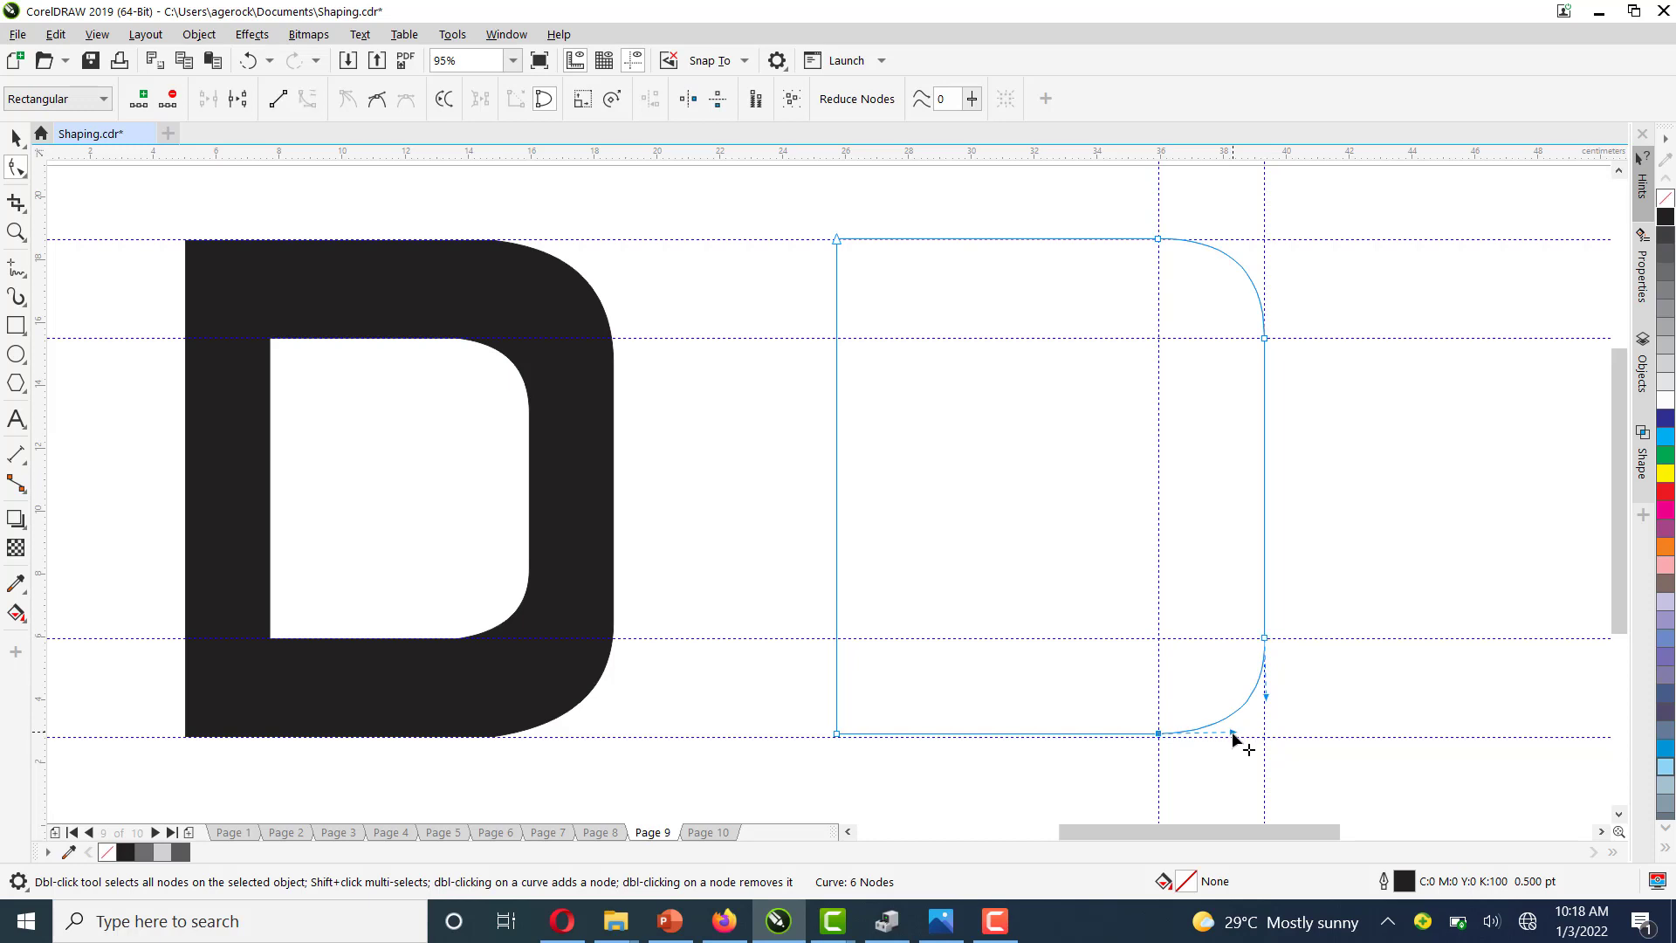
click(1266, 699)
Duplicate the rounded D outline and scale the copy down to 60.1% about its centre
click(16, 137)
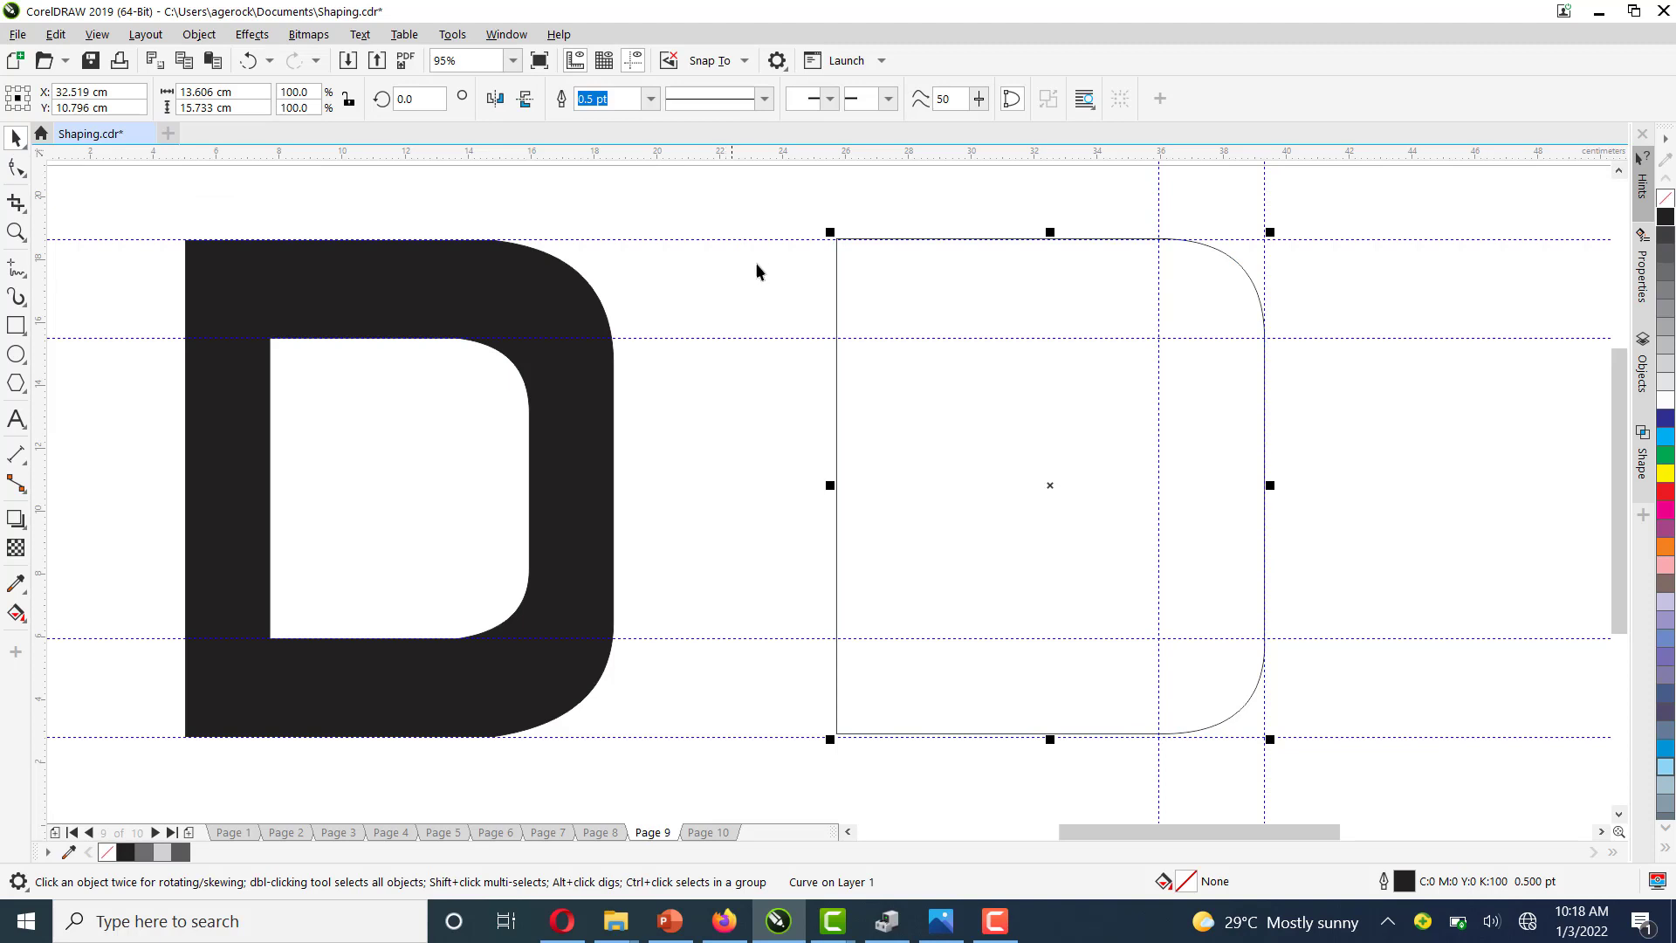
click(773, 283)
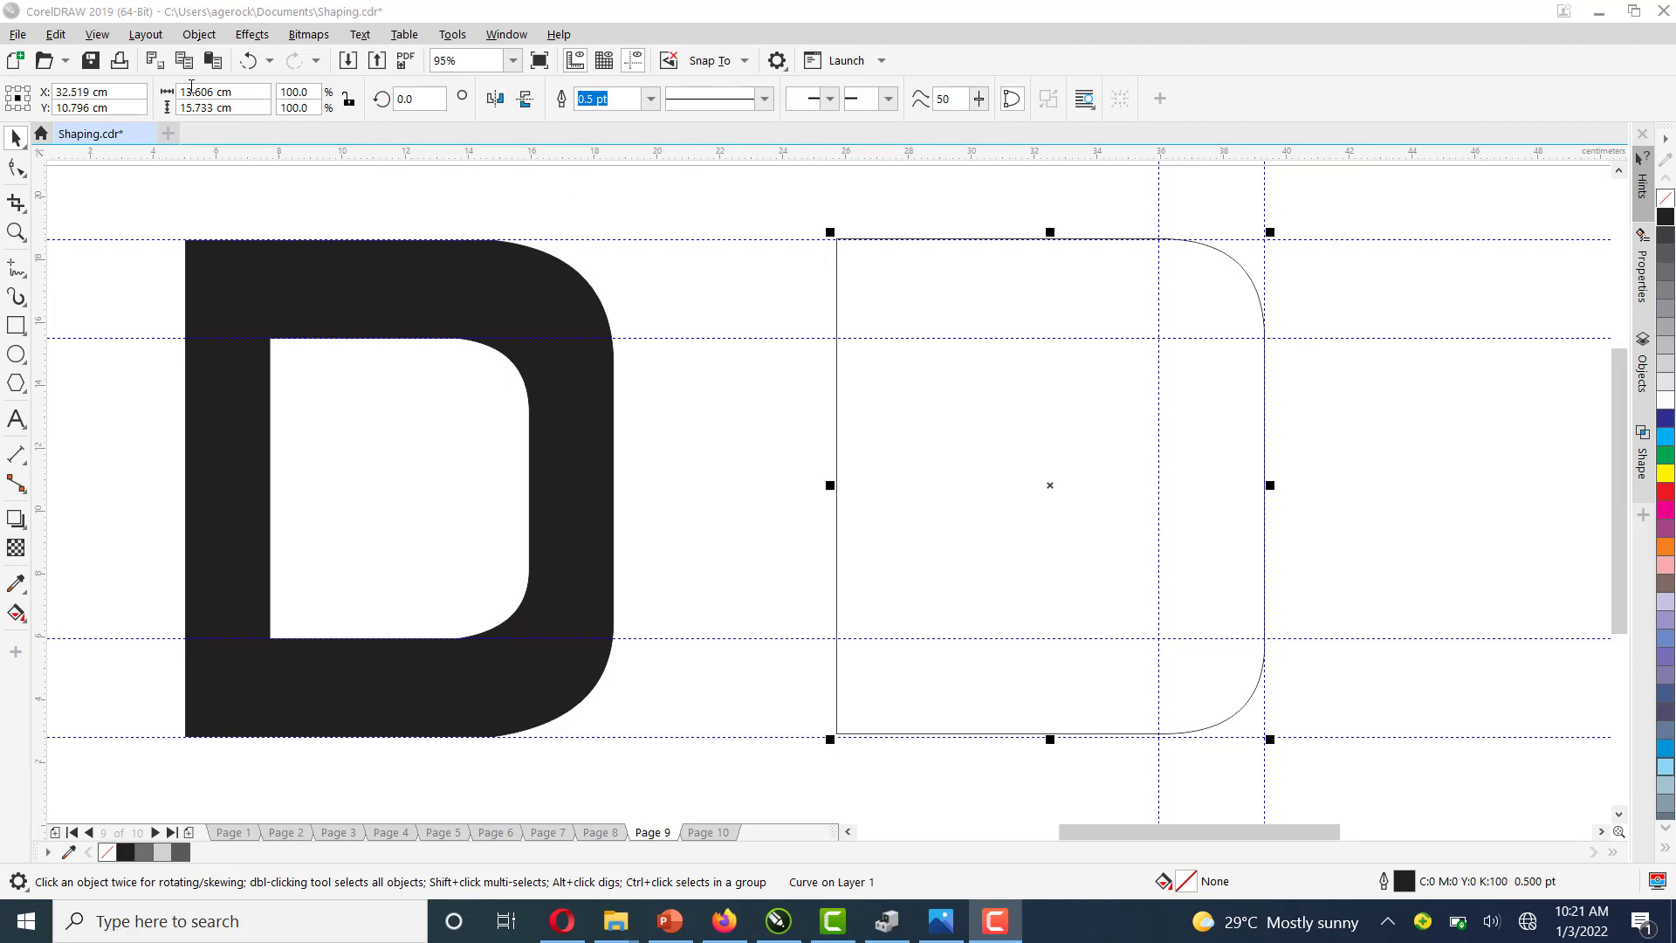
click(58, 36)
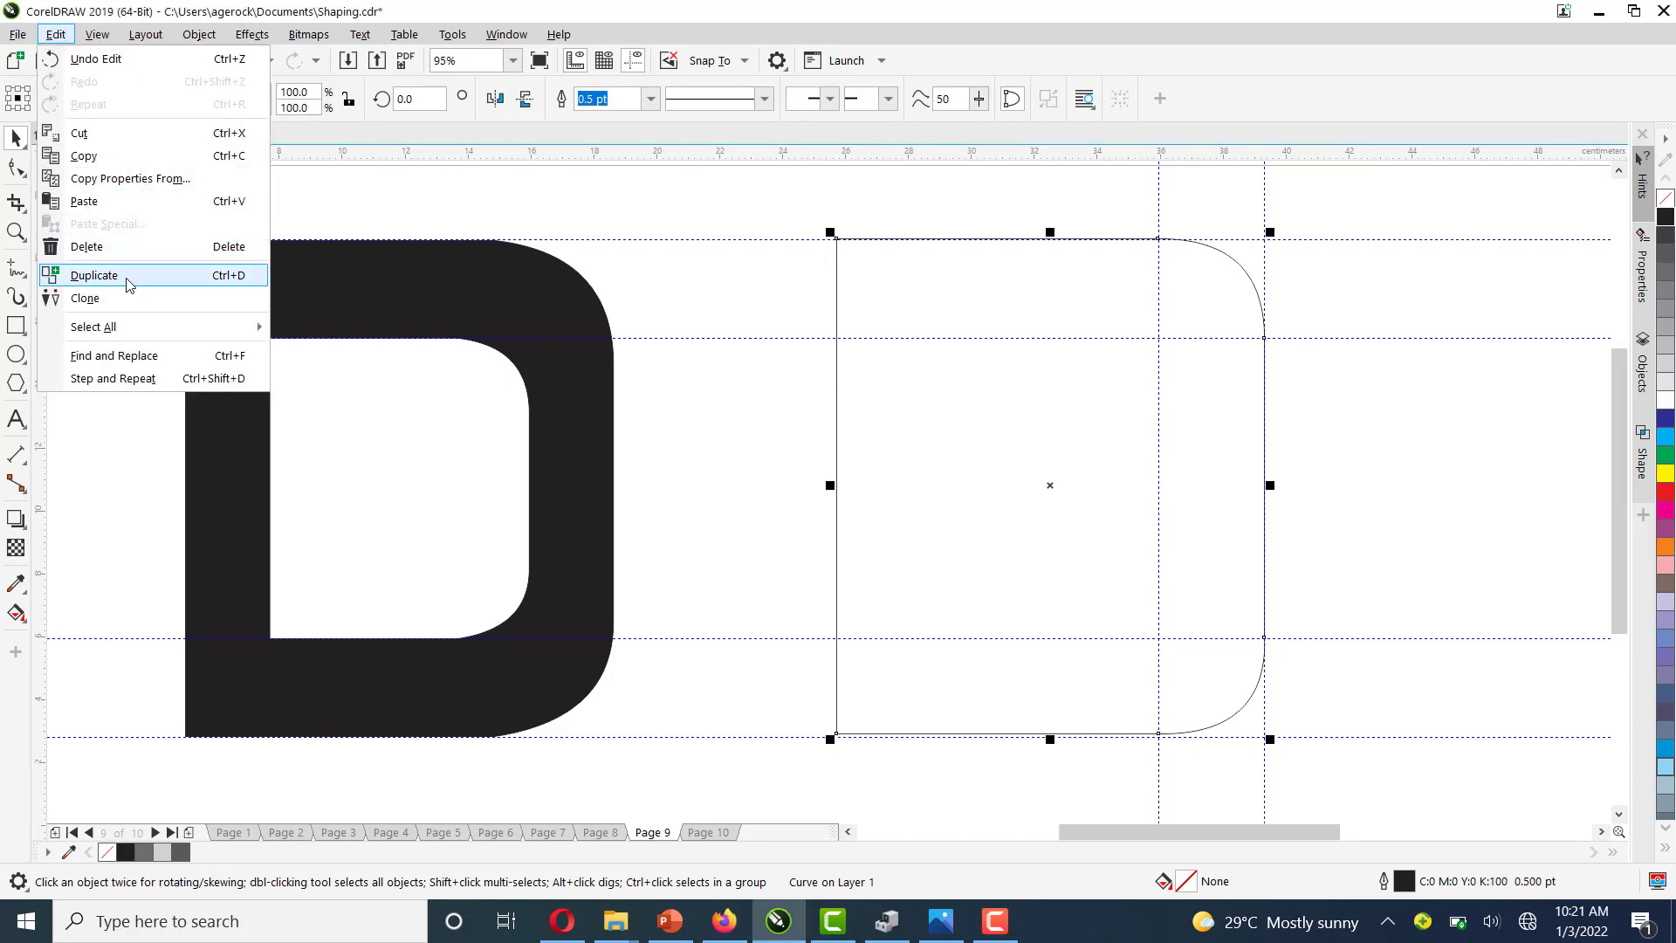
click(94, 275)
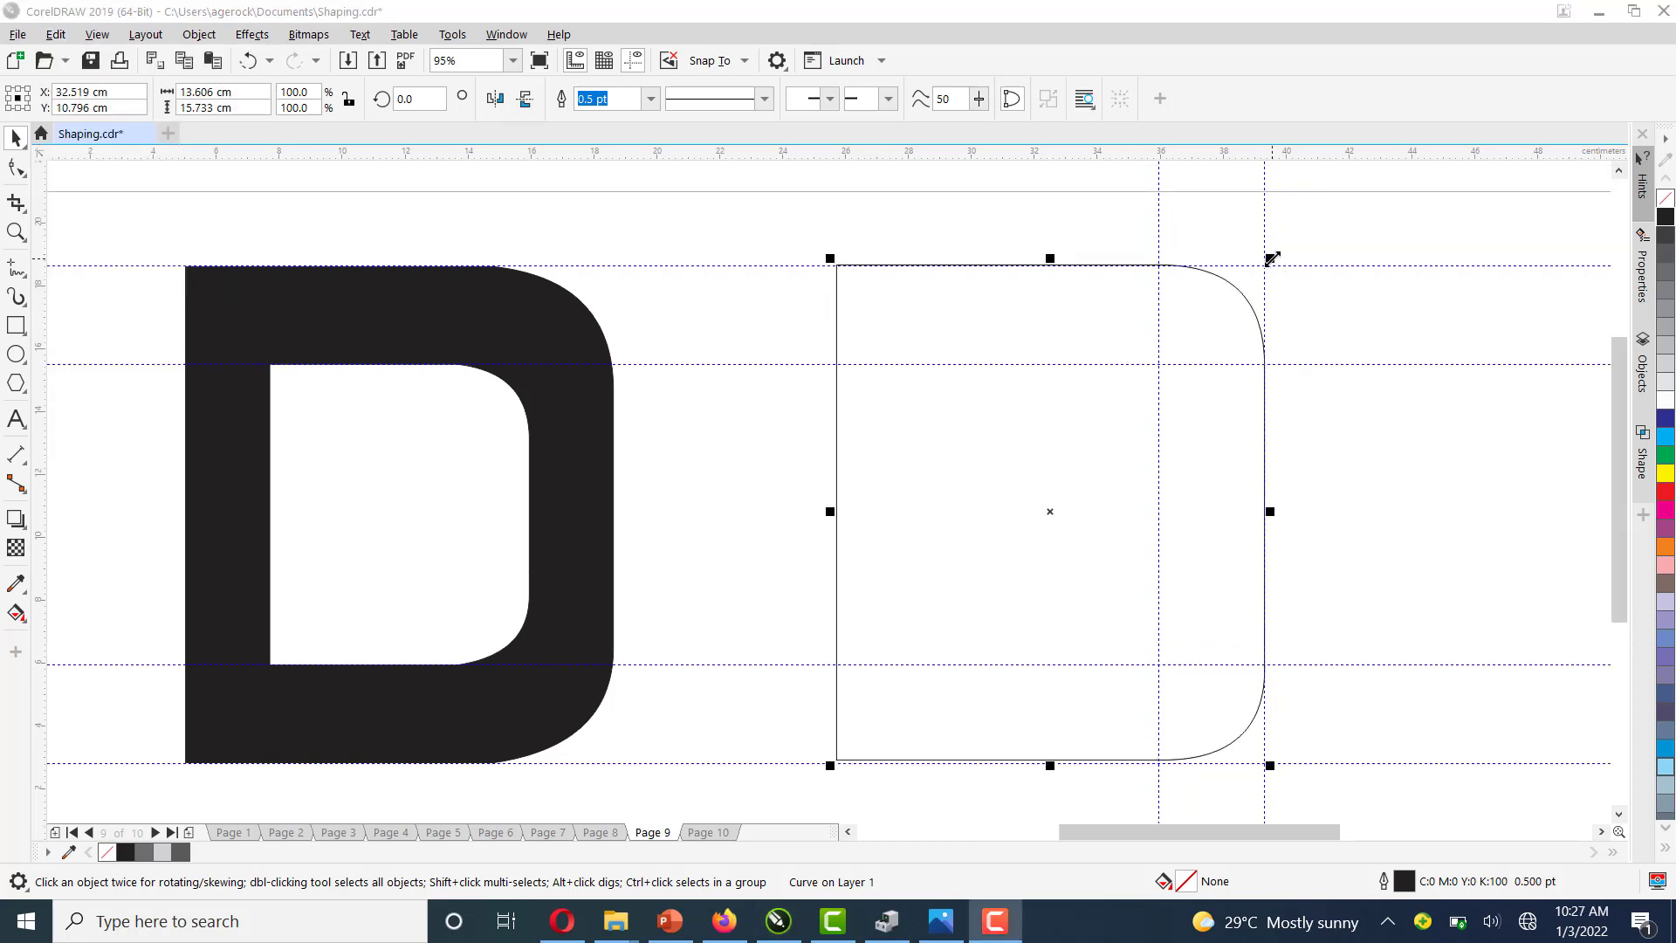
click(1271, 259)
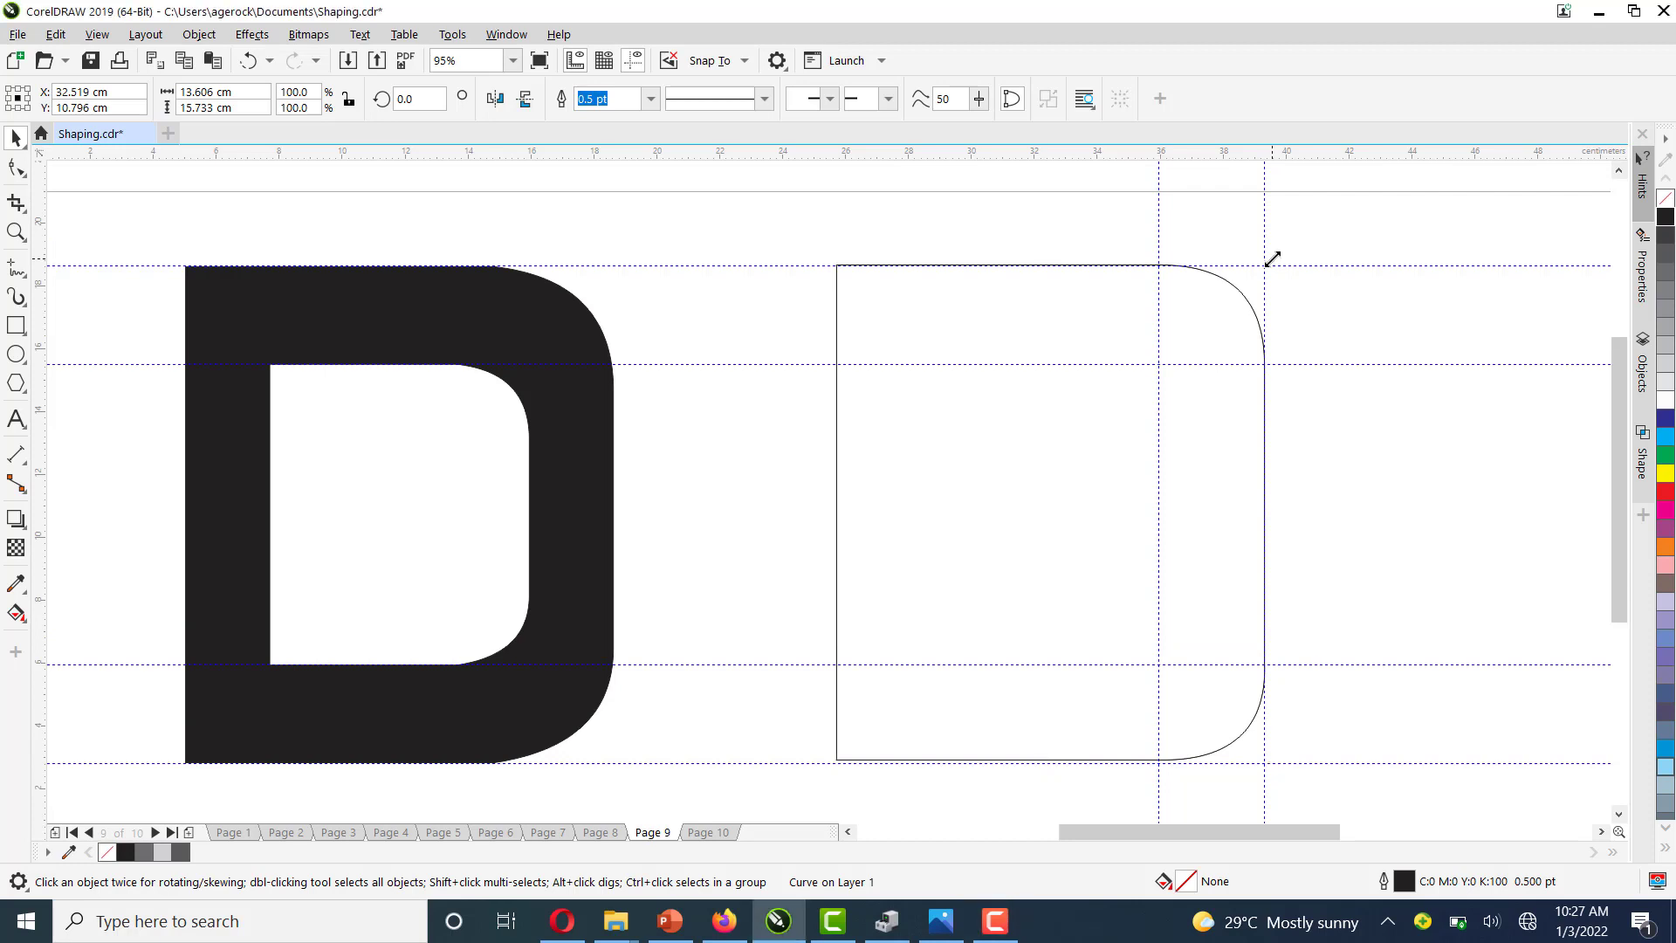
drag(1272, 258, 1189, 357)
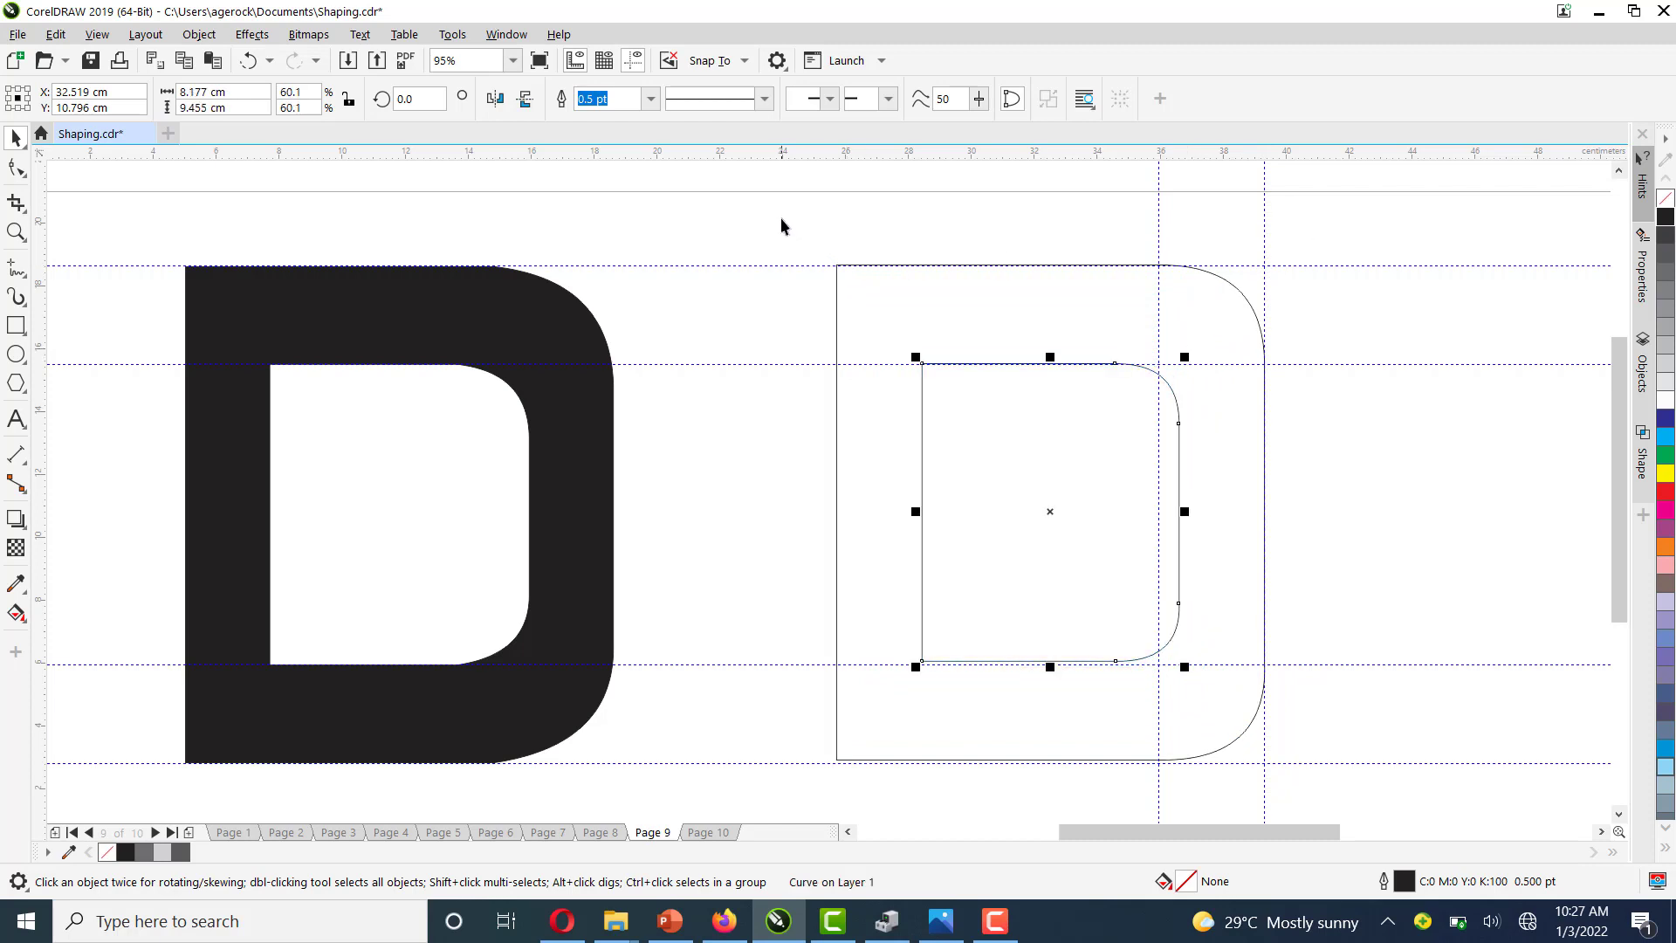
Select both D outlines and trim the outer shape with the smaller copy
drag(781, 219, 1317, 798)
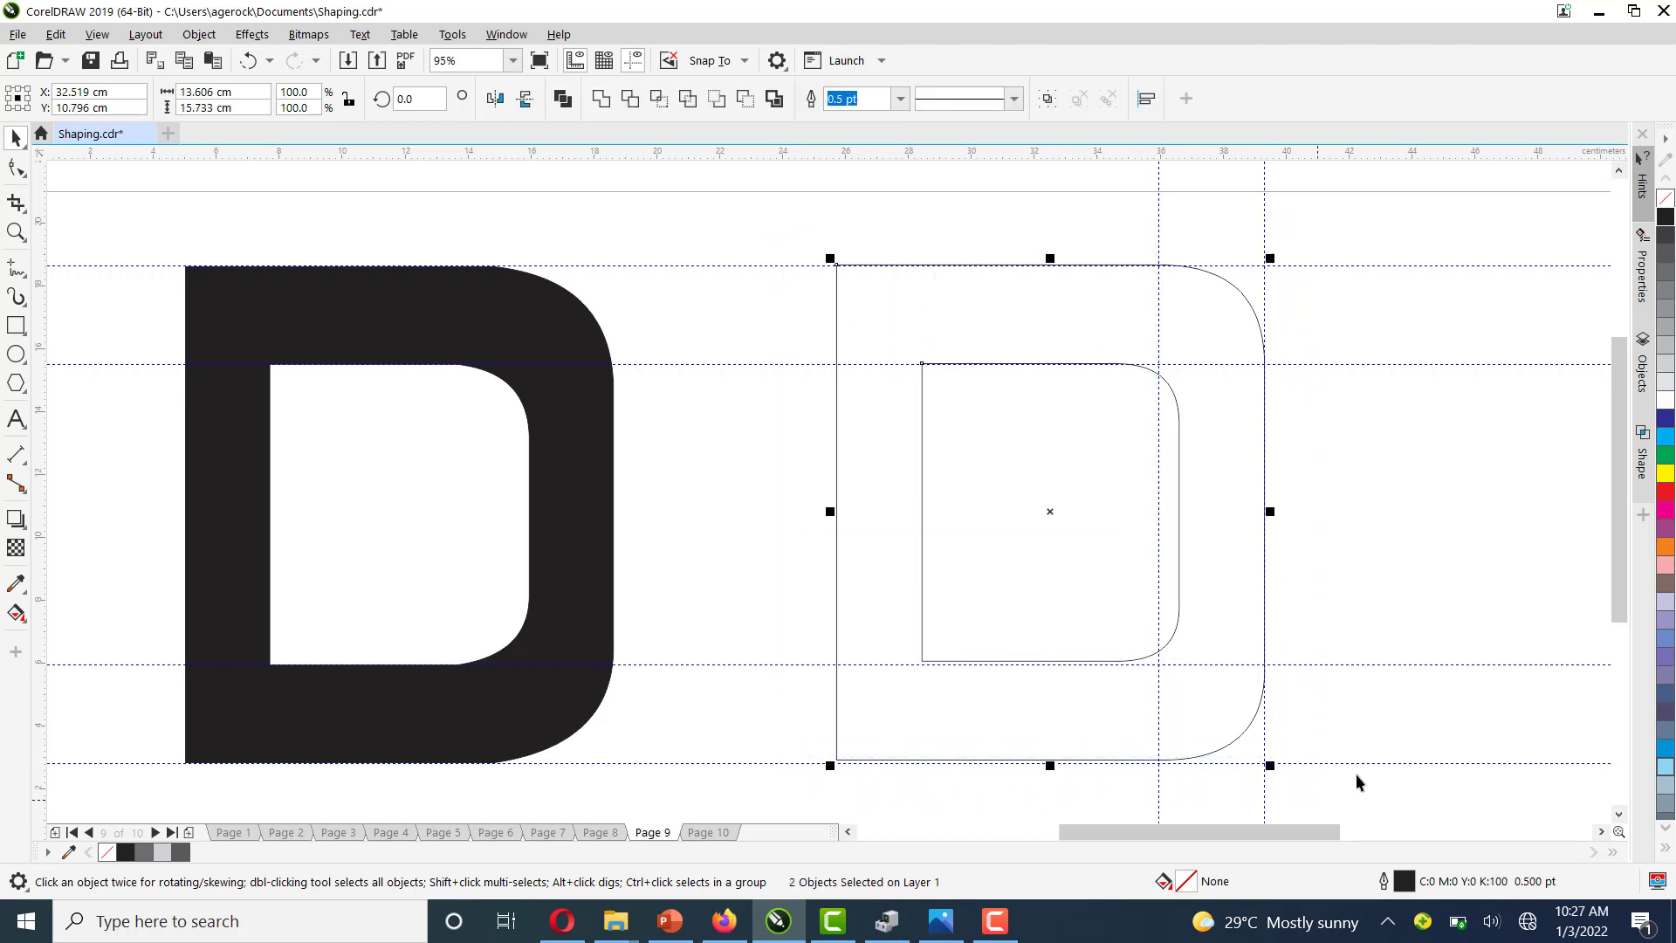
click(631, 99)
click(1469, 348)
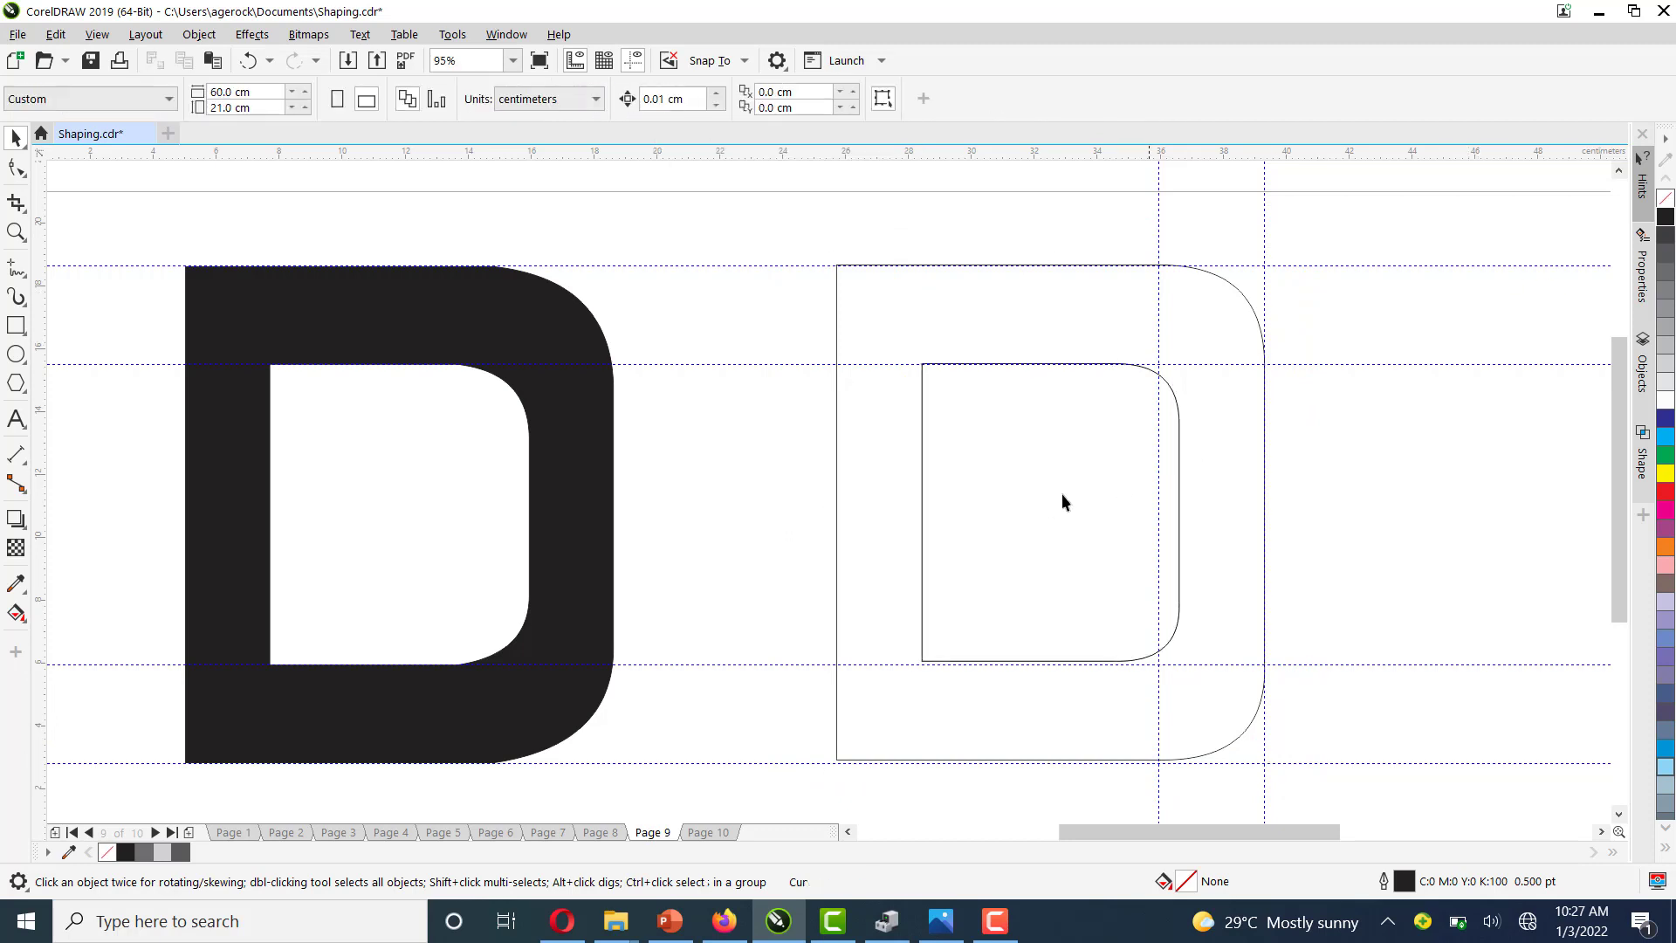
Move the smaller copy off the D and fill the trimmed D shape with black
click(1016, 495)
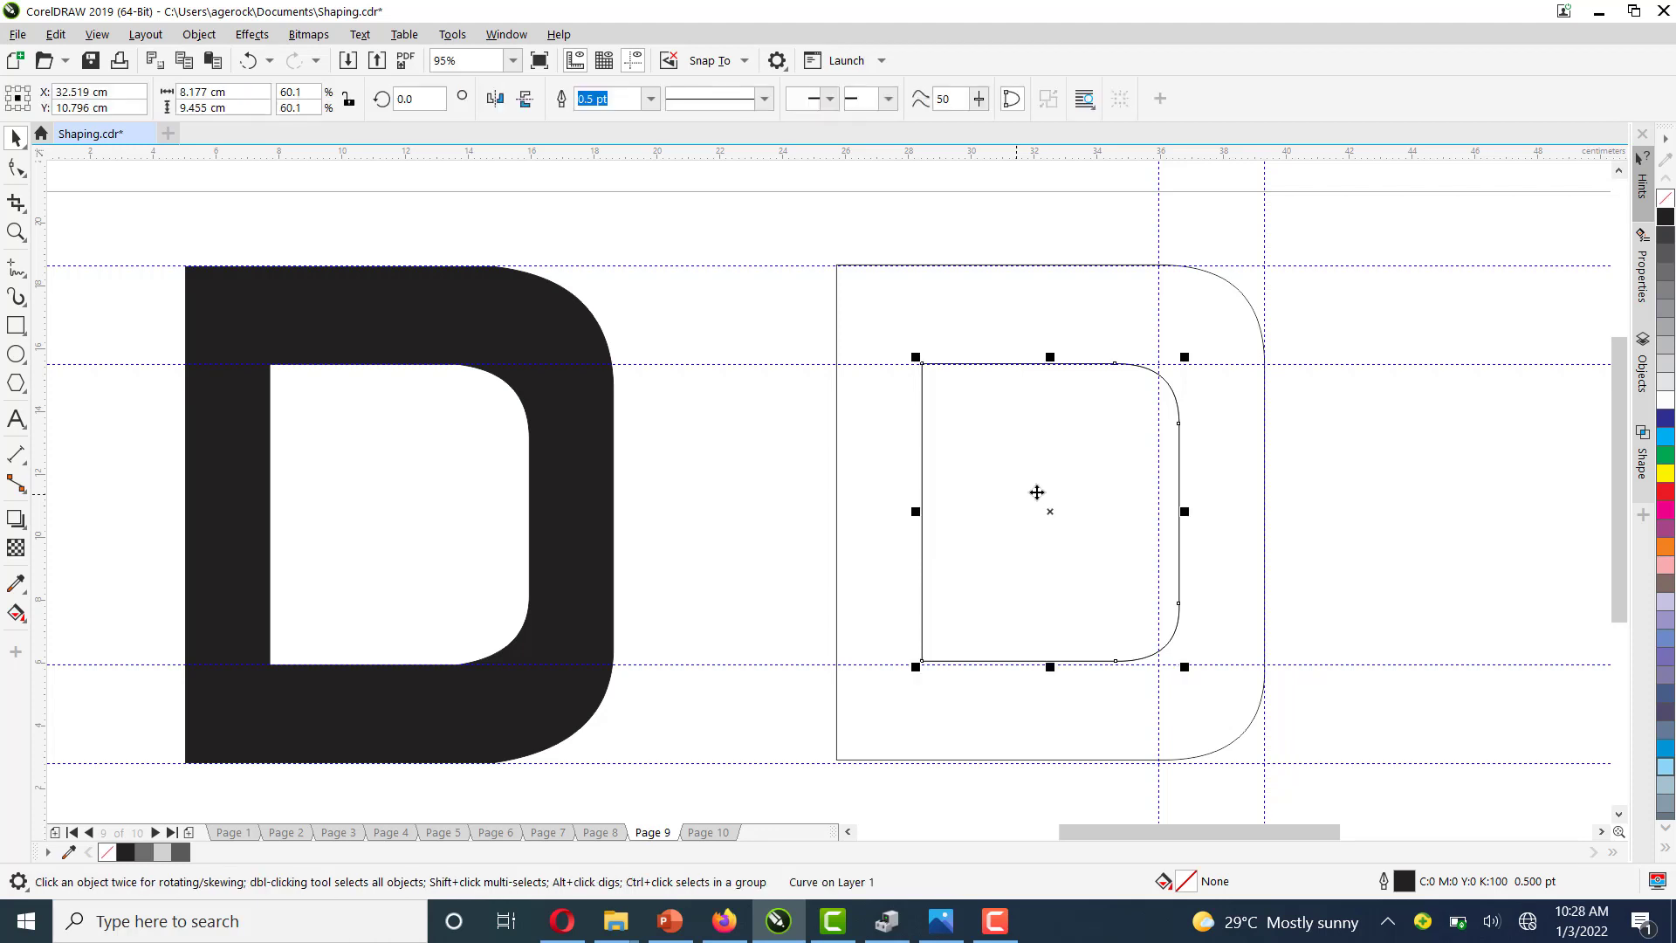
drag(1083, 474, 653, 642)
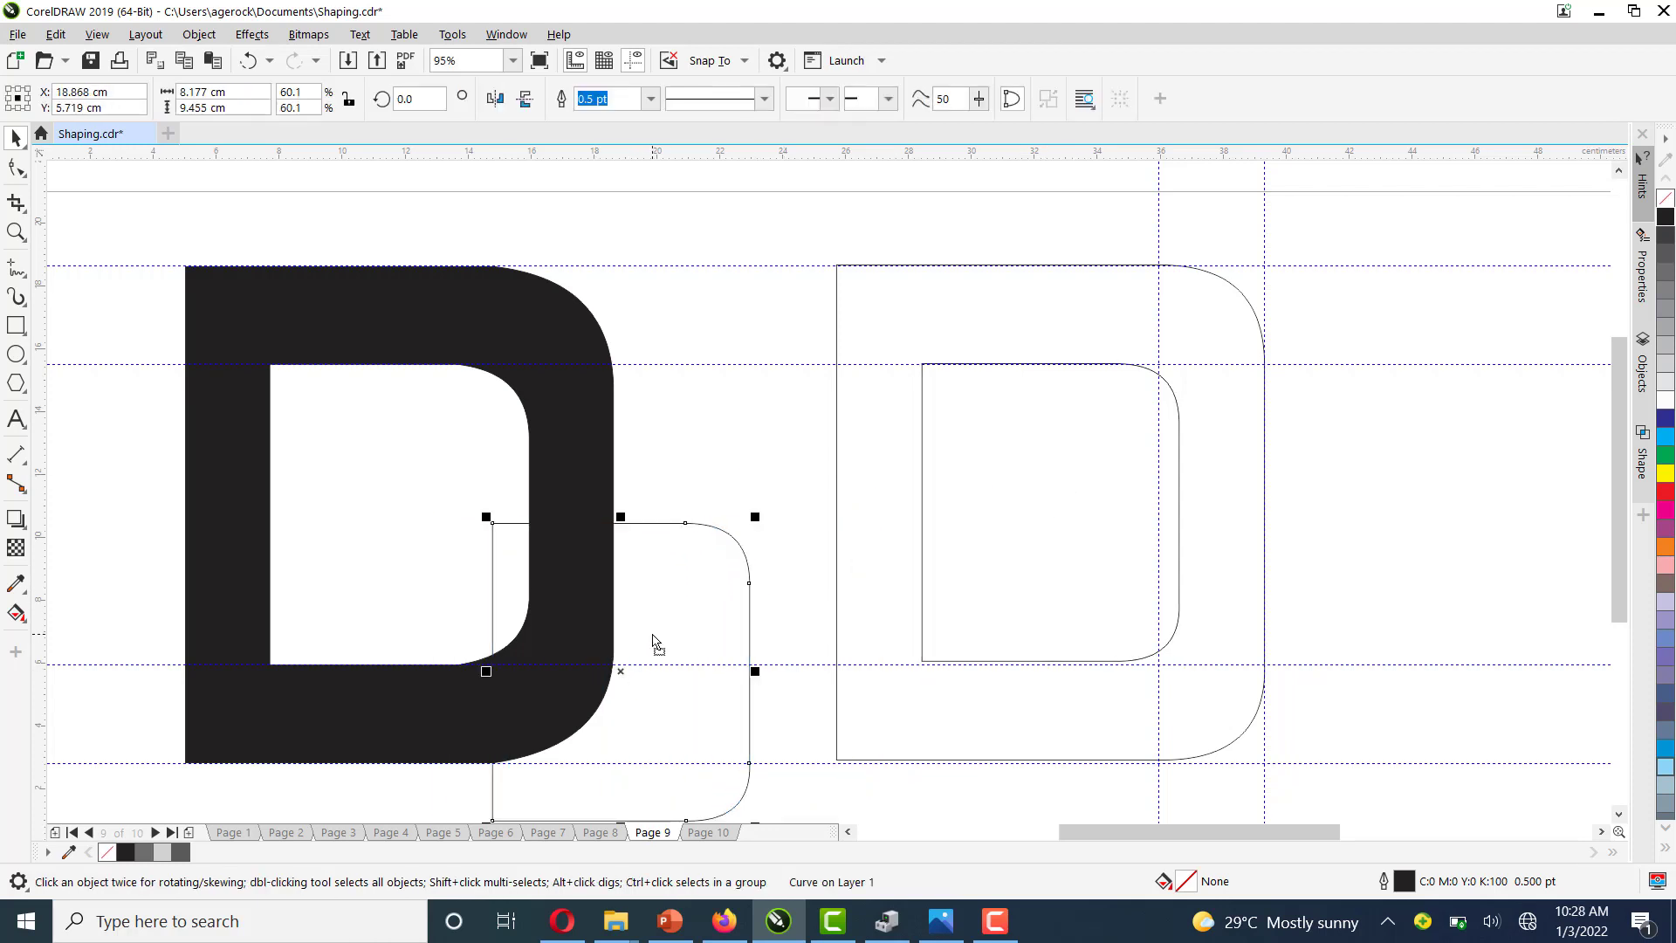
click(1227, 332)
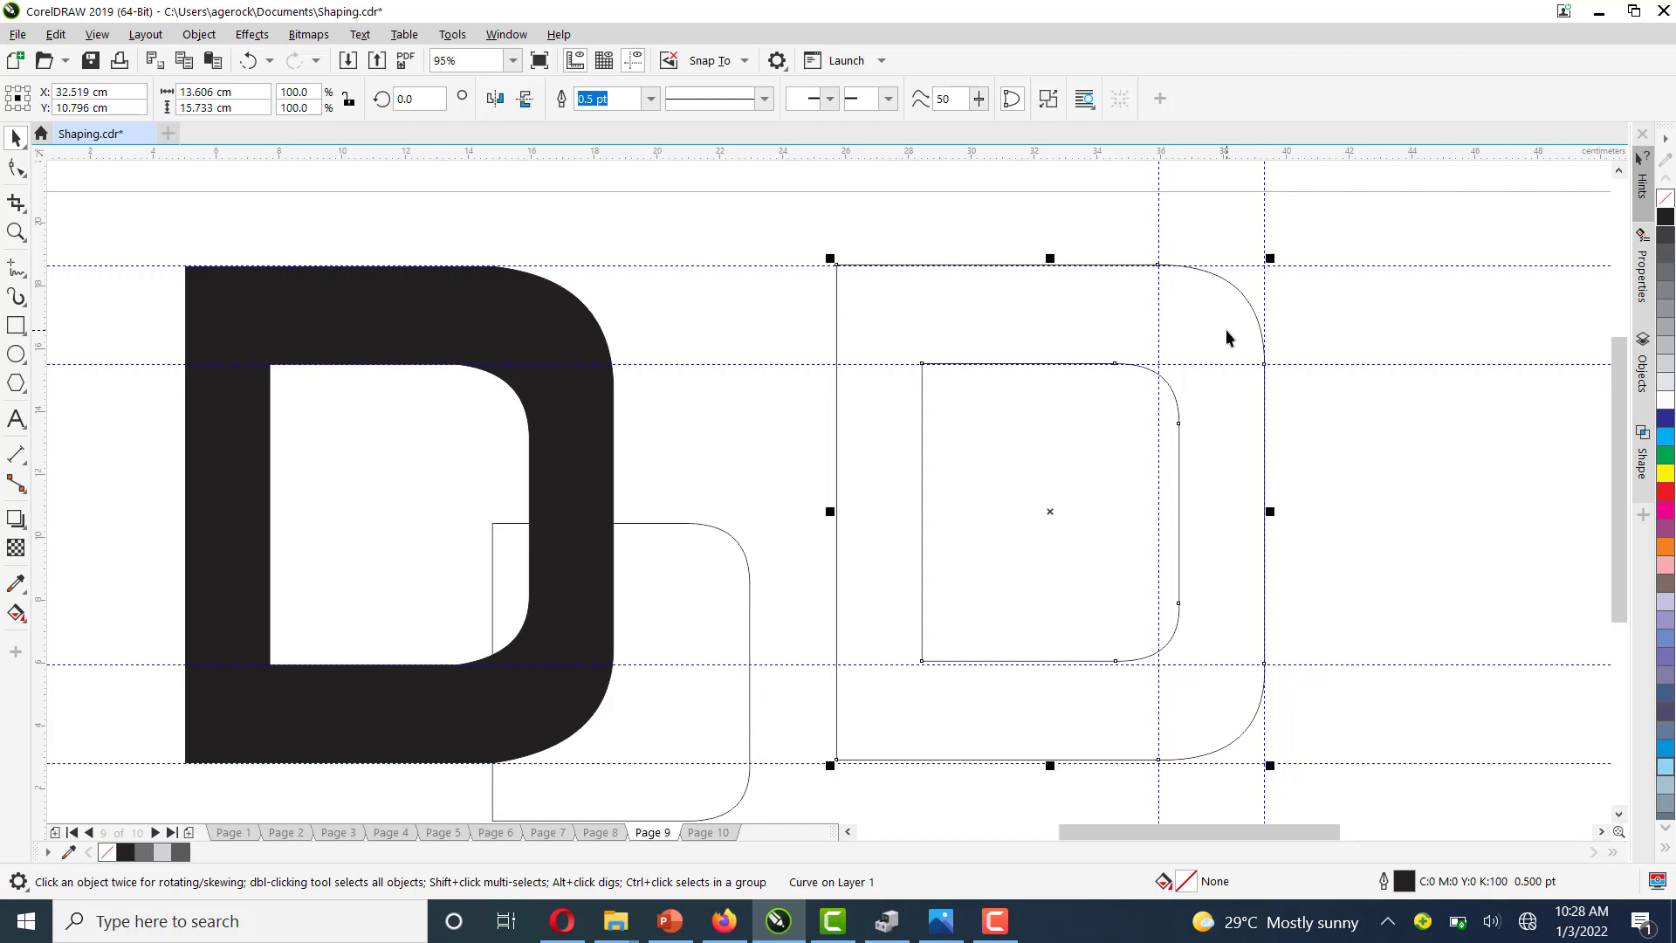
click(1664, 223)
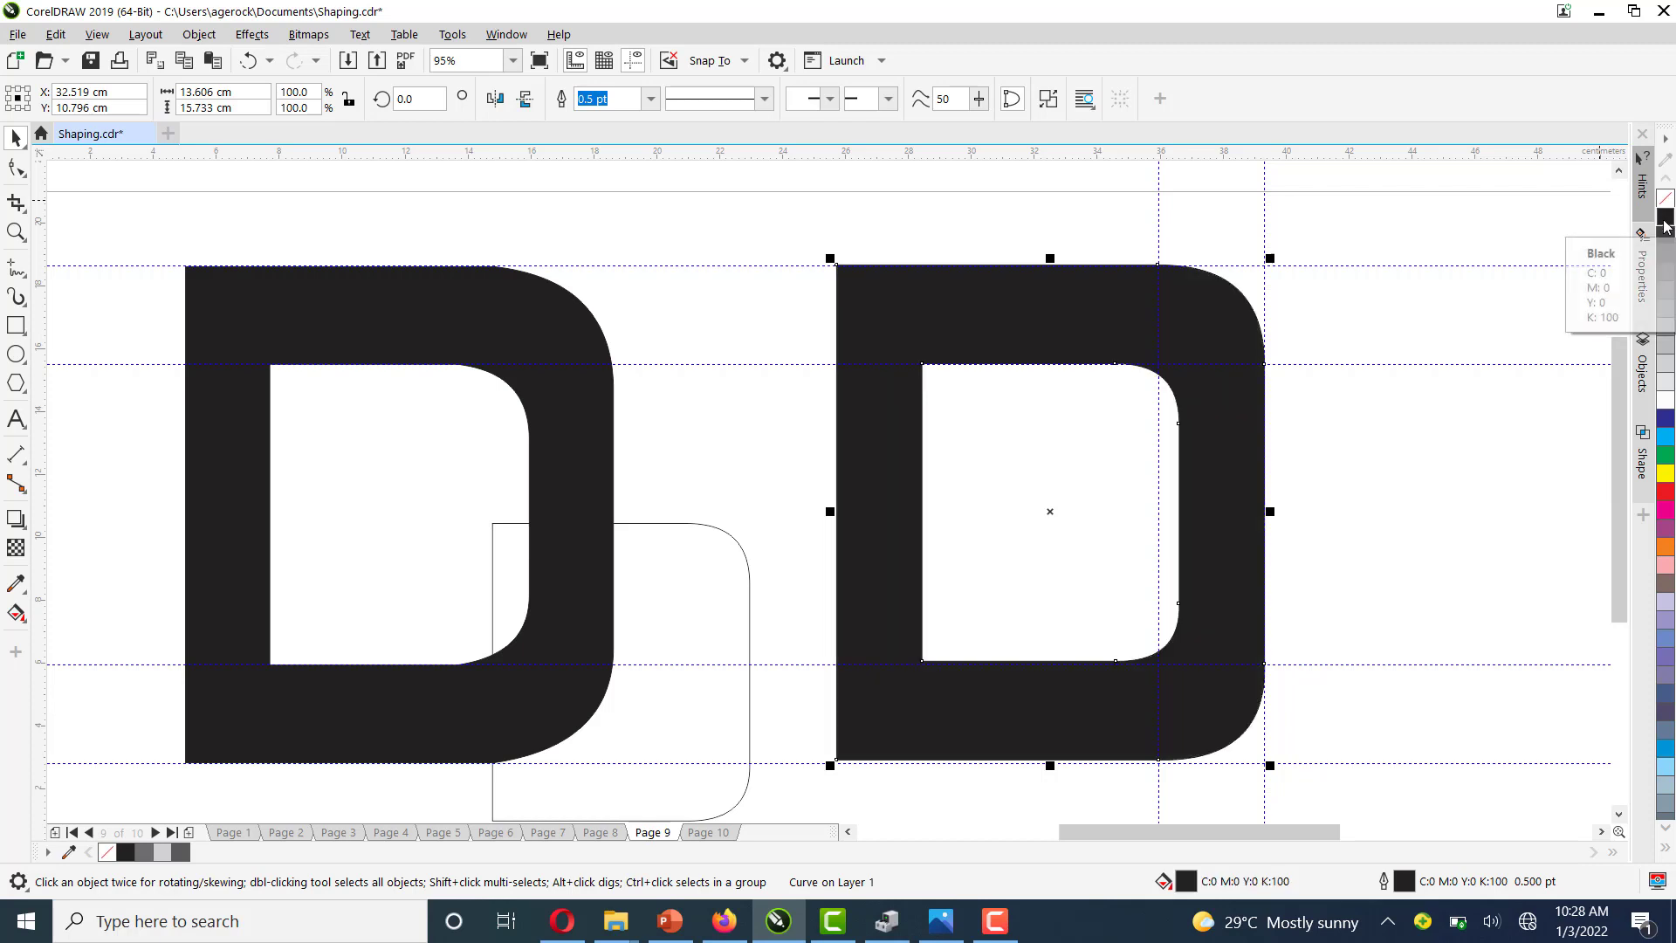